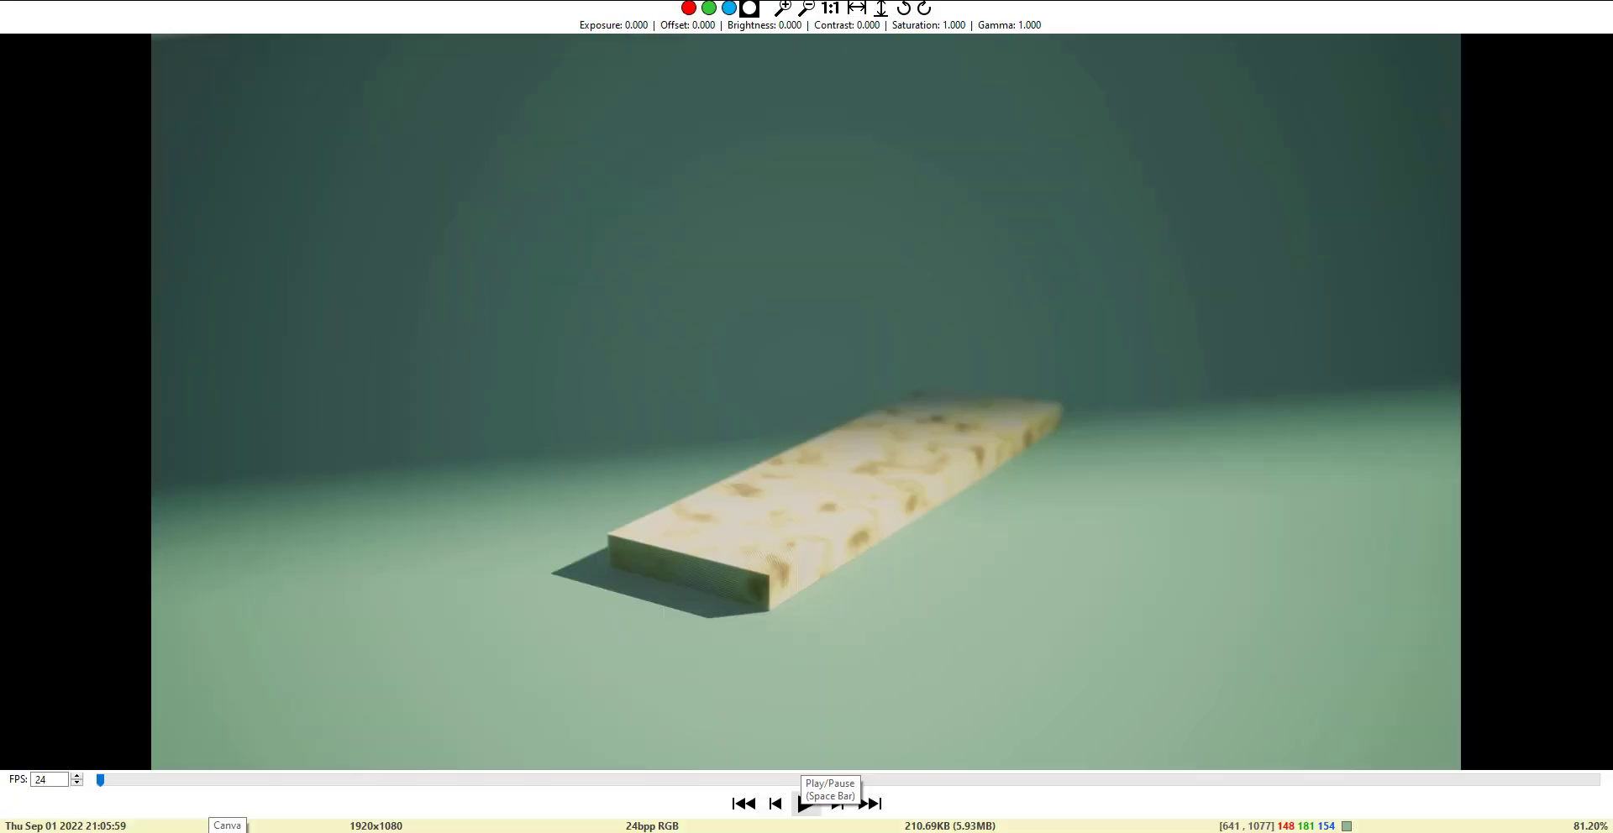
Step: Play the rendered preview animation of the speckled slab
left_click(804, 803)
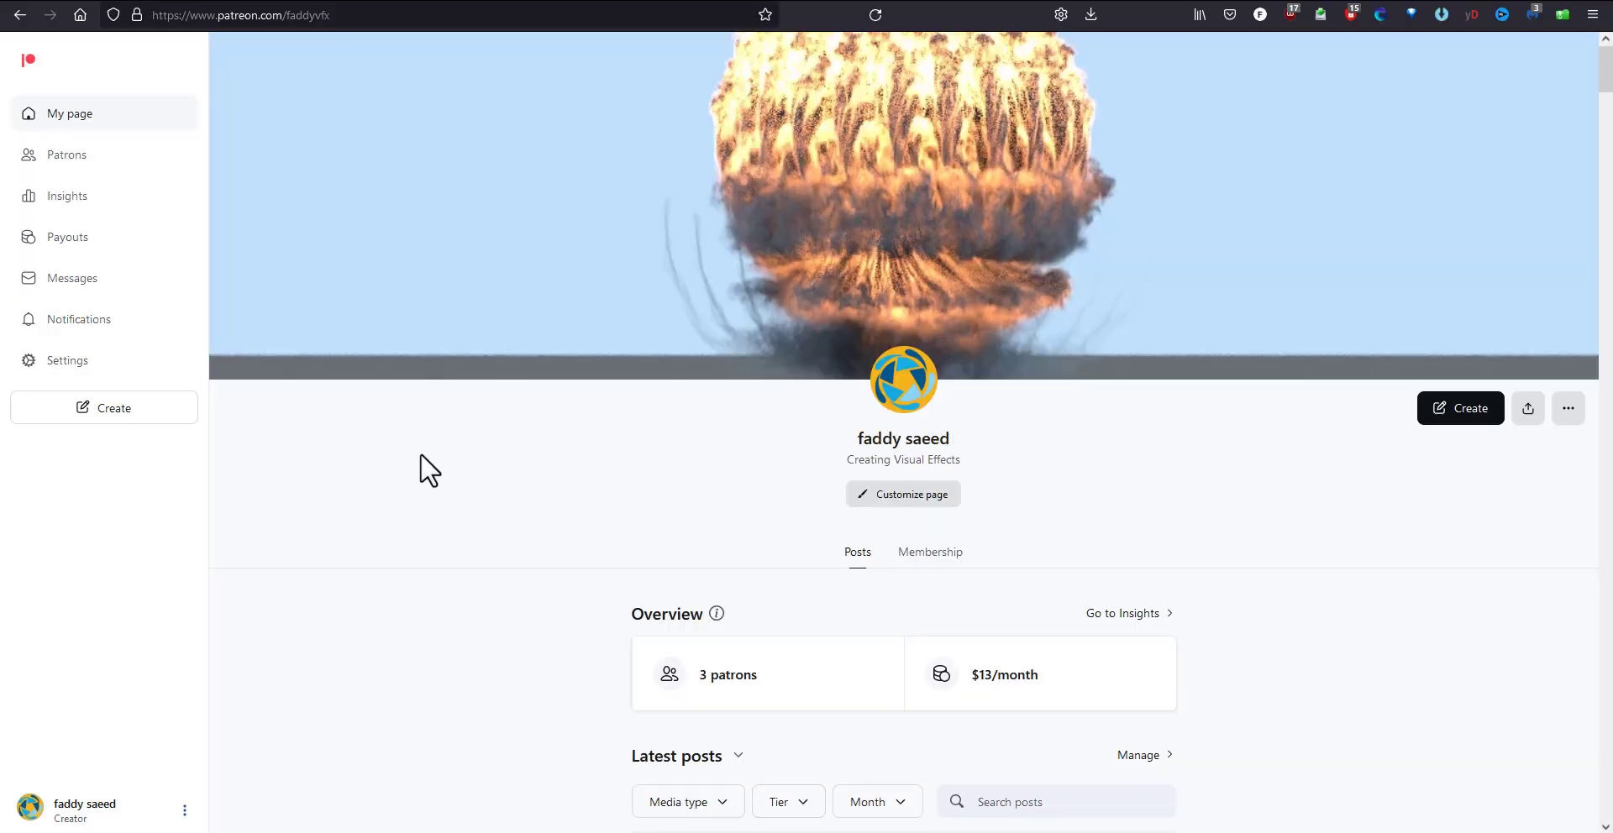
Step: Look through the Patreon page's posts and their attached Houdini project files, then return to the page's start
scroll(420, 455, "down", 7)
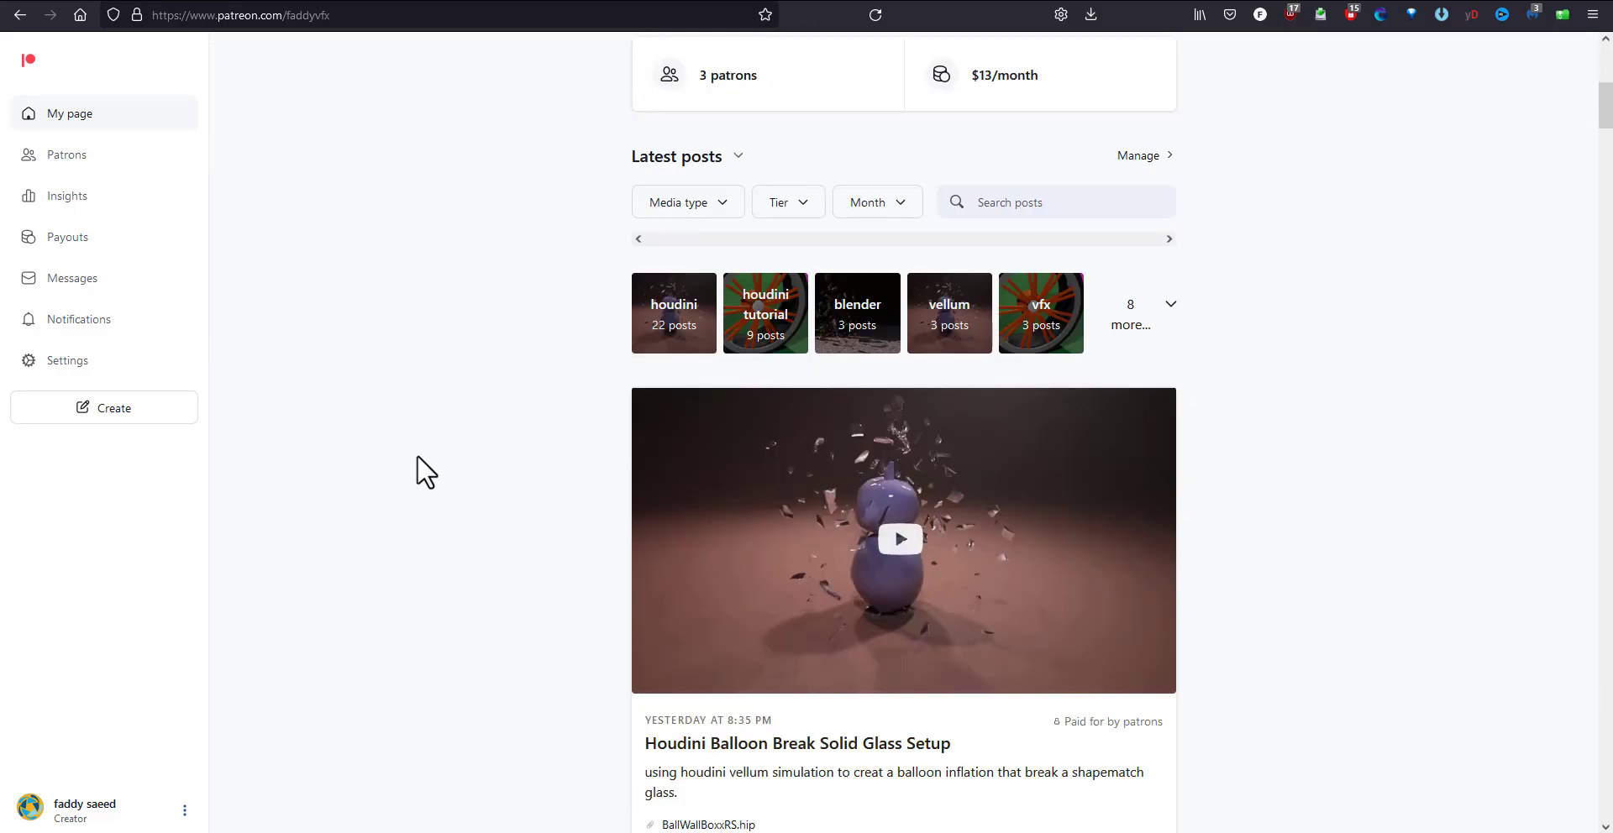
scroll(417, 457, "down", 10)
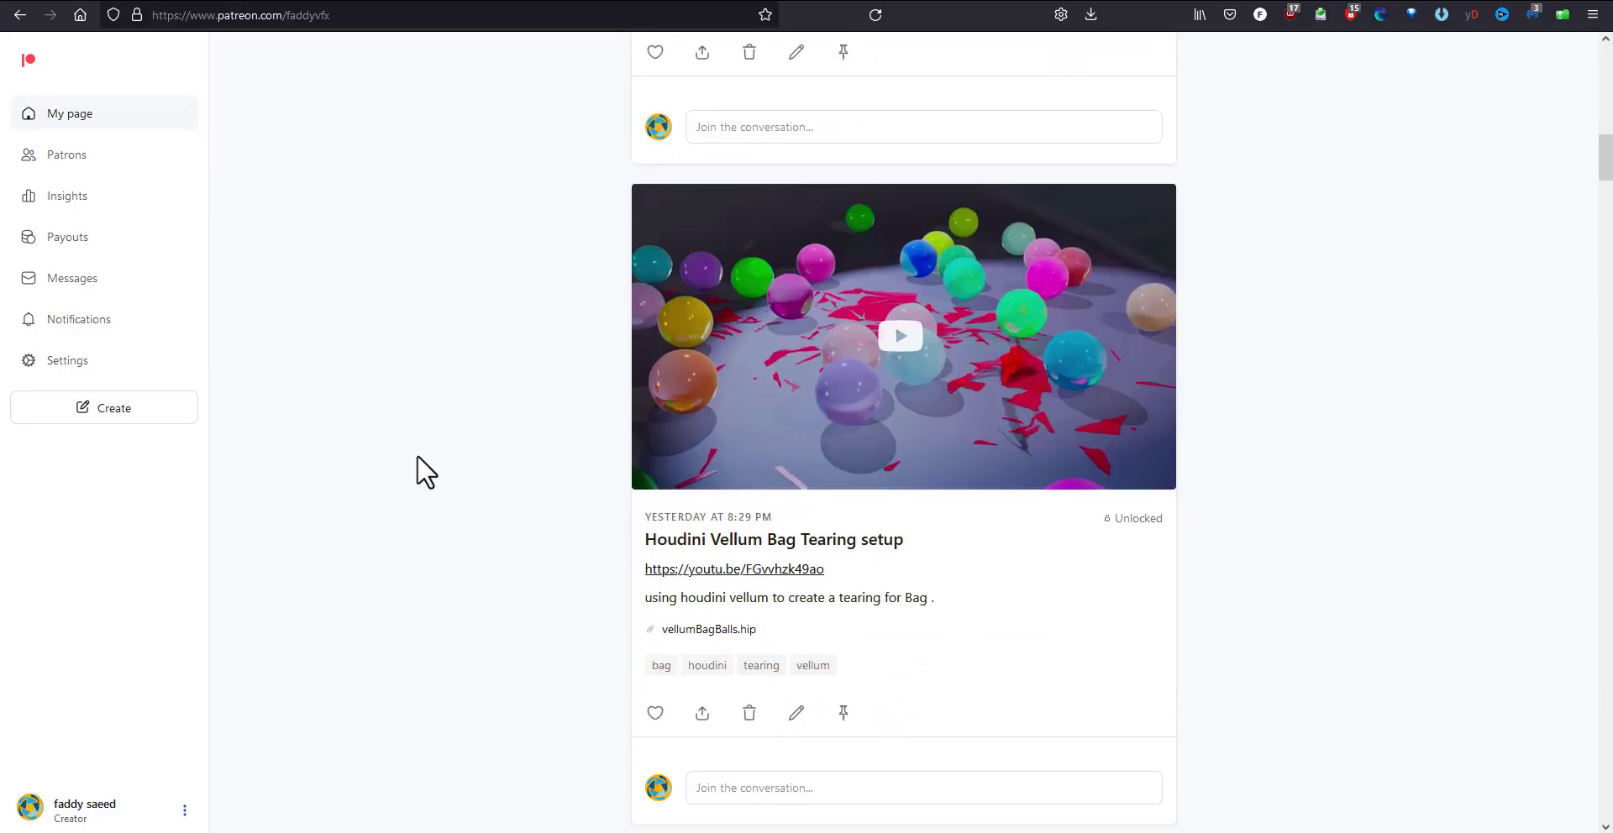
scroll(417, 455, "down", 3)
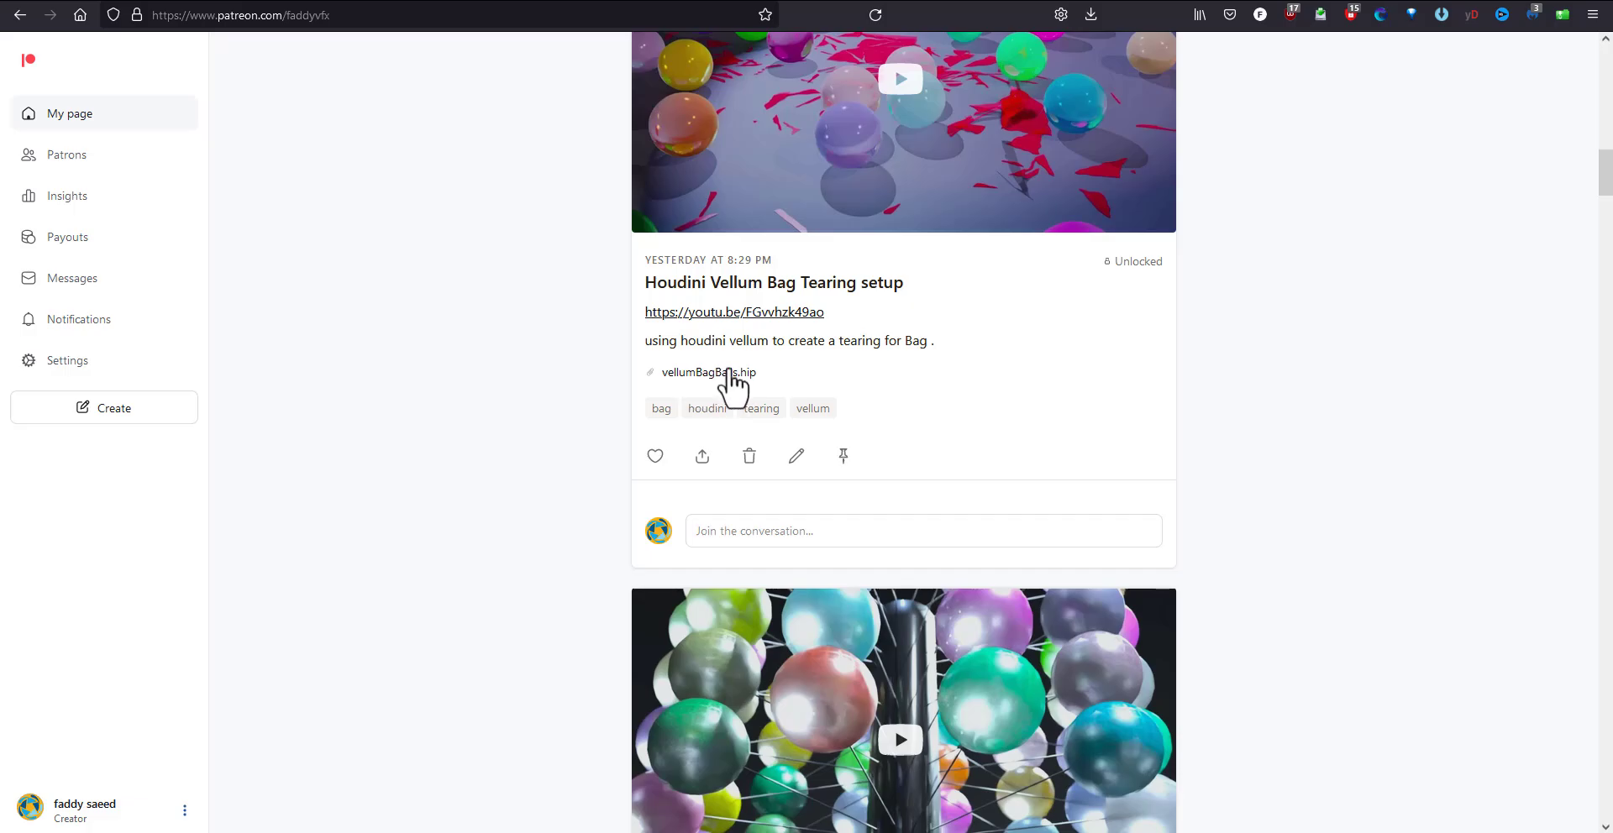
scroll(521, 324, "up", 1)
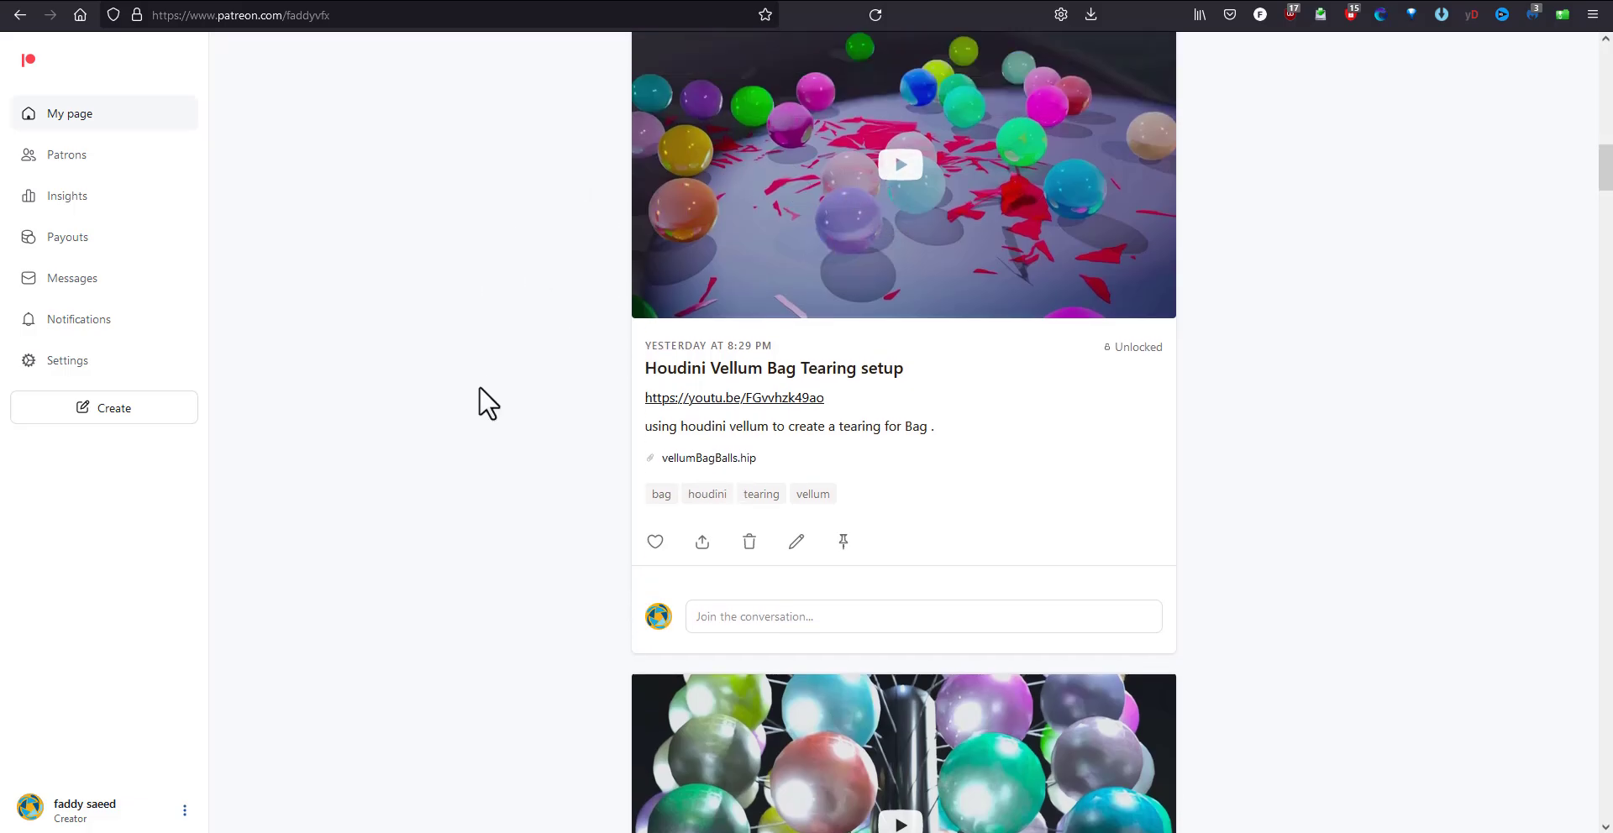
scroll(480, 394, "down", 19)
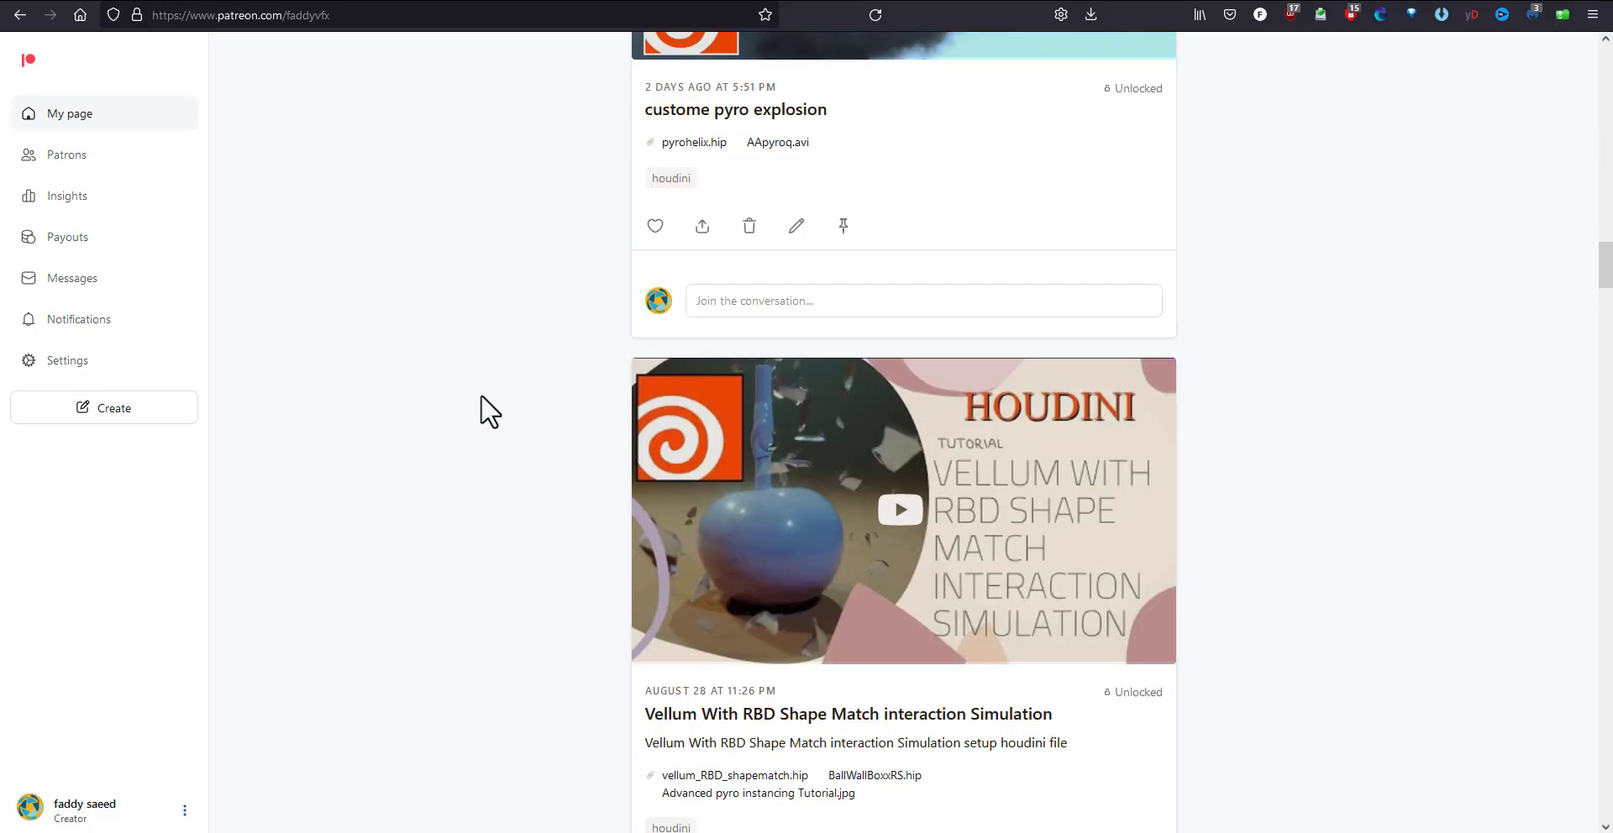
scroll(481, 396, "down", 20)
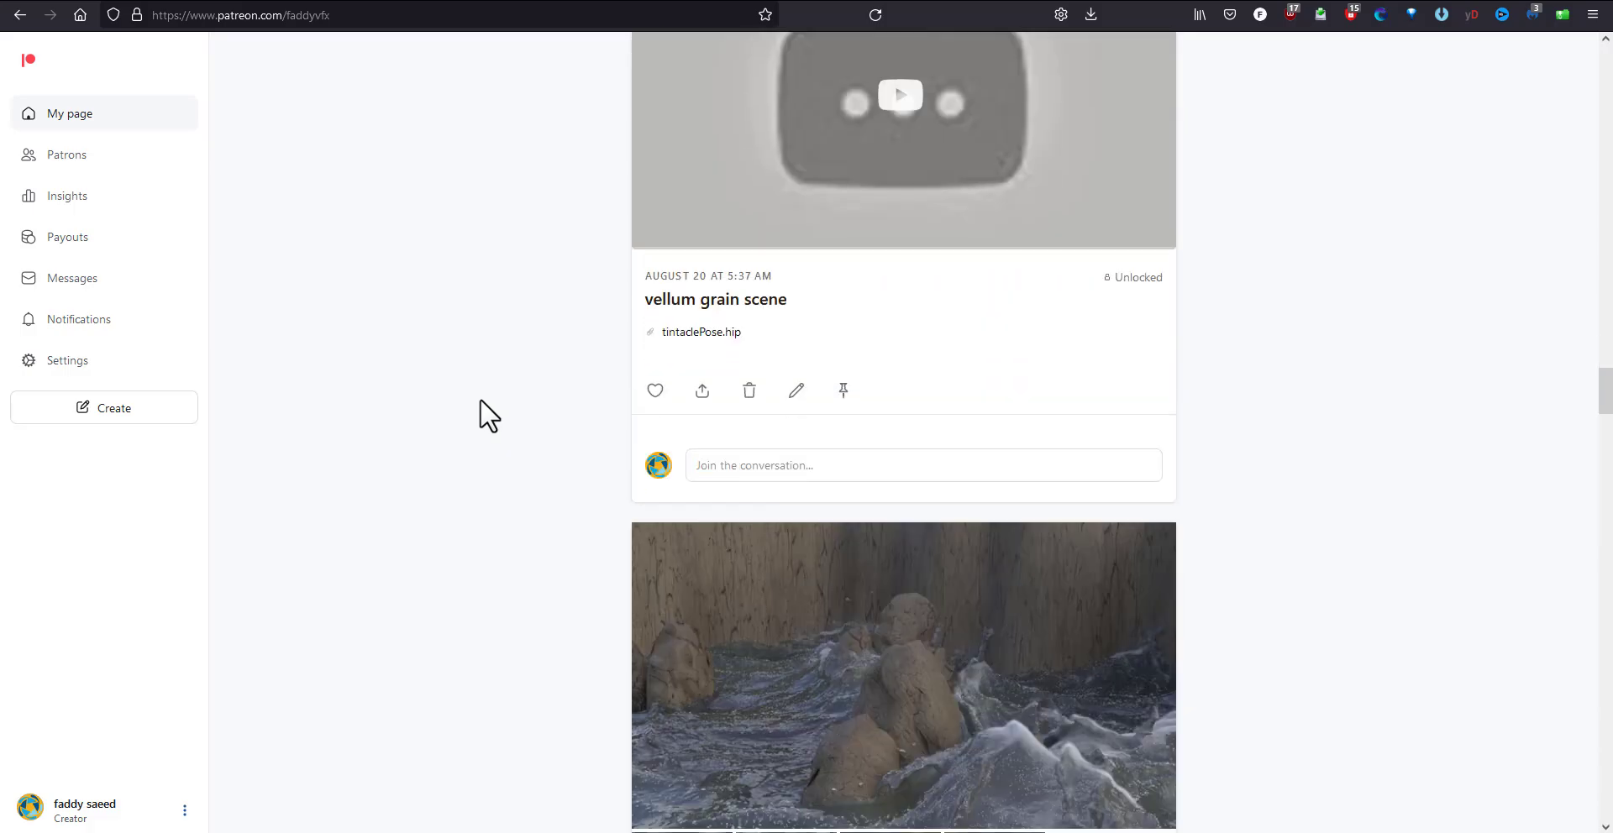
scroll(479, 399, "down", 20)
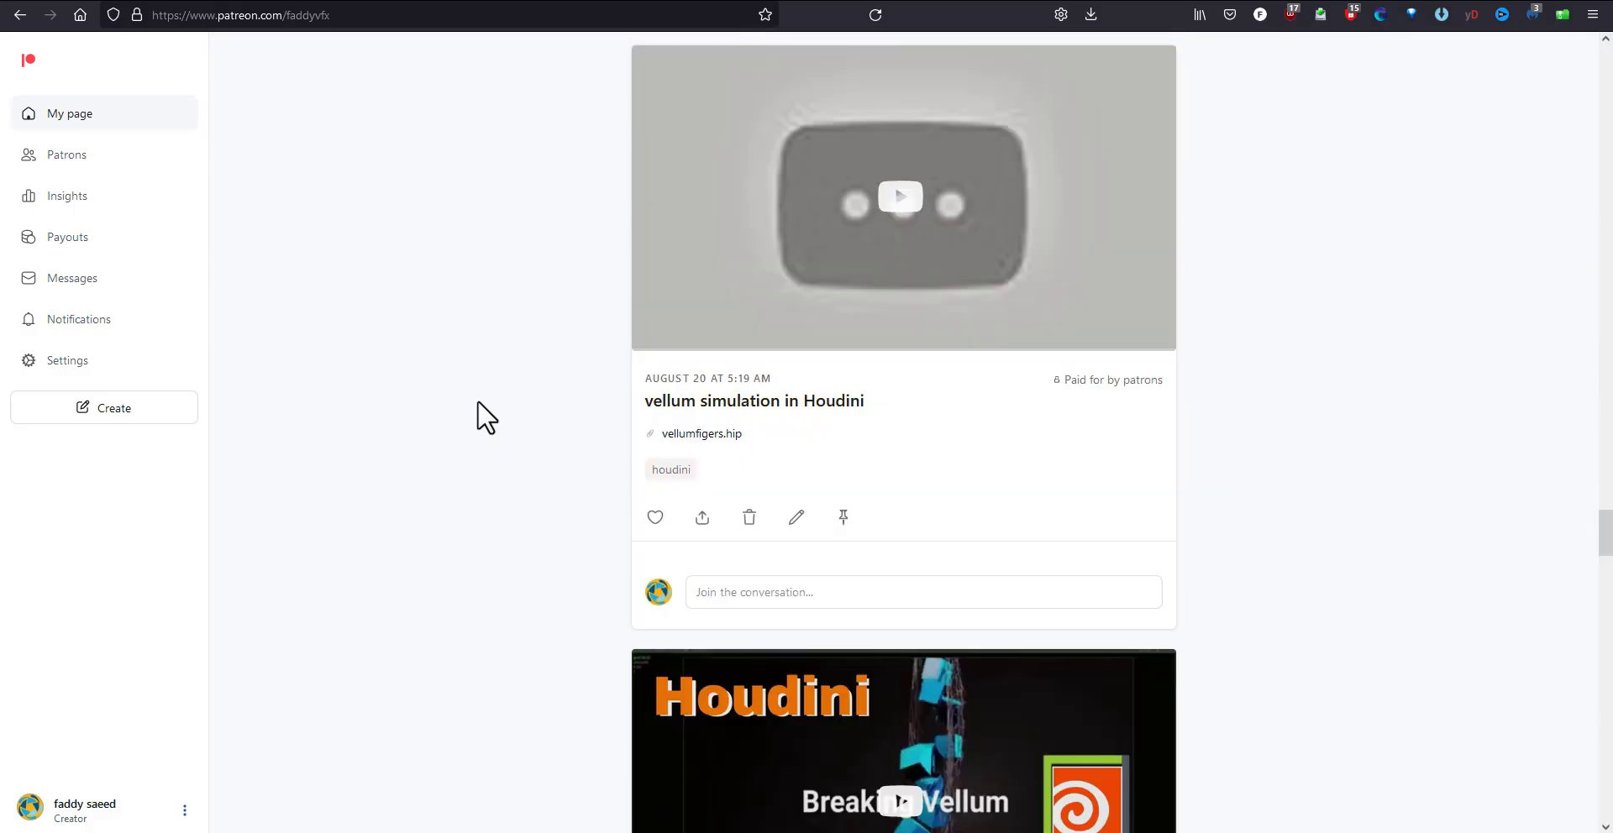
scroll(477, 401, "down", 20)
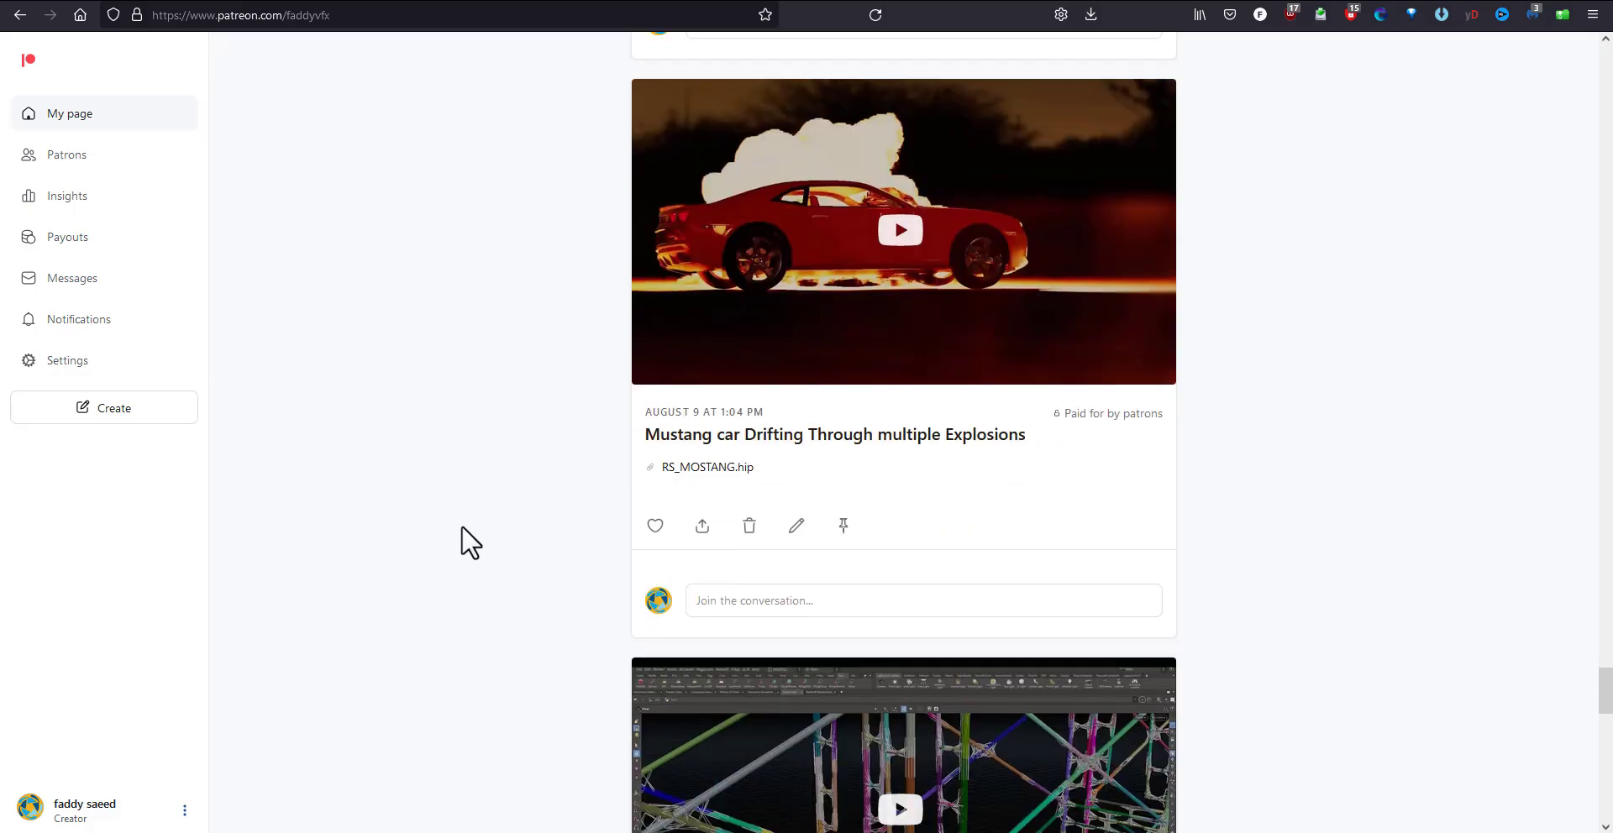
scroll(461, 529, "down", 15)
middle_click(428, 607)
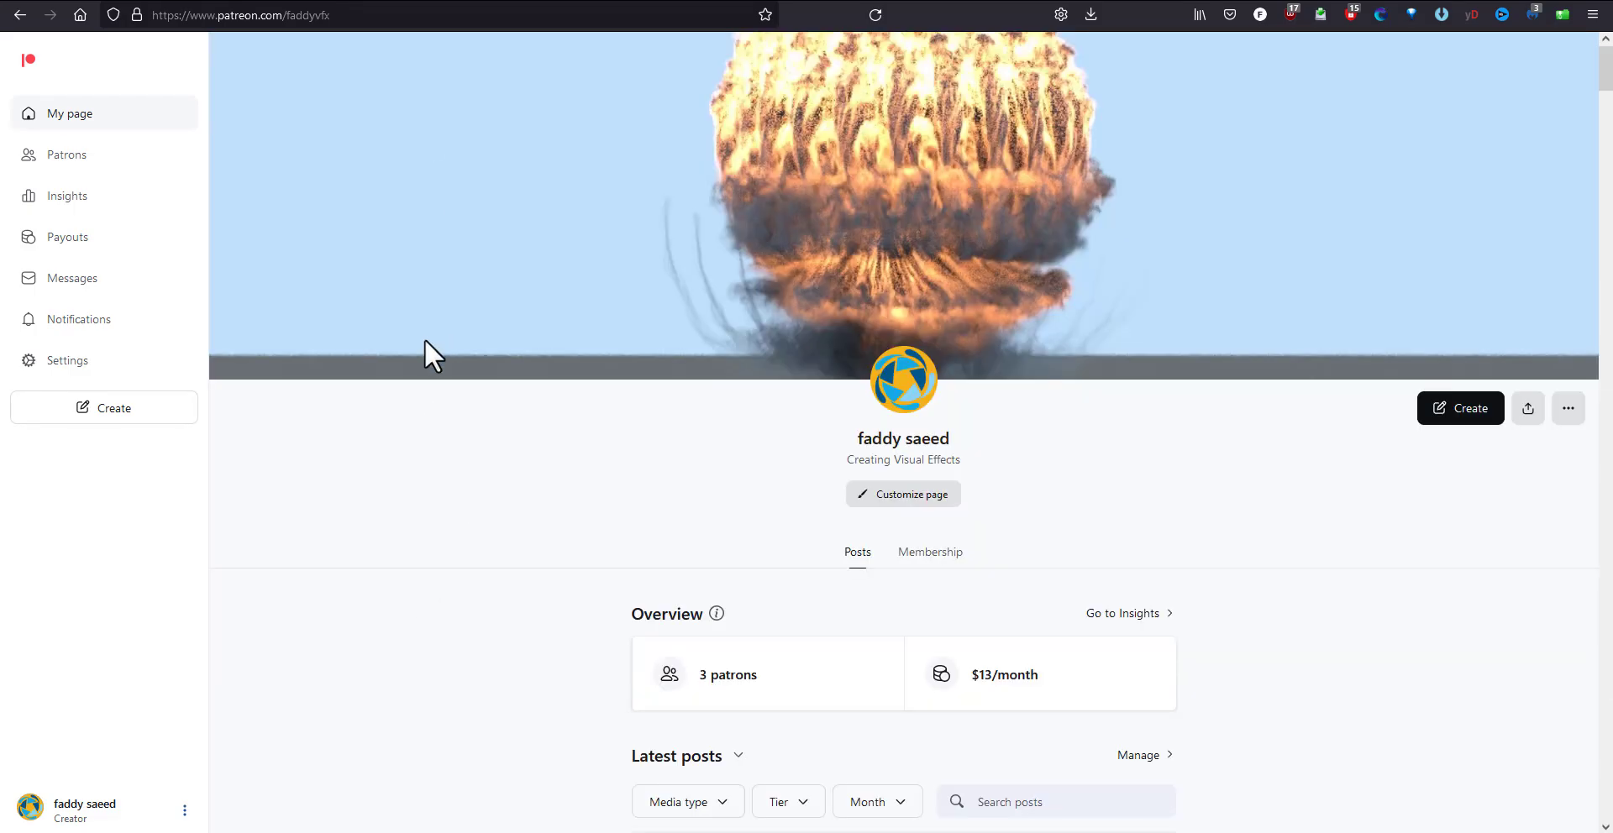
Step: Switch to Houdini, look over the scene's geometry and camera nodes, and go inside the geo1 geometry node
key("alt+Tab")
right_click_drag(454, 464, 340, 544)
left_click_drag(336, 593, 345, 582)
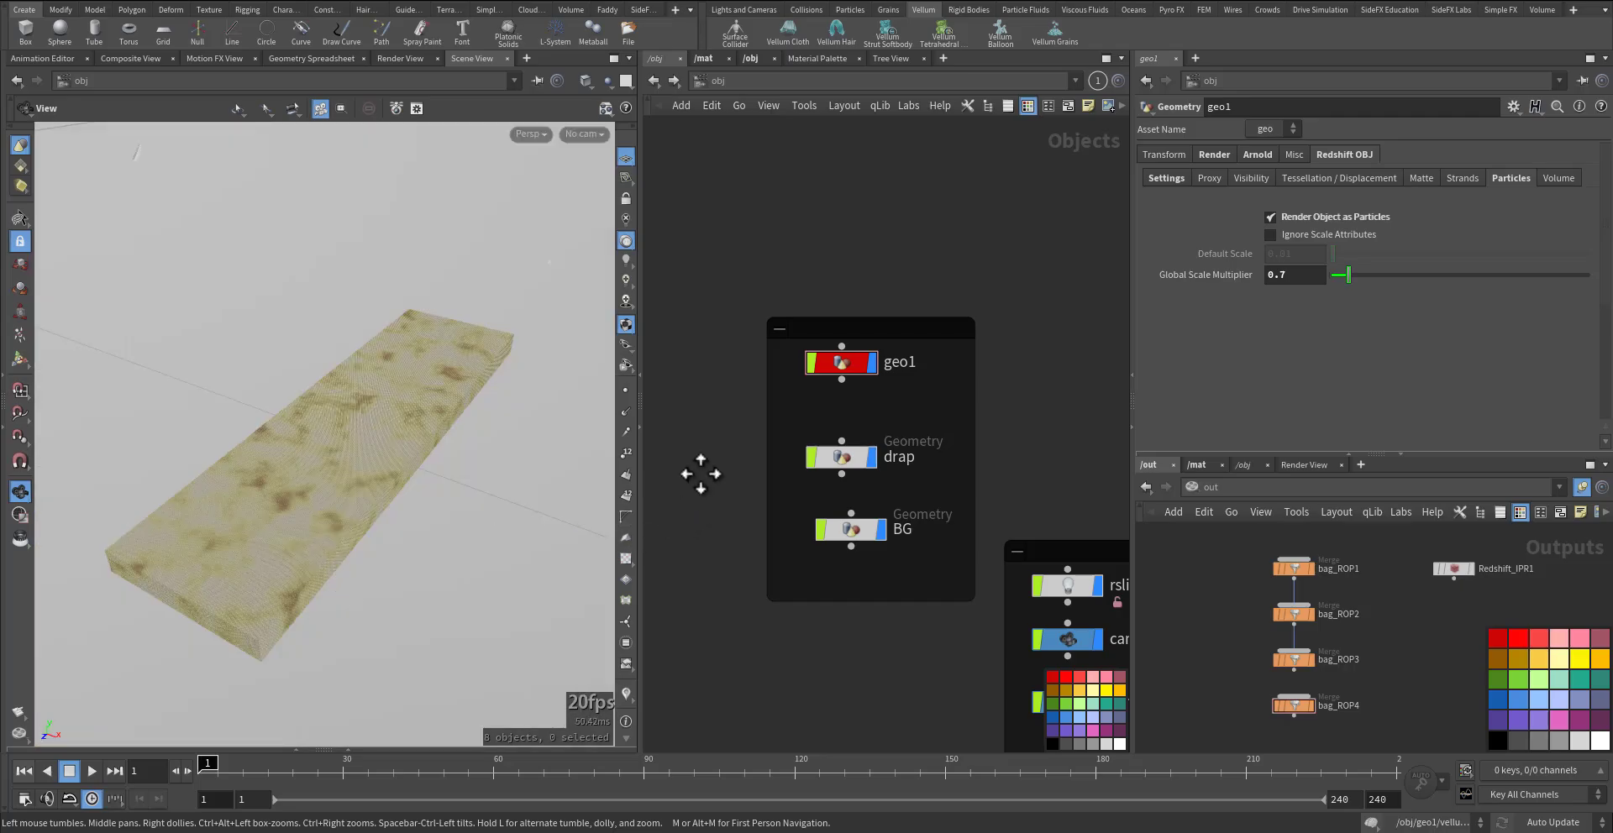
middle_click_drag(701, 474, 700, 406)
middle_click_drag(848, 594, 684, 418)
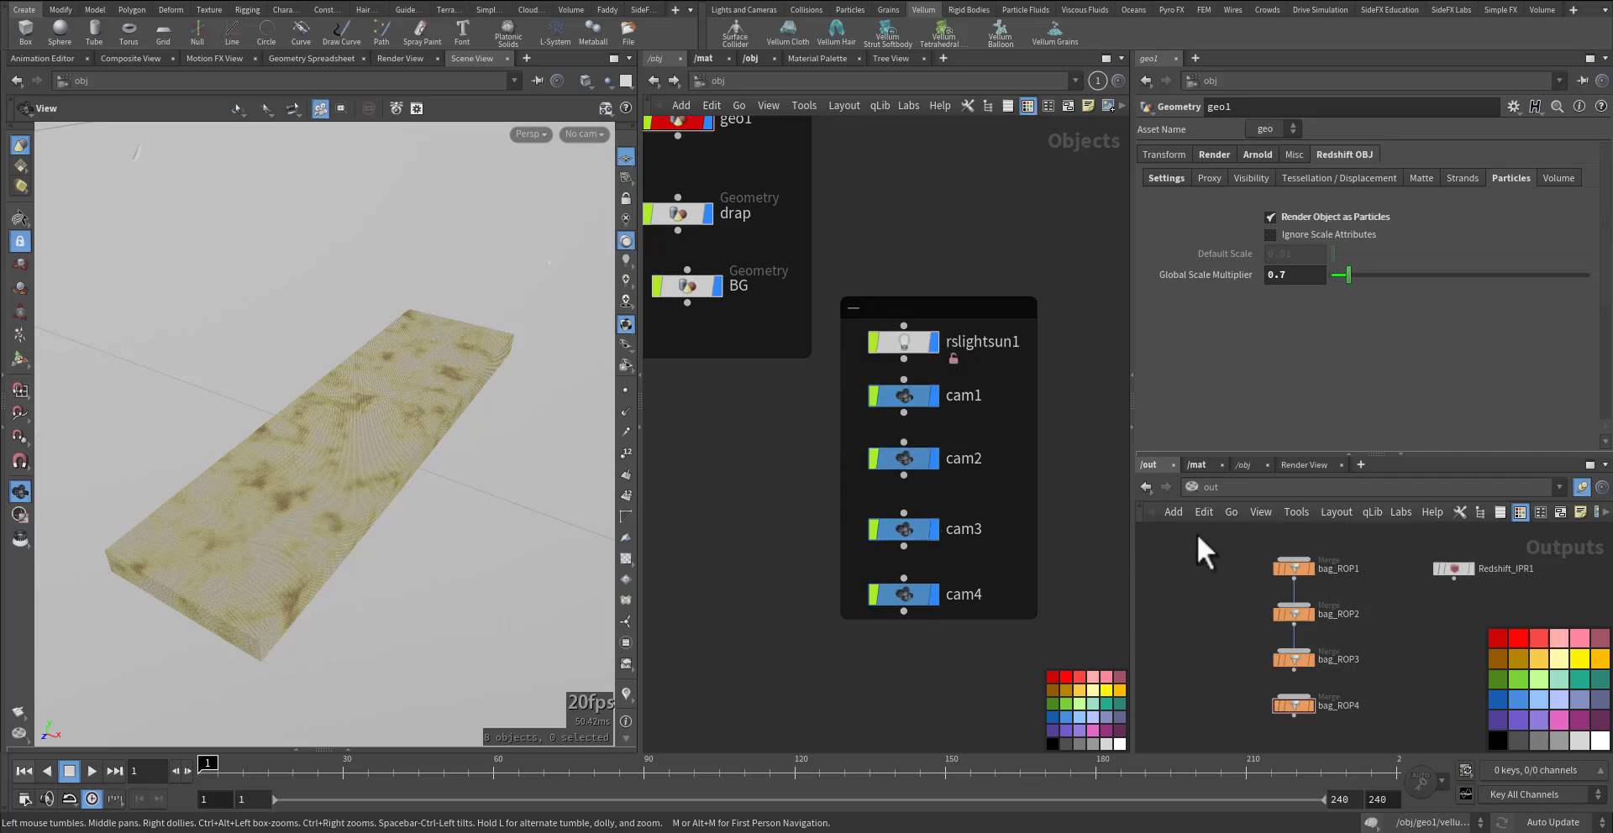
middle_click_drag(819, 464, 953, 643)
double_click(826, 311)
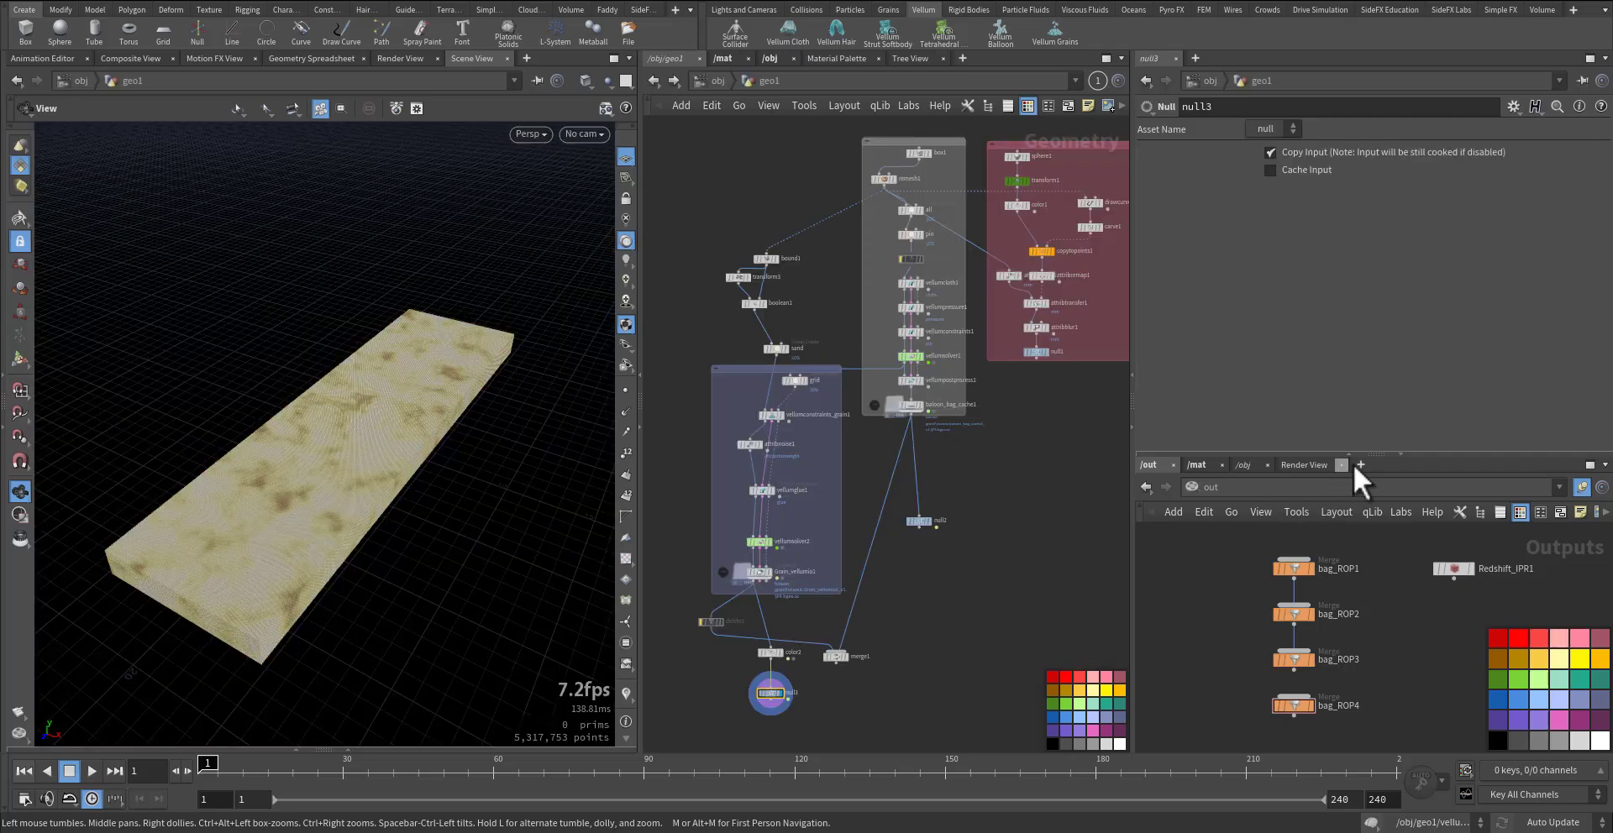
Step: Collapse the outputs network pane and display the box1 node with its parameters to examine the base slab
left_click(1404, 463)
middle_click_drag(1055, 454, 1116, 529)
scroll(954, 591, "up", 3)
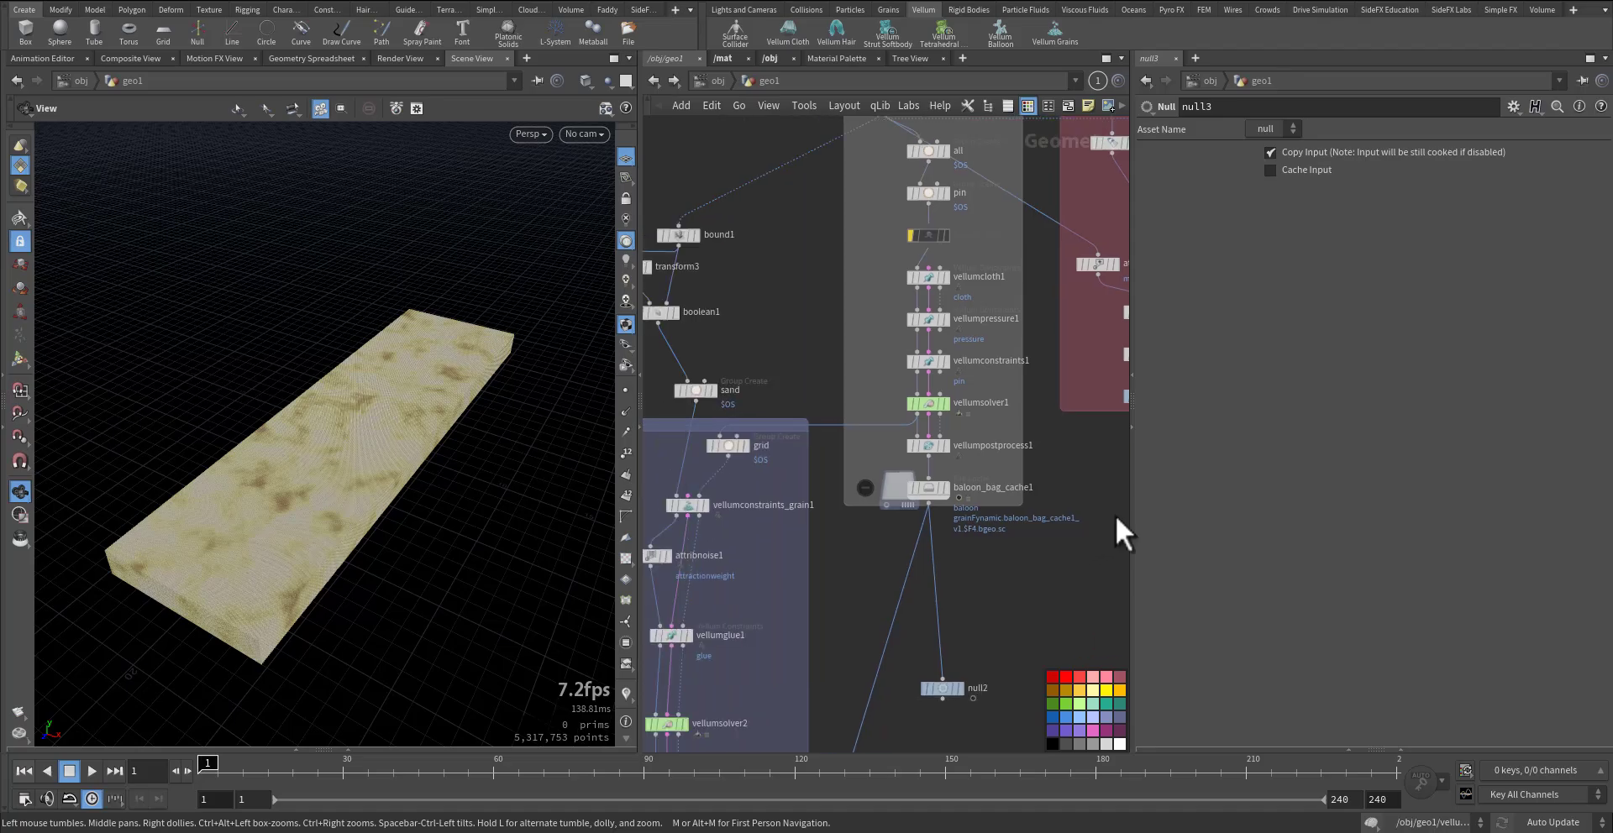
middle_click_drag(802, 364, 763, 547)
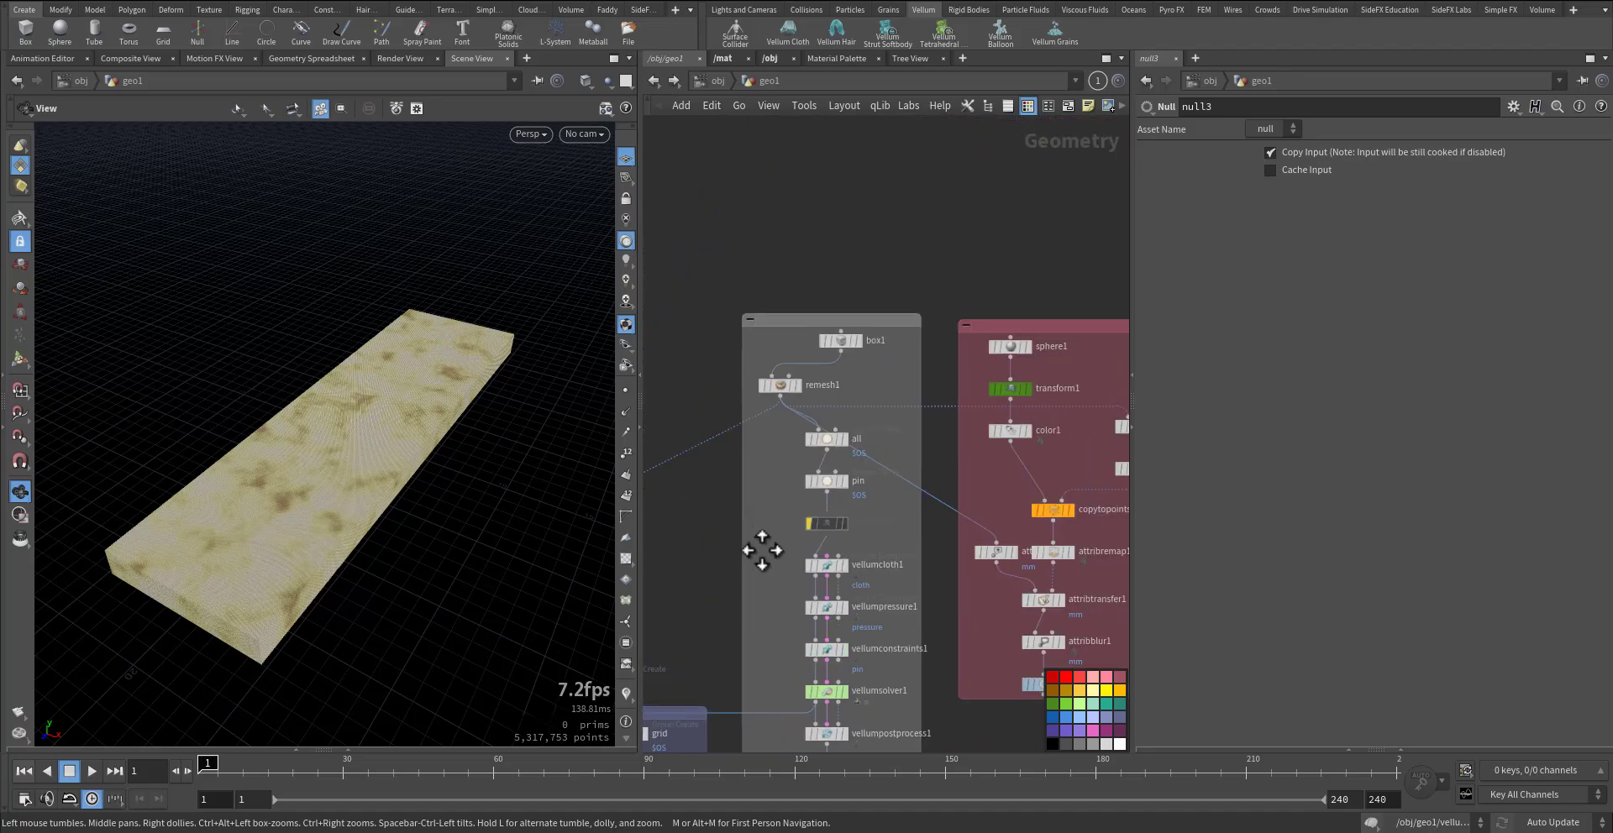
middle_click_drag(896, 421, 962, 514)
scroll(944, 495, "up", 3)
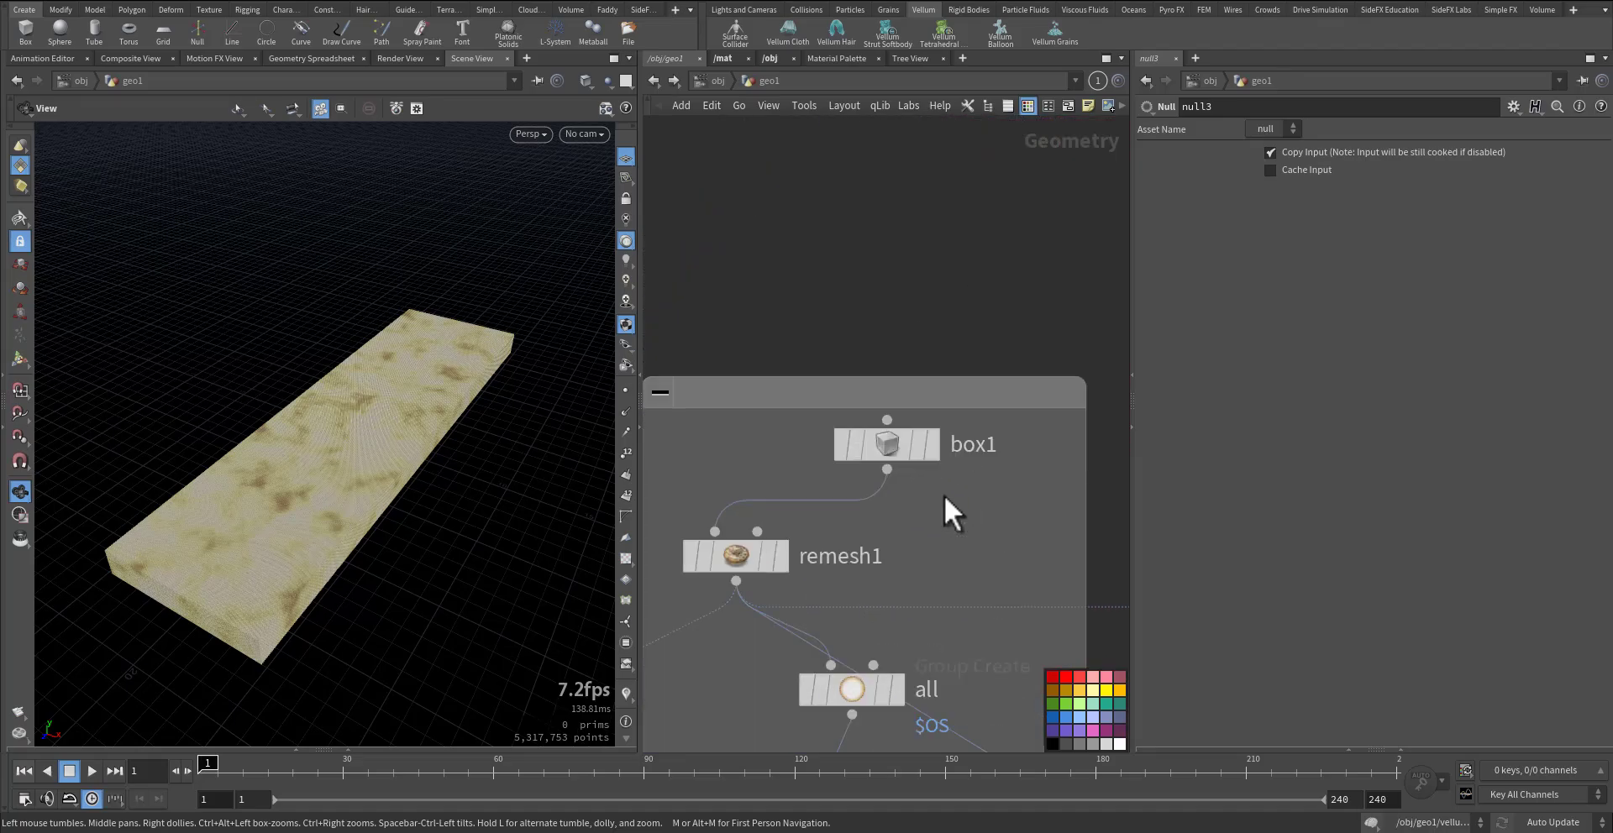
left_click(932, 452)
left_click(884, 446)
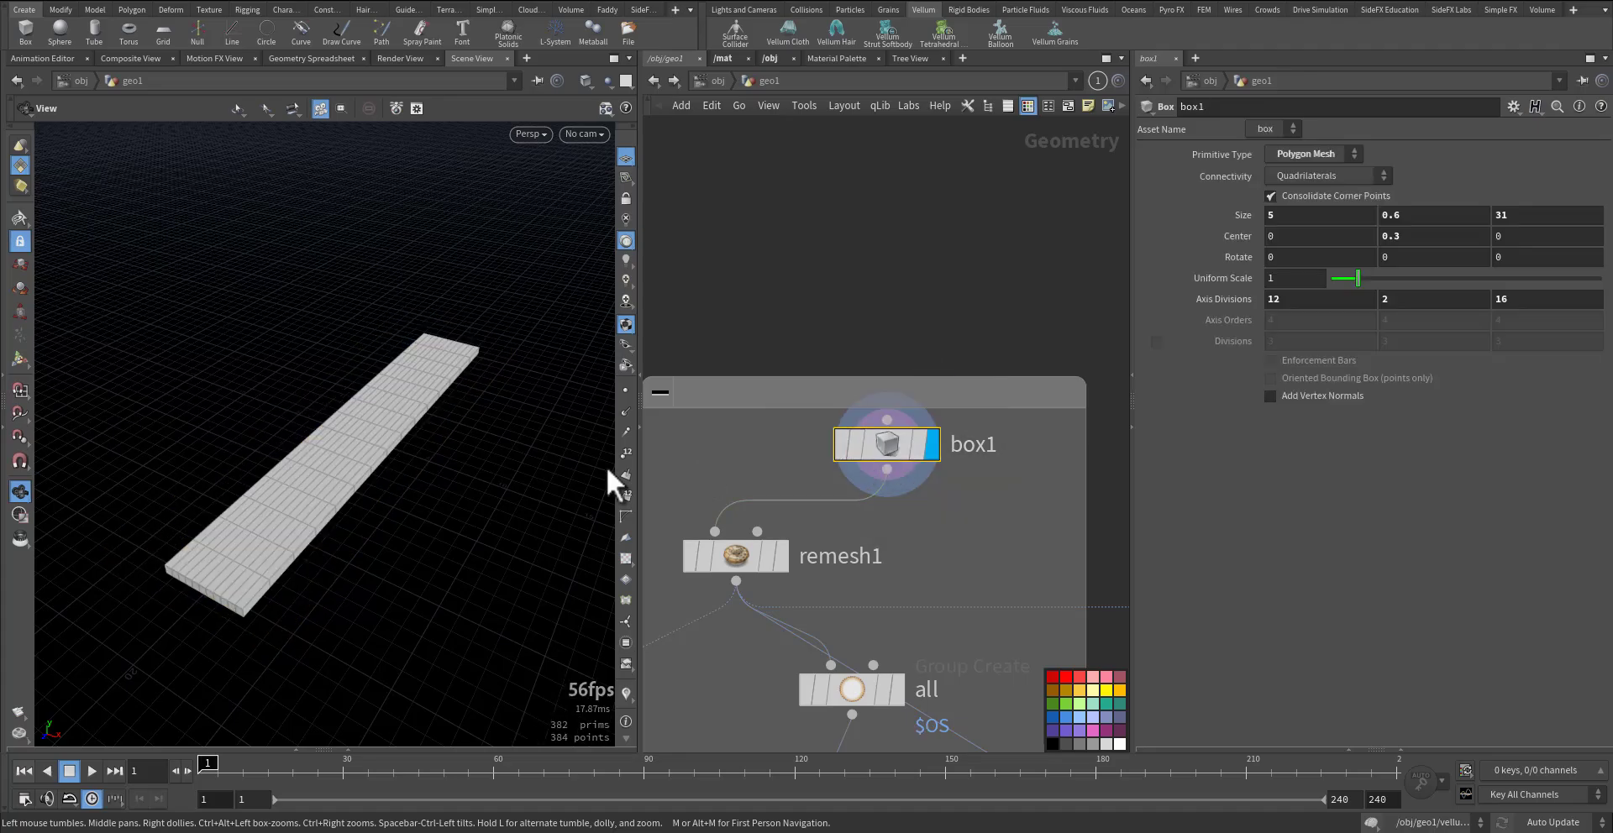
mouse_move(356, 504)
left_mouse_down()
mouse_move(442, 450)
mouse_move(533, 547)
mouse_move(288, 532)
mouse_move(377, 475)
mouse_move(579, 439)
mouse_move(364, 453)
mouse_move(332, 483)
mouse_move(346, 510)
left_mouse_up()
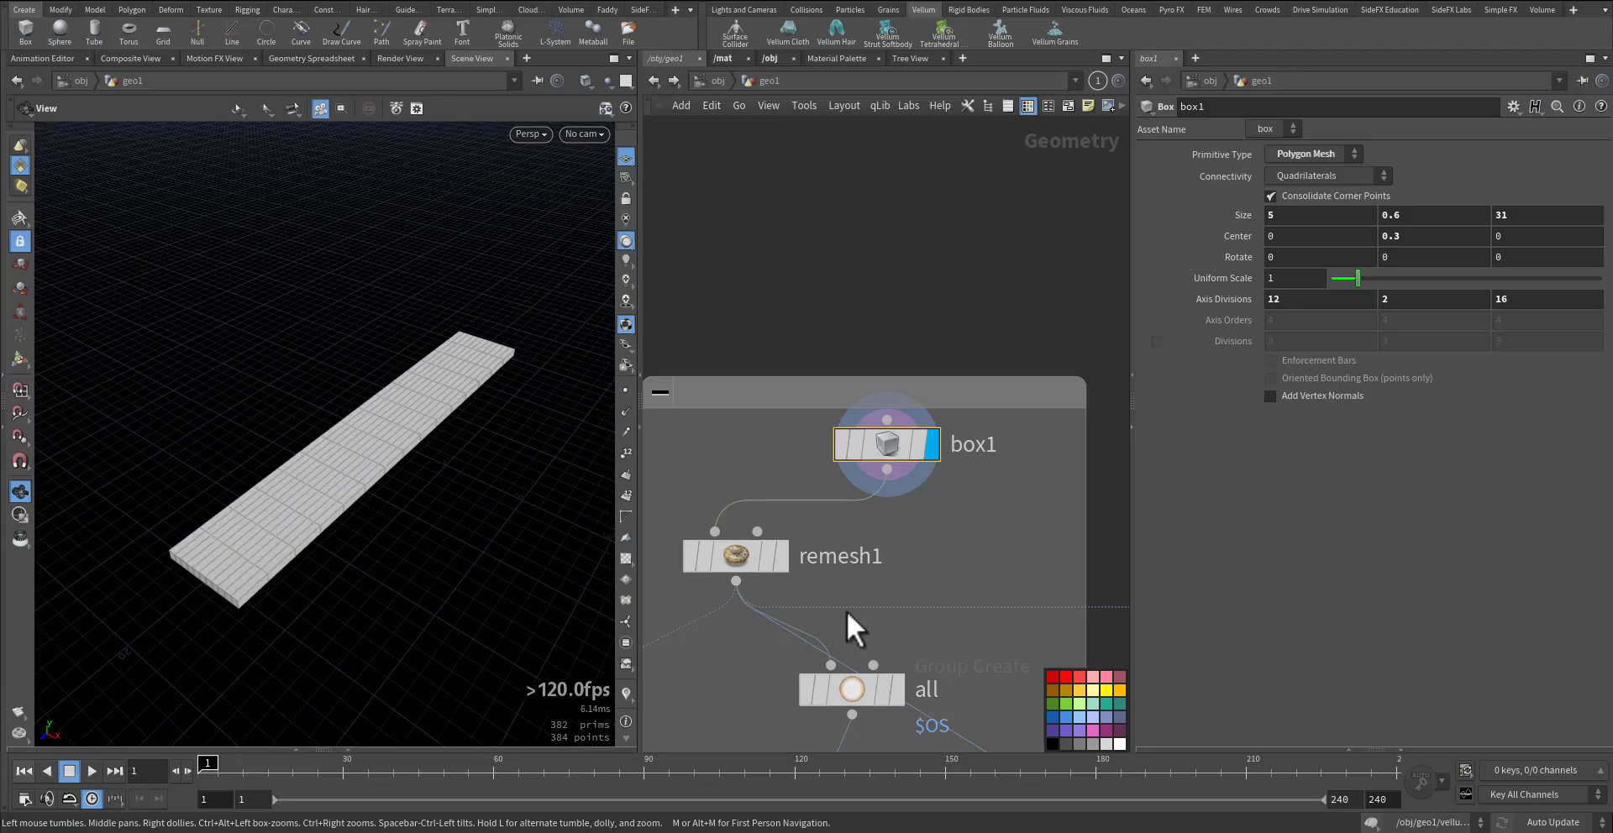
Step: Display the remesh1 node and examine its settings and the triangulated slab surface up close
middle_click_drag(938, 540, 998, 413)
scroll(827, 441, "up", 3)
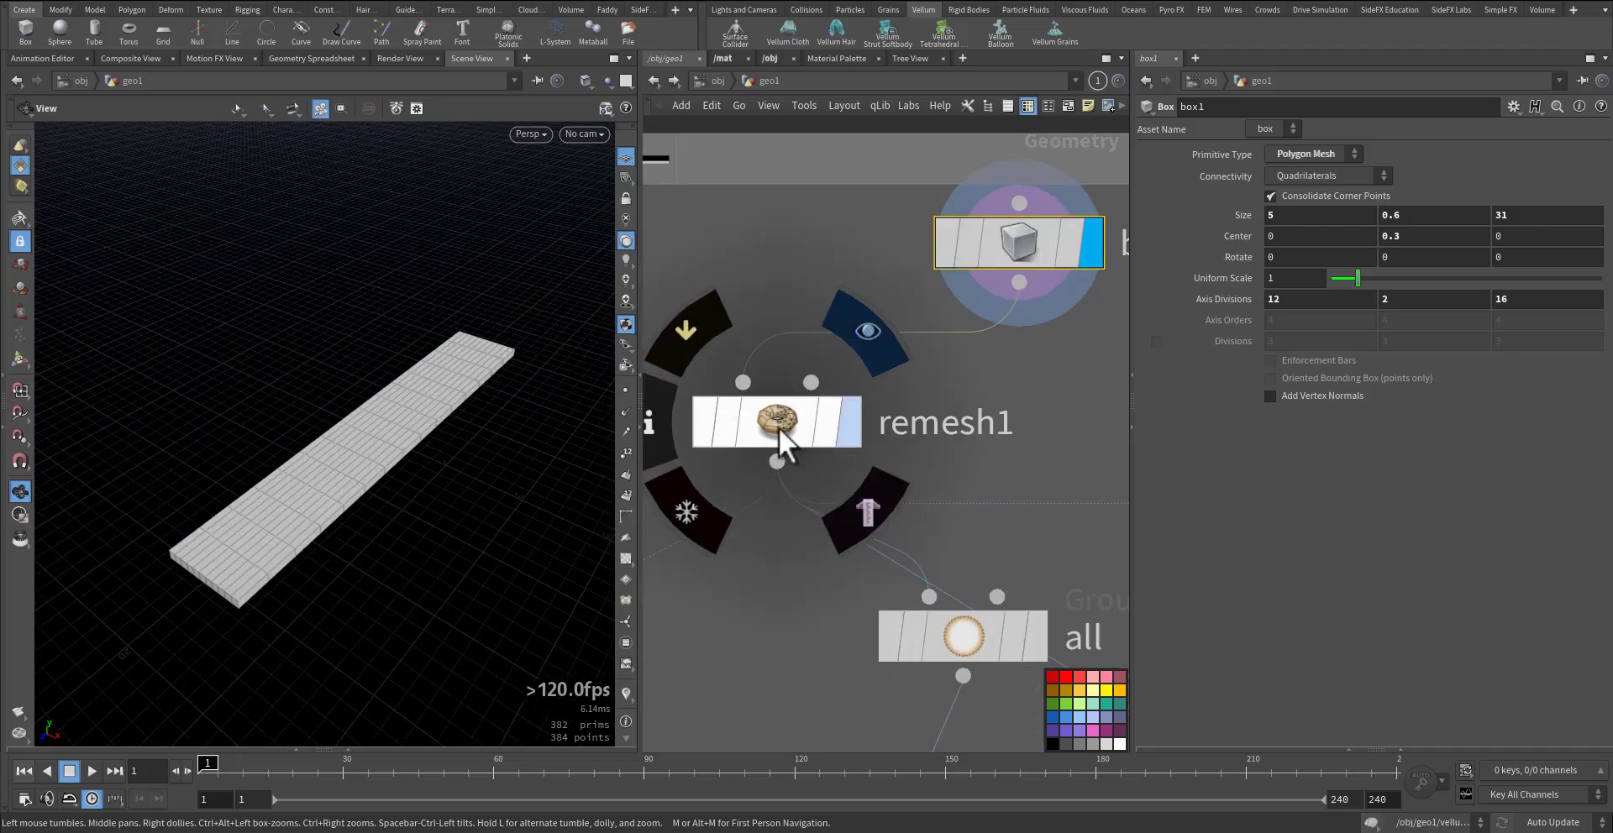
left_click(847, 430)
right_click_drag(285, 492, 950, 433)
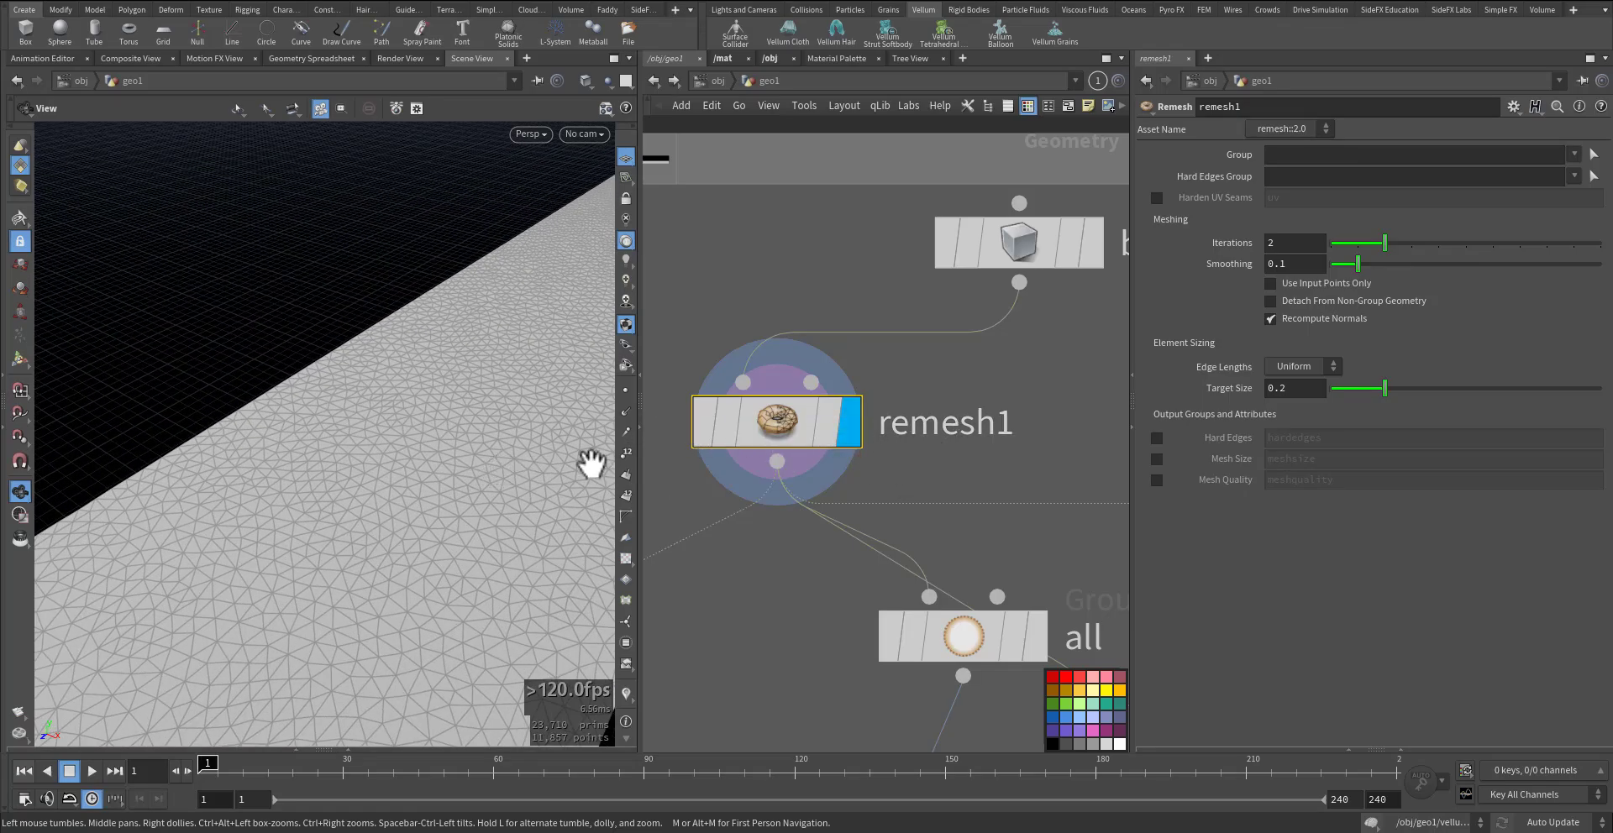
Step: Display the "all" Group Create node and examine its settings and the primitives it covers
middle_click_drag(1056, 574, 1035, 391)
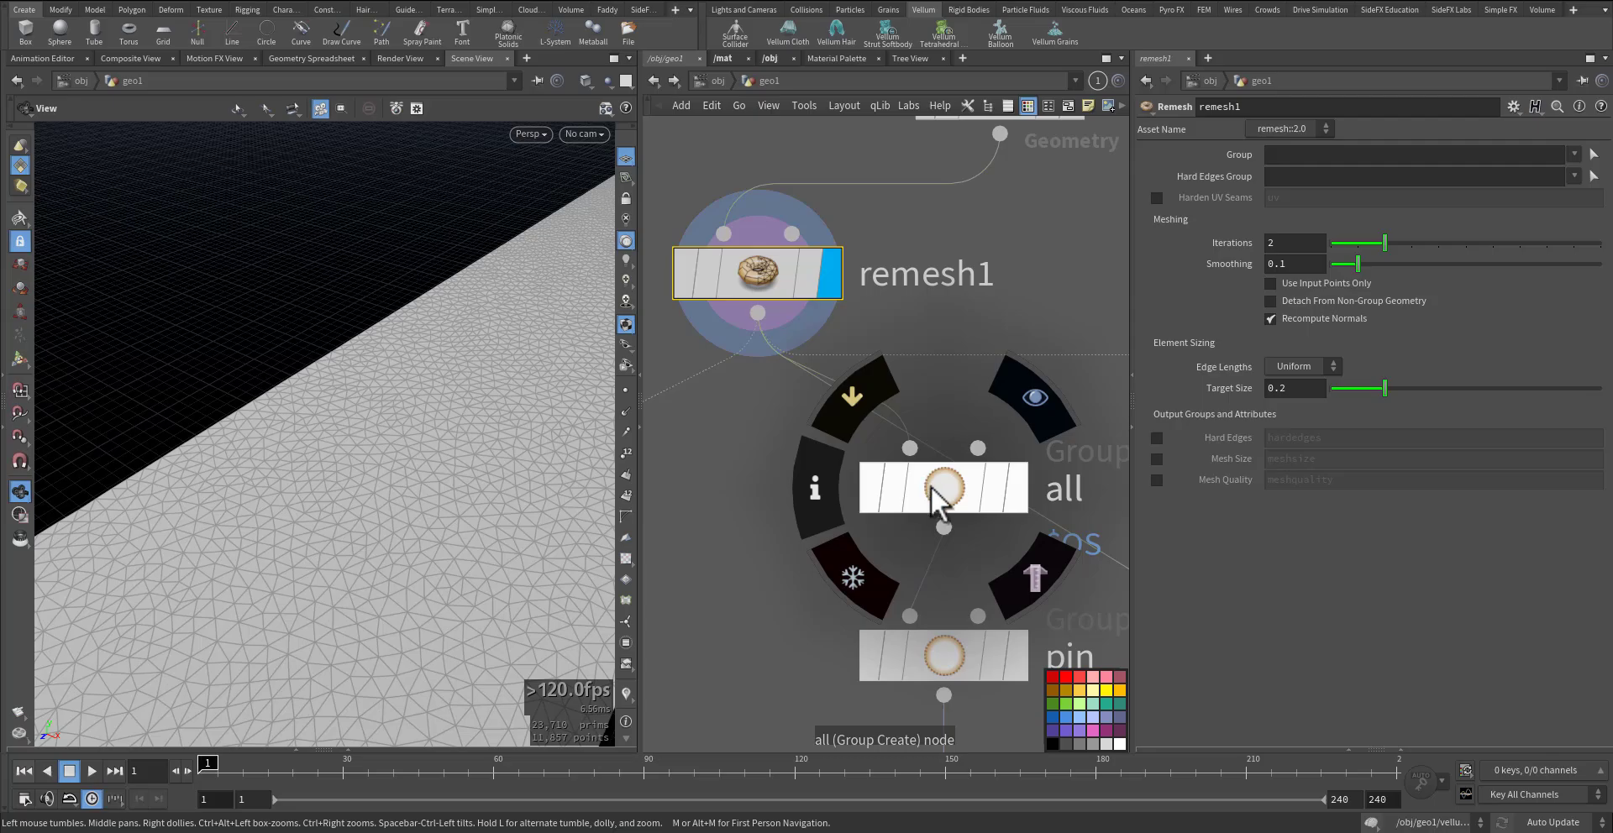
left_click_drag(931, 485, 854, 524)
middle_click_drag(723, 555, 701, 467)
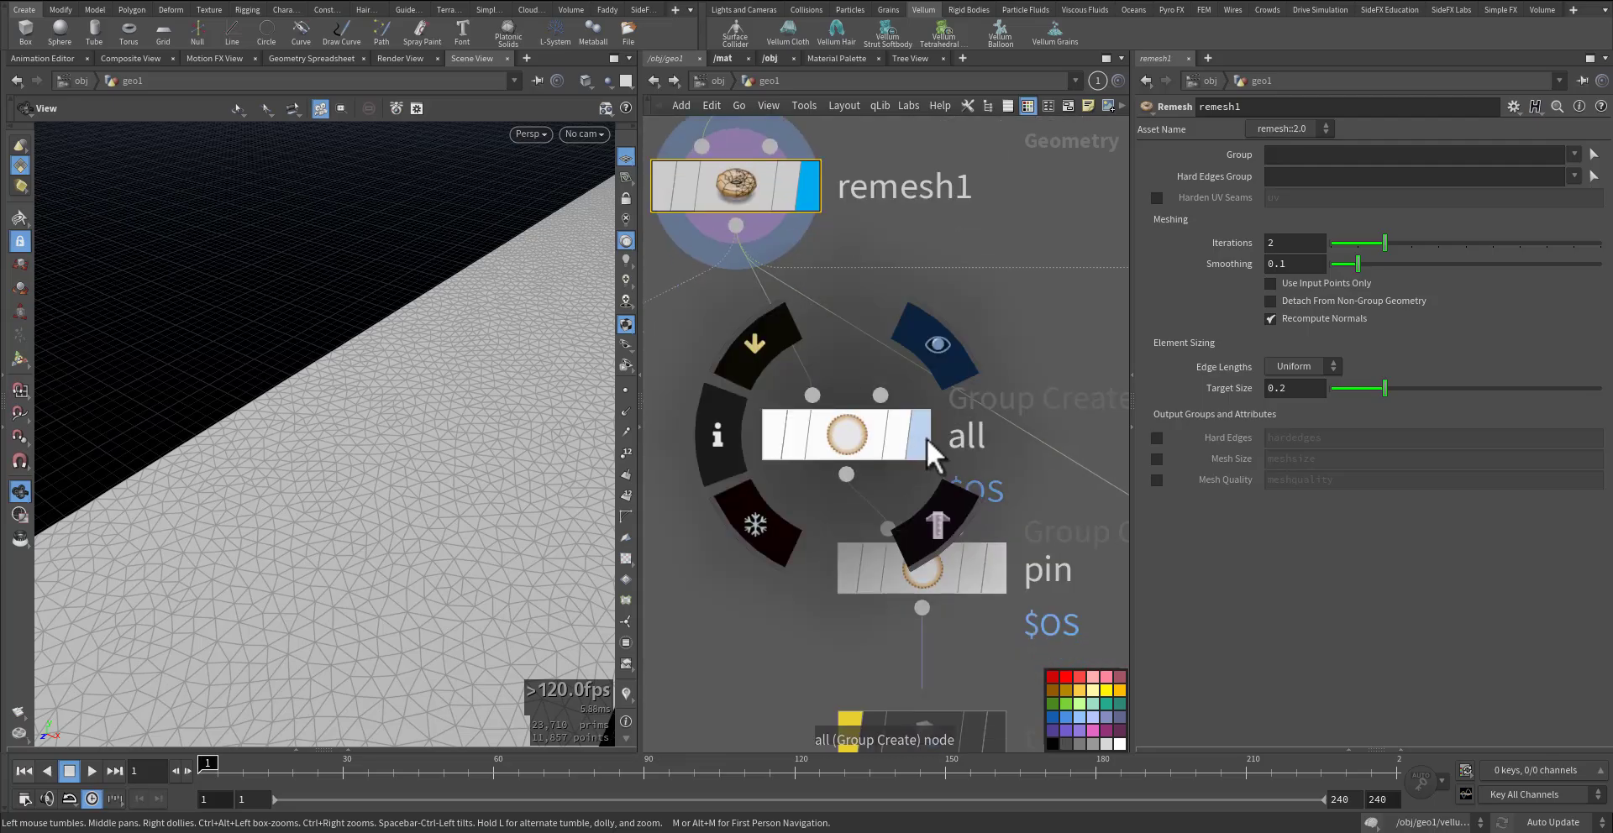
left_click(924, 437)
left_click(865, 436)
left_click_drag(515, 467, 418, 353)
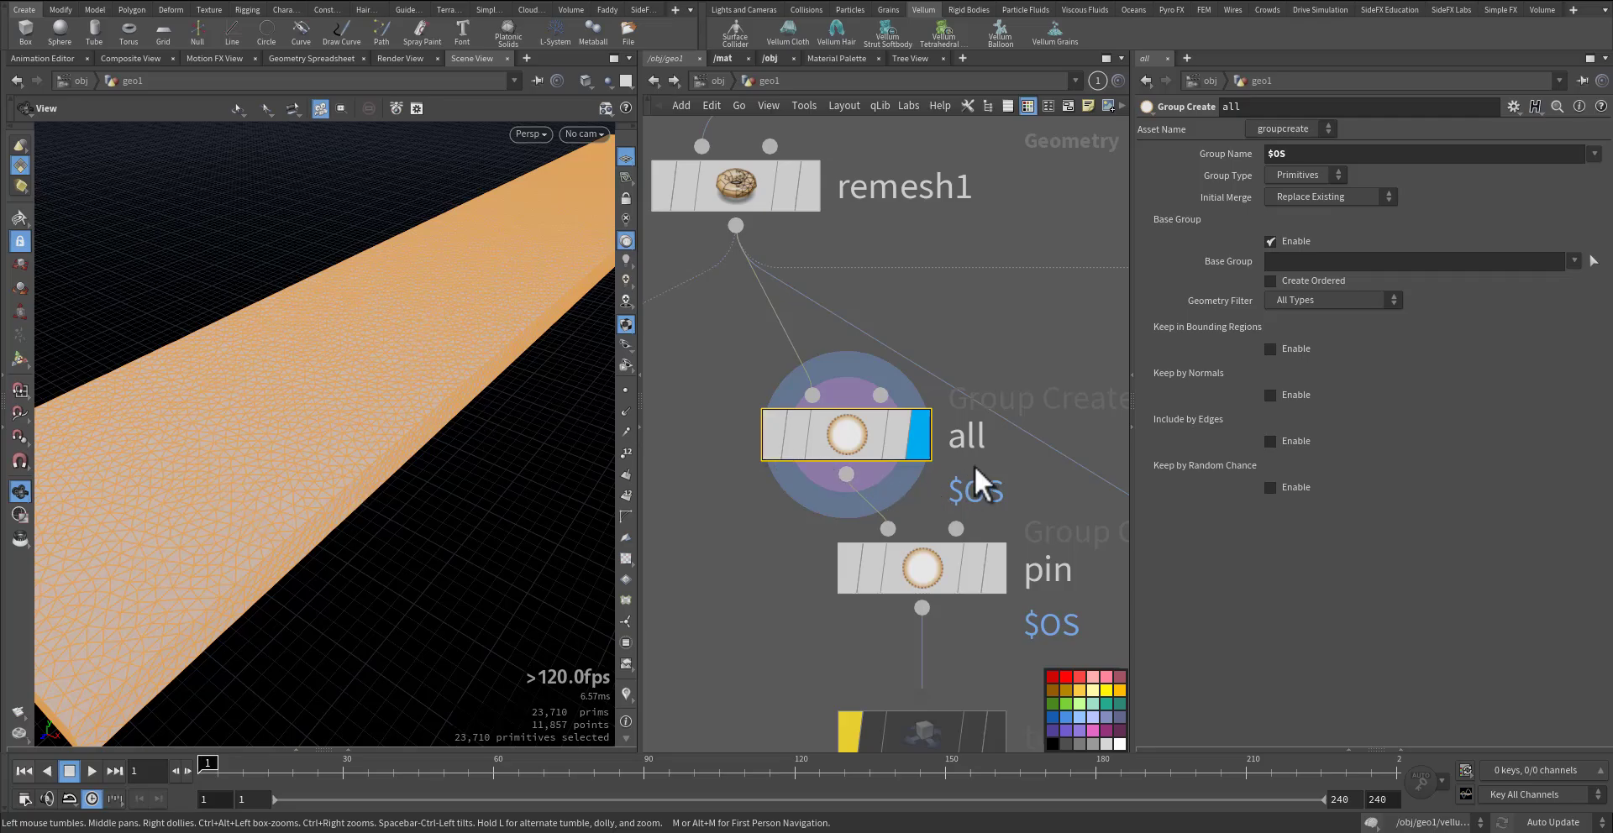
Step: Display the "pin" Group Create node and examine its base group primitives along the slab's surface and edges
middle_click_drag(724, 617, 753, 488)
mouse_move(874, 468)
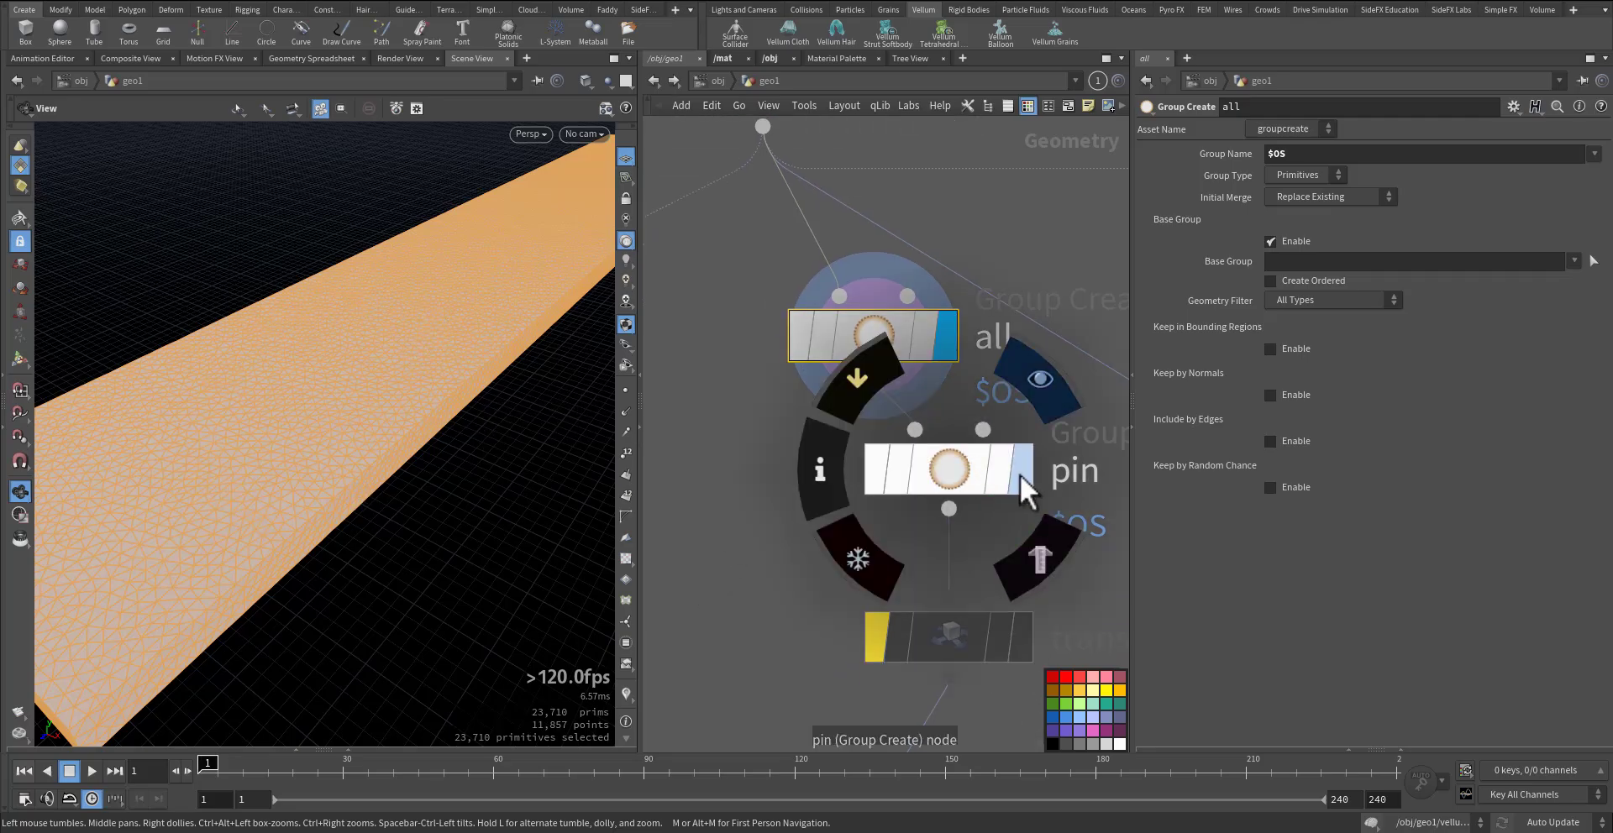
left_click(1020, 475)
left_click(952, 476)
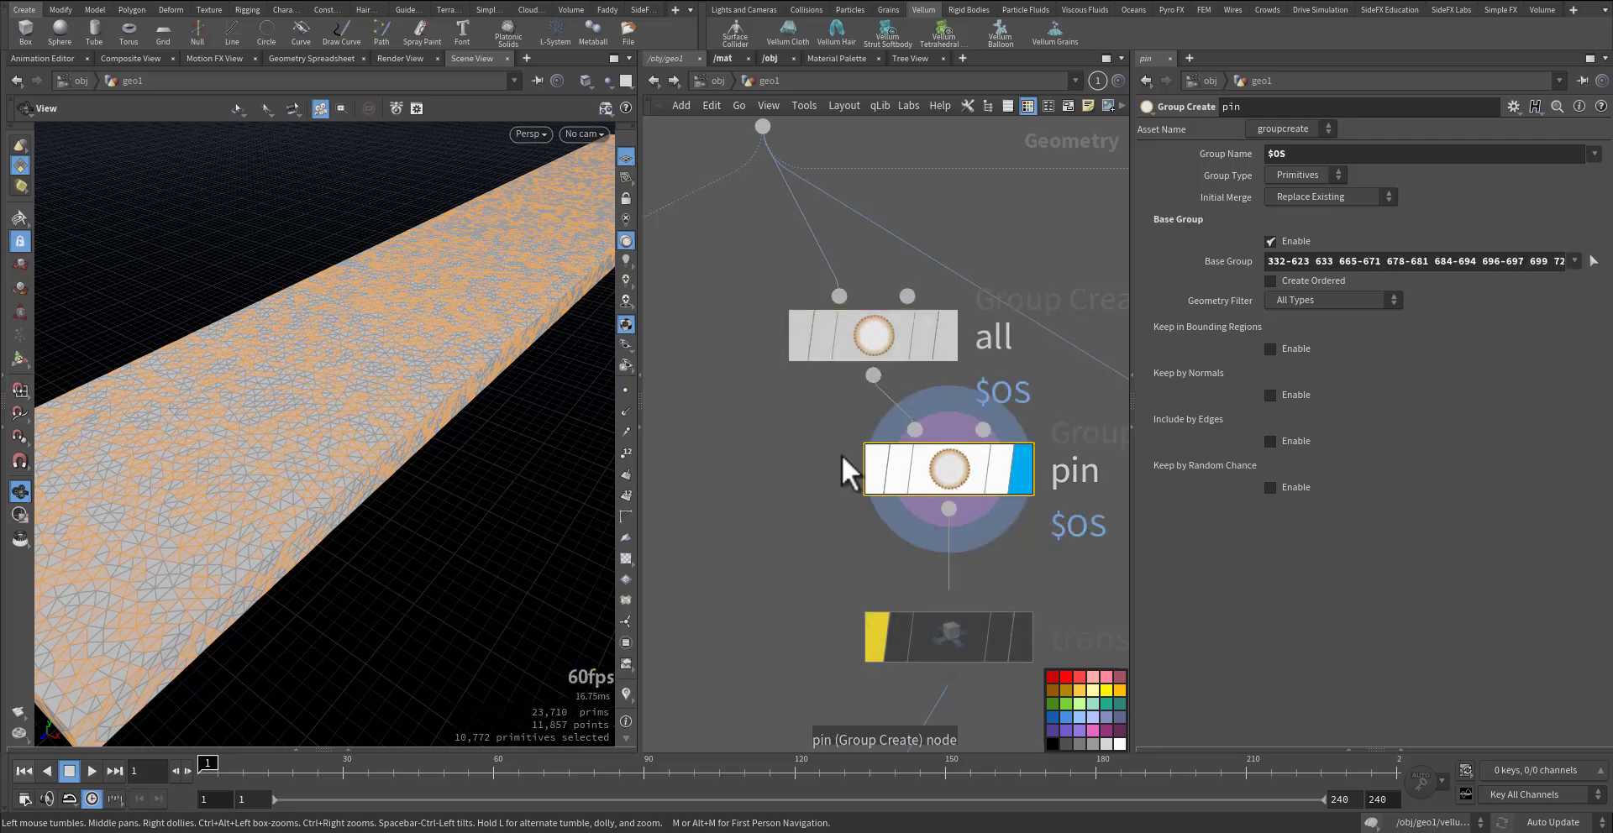
left_click_drag(446, 450, 490, 323)
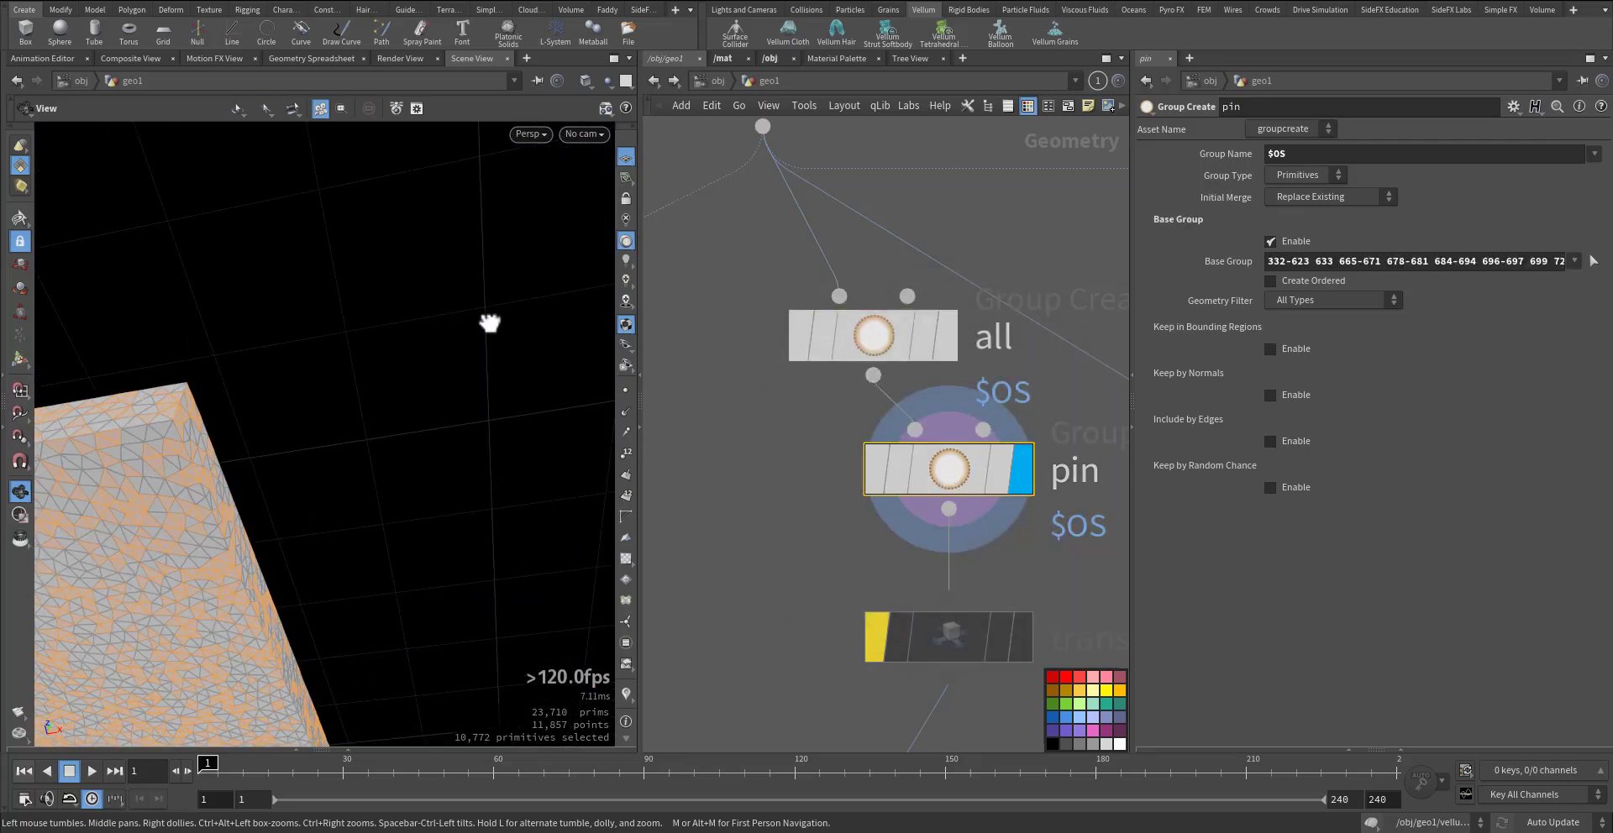
left_click_drag(307, 501, 239, 489)
middle_click_drag(374, 462, 412, 396)
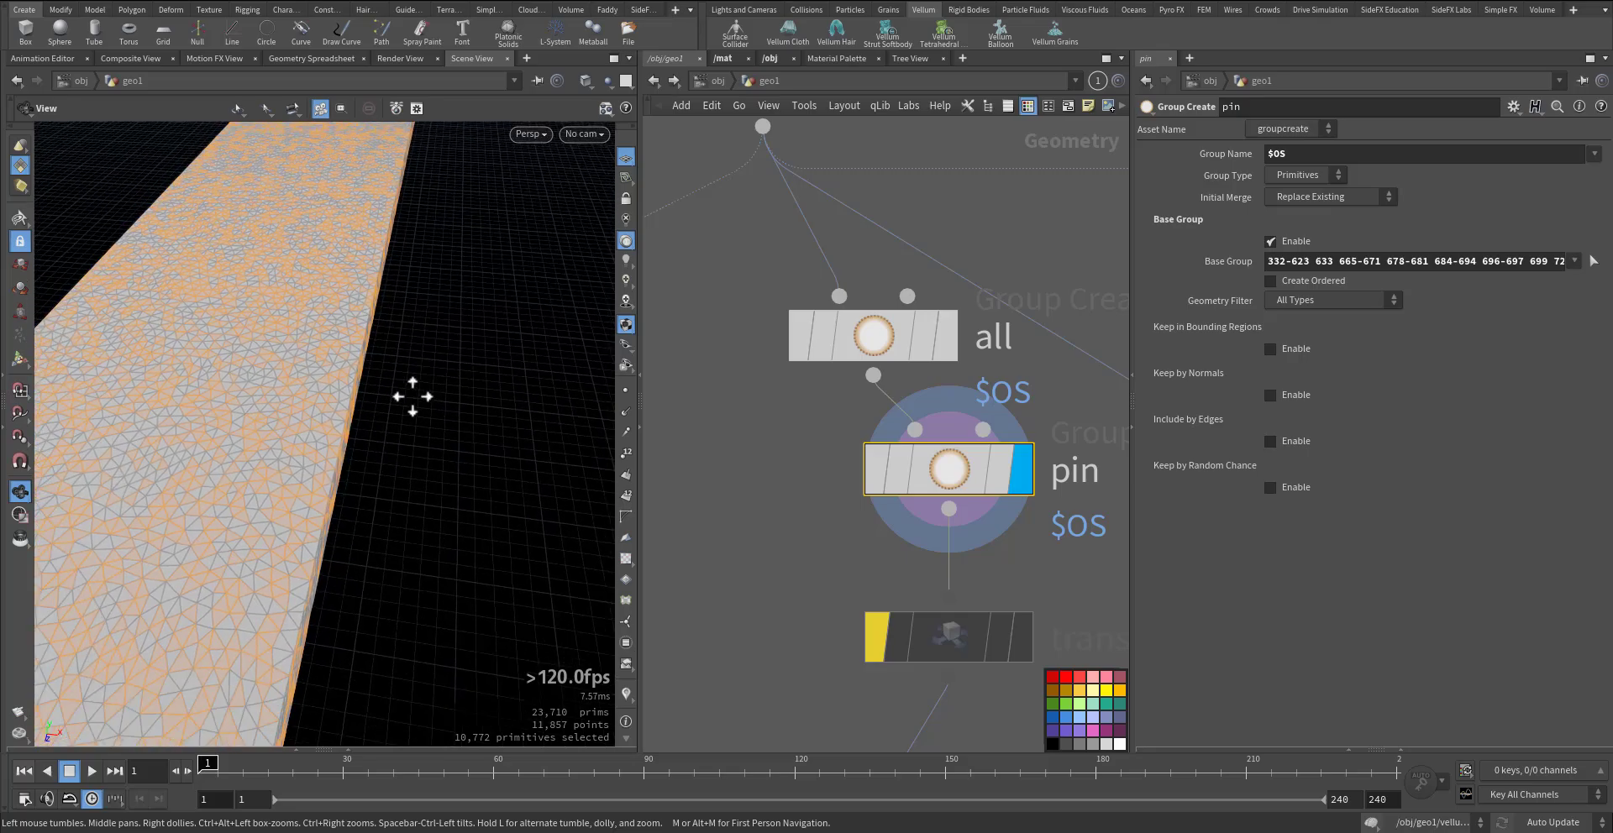
middle_click_drag(429, 483, 442, 408)
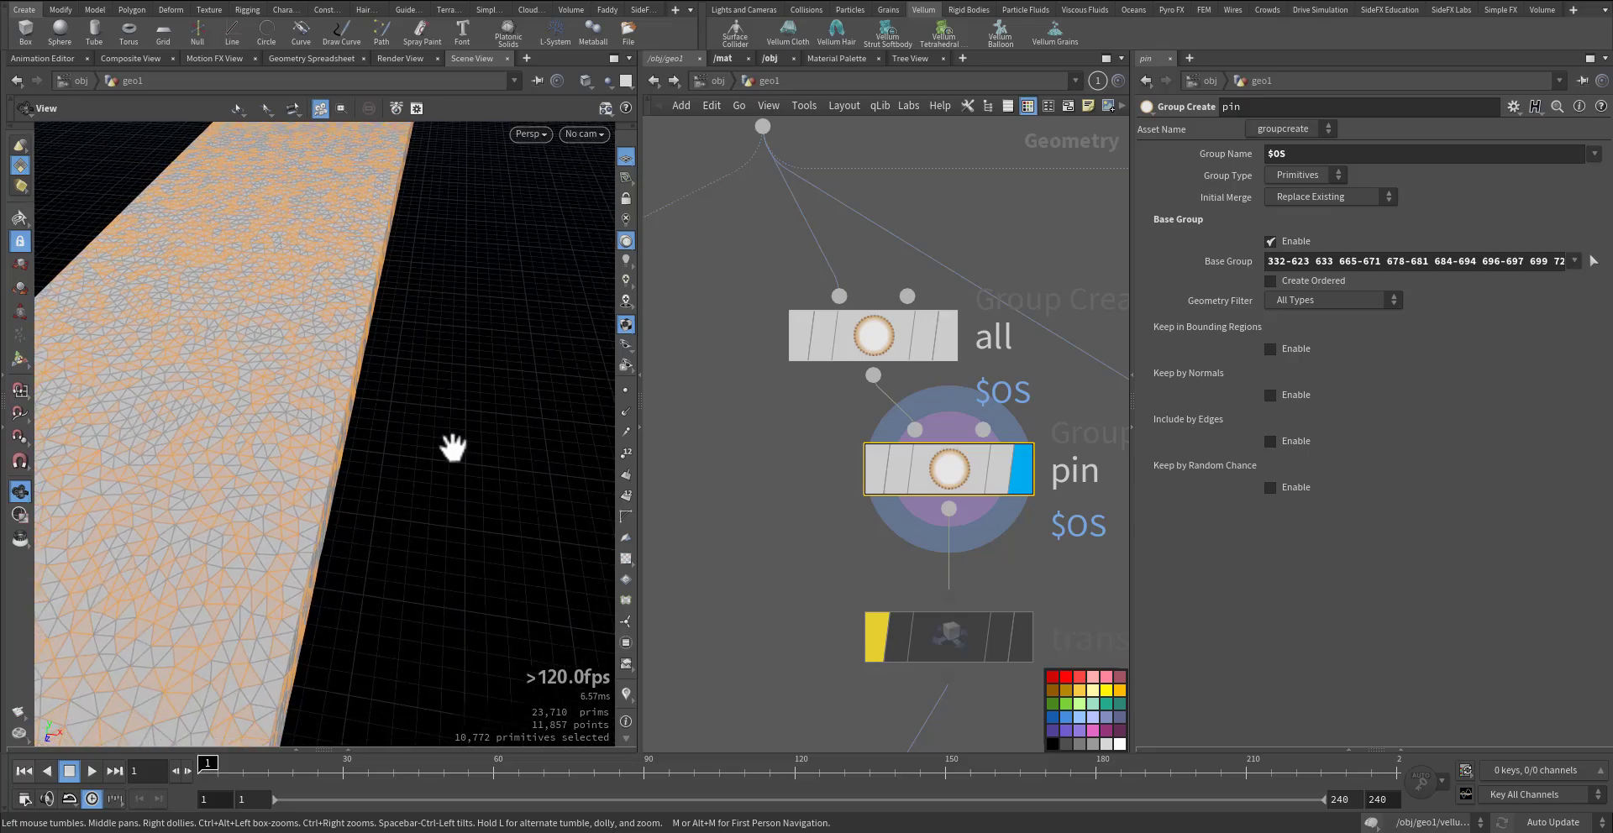
Step: Set the viewport to the Bottom view and frame the whole slab
left_click(593, 138)
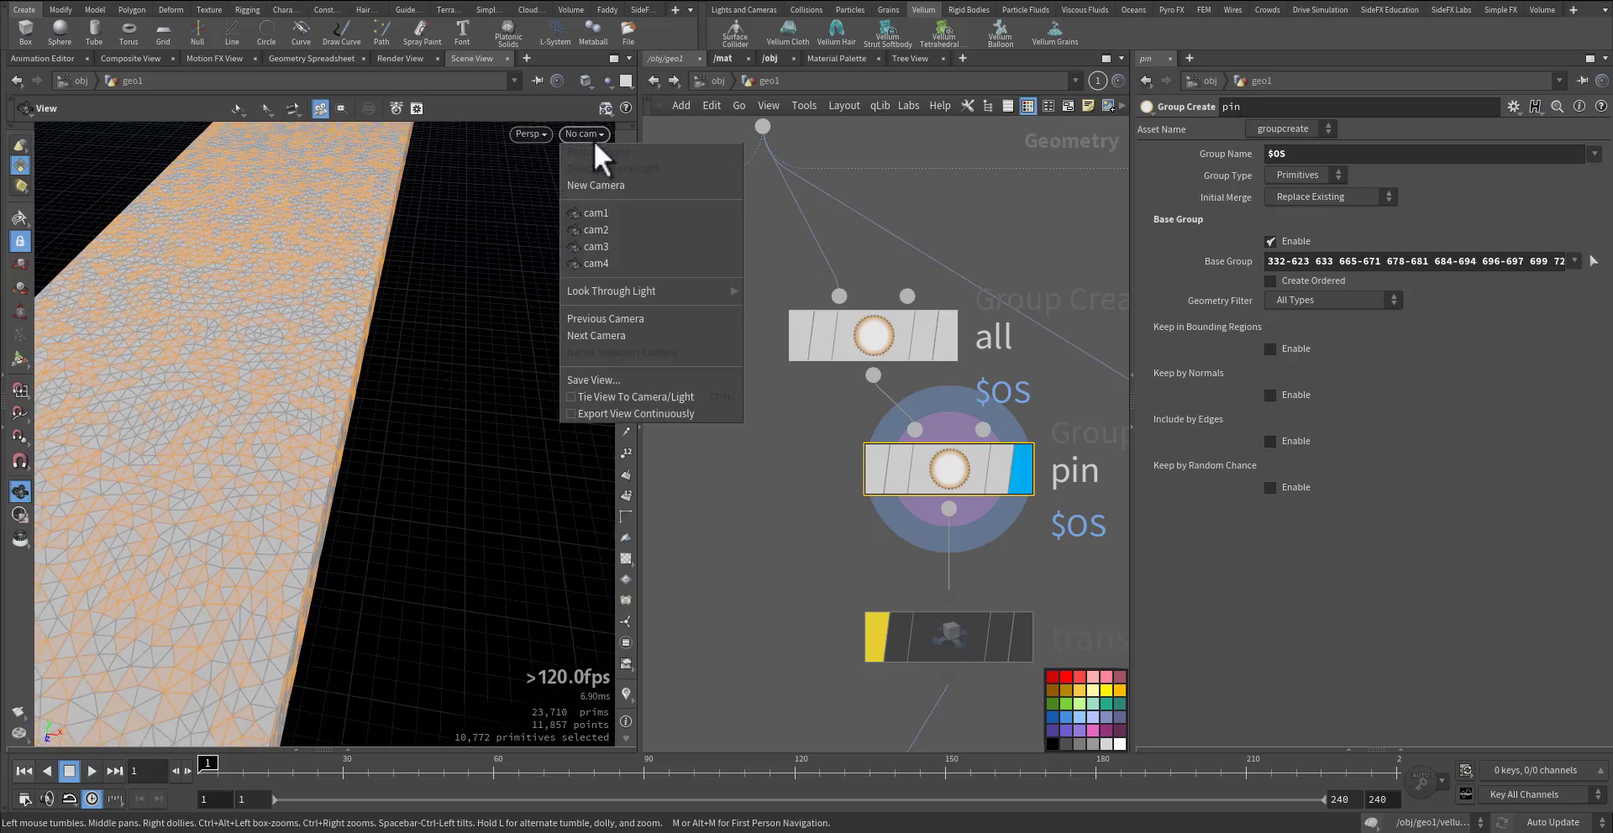
left_click(533, 137)
mouse_move(570, 171)
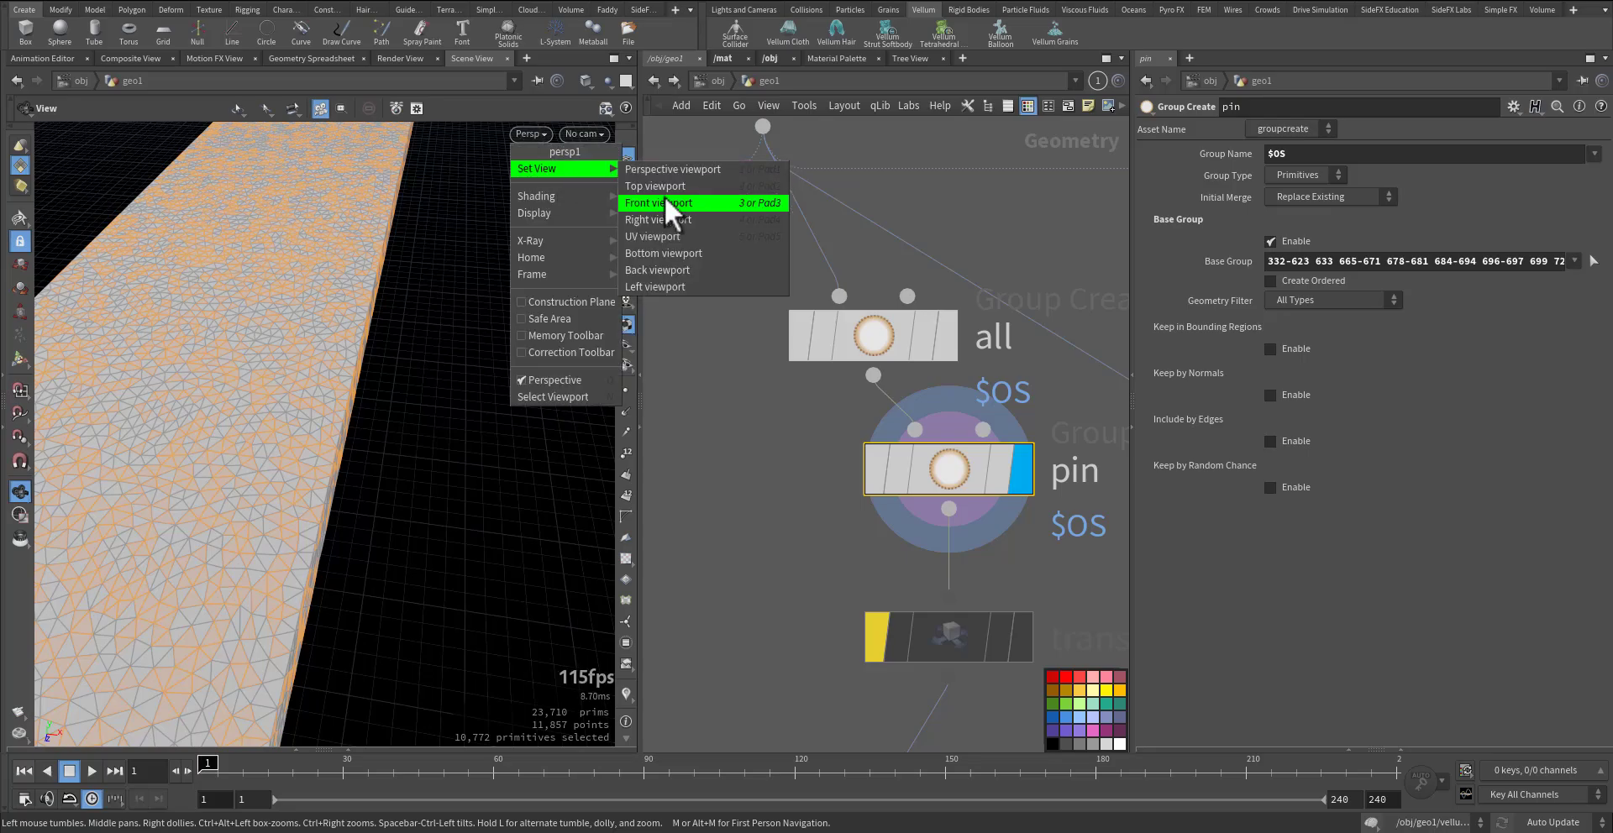
left_click(673, 251)
key("g")
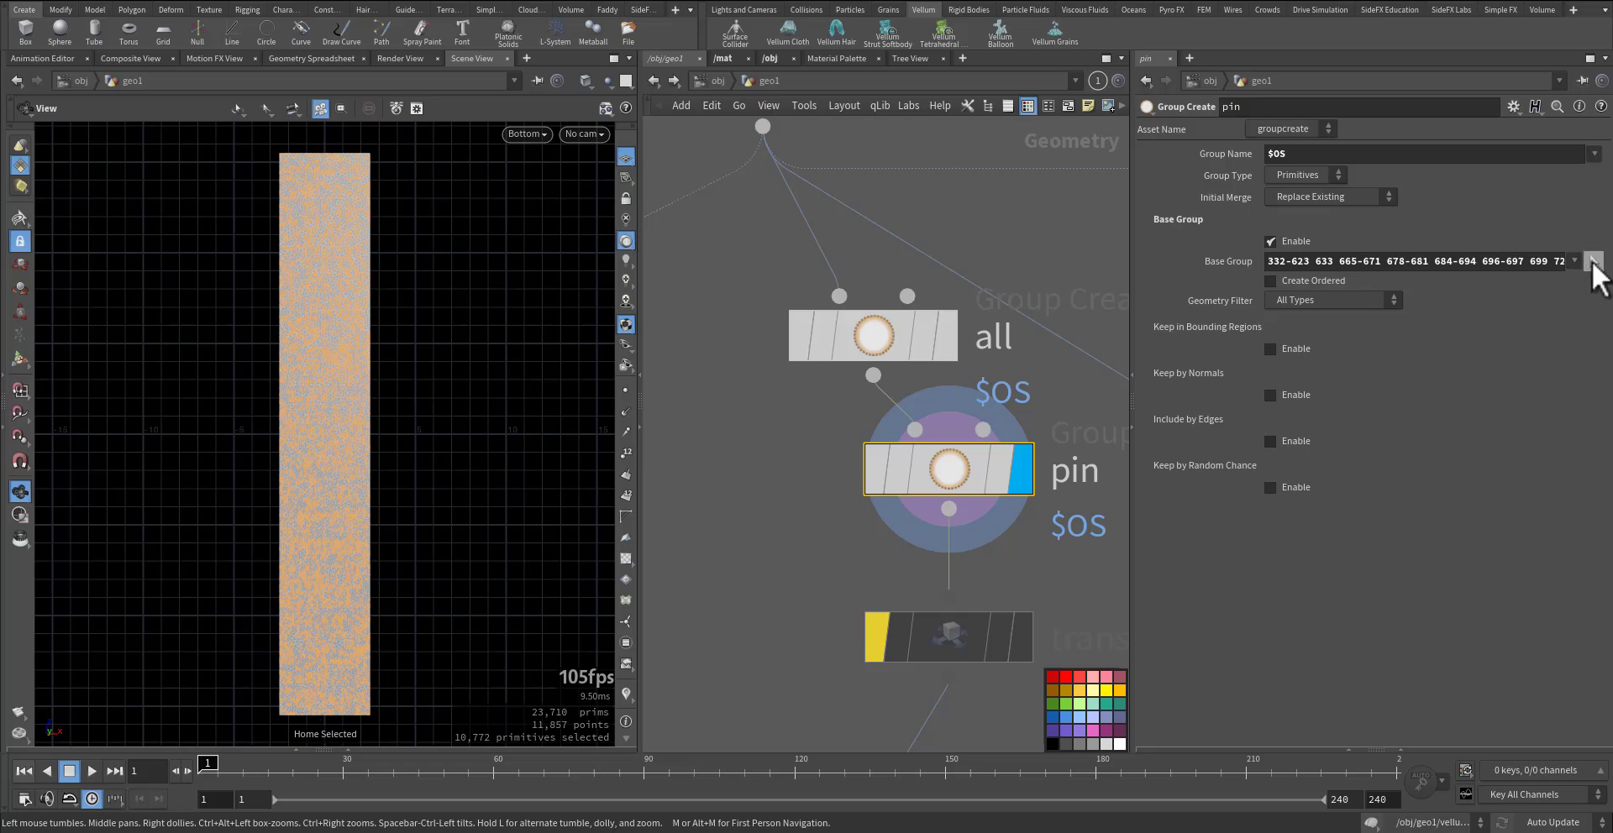
Step: Reselect the pin group's base primitives by box-selecting the slab's whole bottom face, and cancel the quit prompt
left_click(1594, 262)
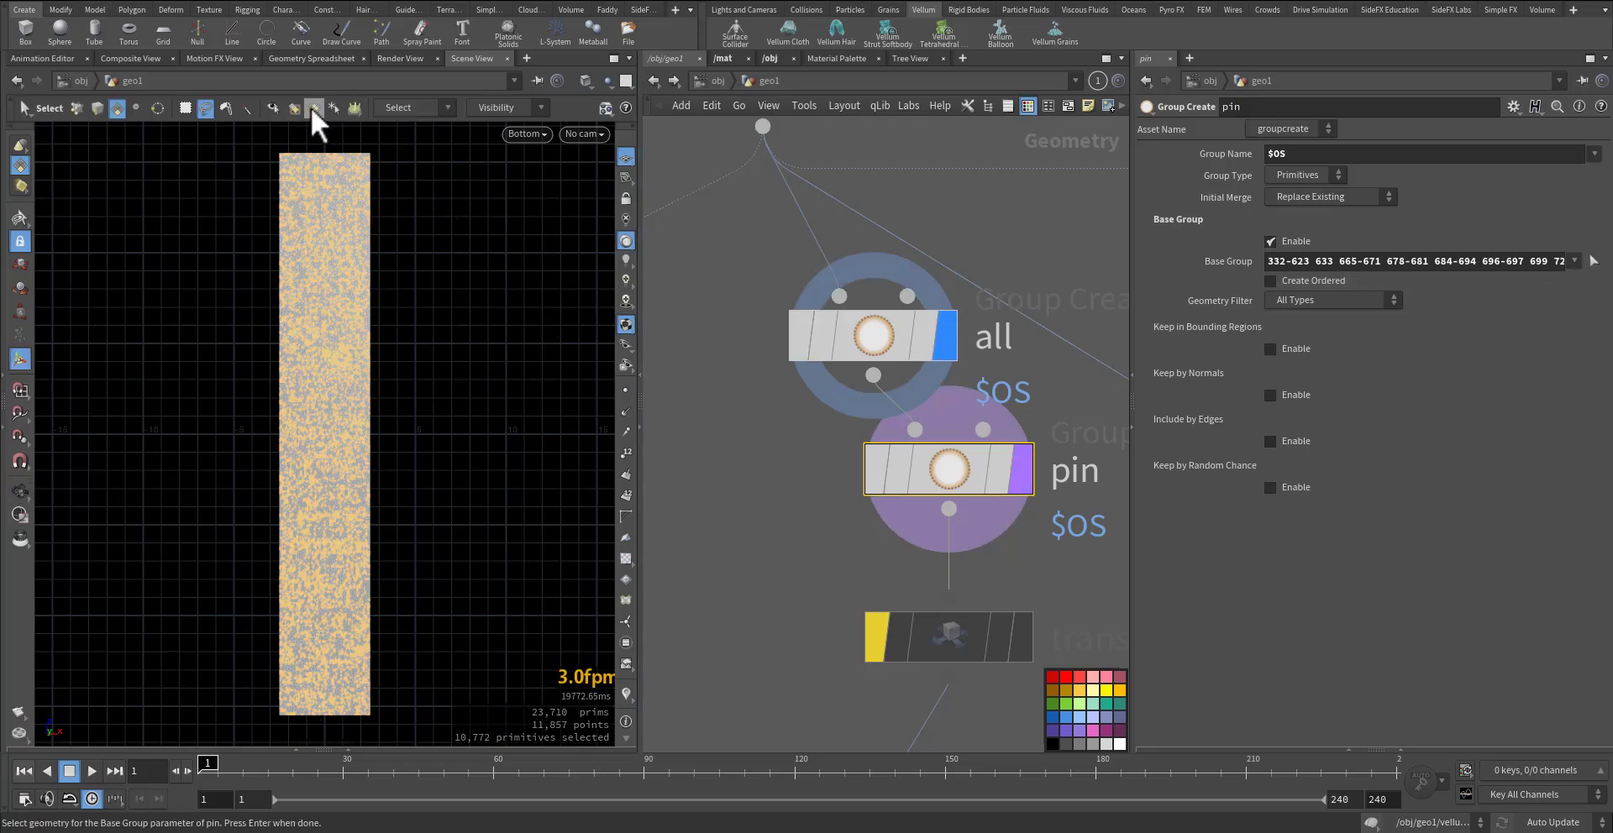
left_click(278, 165)
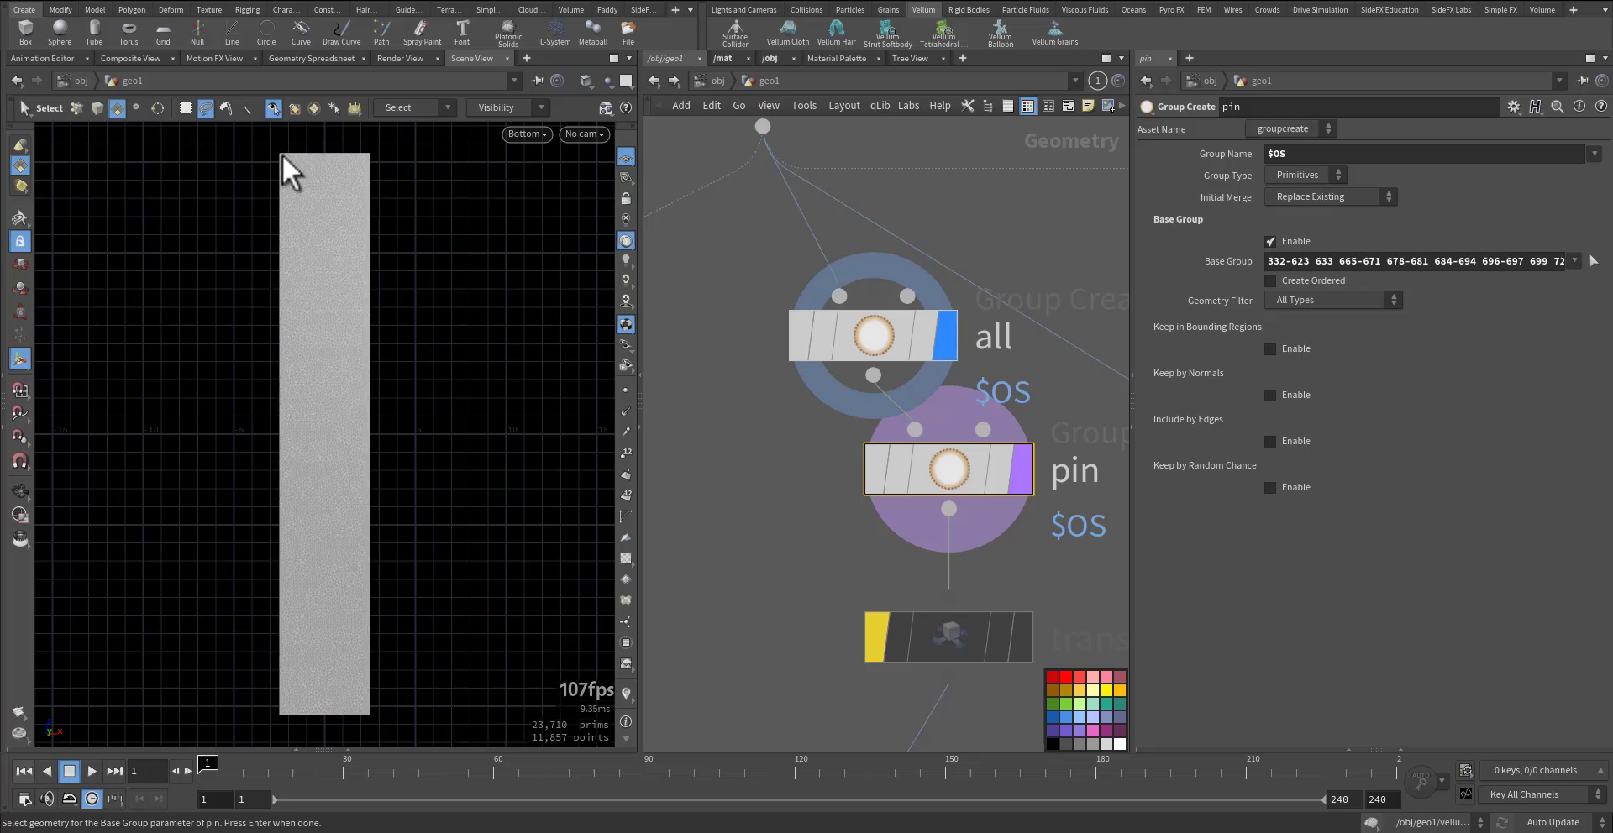
left_click_drag(280, 154, 324, 269)
left_click(185, 109)
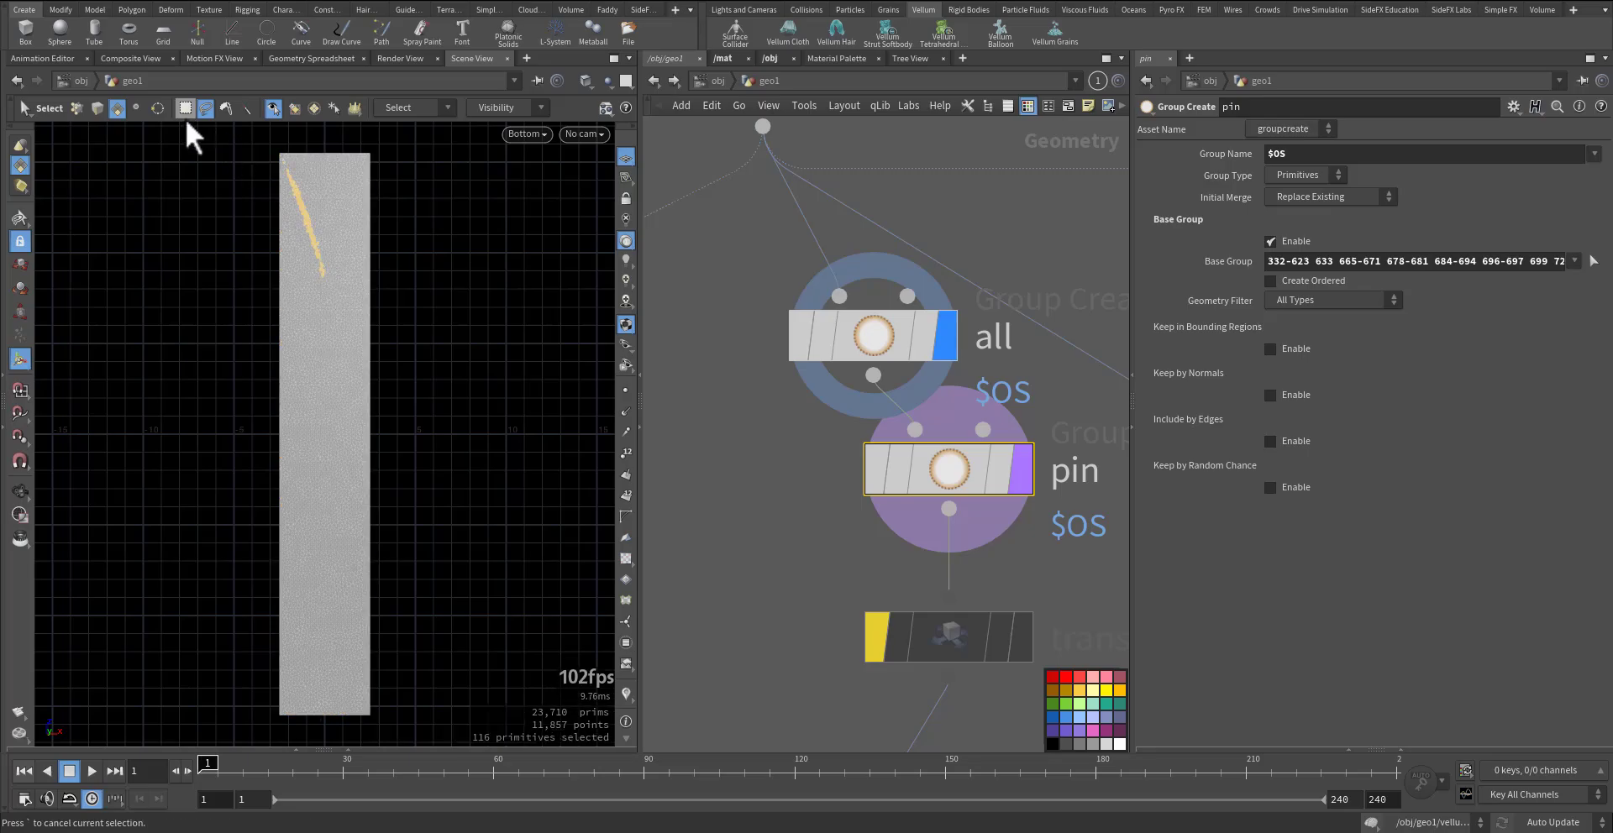
left_click(276, 161)
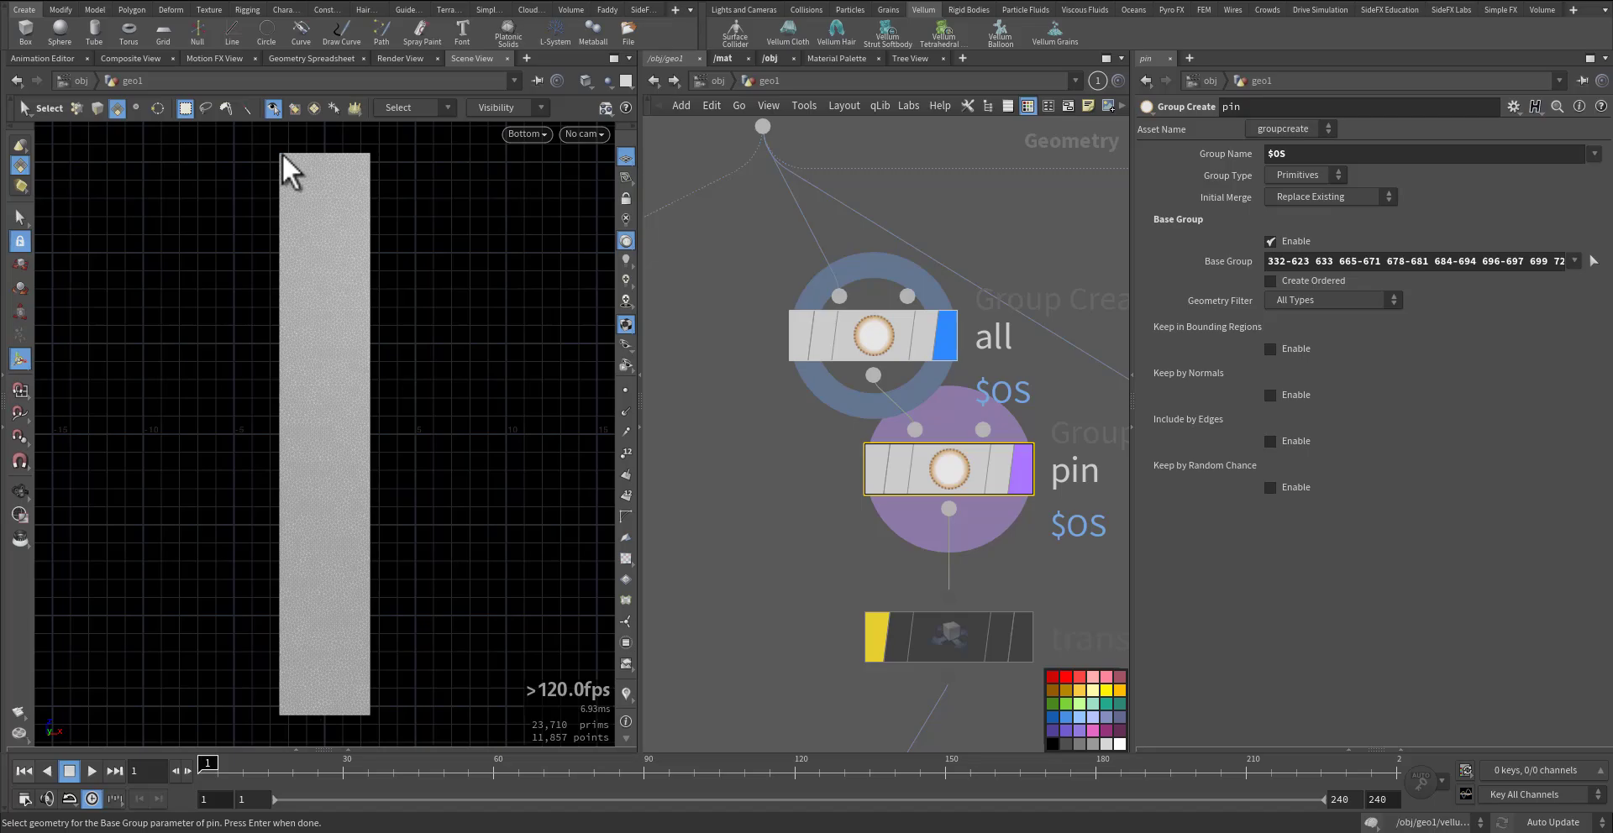
left_click_drag(283, 154, 368, 713)
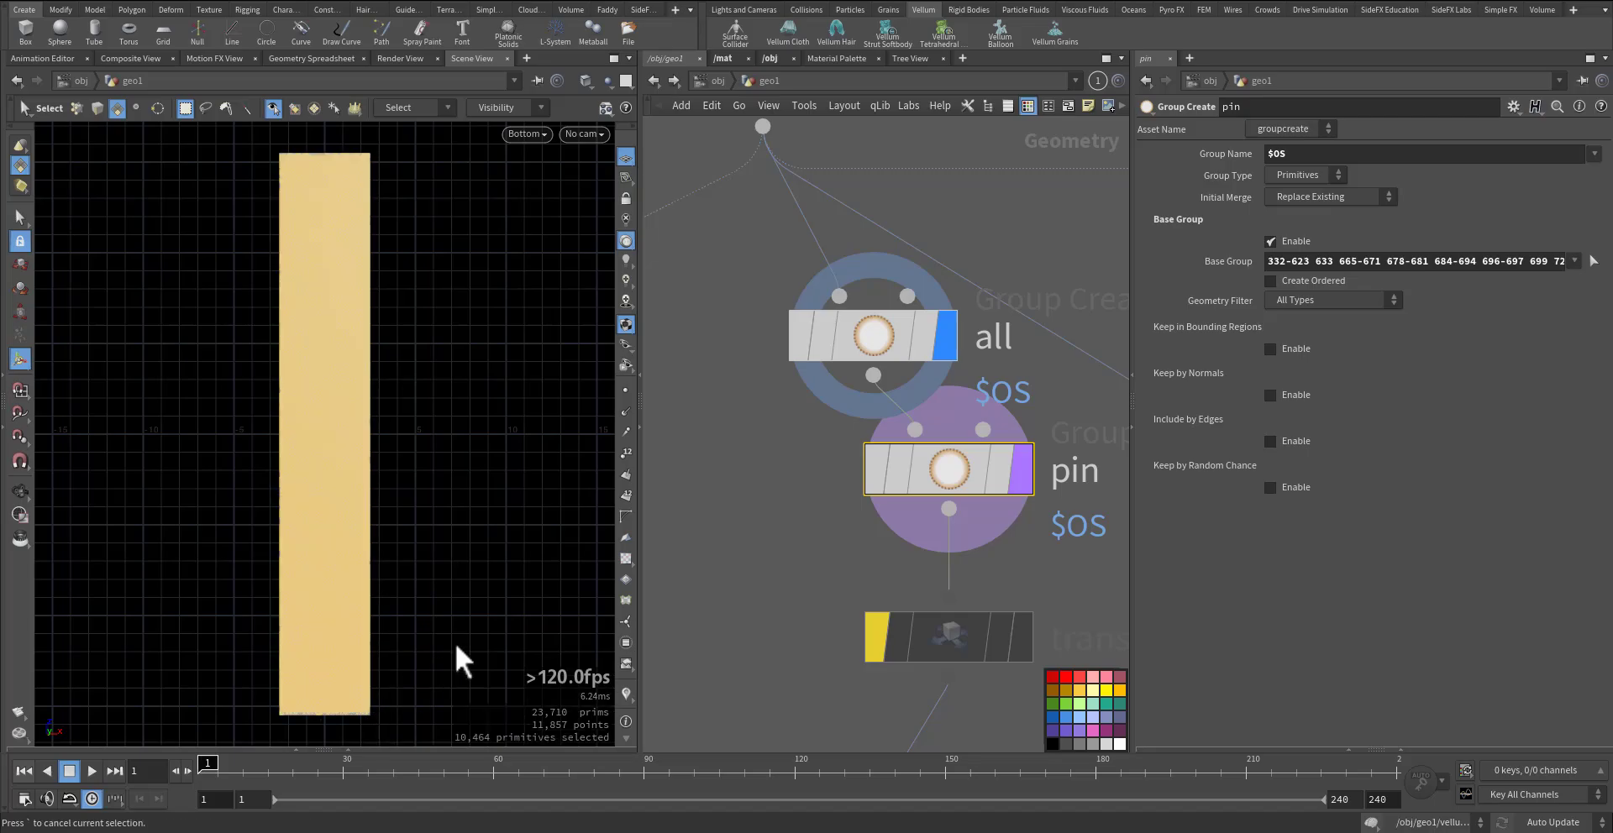
key("Return")
key("ctrl+q")
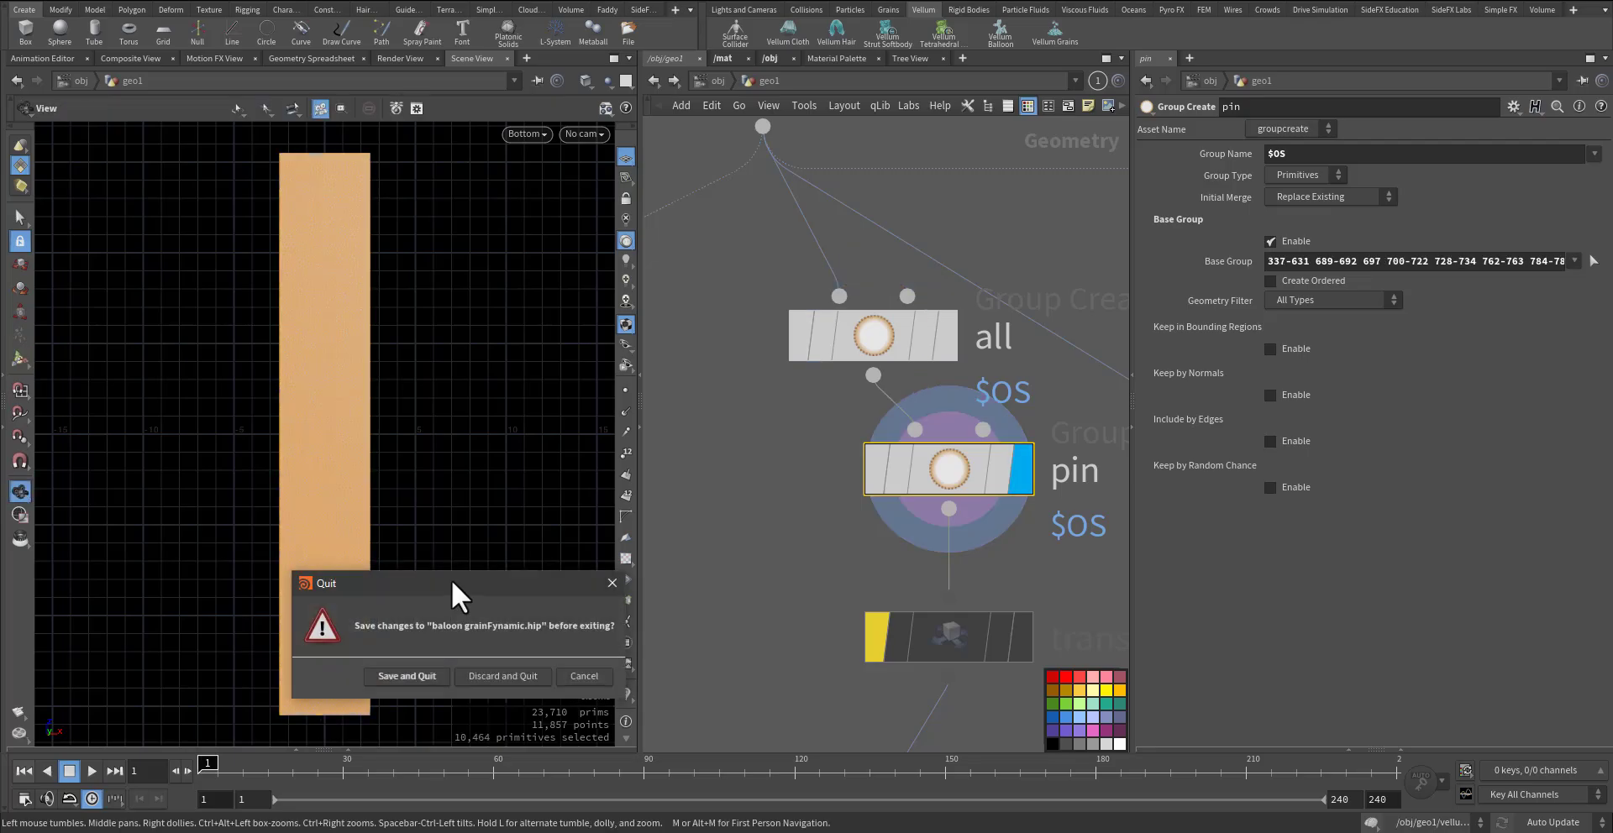
left_click(571, 681)
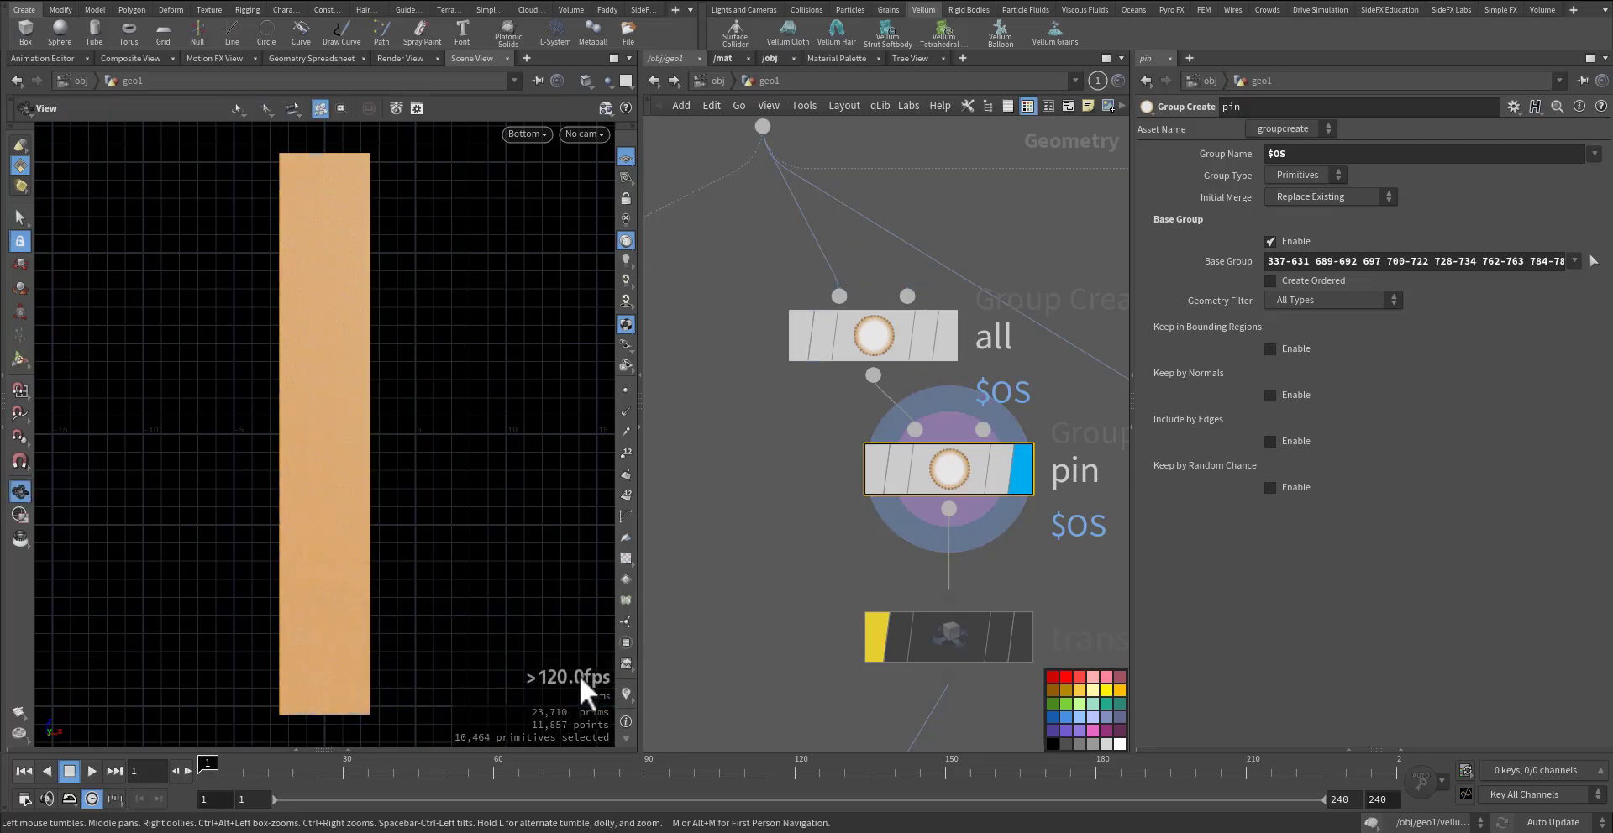
Step: Return the viewport to the Perspective view and orbit to see the slab at an angle
key("space+1")
mouse_move(371, 505)
left_mouse_down()
mouse_move(352, 368)
mouse_move(378, 498)
left_mouse_up()
right_click_drag(378, 498, 291, 548)
middle_click_drag(291, 548, 310, 449)
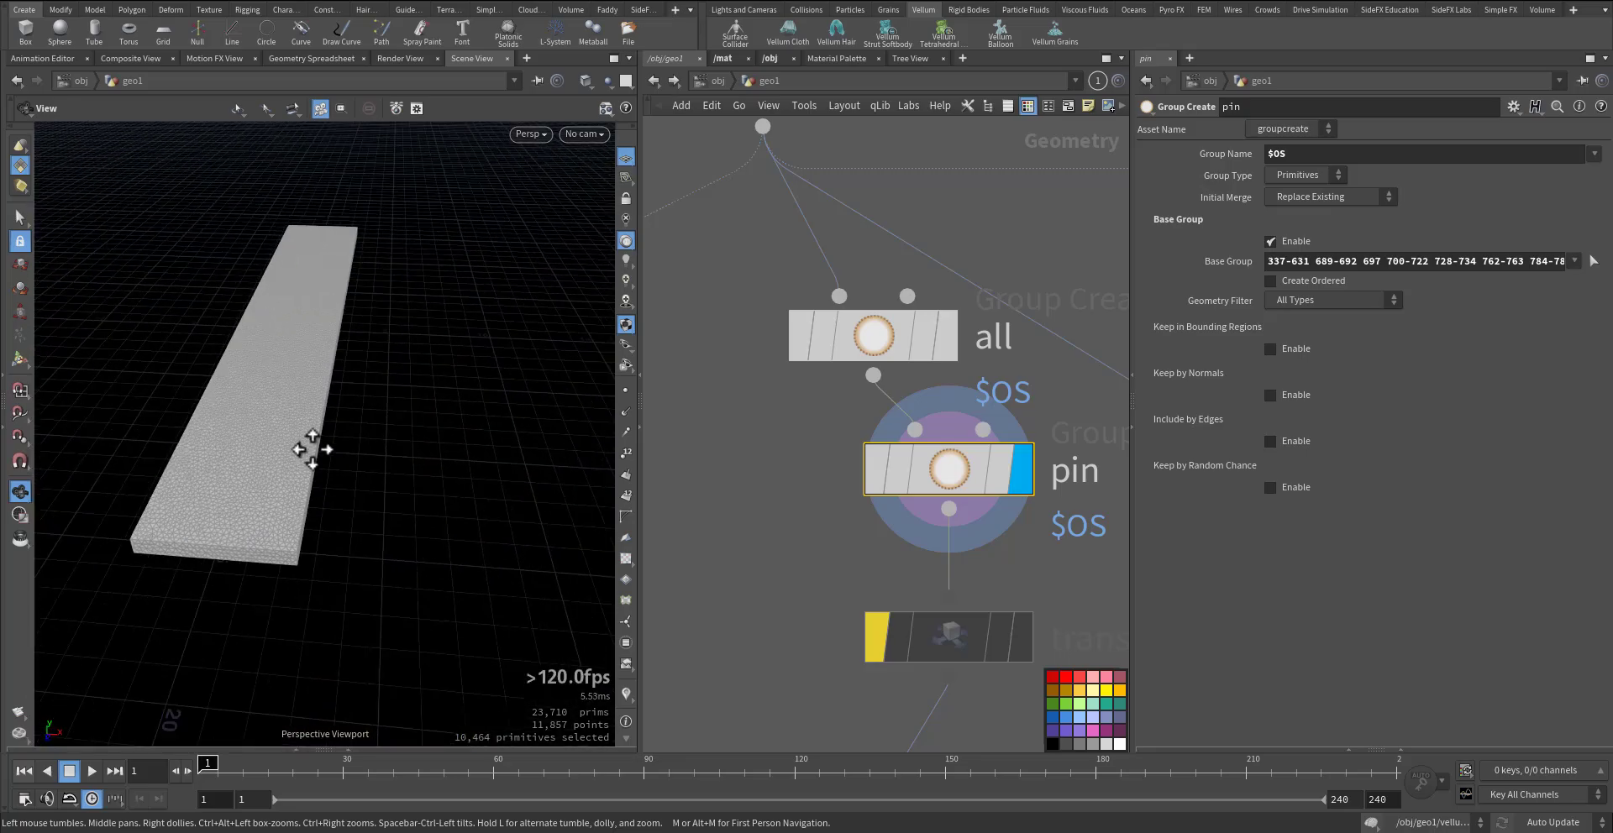
left_click_drag(309, 449, 331, 447)
Step: Display the vellumcloth1 node and examine its constraint type, group, mass and edge length scale settings
middle_click_drag(722, 528, 702, 370)
scroll(701, 371, "down", 1)
scroll(726, 416, "down", 1)
middle_click_drag(730, 437, 697, 331)
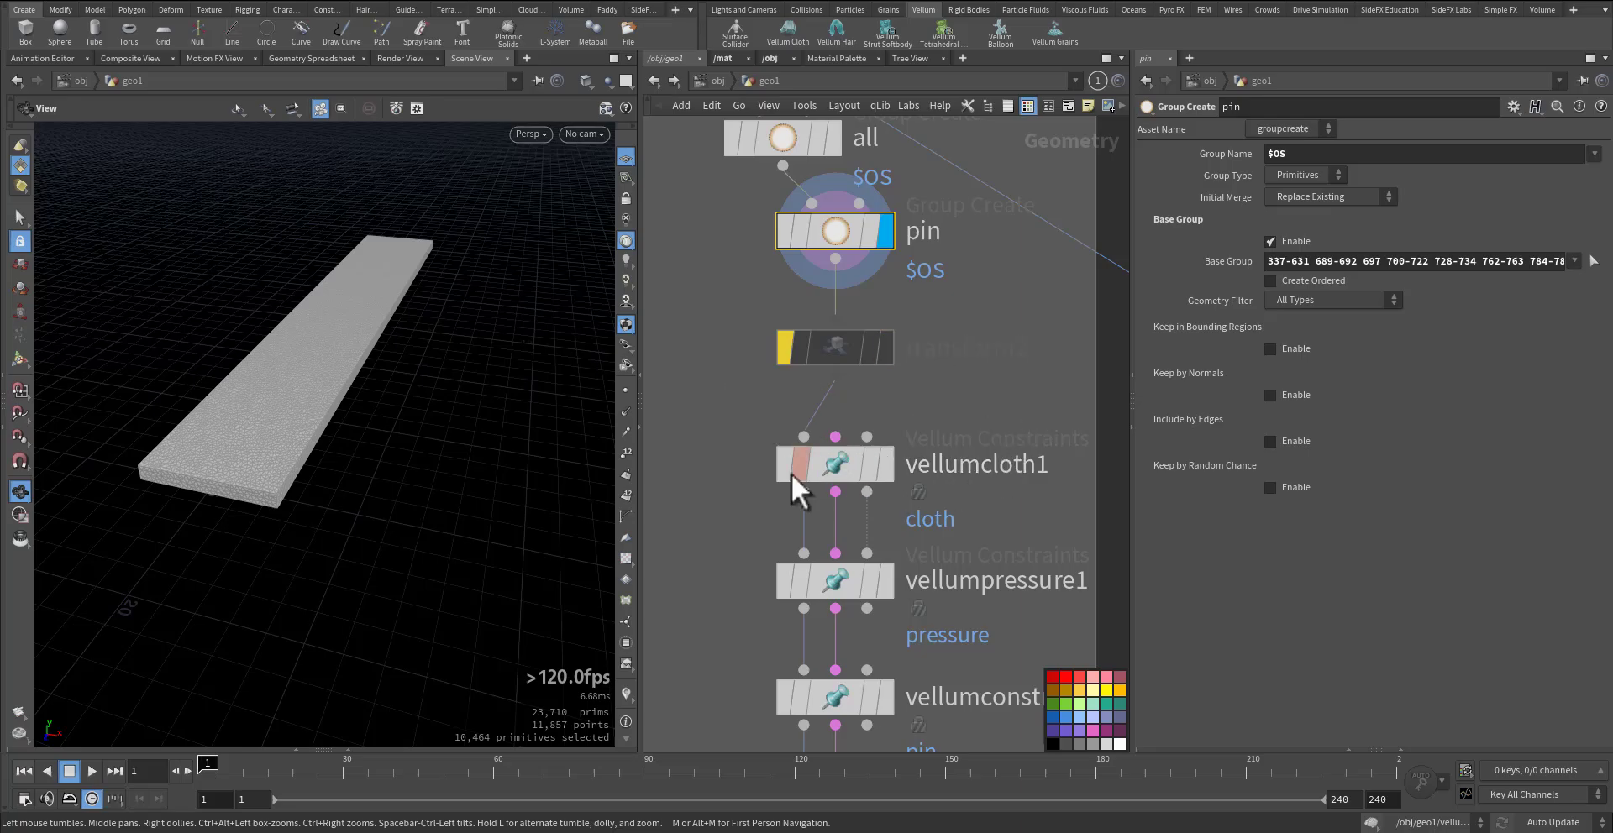
middle_click_drag(718, 432, 748, 421)
right_click_drag(276, 406, 454, 346)
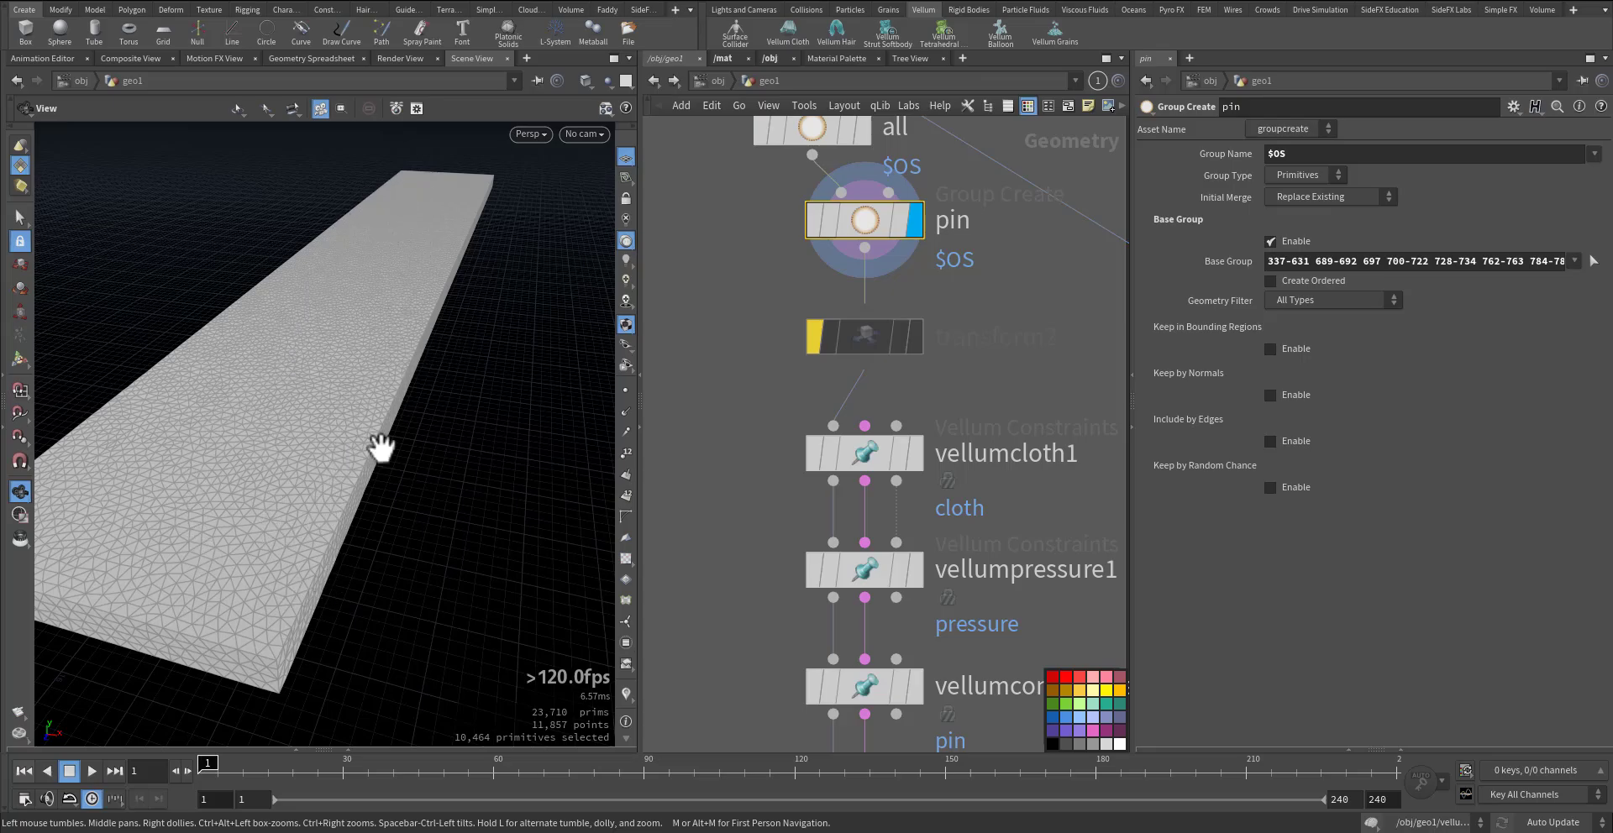
mouse_move(895, 454)
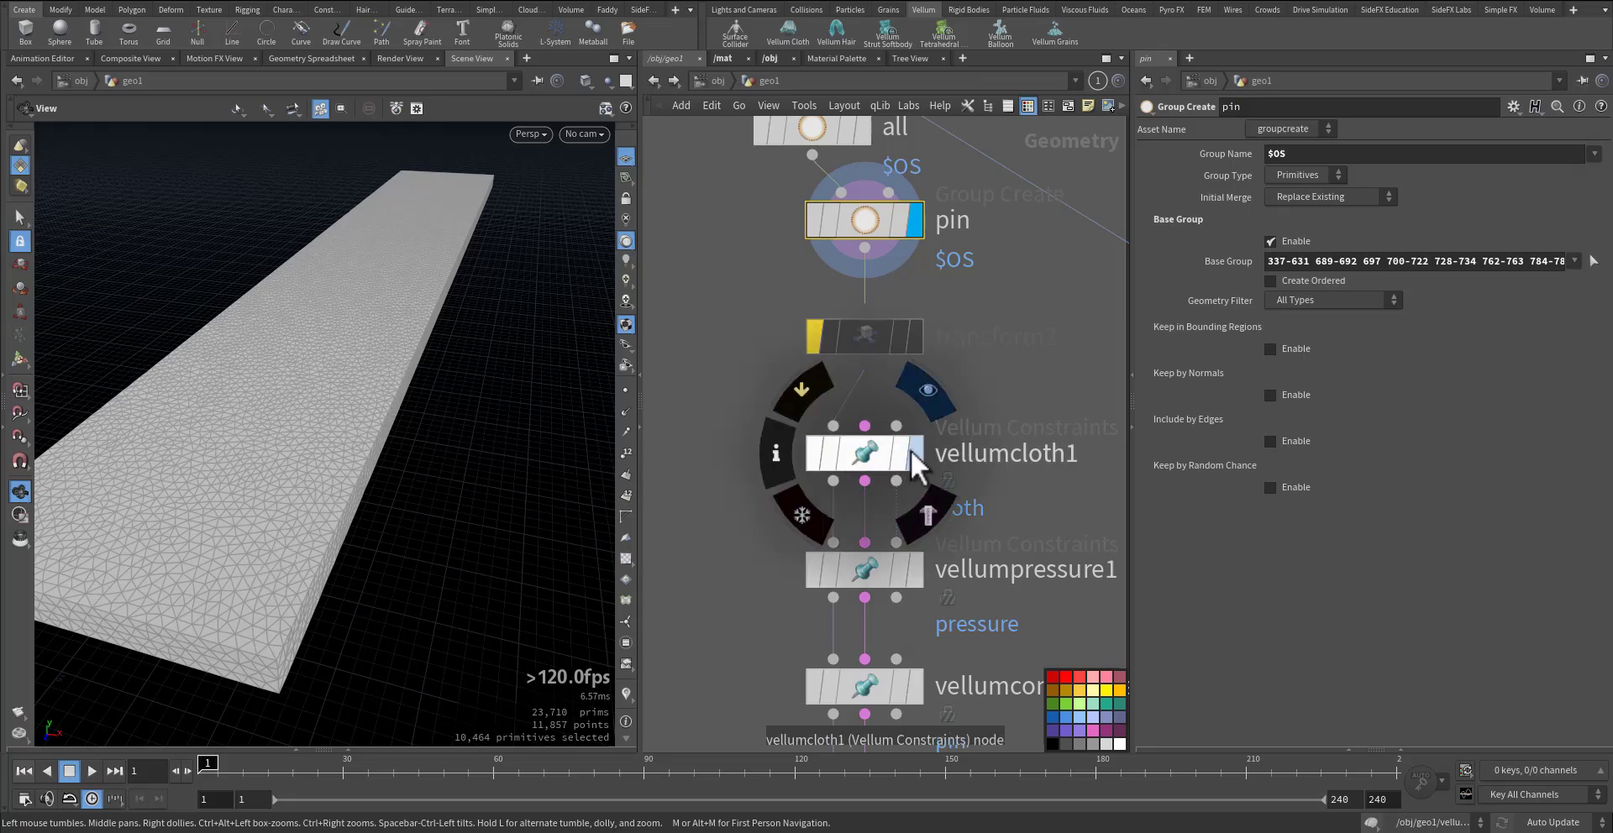
left_click(865, 460)
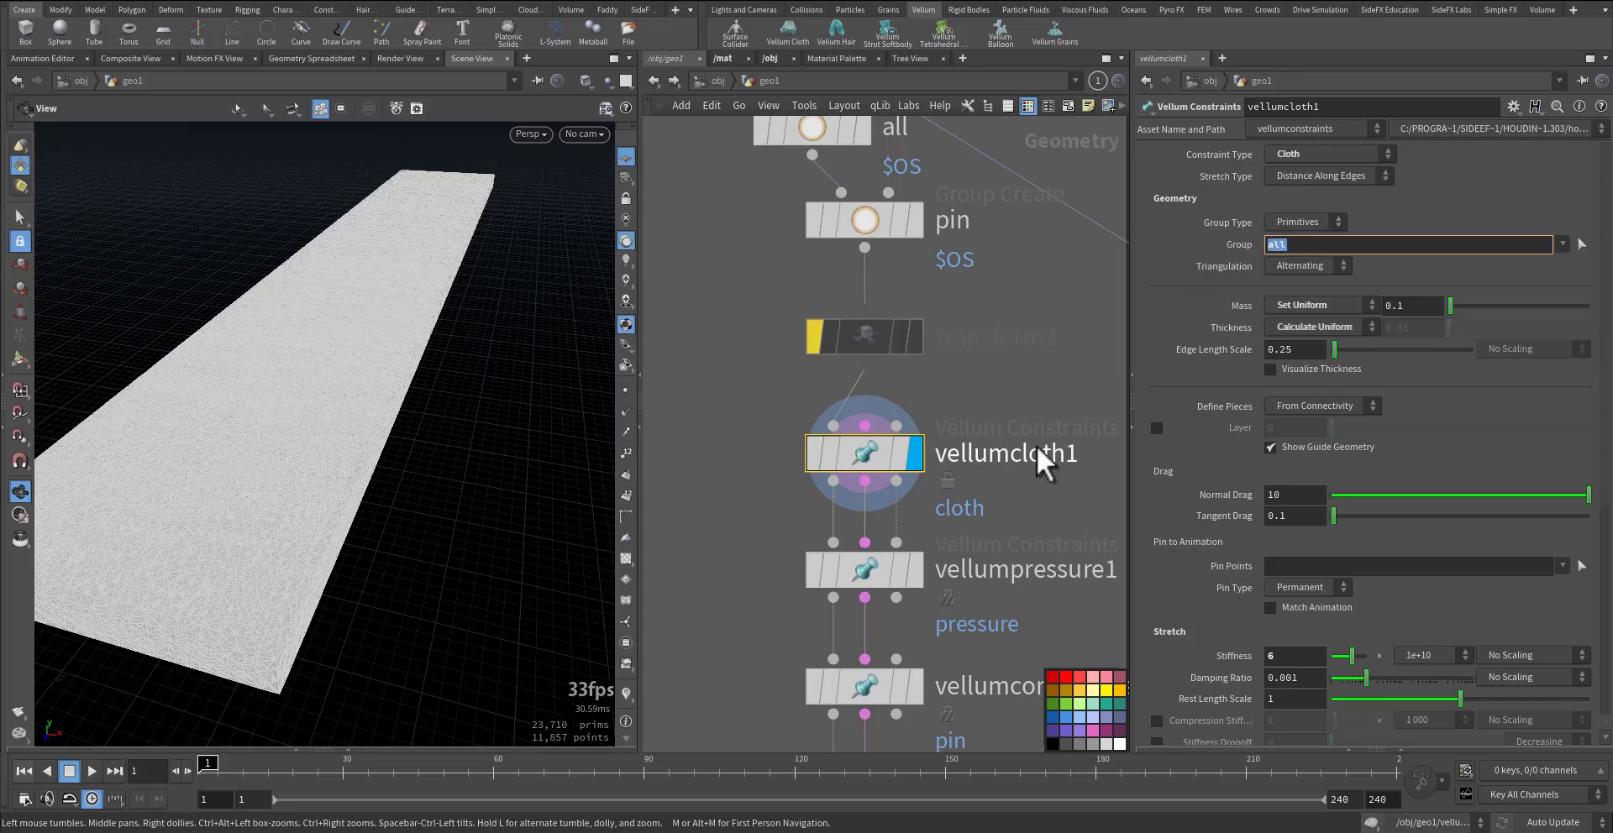
left_click(1412, 309)
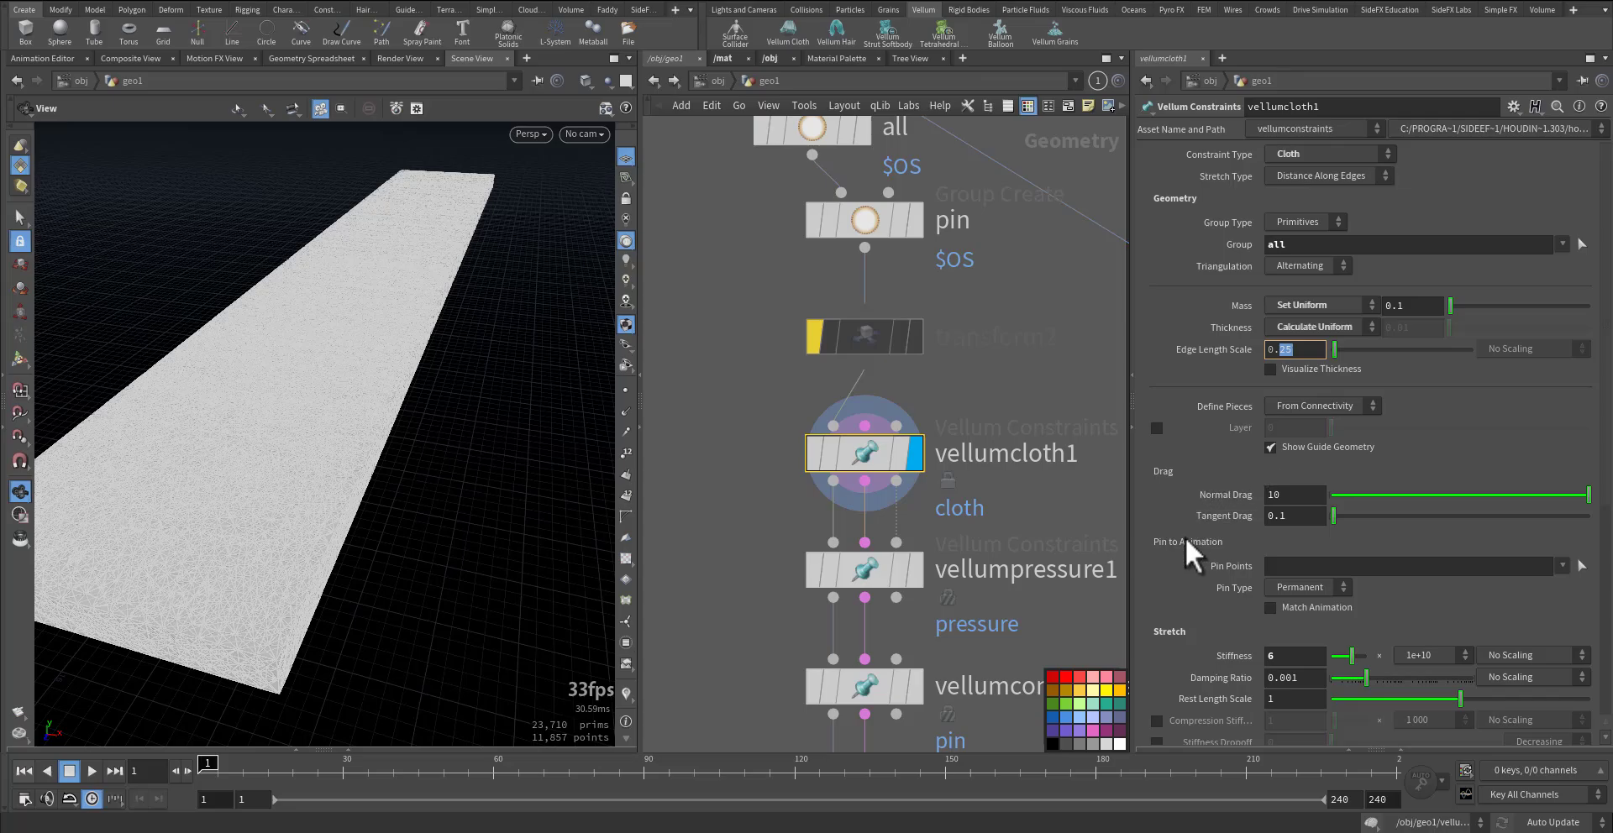
Step: Examine vellumcloth1's stretch stiffness and multiplier, its stretch output group and its bend stiffness
scroll(1197, 577, "down", 2)
scroll(1198, 577, "down", 5)
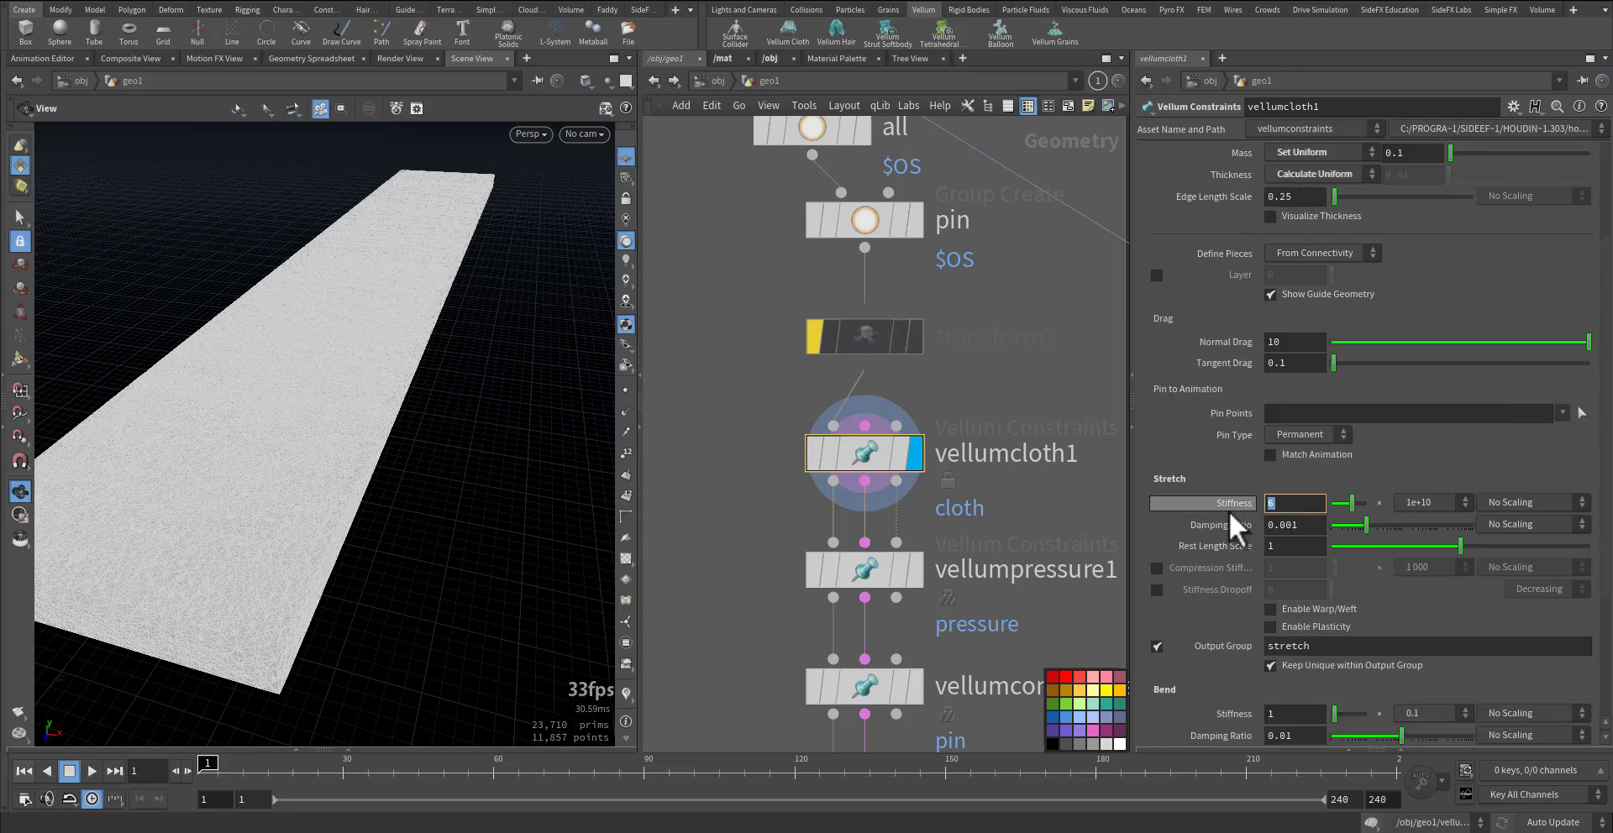
left_click(1433, 504)
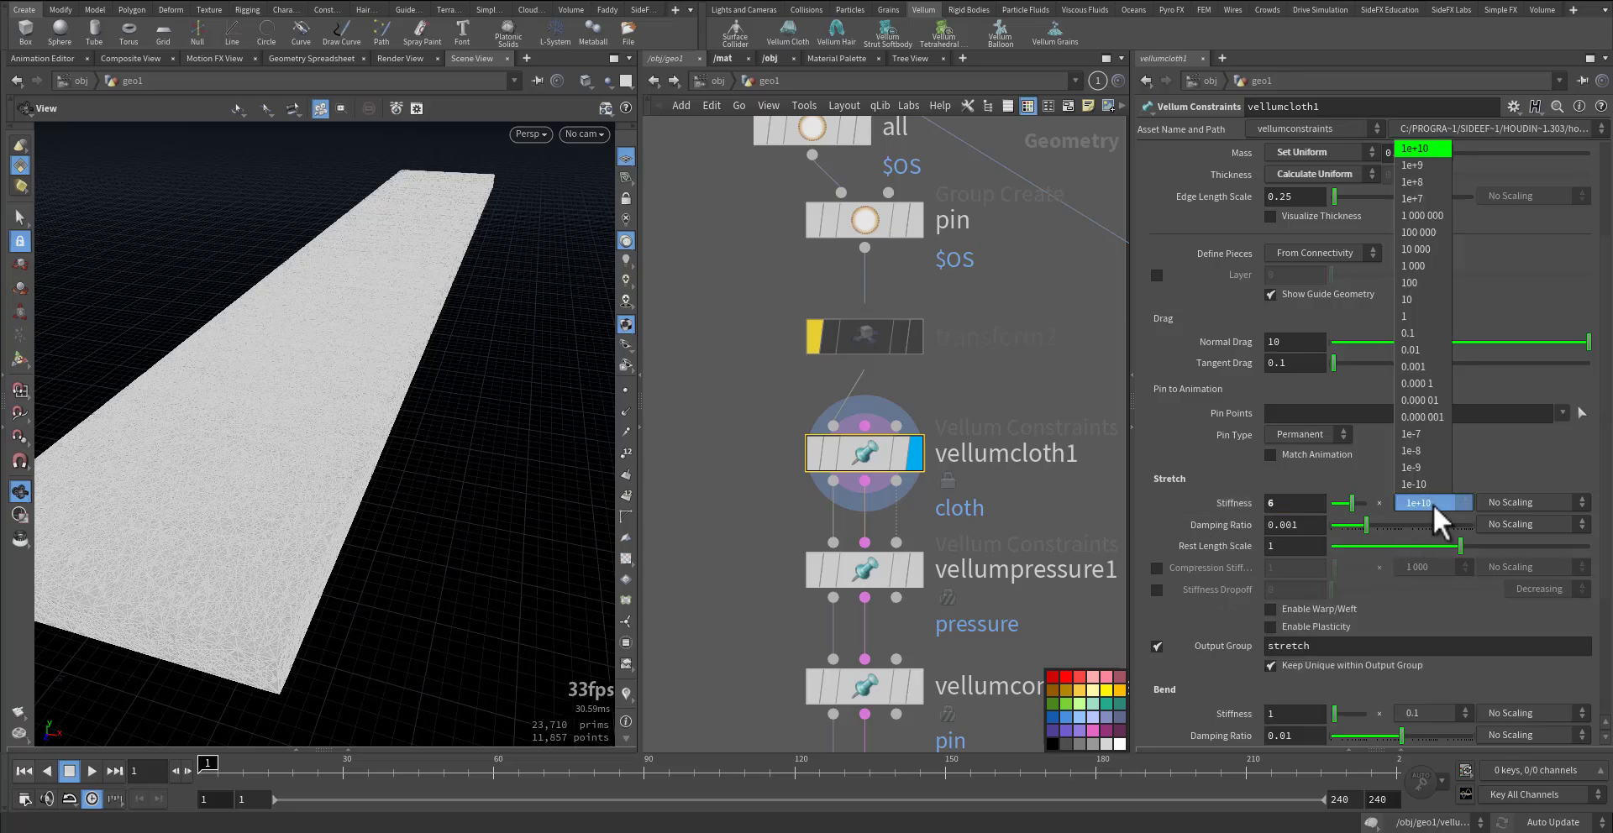
left_click(1433, 504)
scroll(1197, 531, "down", 8)
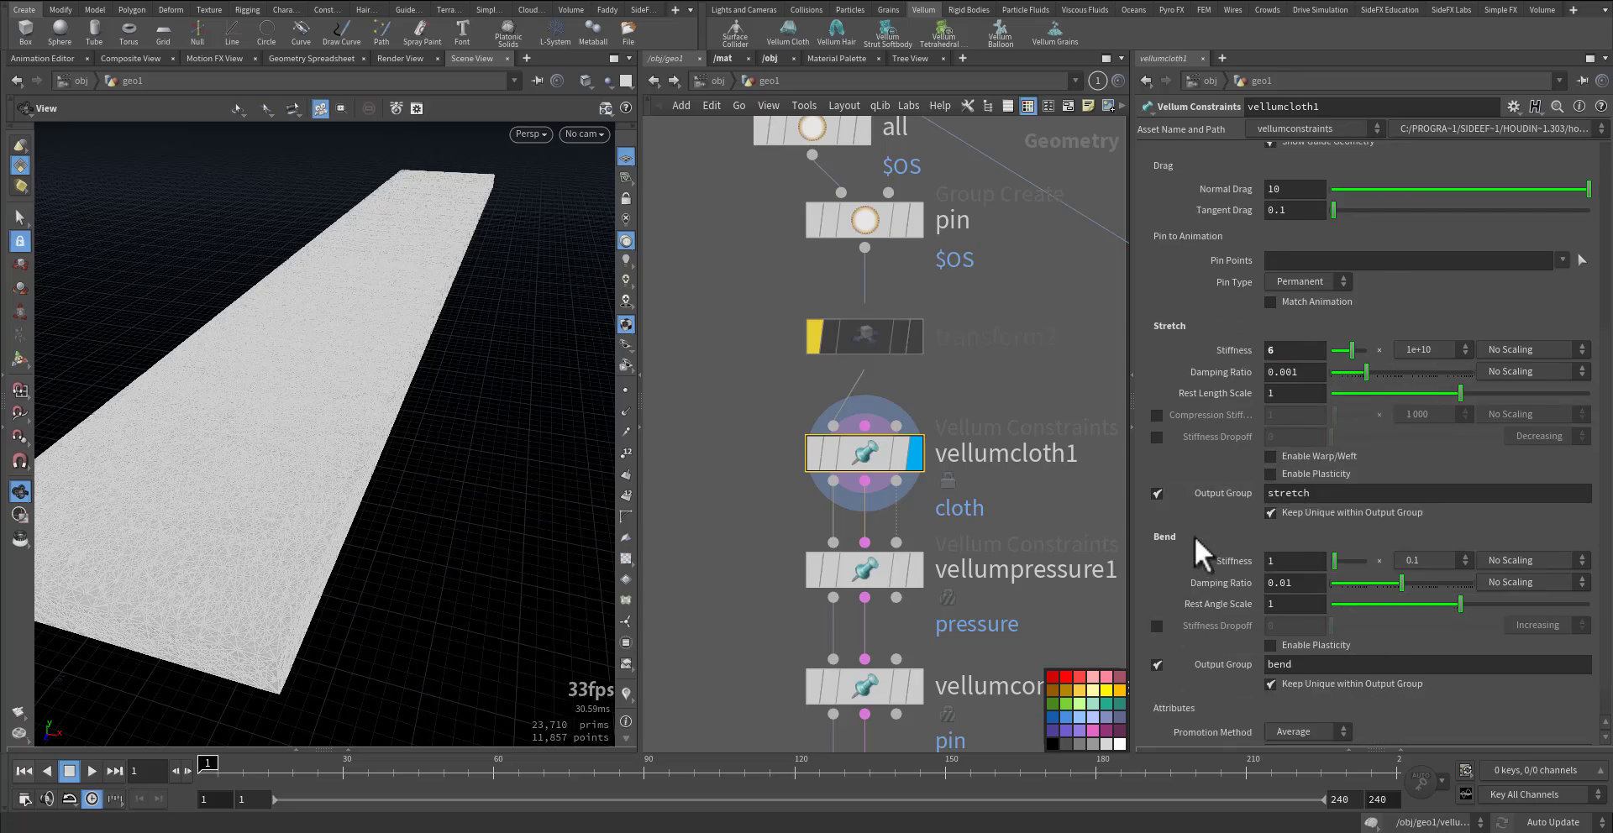
left_click_drag(1320, 460, 1263, 463)
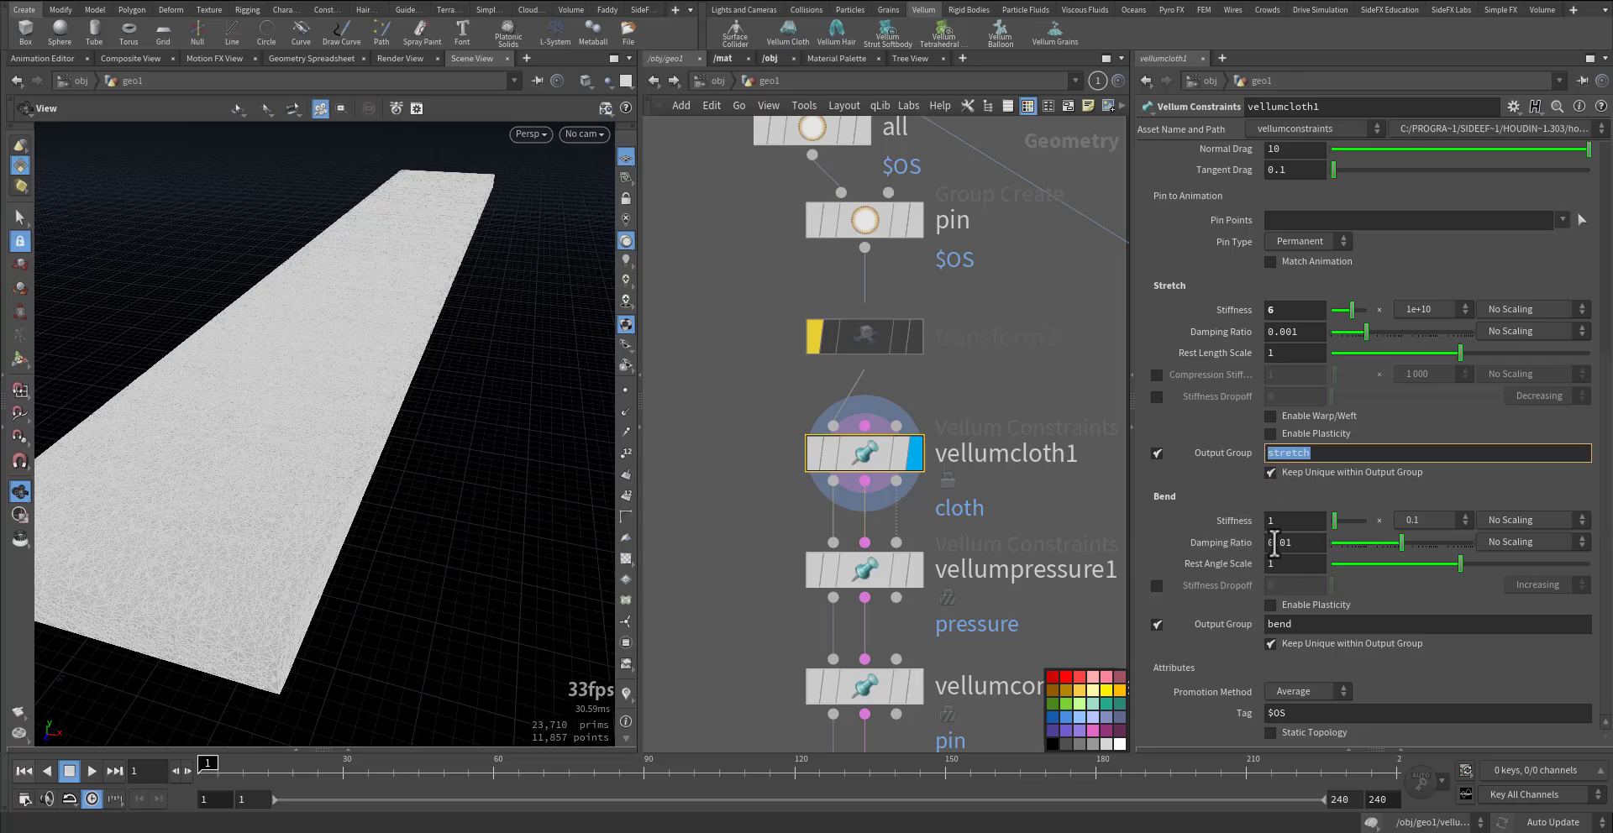
left_click(1289, 521)
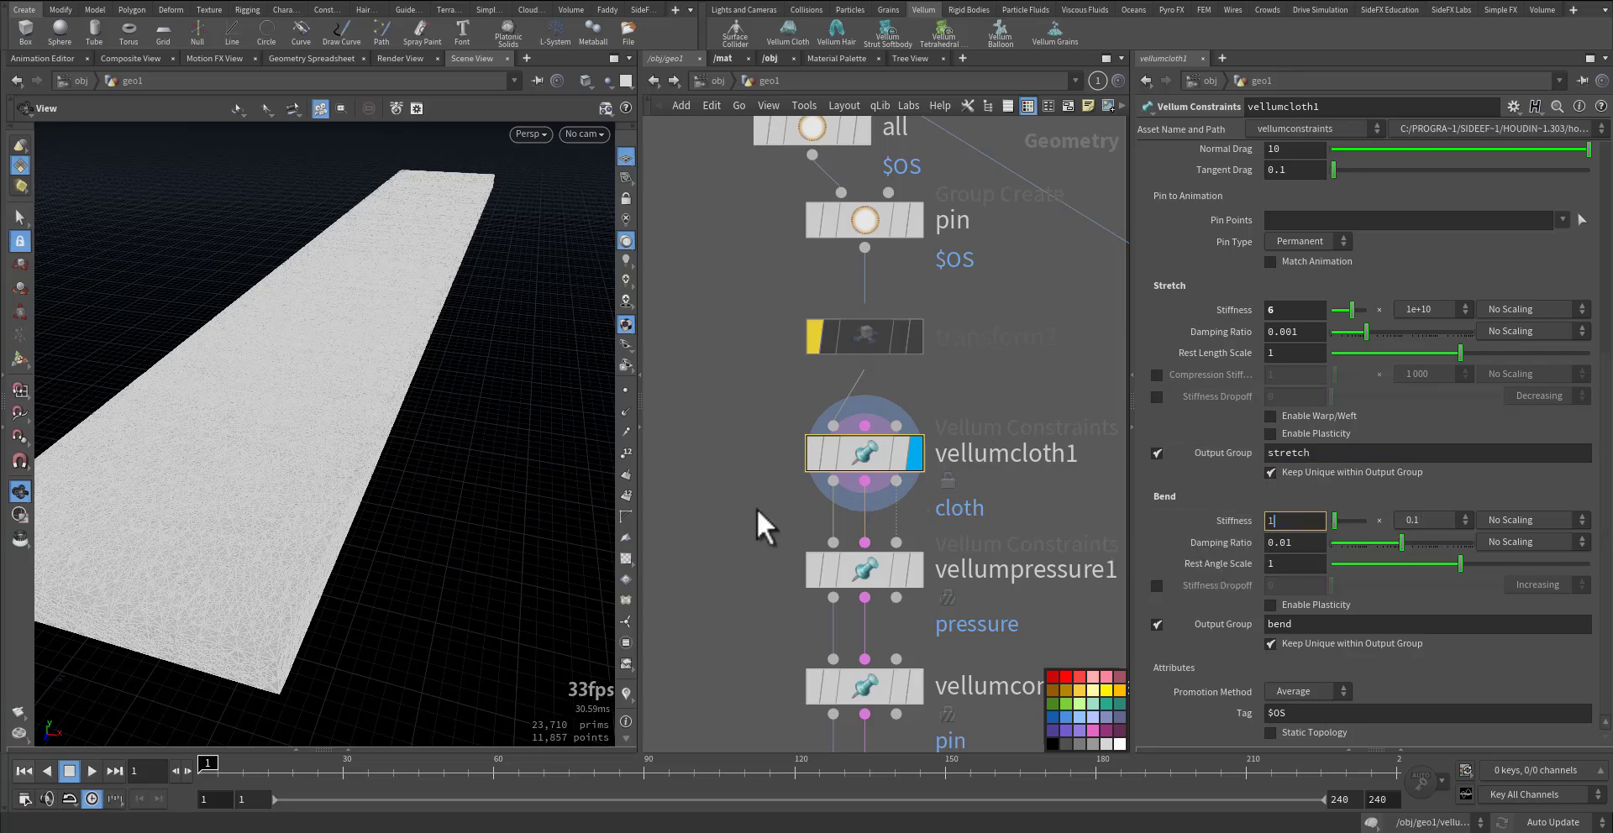
Step: Display the vellumpressure1 node and review its constraint type options, keeping Pressure
scroll(764, 527, "down", 3)
mouse_move(897, 420)
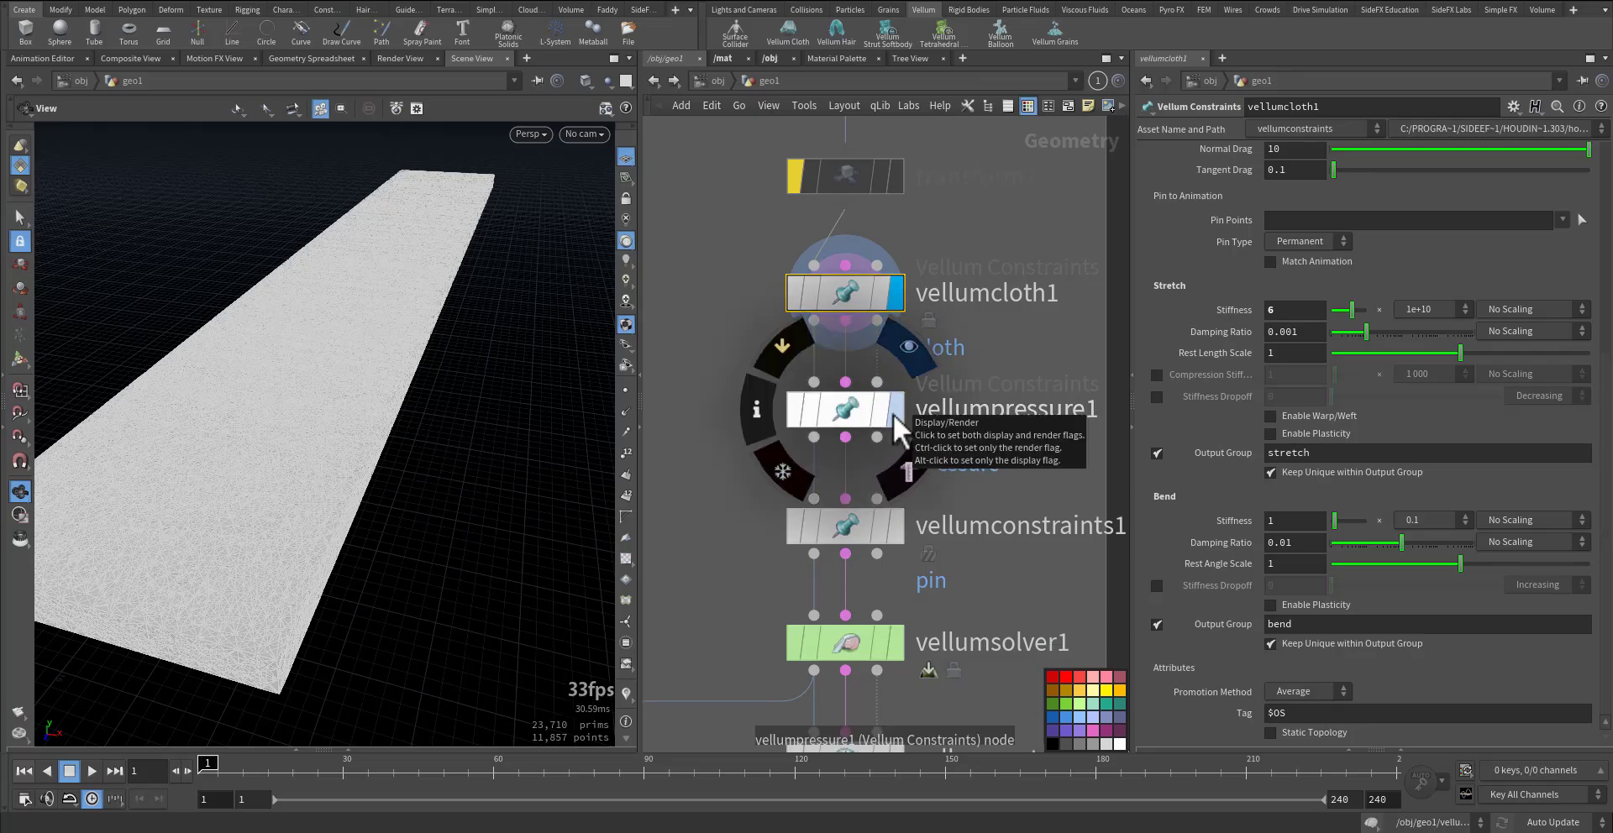
left_click(850, 422)
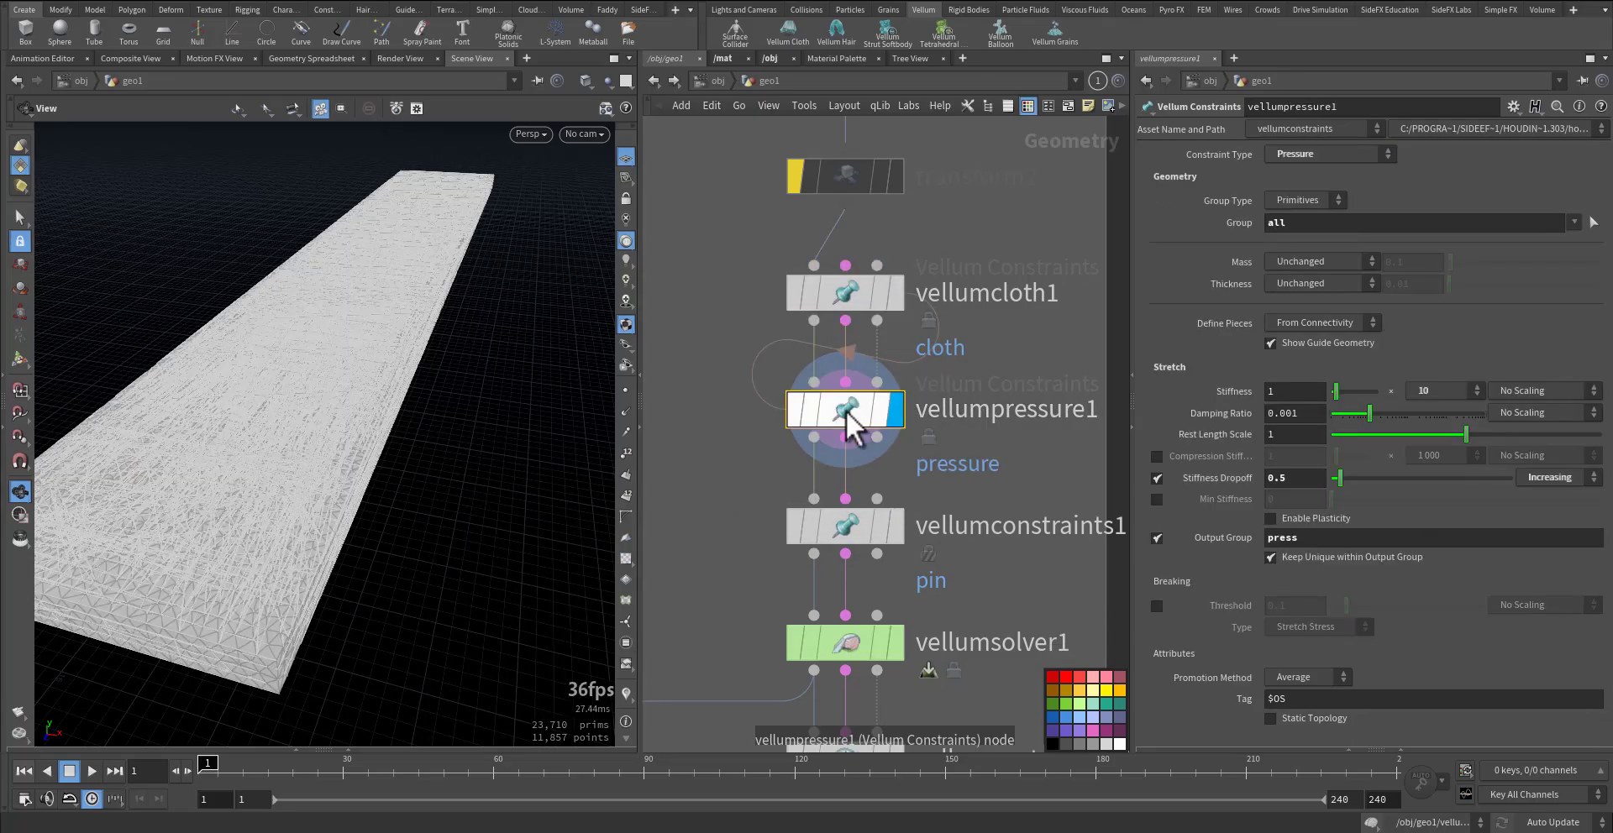
left_click(1290, 154)
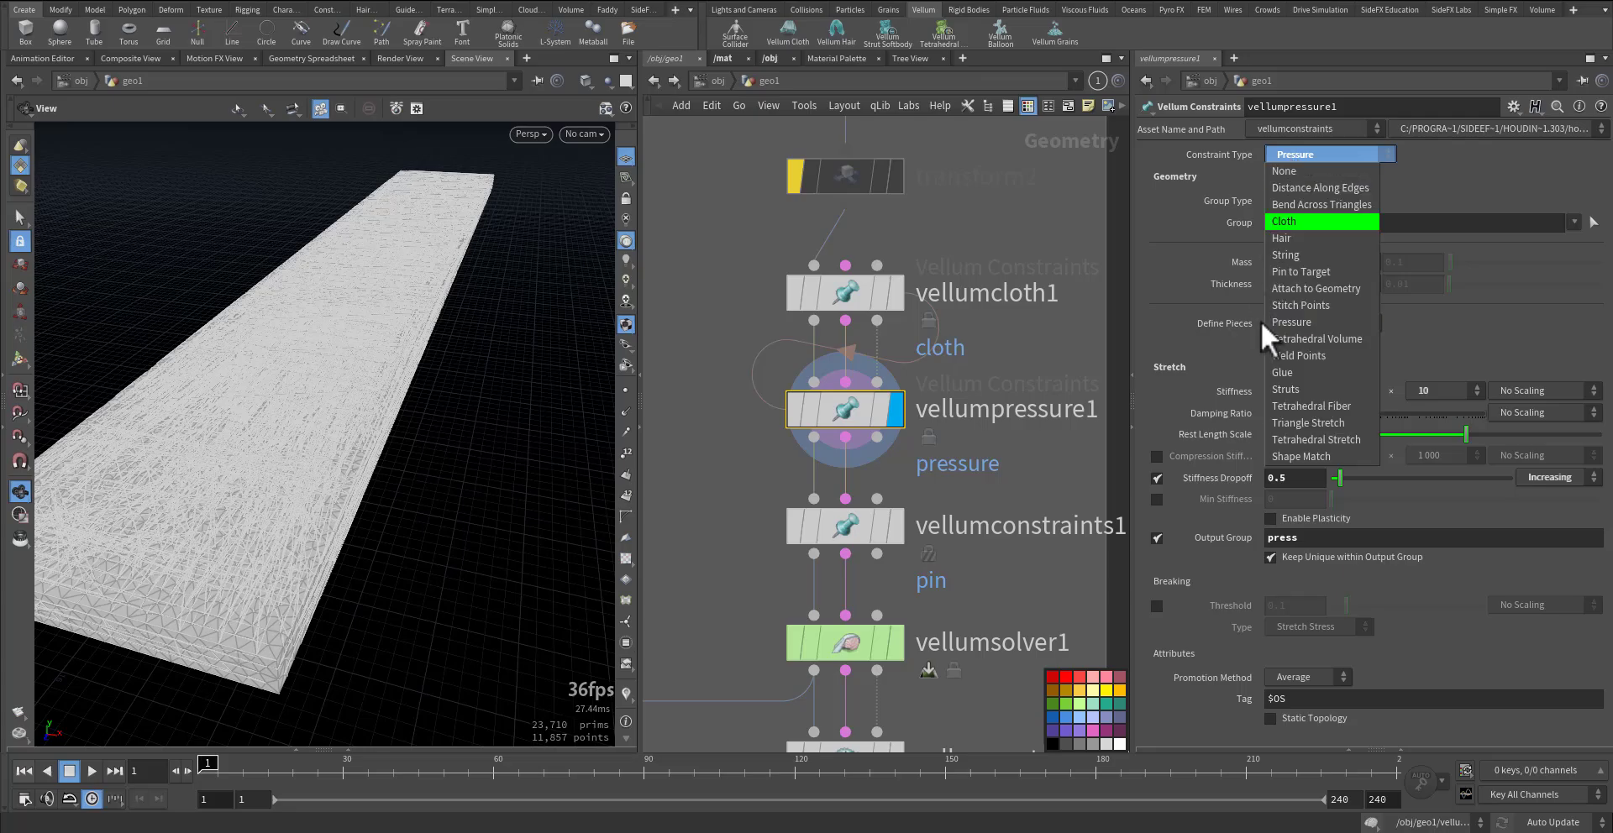
left_click(1289, 319)
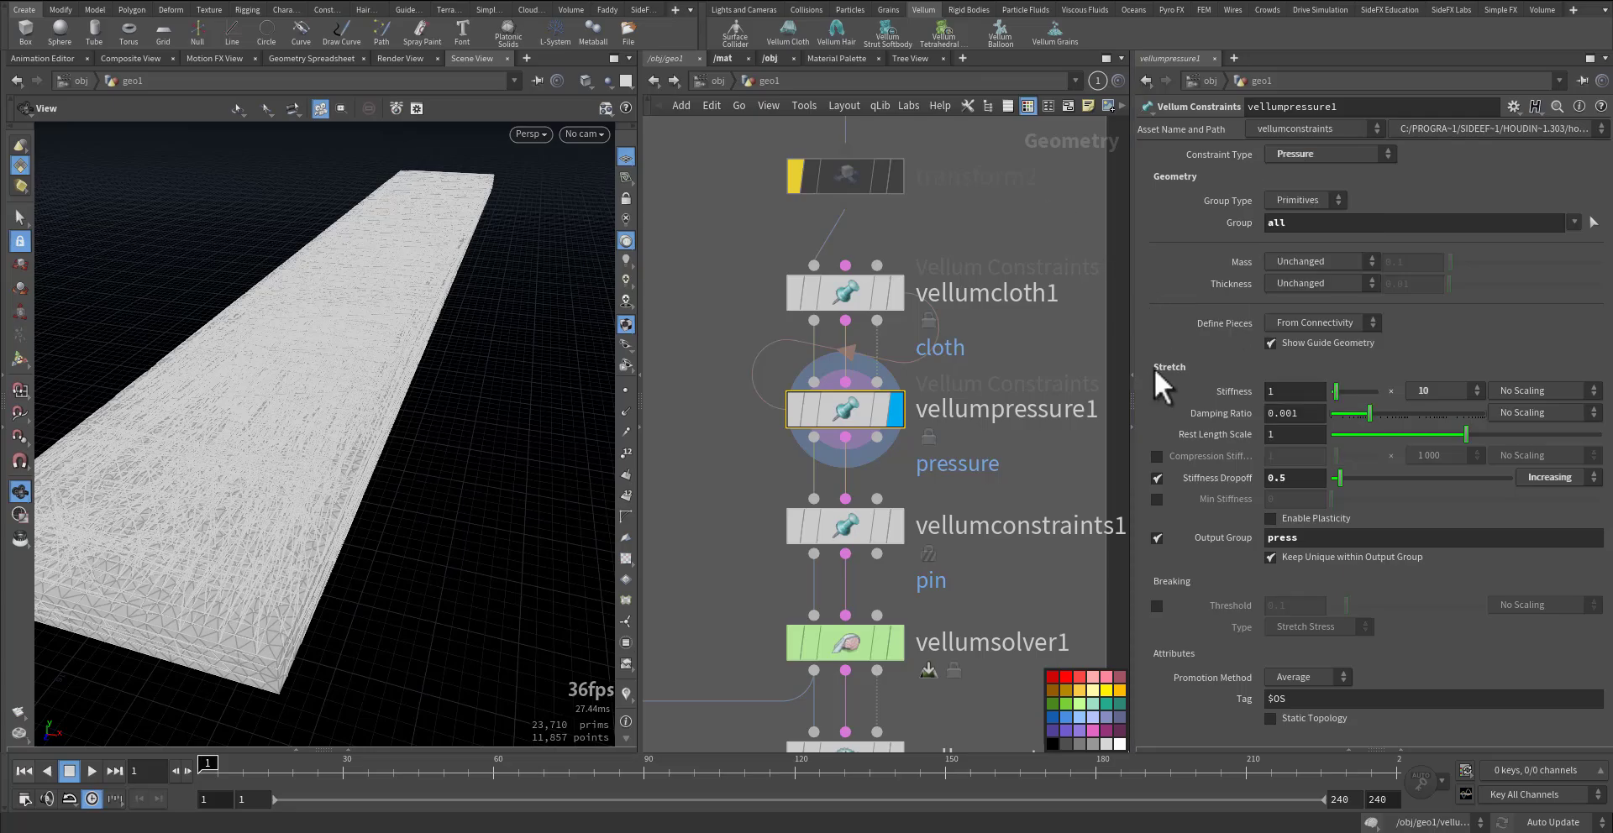
Step: Examine vellumpressure1's stretch stiffness multiplier, stiffness dropoff and output group
left_click(1435, 390)
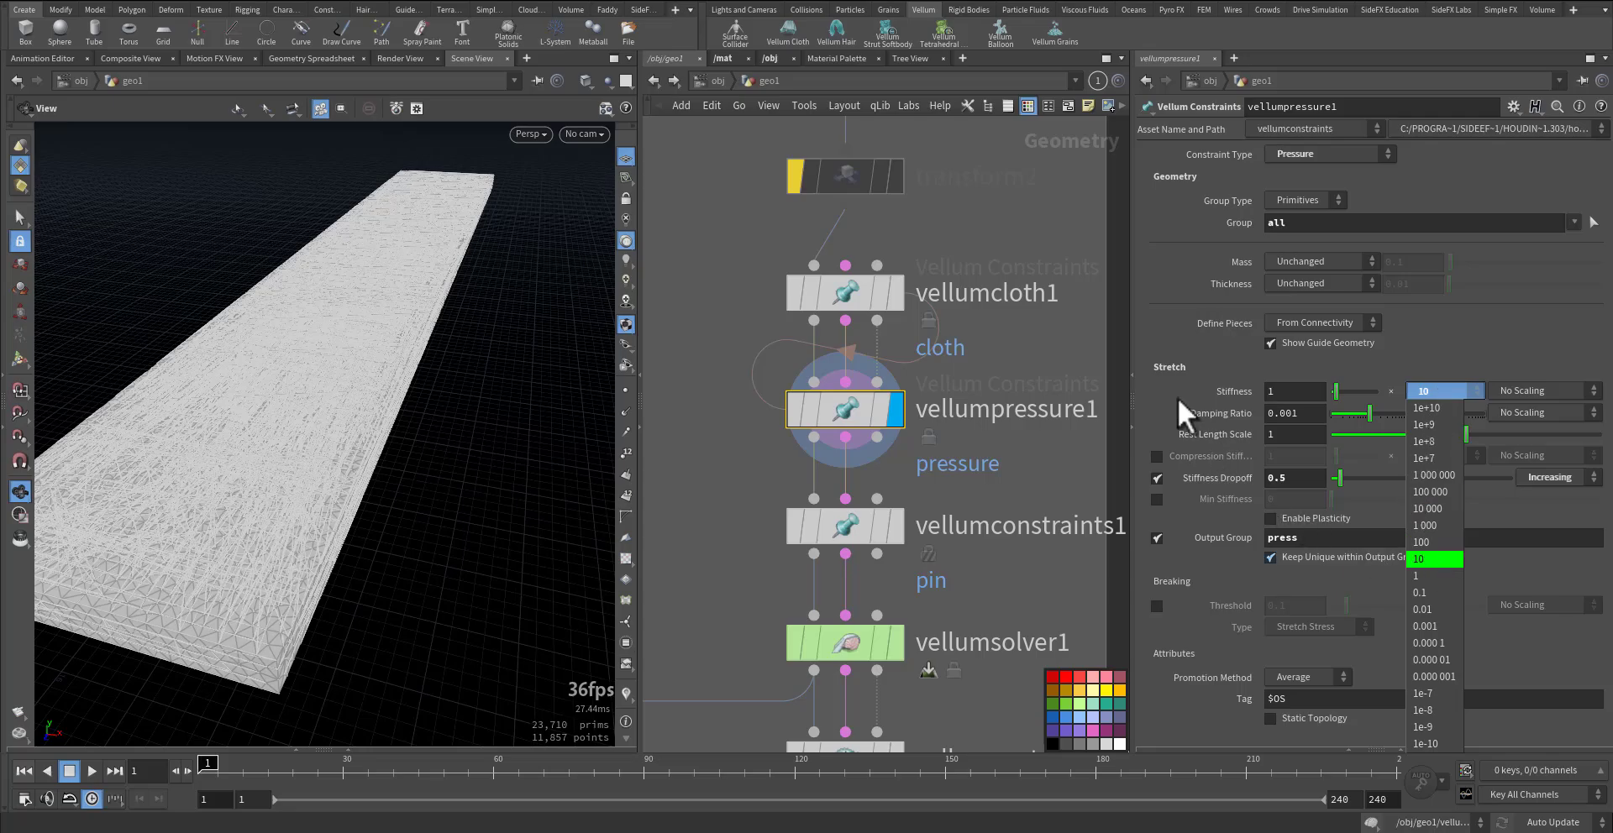
left_click(1071, 339)
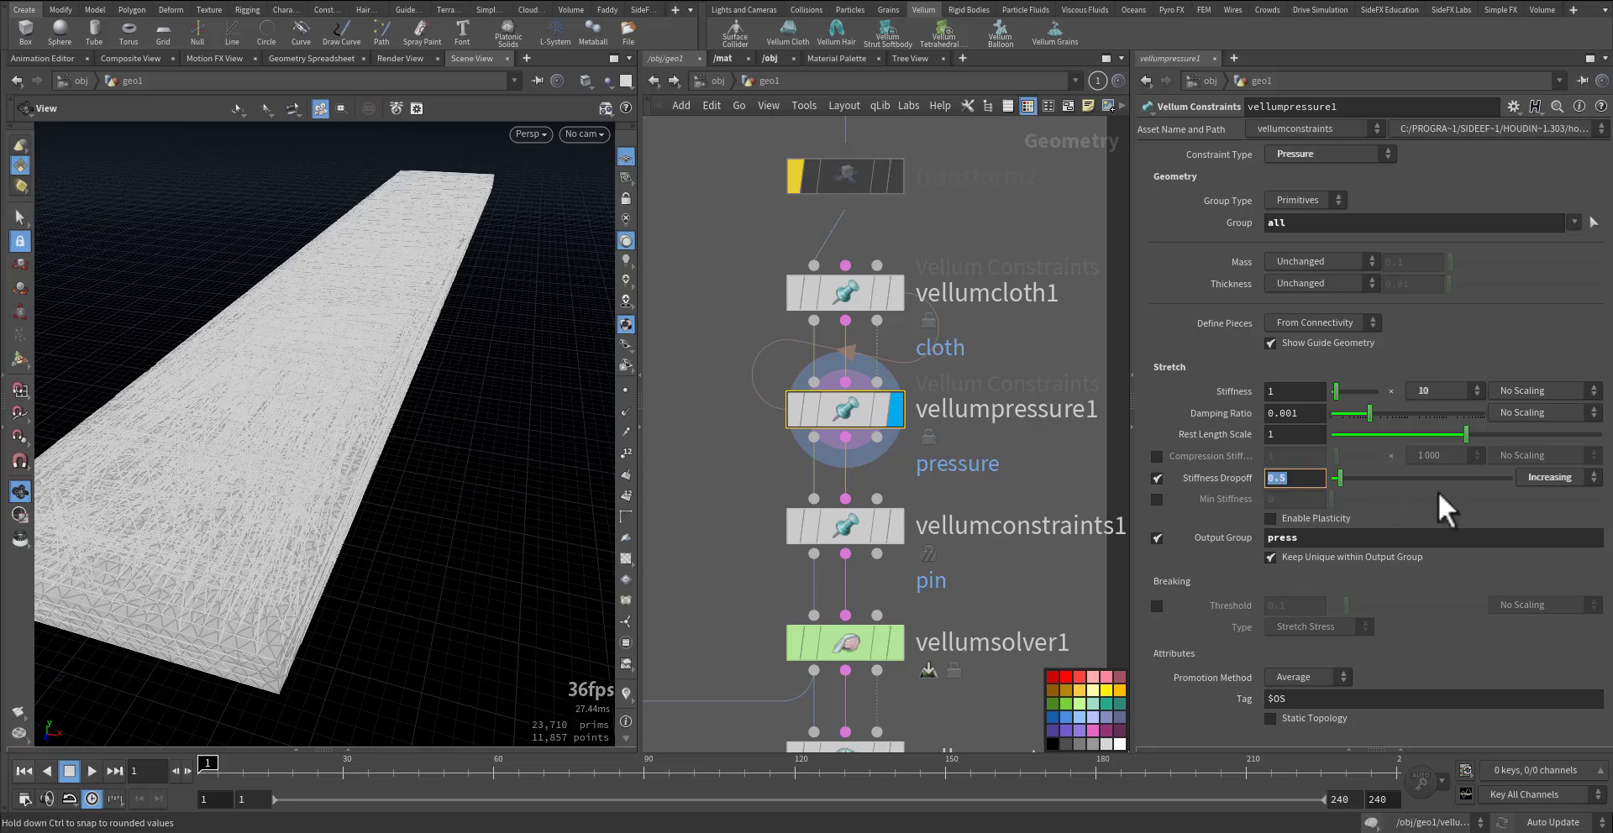
left_click(1282, 477)
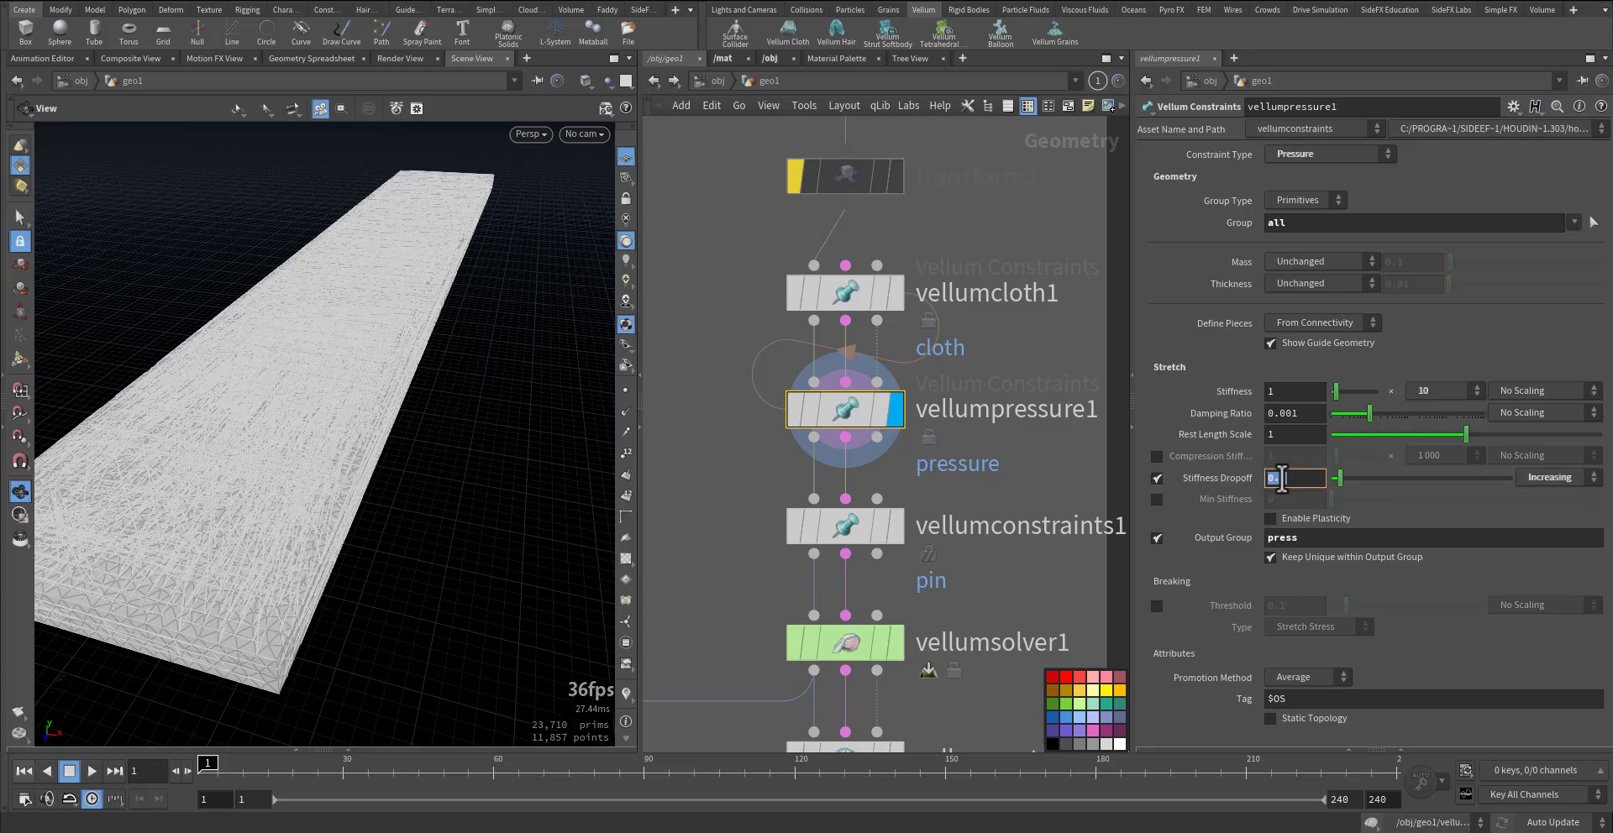
left_click(1266, 538)
Step: Display the vellumconstraints1 node and examine its constraint type, group type and pin group
middle_click_drag(1030, 566, 1005, 467)
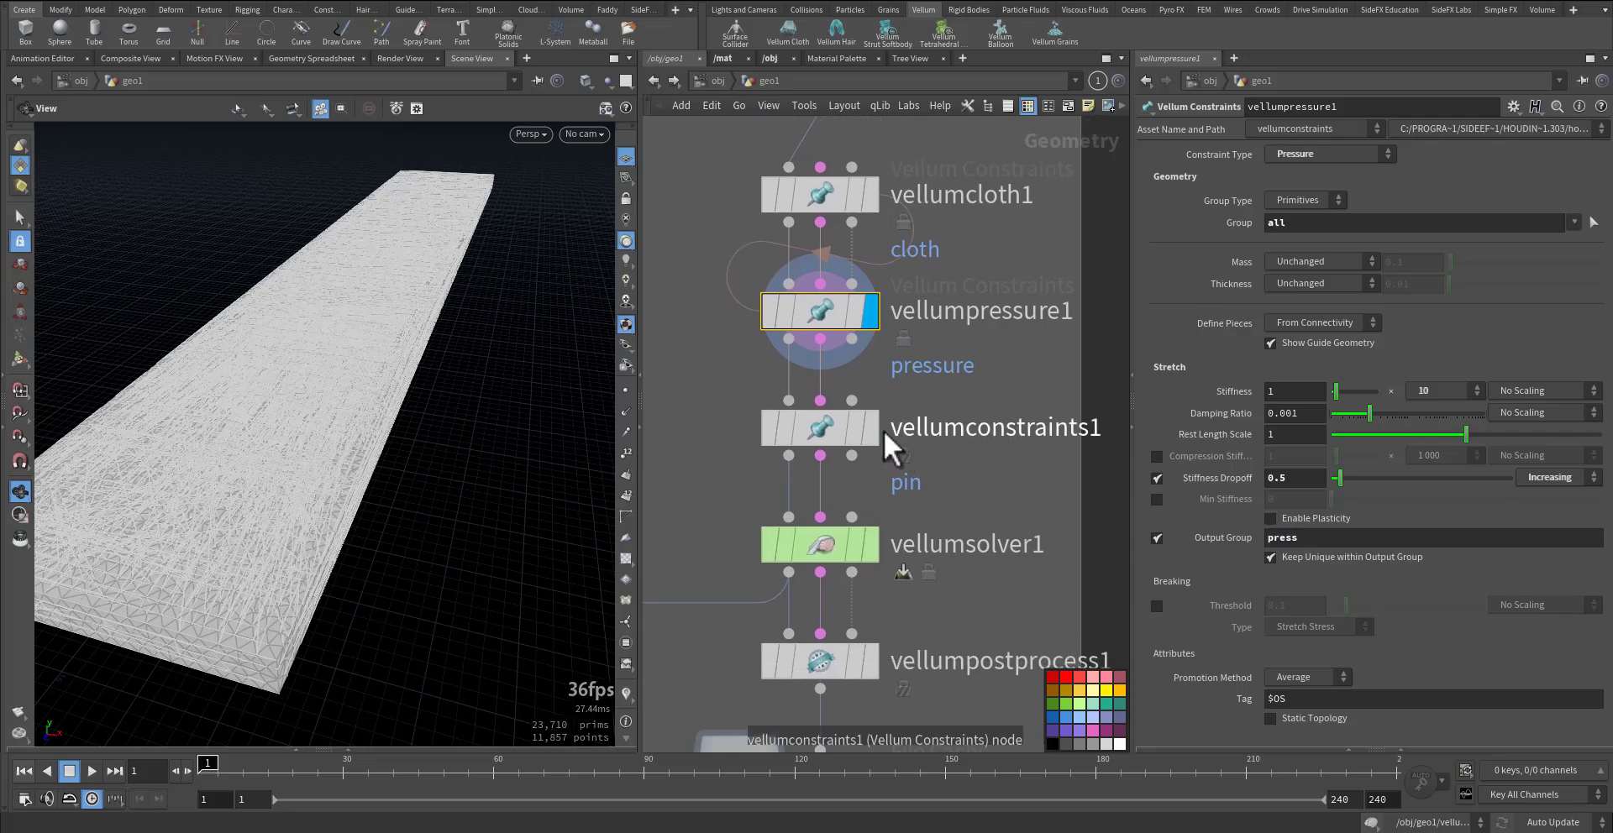
left_click(875, 430)
left_click(823, 430)
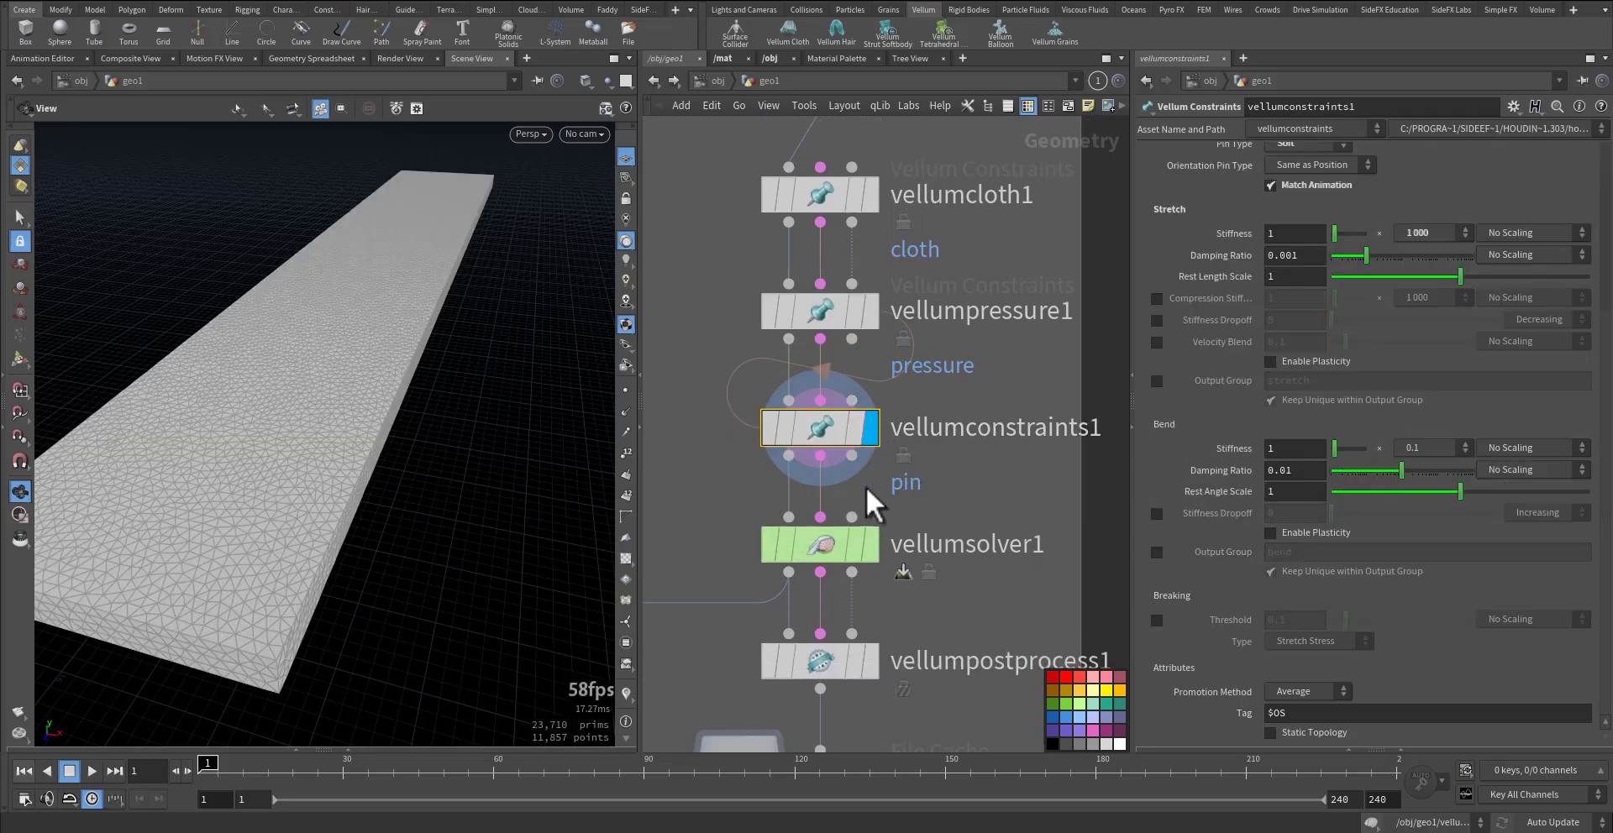
scroll(1260, 244, "up", 5)
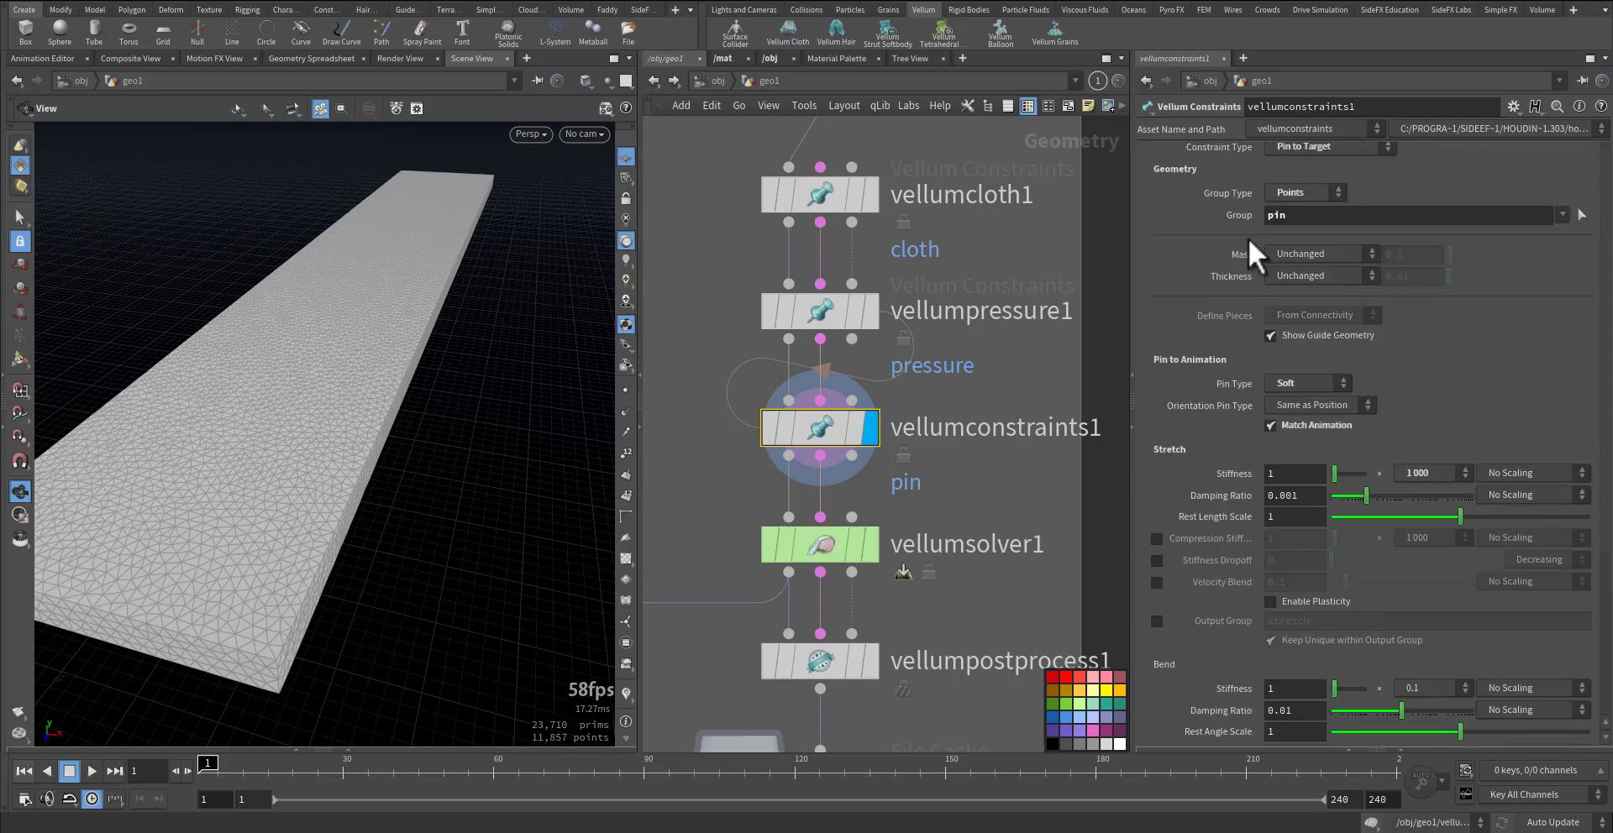
left_click(1307, 156)
left_click(1306, 158)
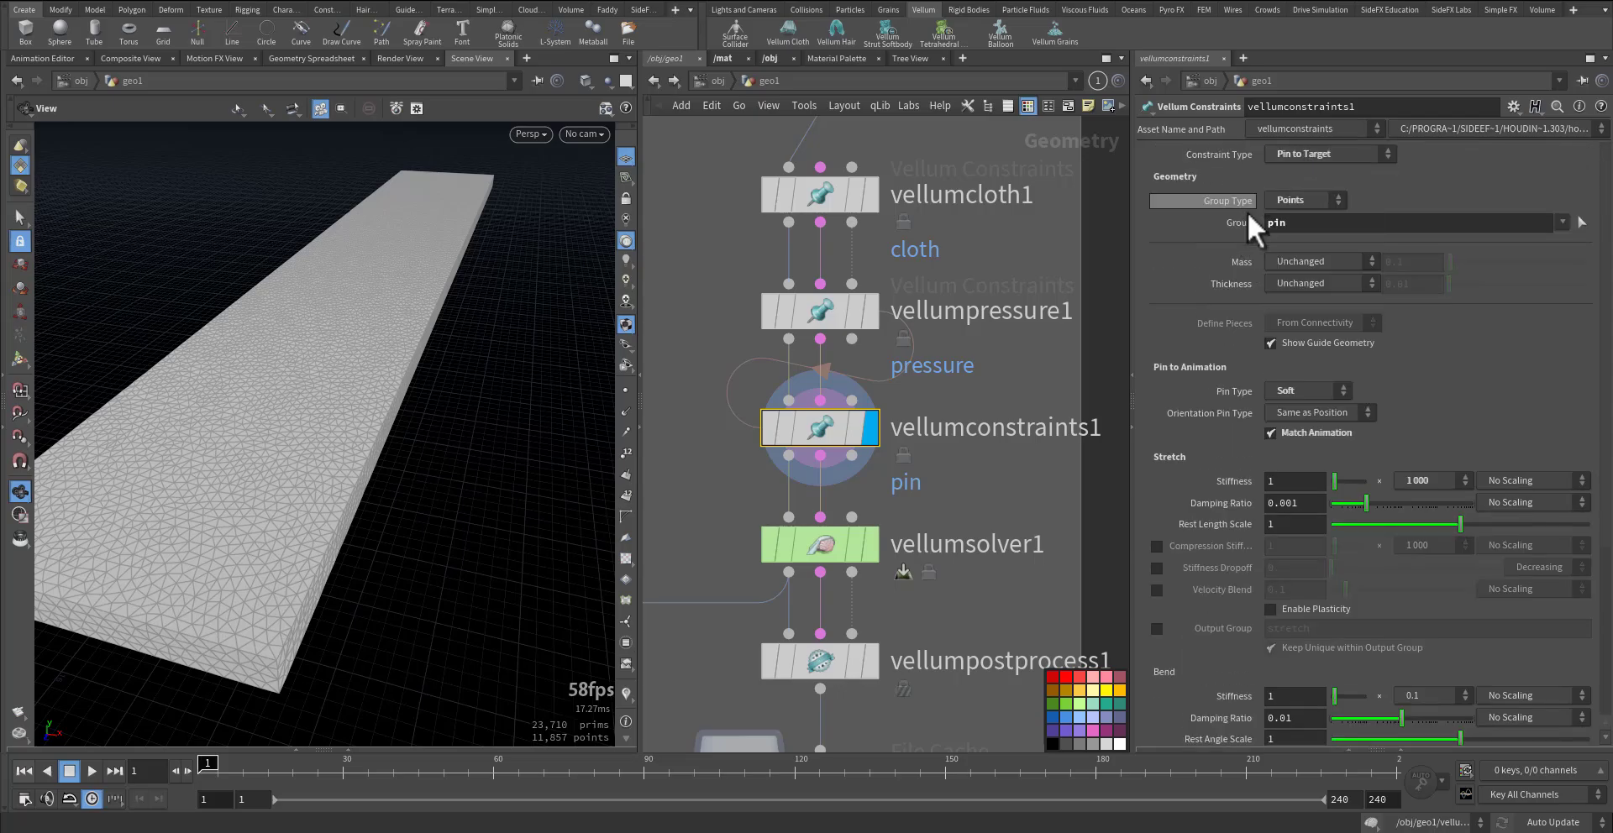
left_click_drag(1287, 222, 1204, 224)
Step: Examine vellumconstraints1's pin type options, stretch stiffness multiplier and bend settings
left_click_drag(364, 471, 515, 449)
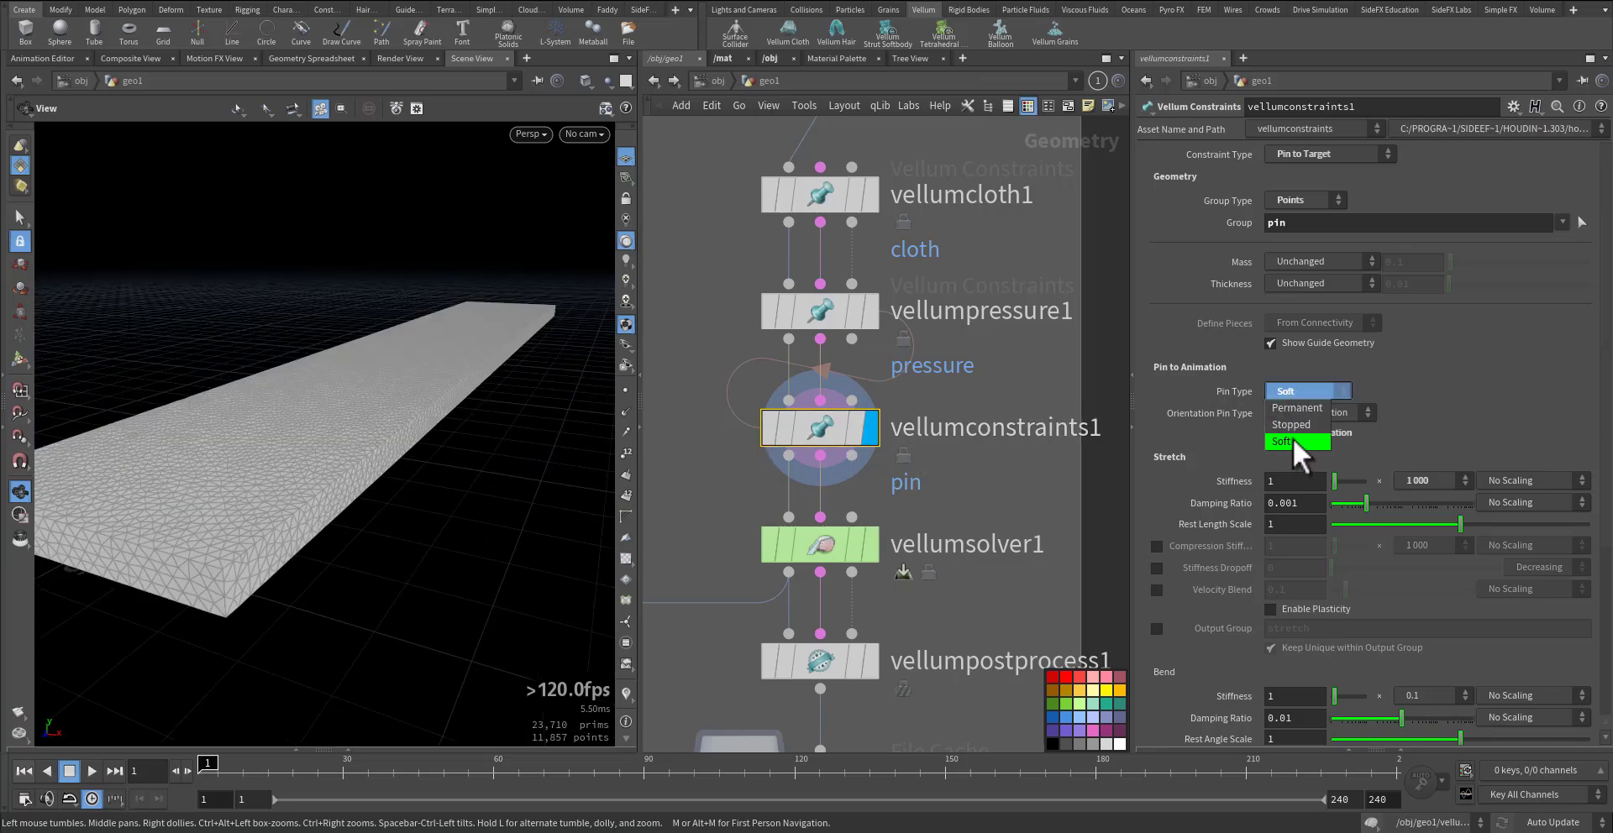
left_click(1040, 389)
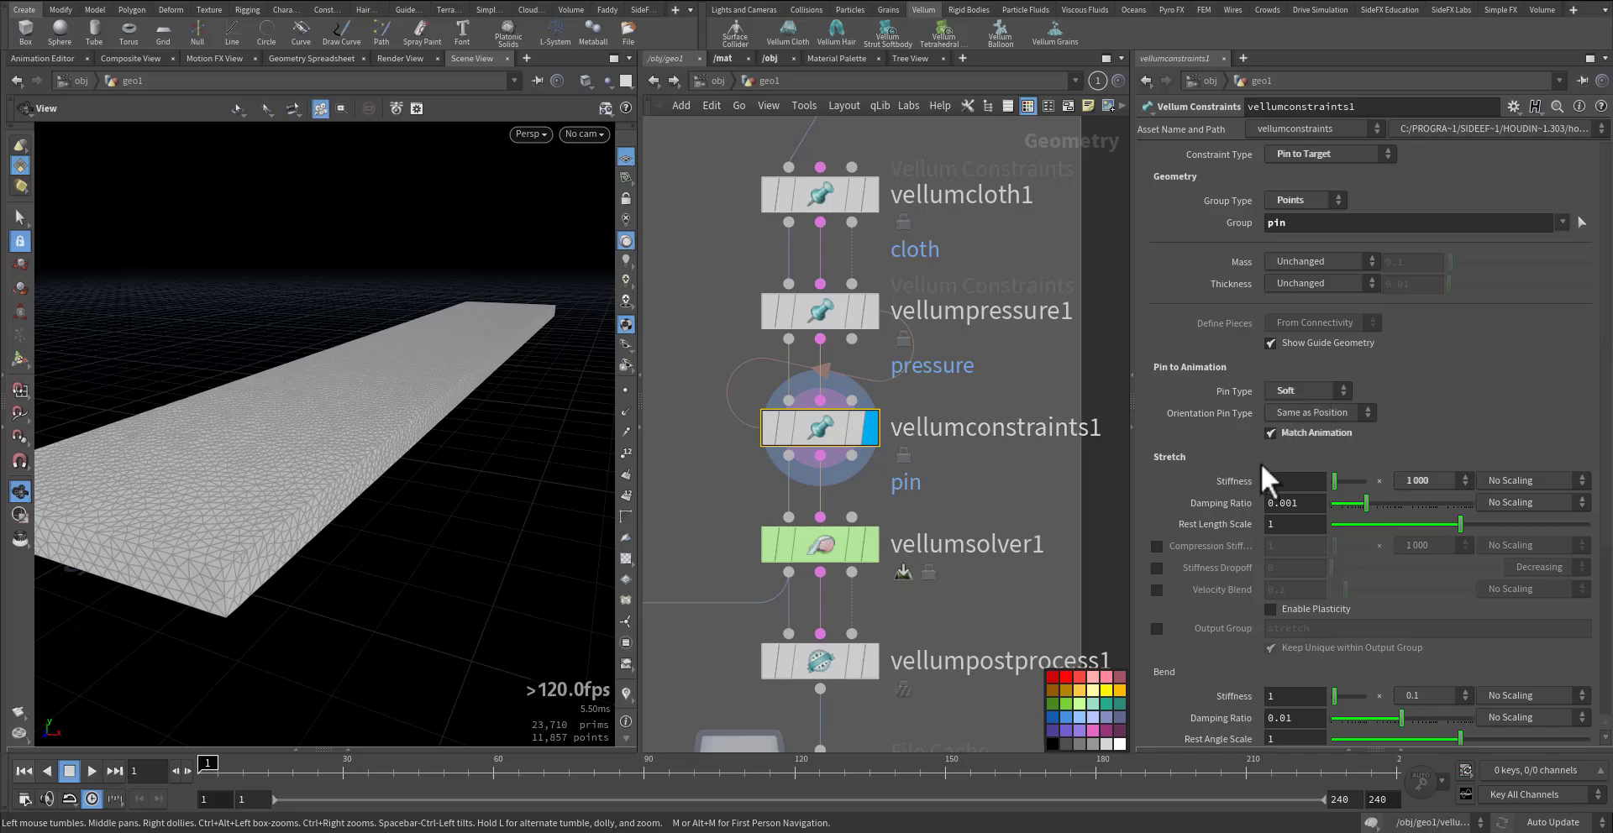
left_click(1418, 482)
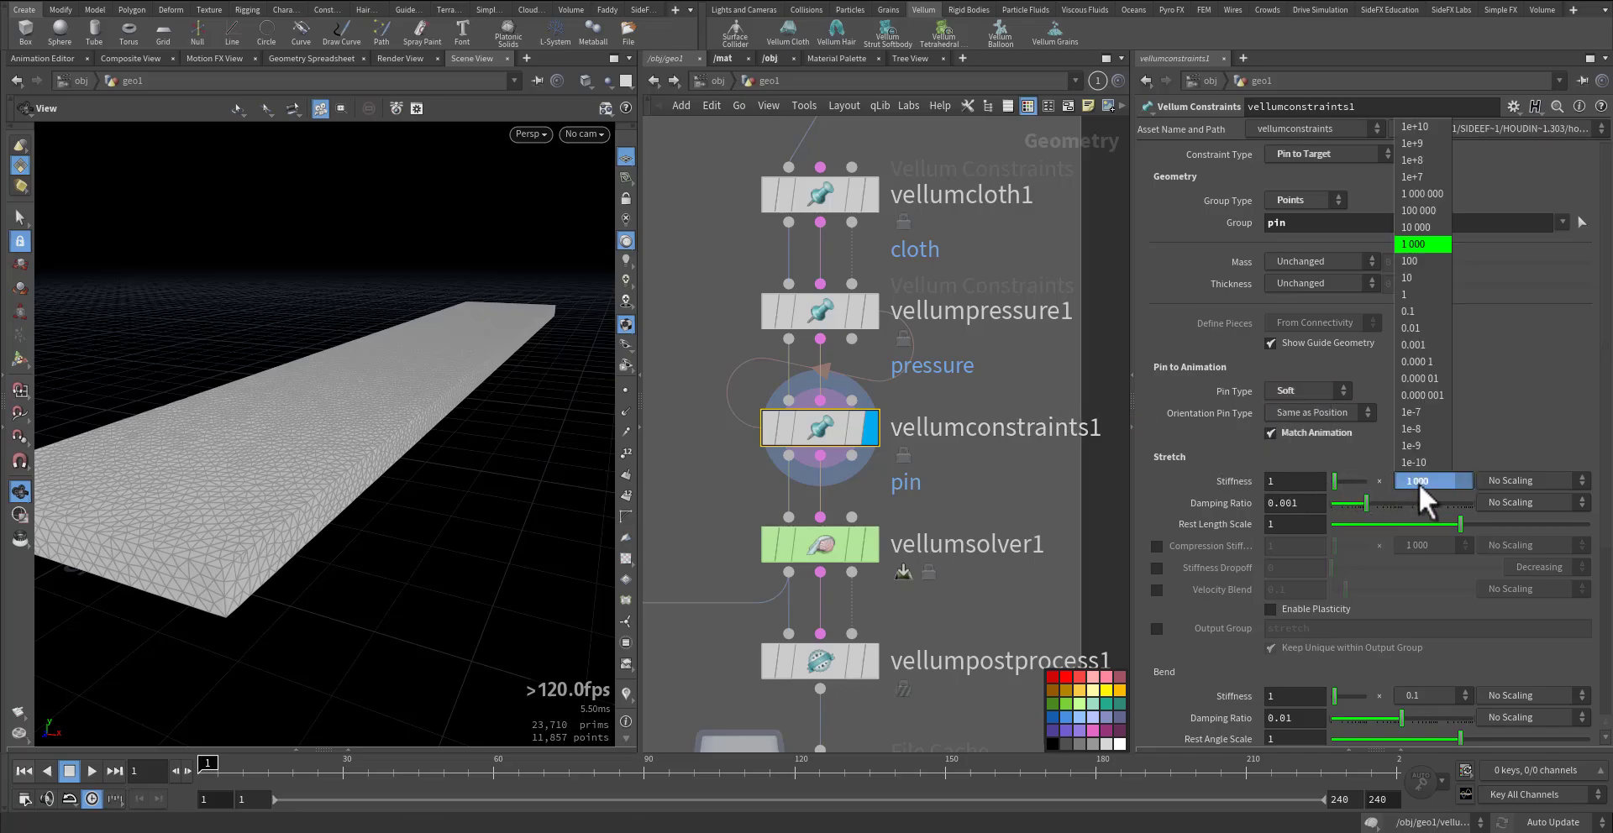
left_click(1417, 482)
scroll(1207, 552, "down", 6)
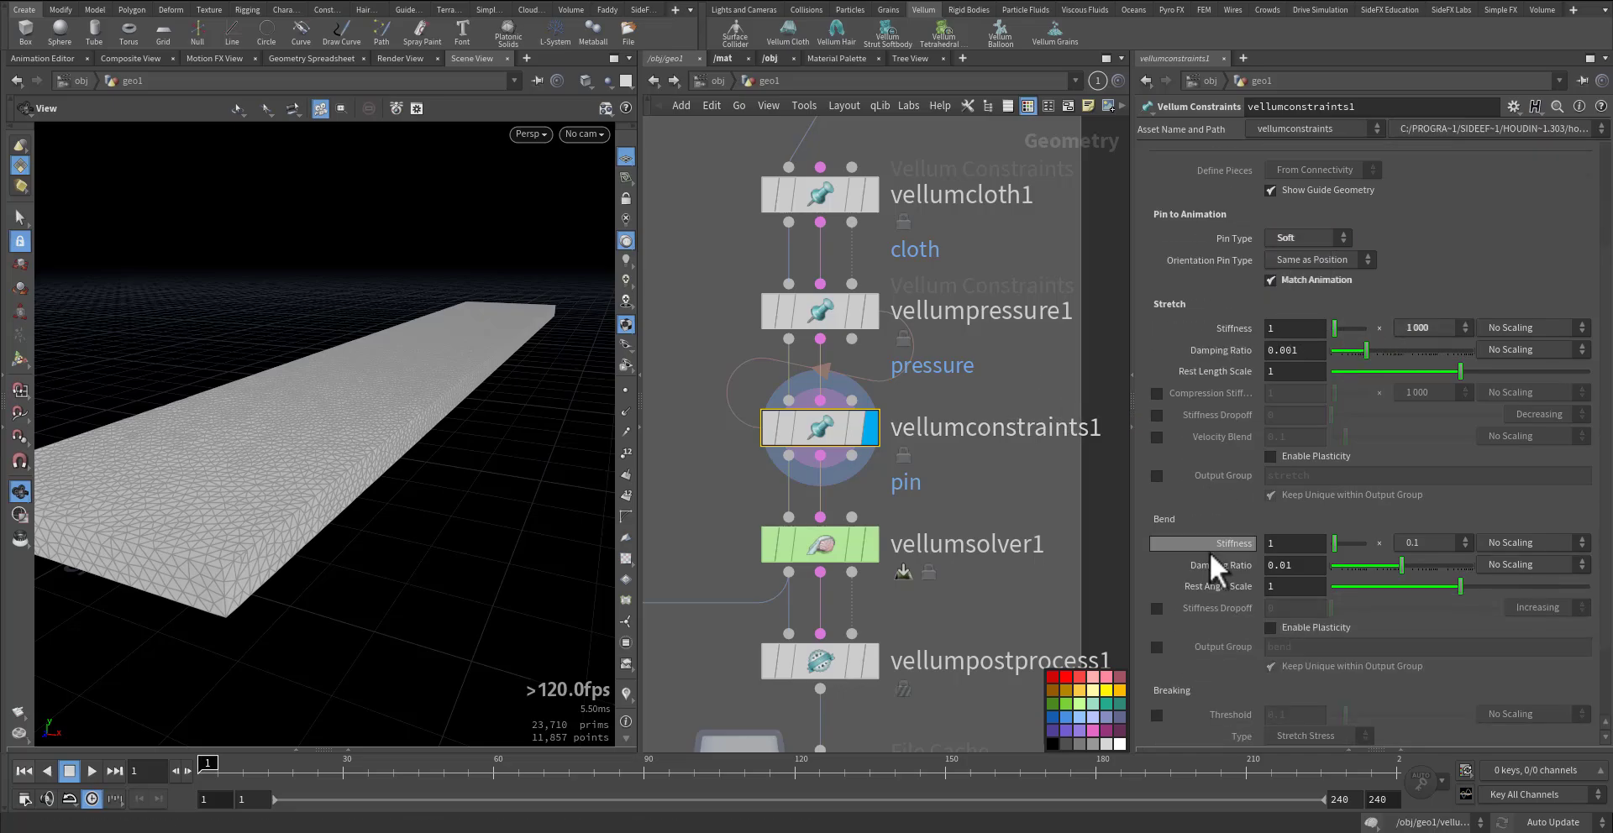
Step: Display the vellumsolver1 node and examine its substeps, constraint iterations and collision passes
middle_click_drag(985, 596, 1009, 480)
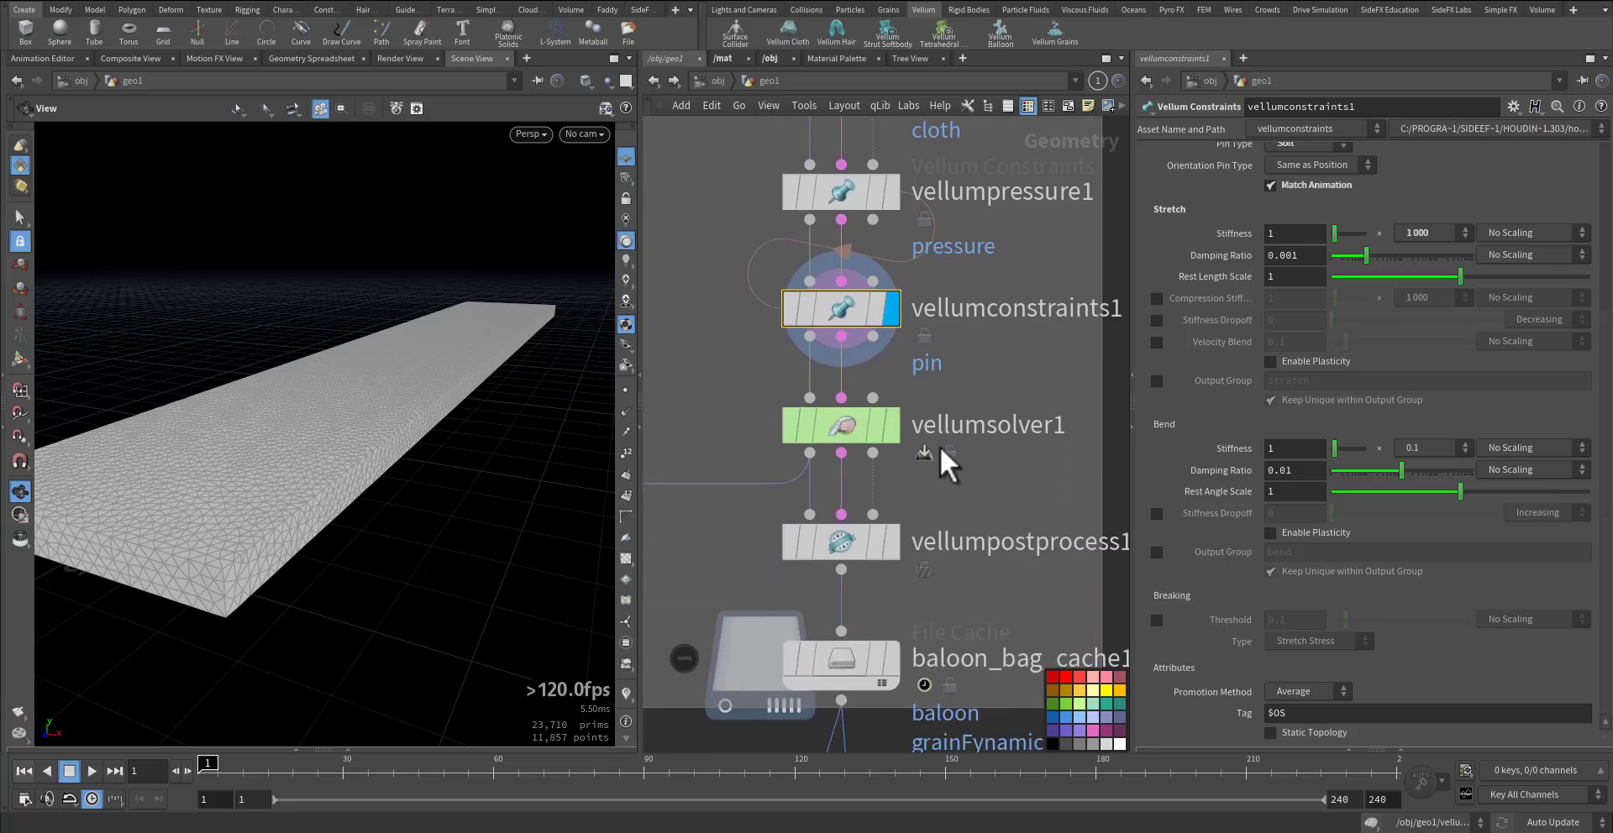
mouse_move(903, 437)
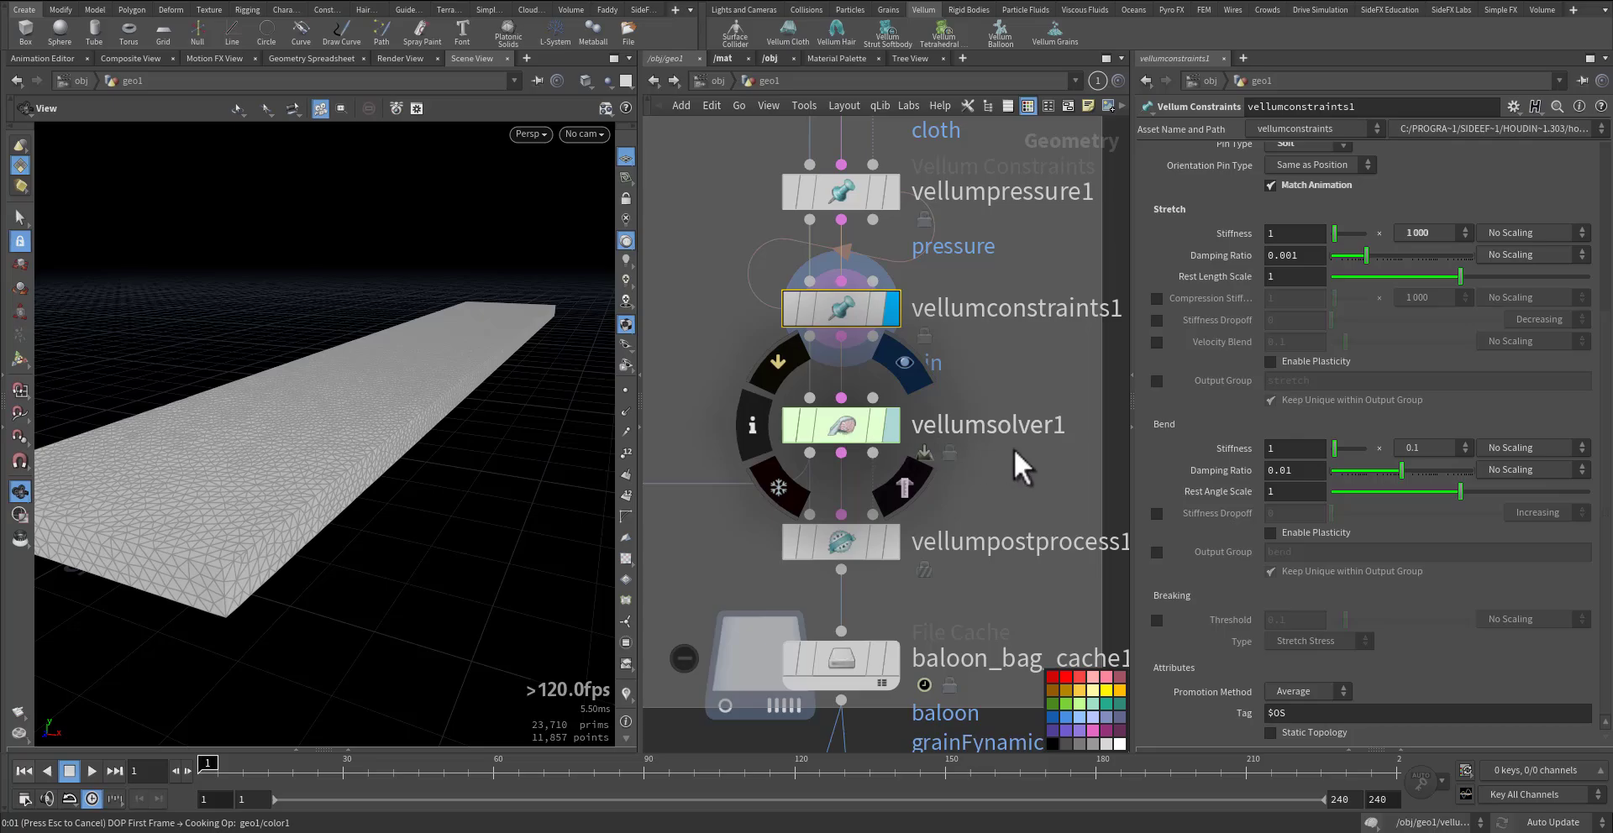
left_click(844, 426)
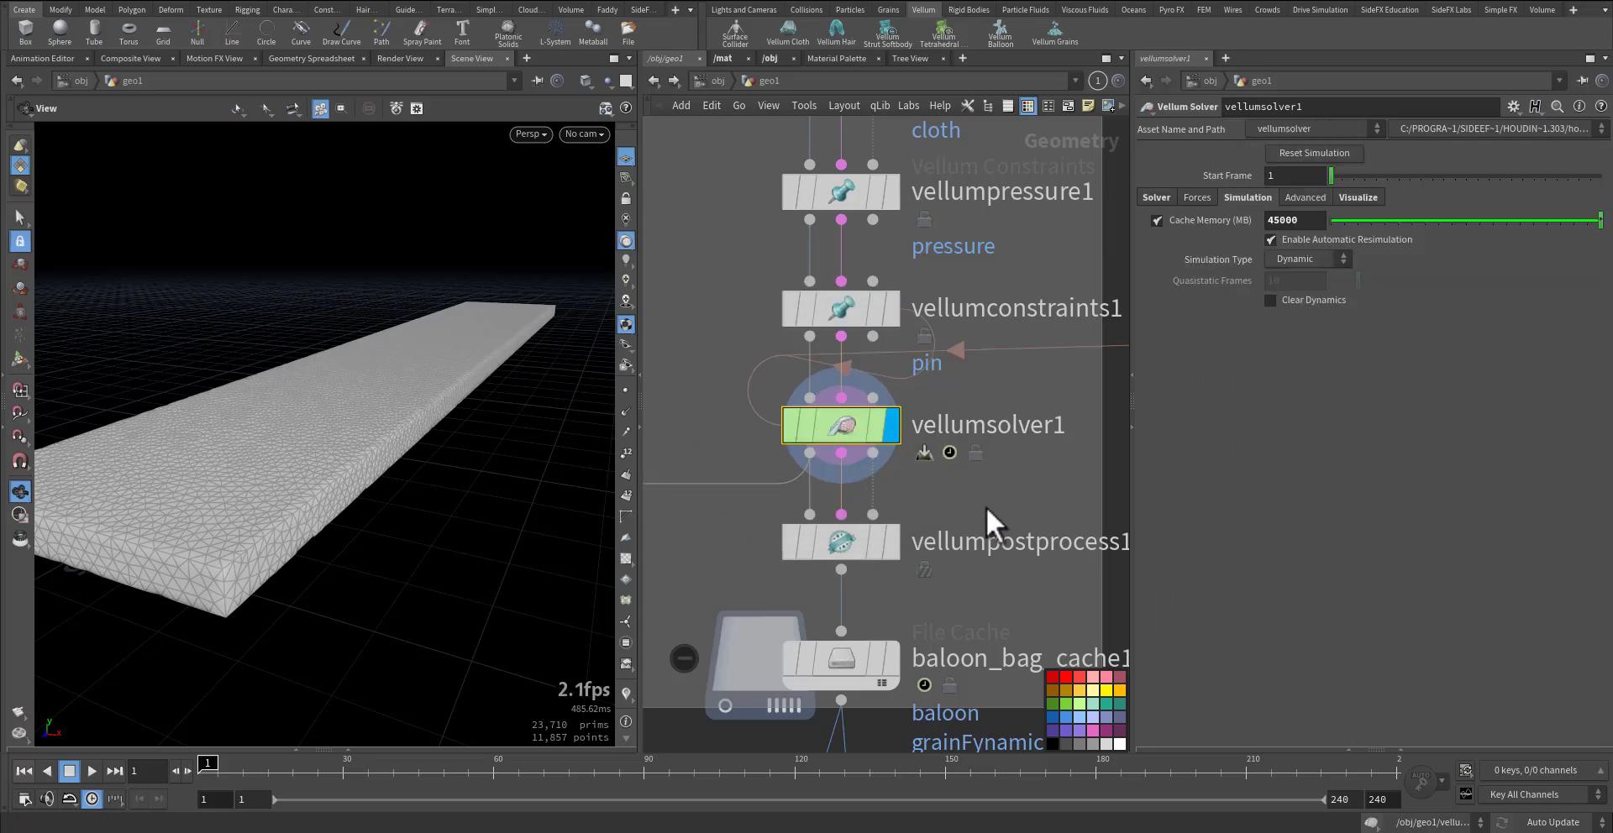
left_click(1156, 198)
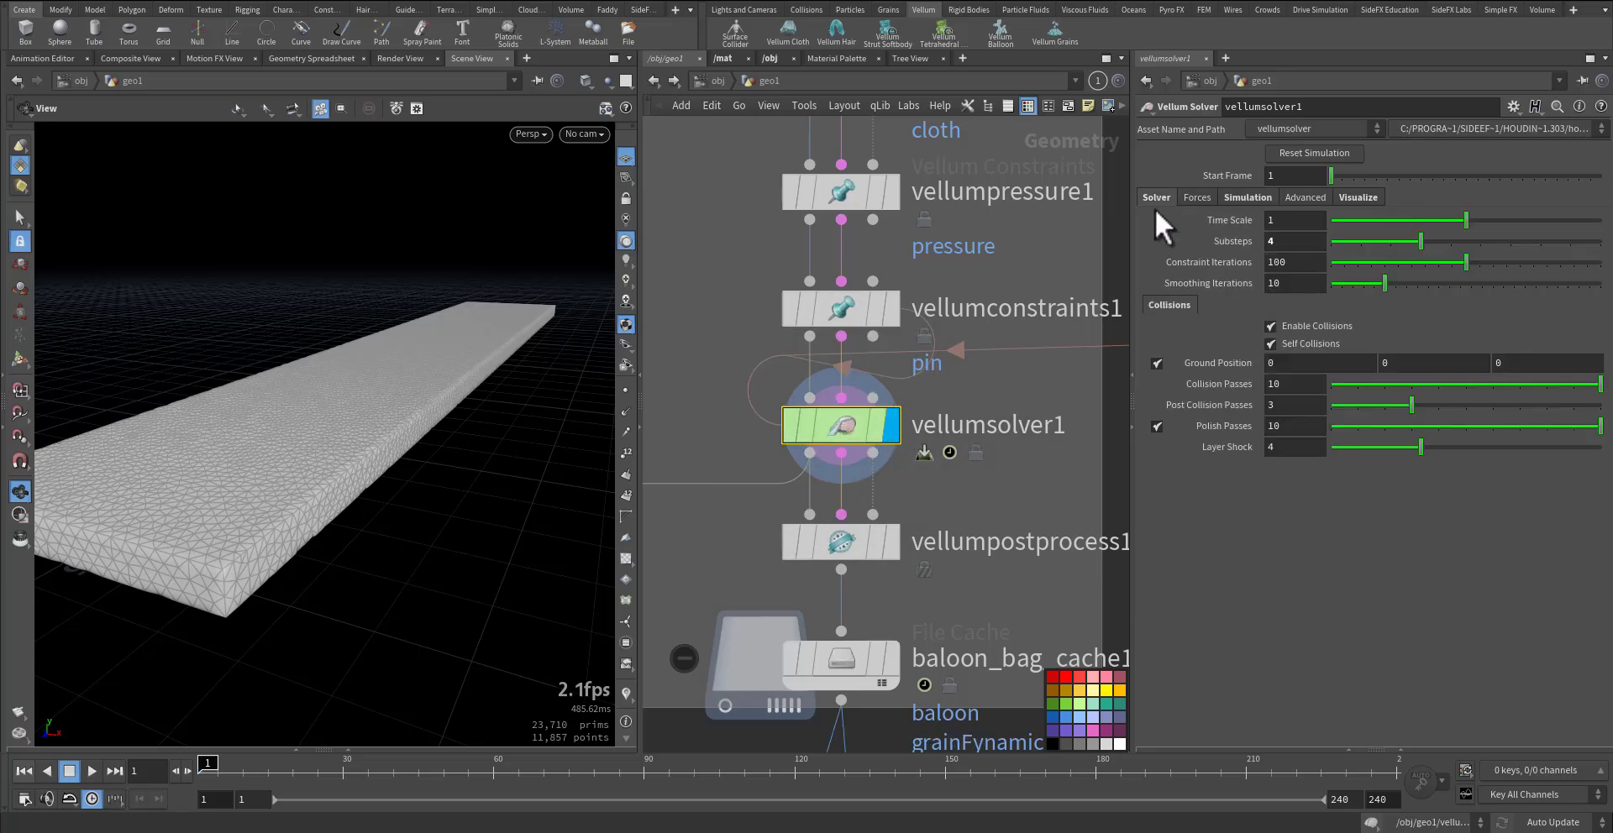
left_click(1285, 385)
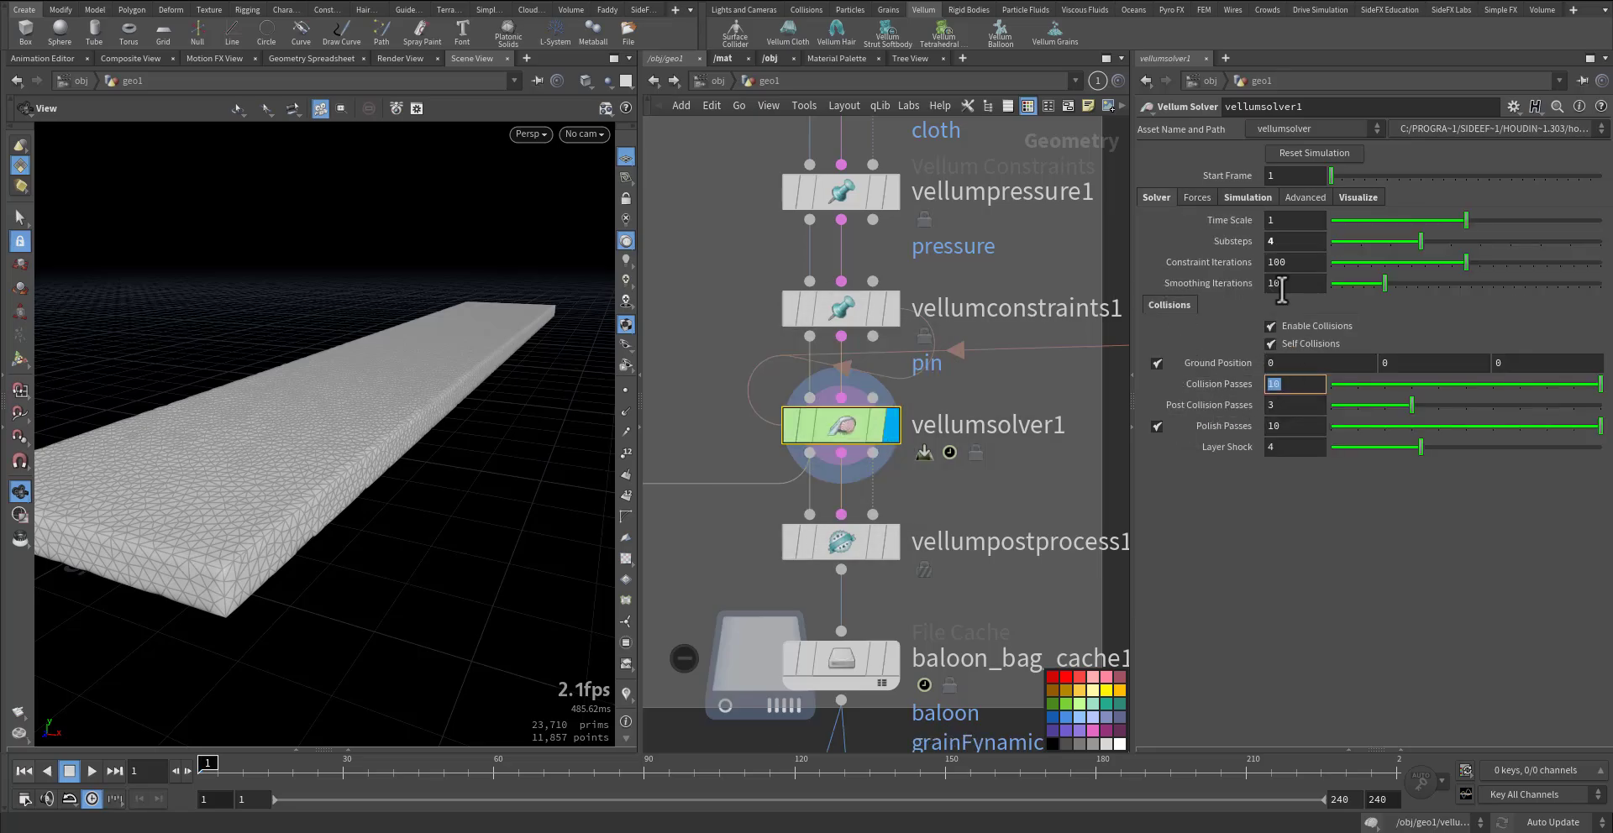
Step: Examine vellumsolver1's simulation cache memory, advanced settings and visualization options
left_click(1232, 200)
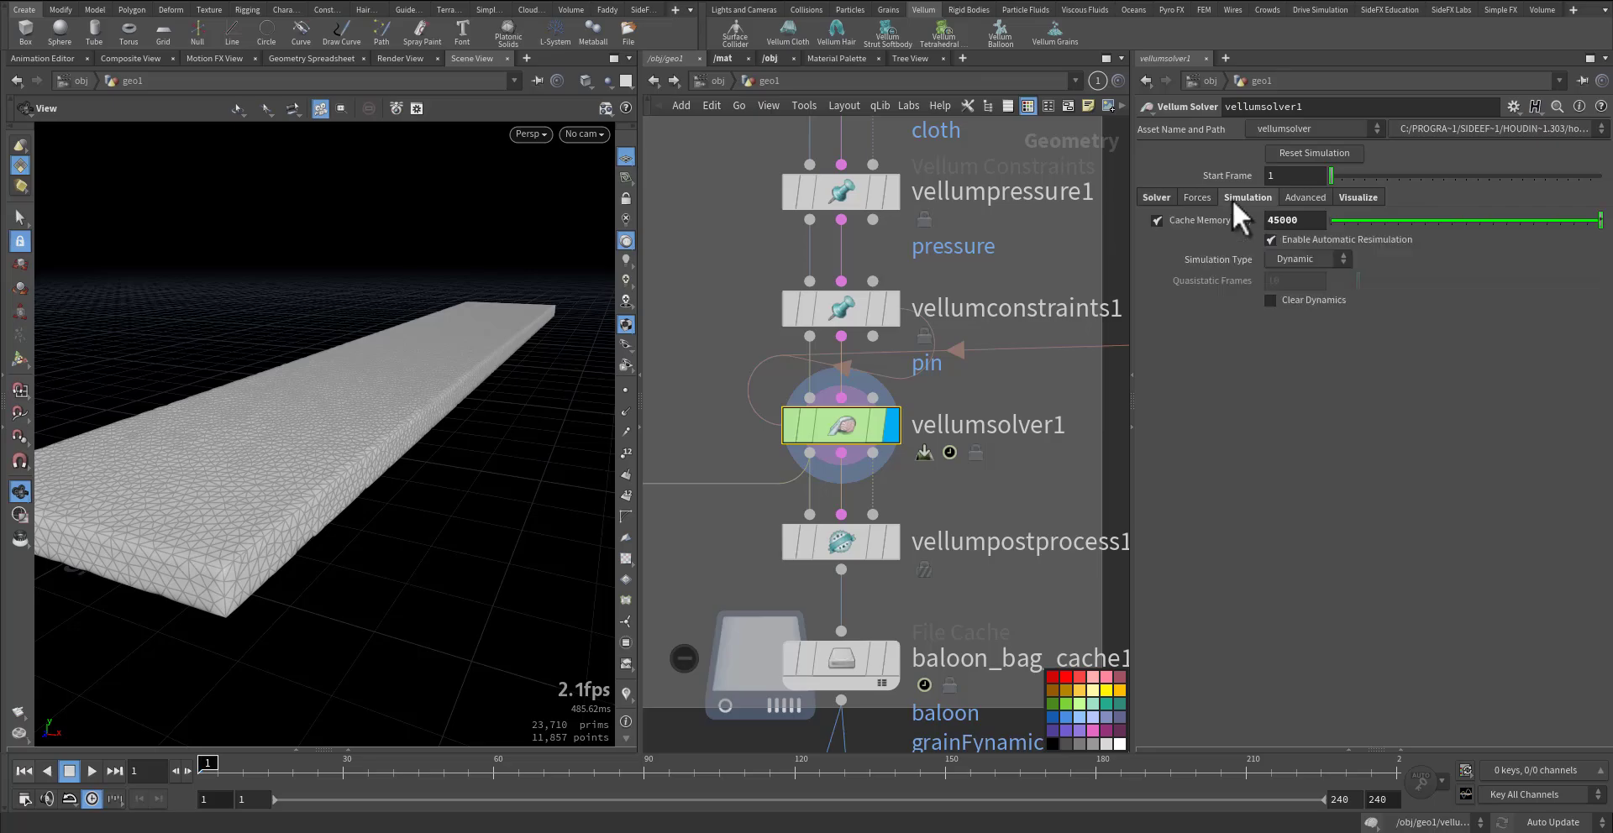
left_click(1304, 199)
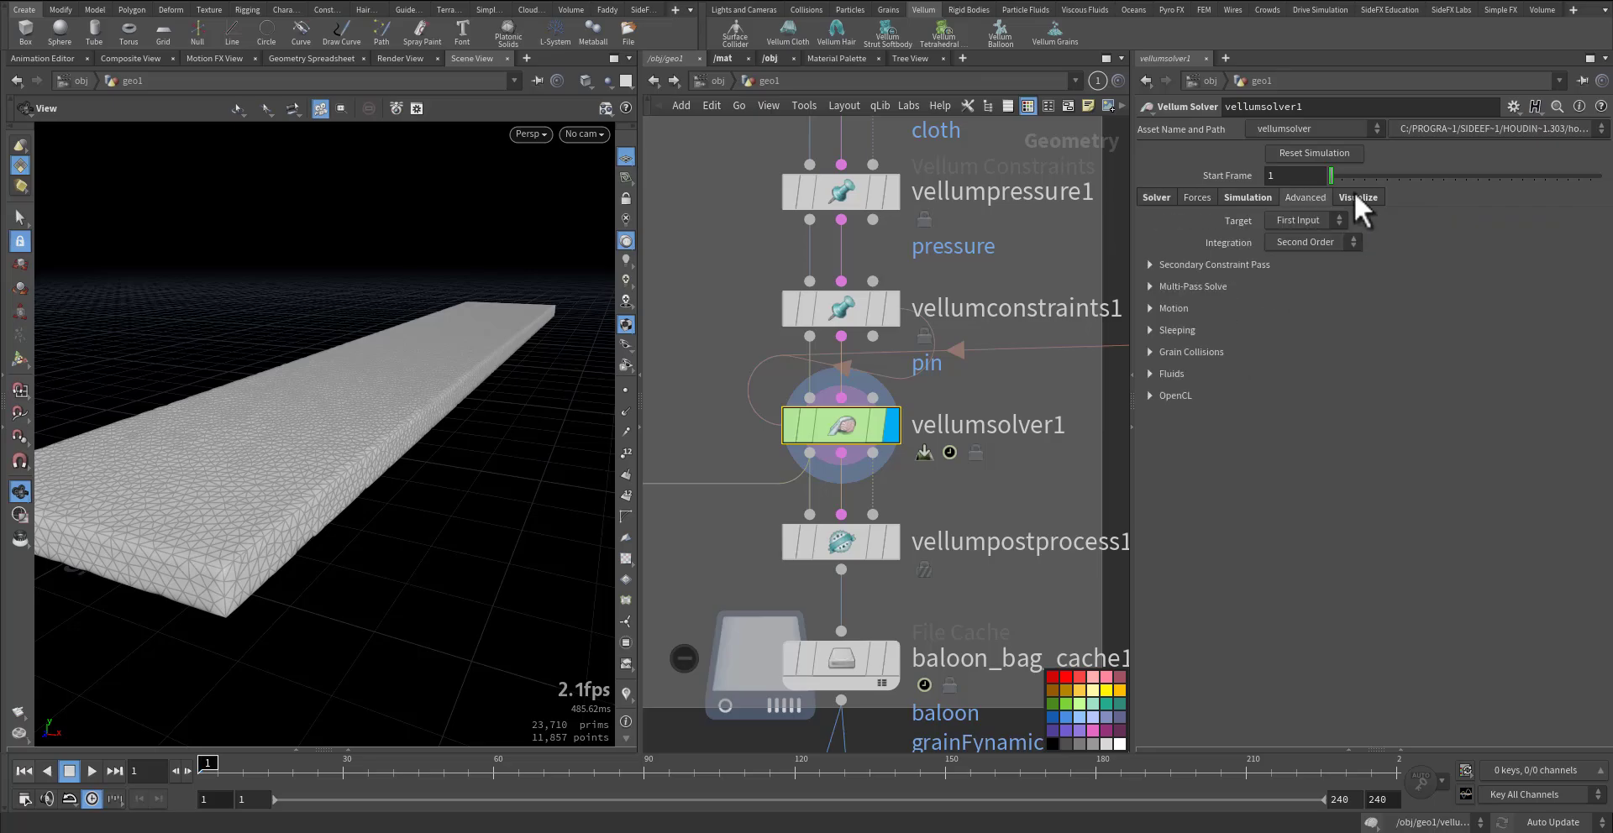
left_click(1355, 196)
scroll(966, 466, "down", 5)
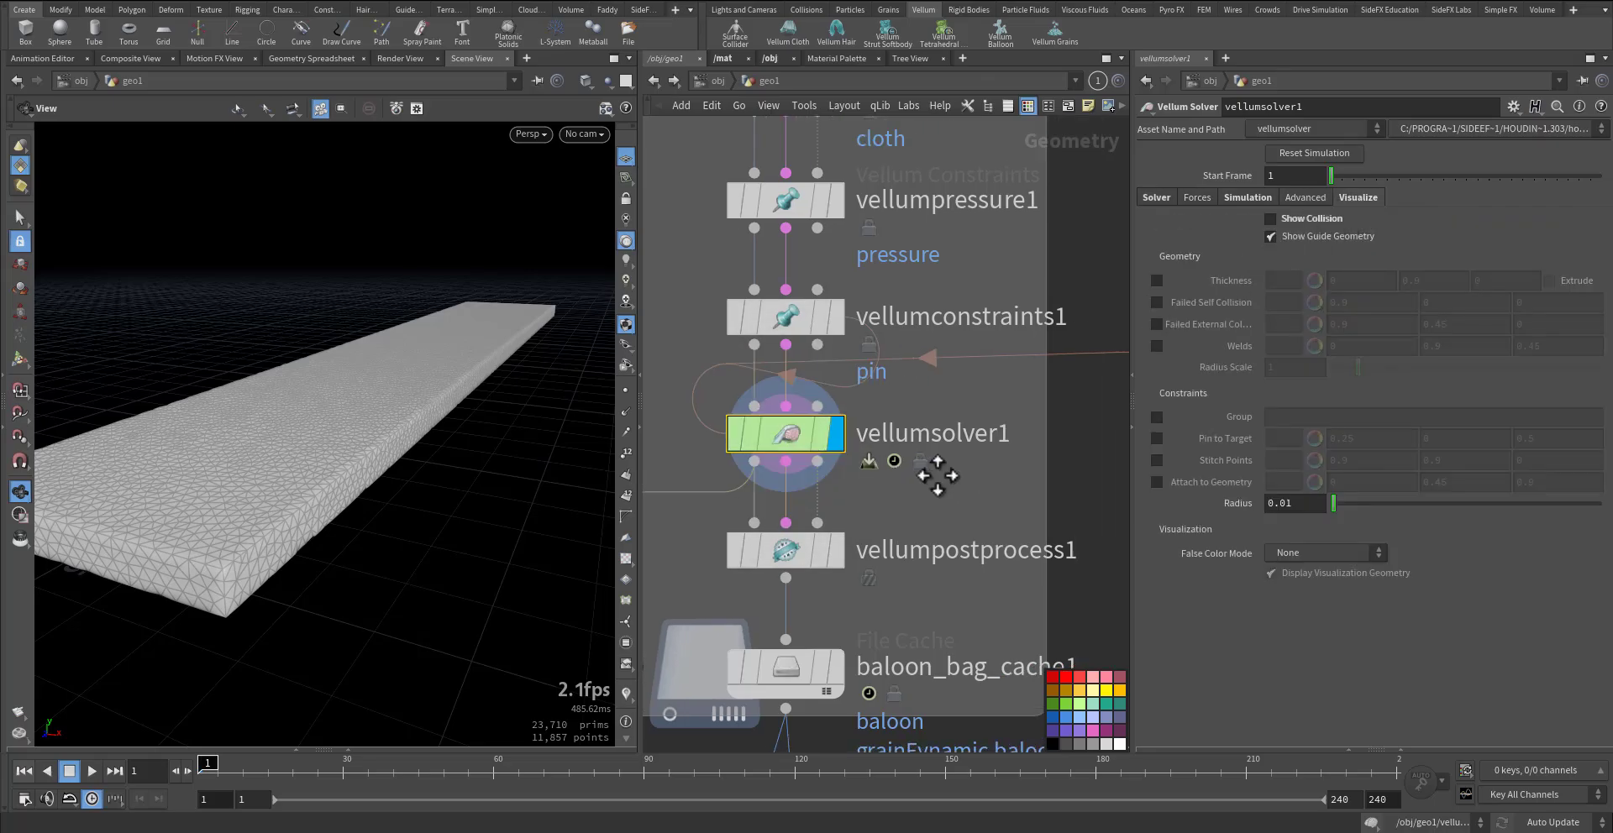
middle_click_drag(895, 489, 768, 503)
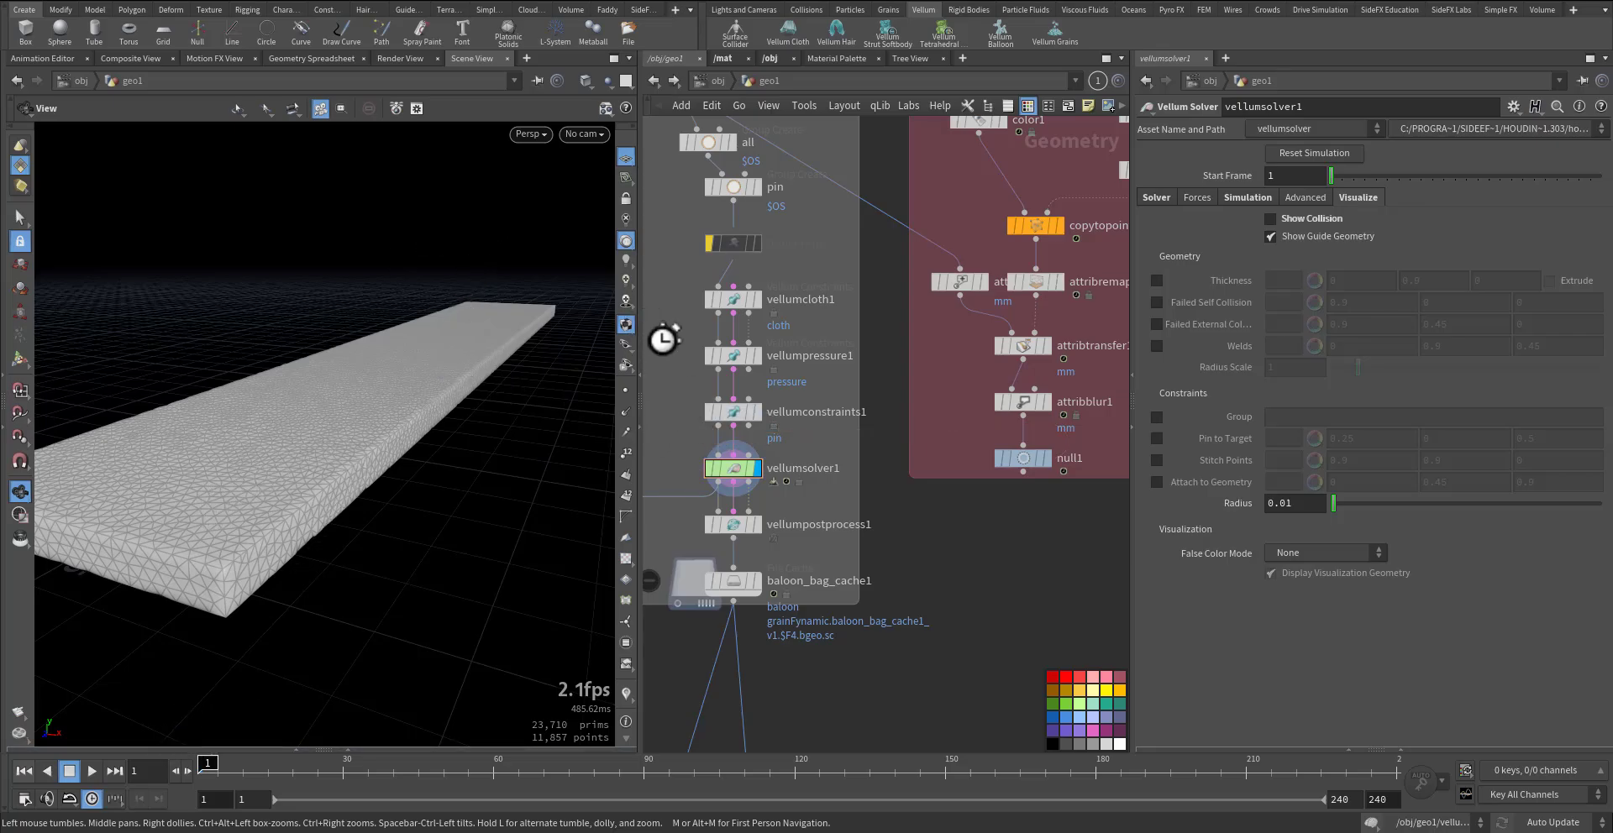
Step: Re-examine vellumpressure1's stretch stiffness and stiffness dropoff settings
left_click(731, 356)
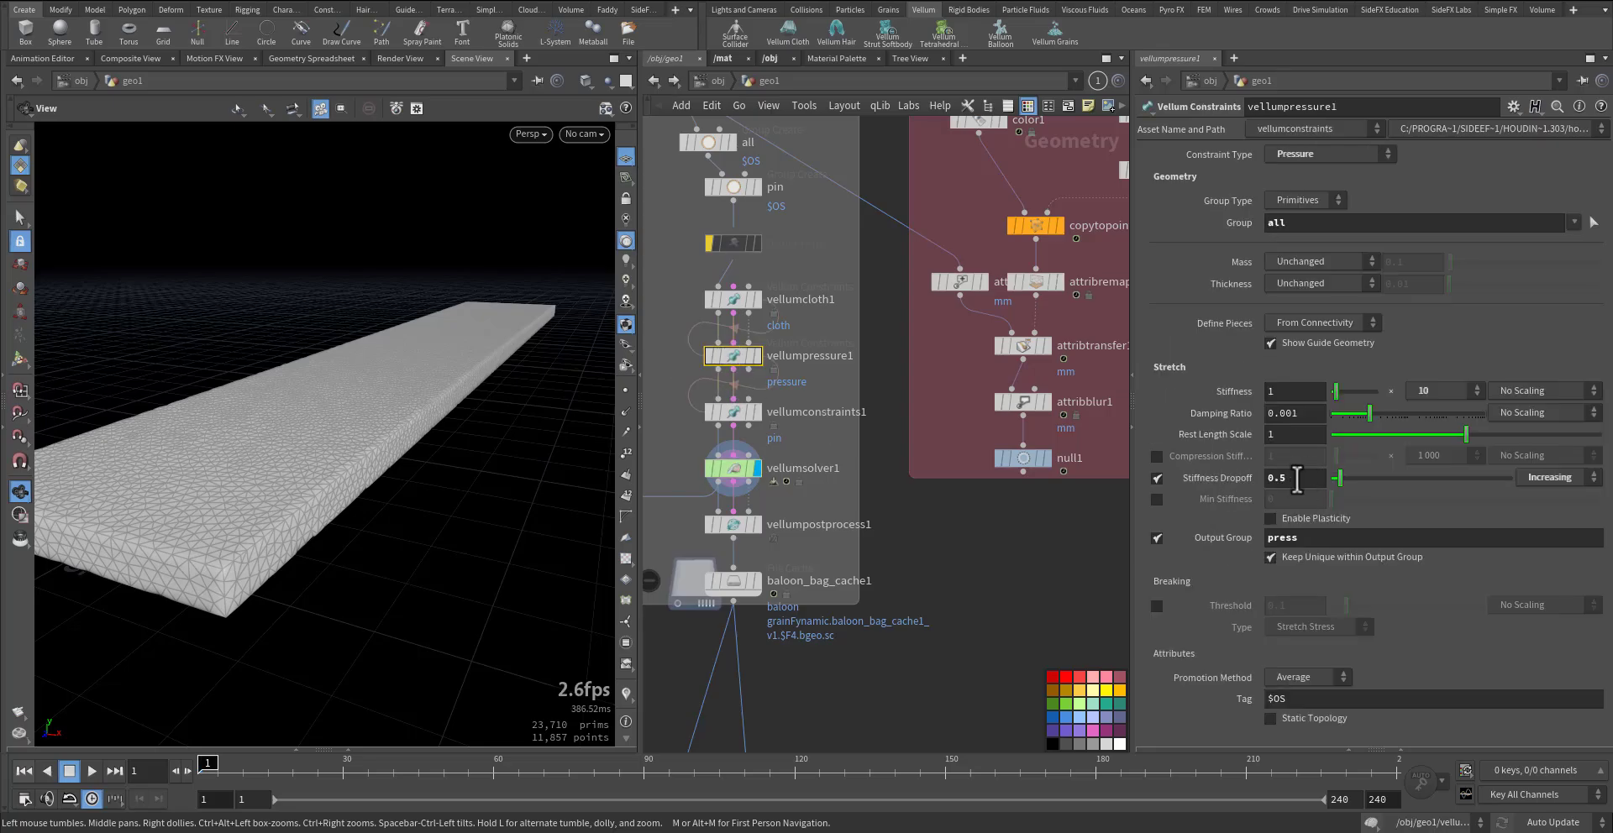
left_click(958, 527)
middle_click_drag(1011, 531, 1025, 576)
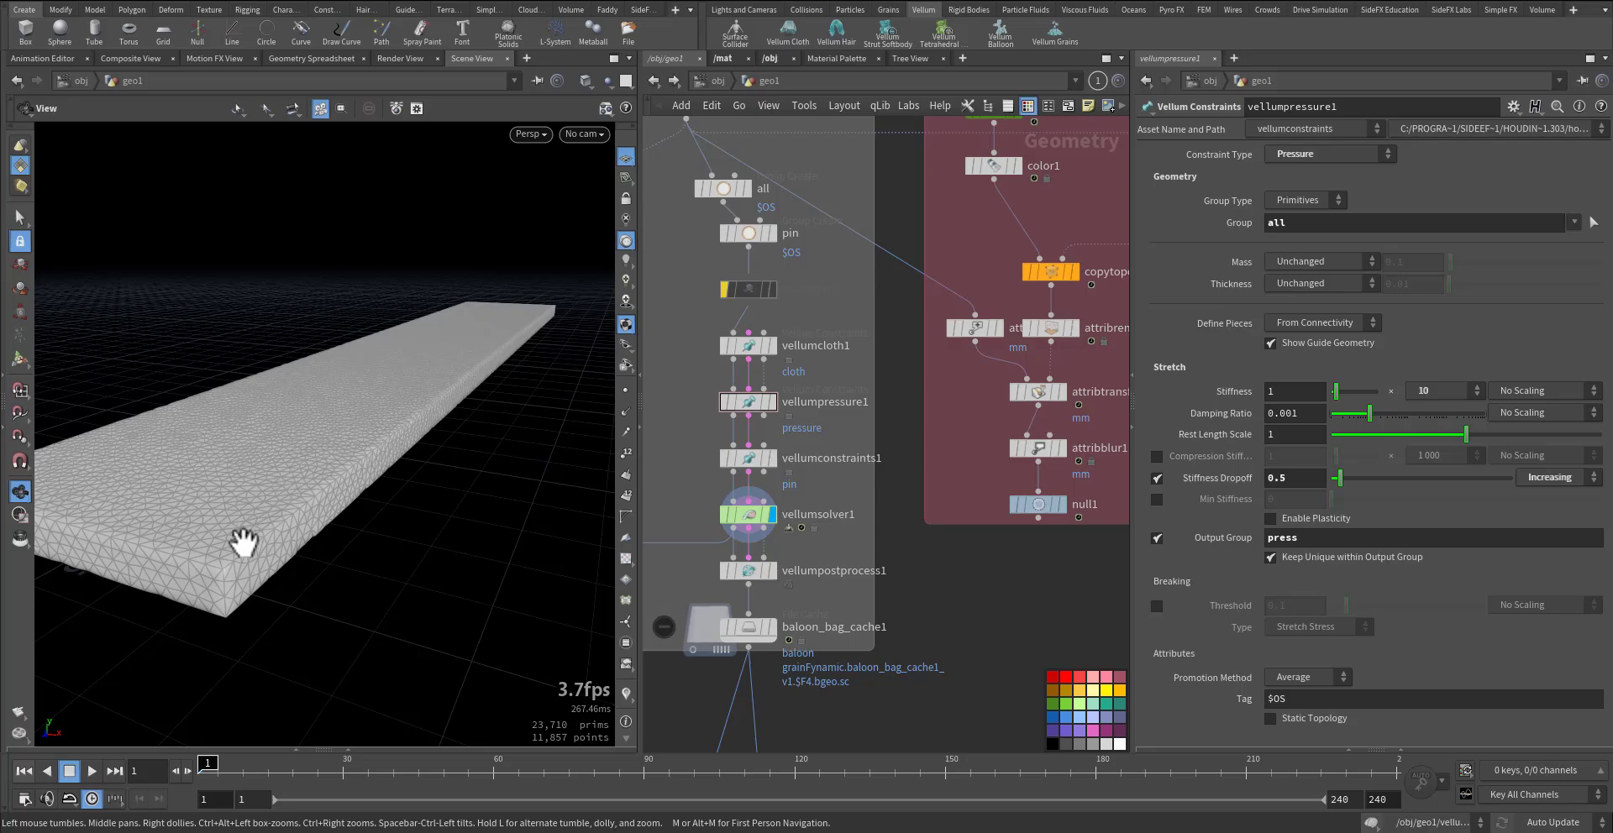
Step: Display the box1 node at the start of the balloon bag network
middle_click_drag(833, 351, 976, 536)
scroll(796, 350, "up", 3)
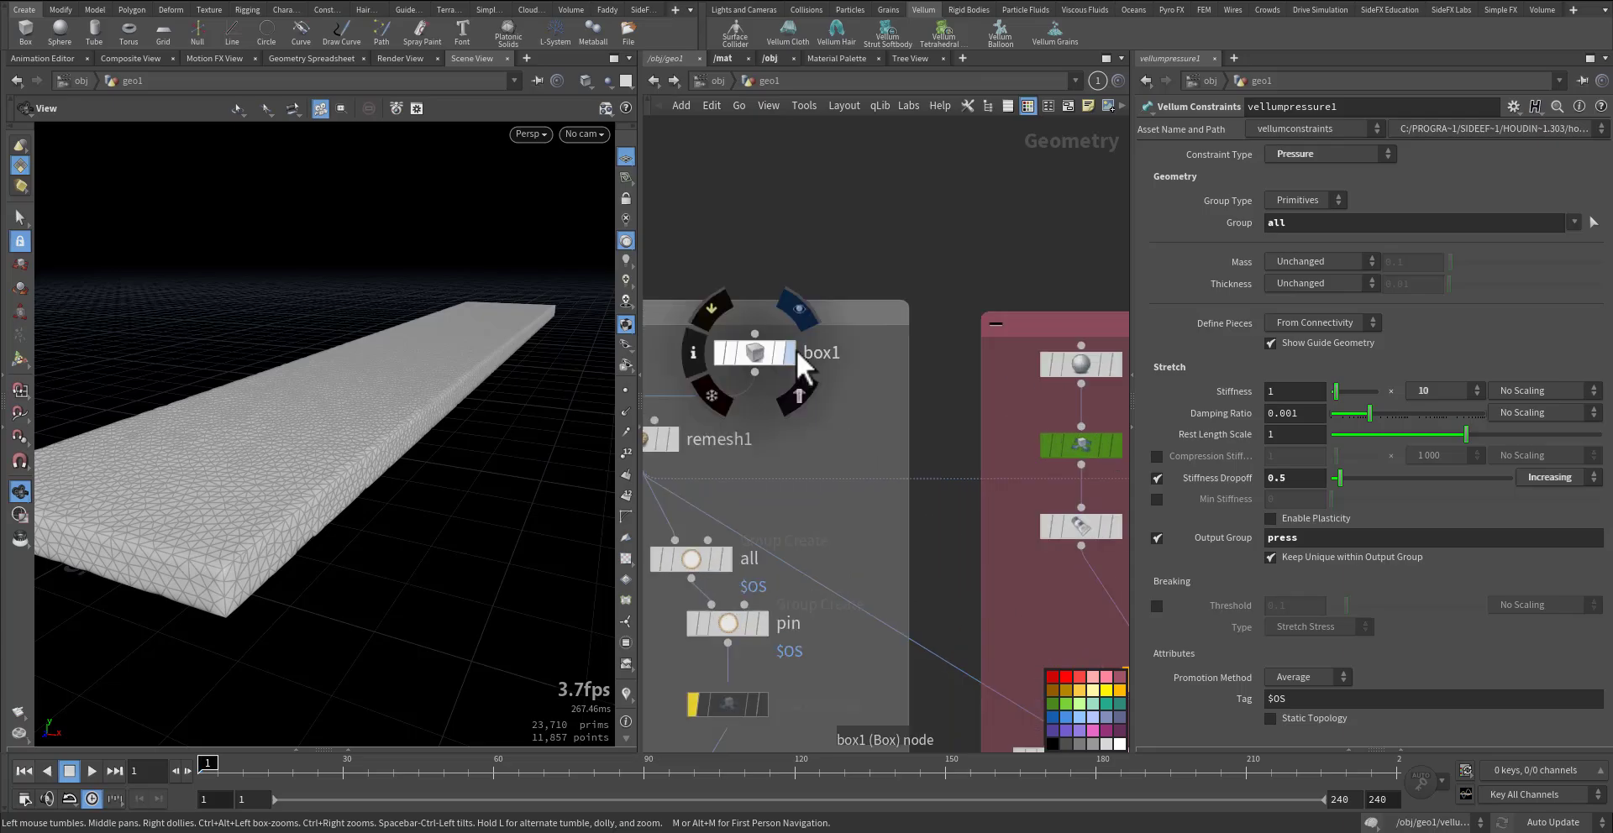
left_click(787, 353)
Step: Display the sphere1 node at the start of the red network box and open its parameters
middle_click_drag(847, 515, 658, 463)
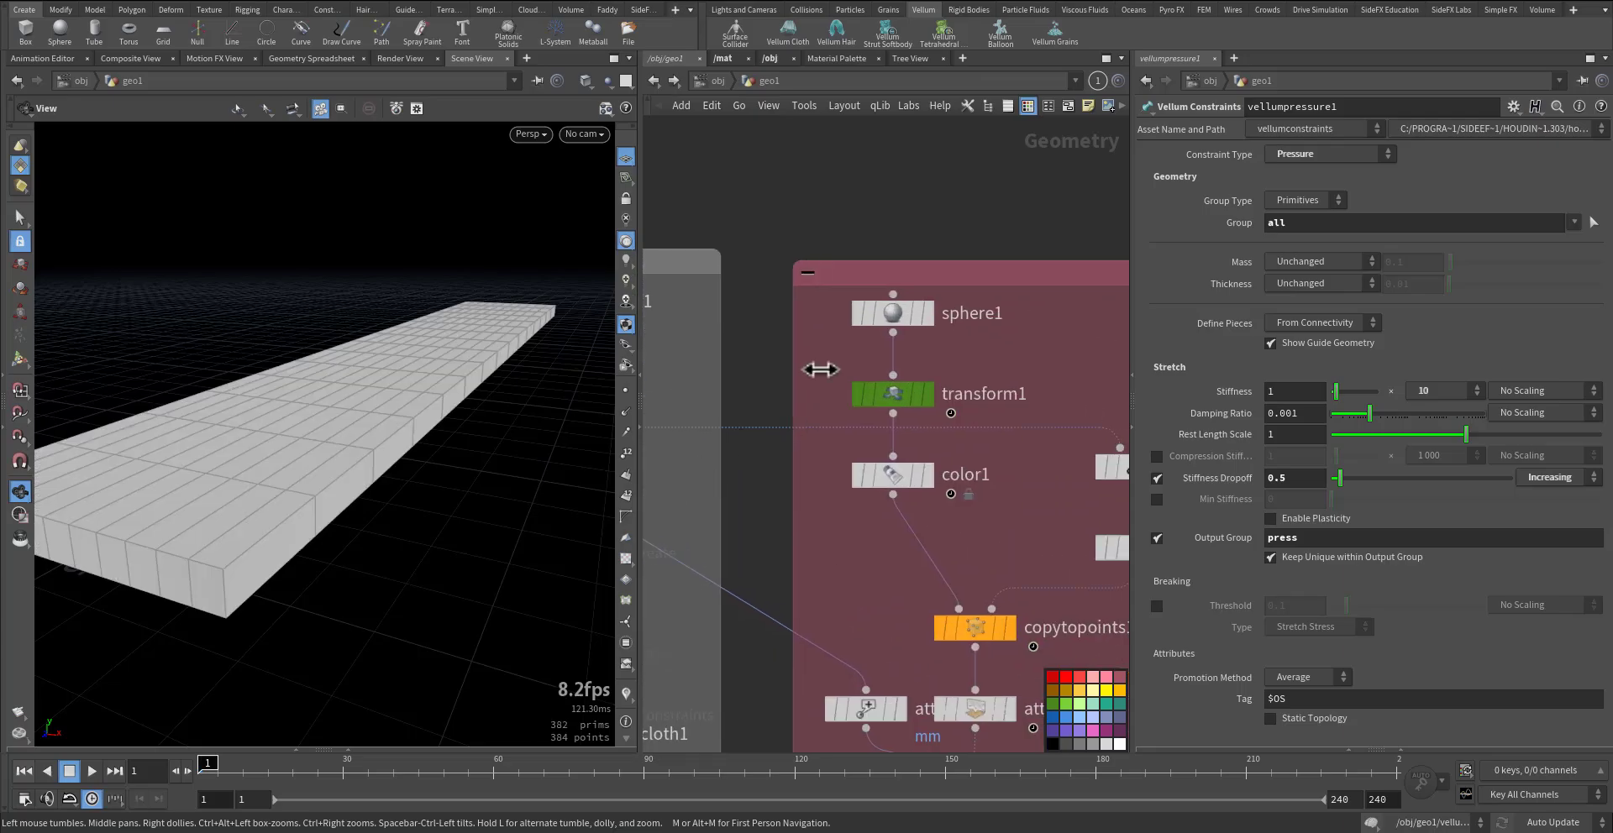
middle_click_drag(704, 340, 749, 371)
scroll(869, 360, "up", 3)
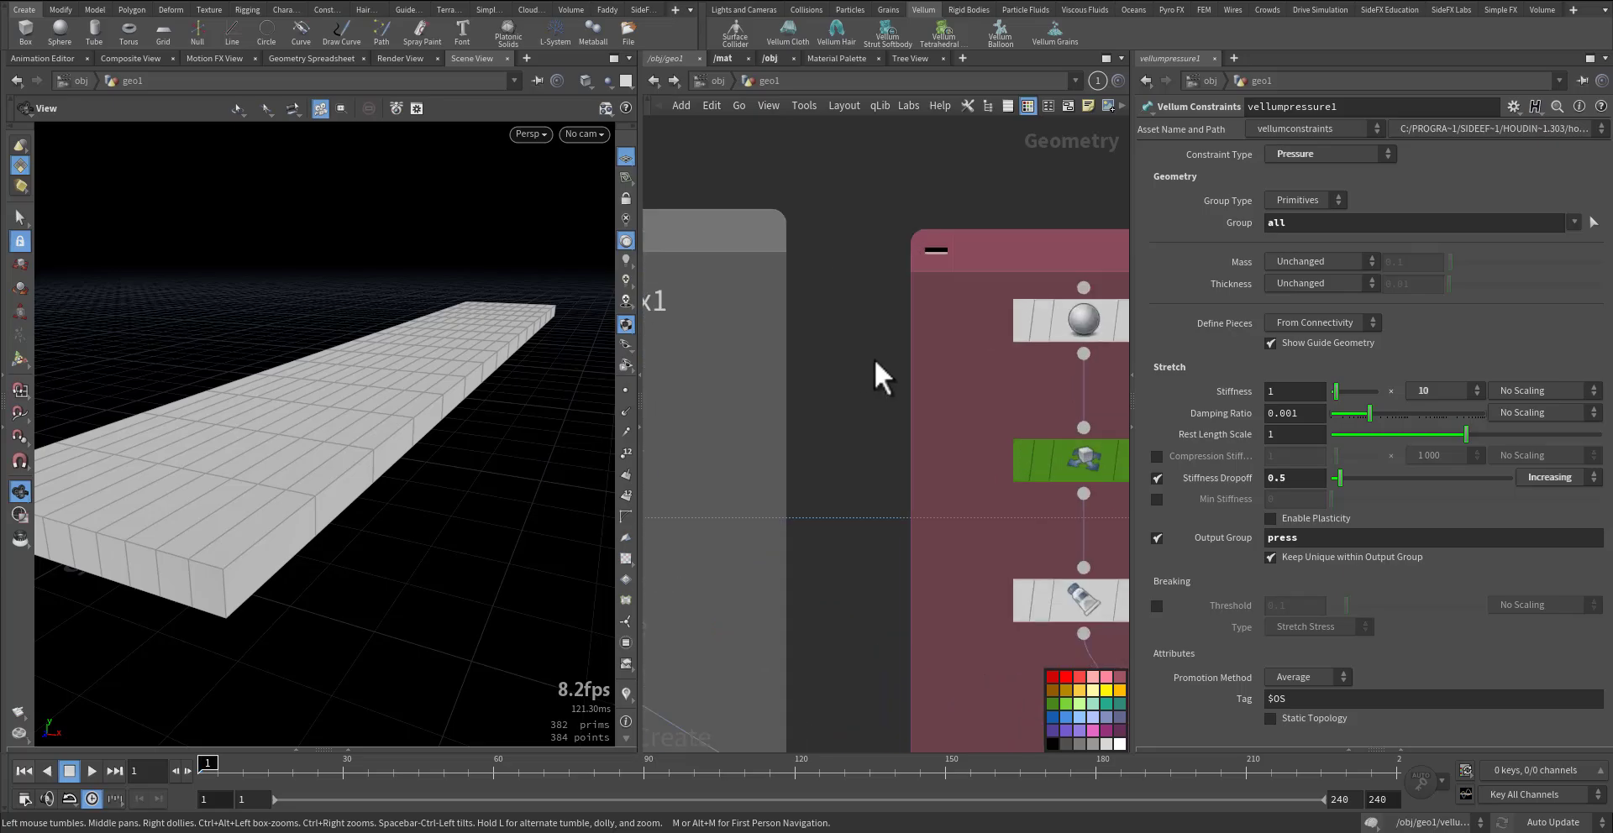
middle_click_drag(873, 359, 761, 351)
left_click(1028, 310)
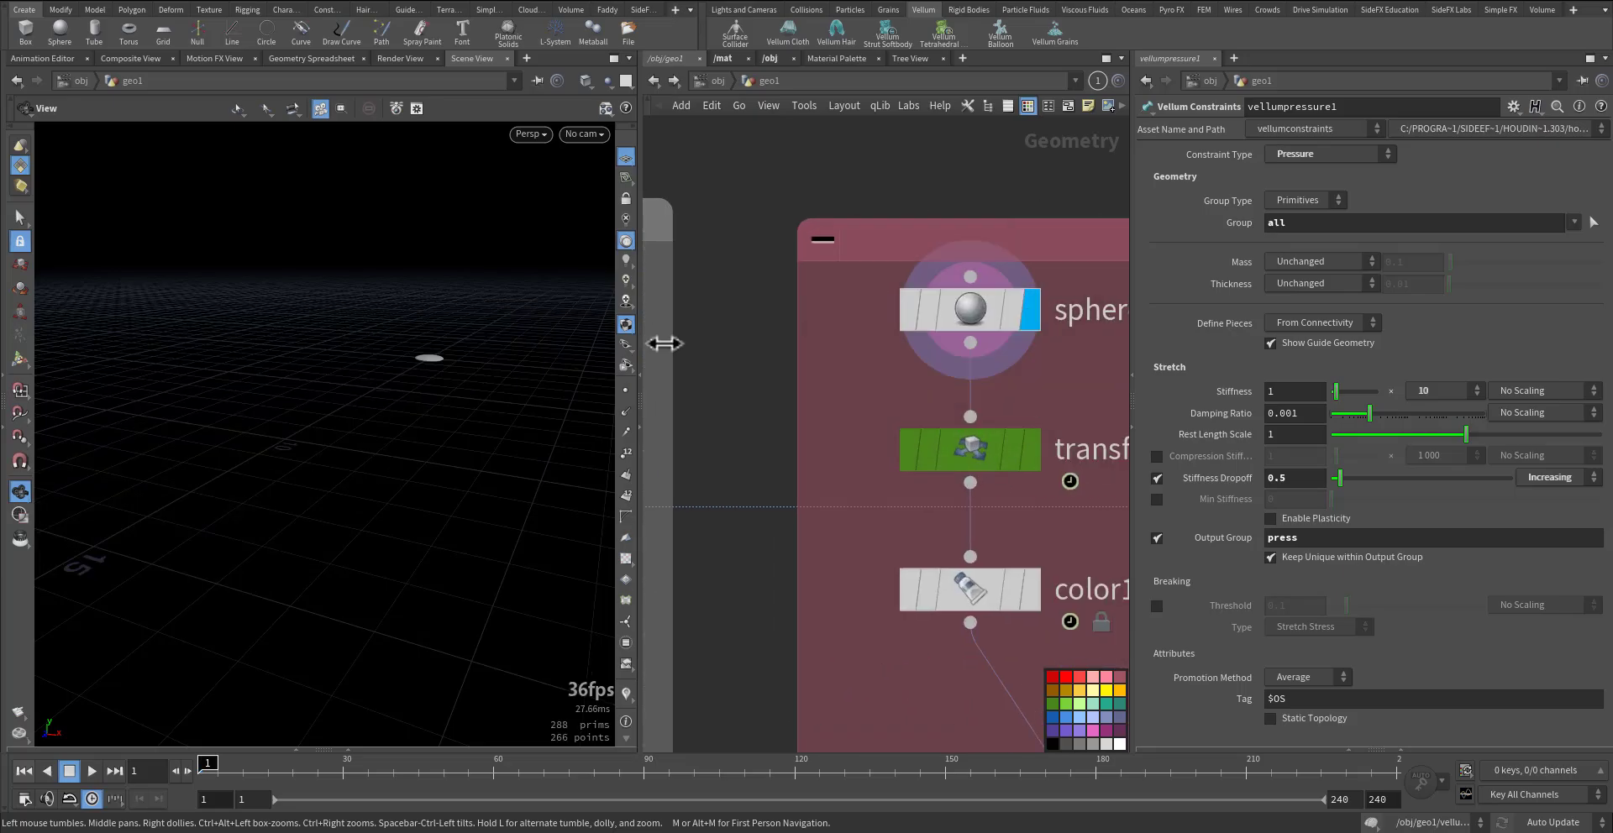
left_click_drag(515, 419, 520, 415)
middle_click_drag(877, 416, 1117, 352)
left_click(974, 235)
Step: Template box1 as a wireframe reference and frame the sphere to compare their sizes
left_click(675, 254)
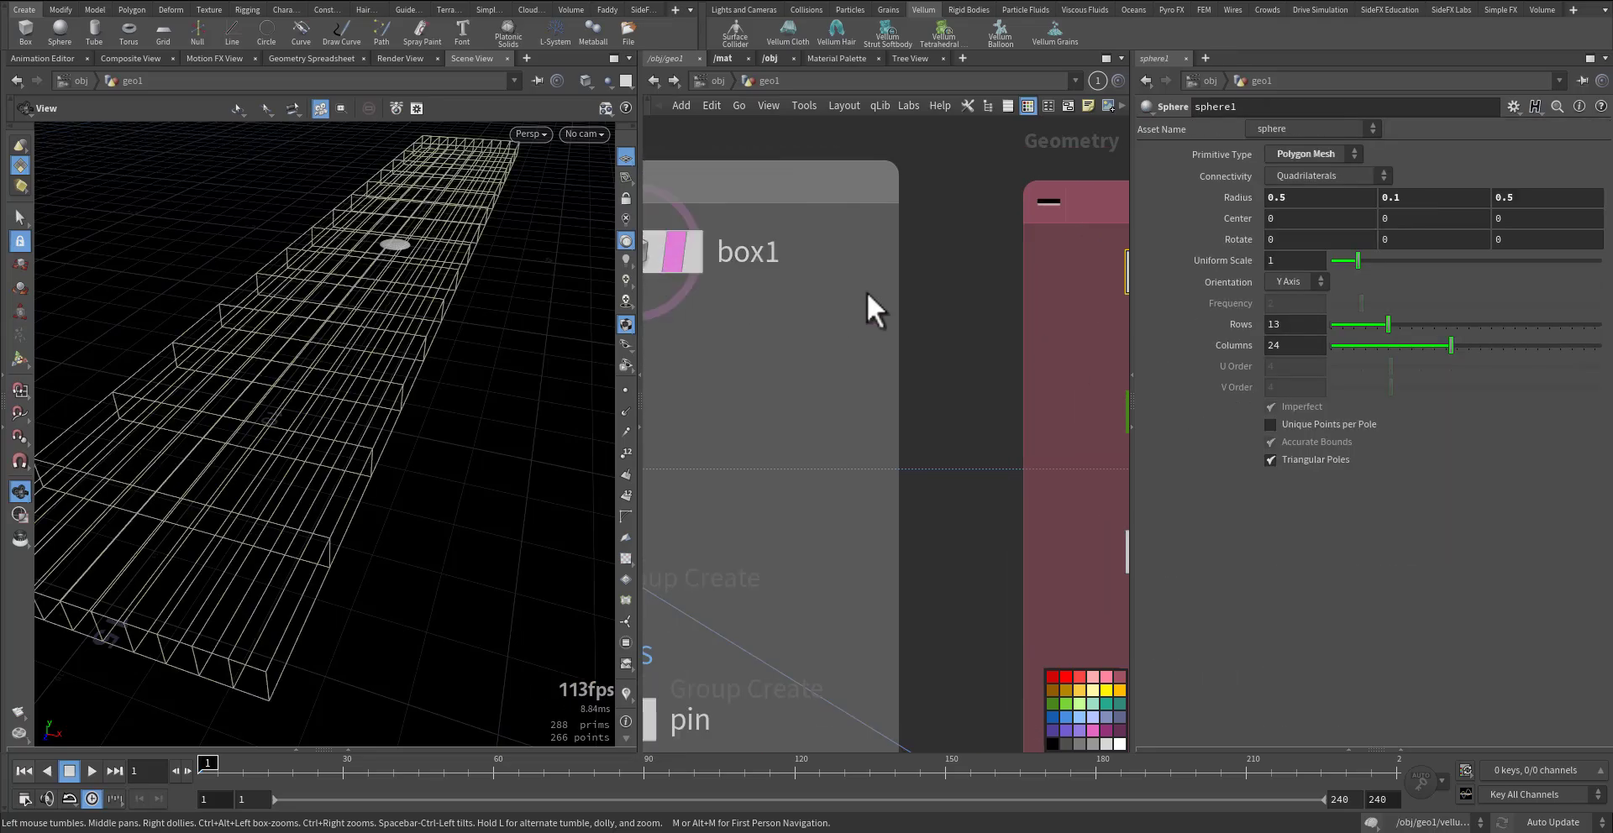
middle_click_drag(865, 291, 724, 330)
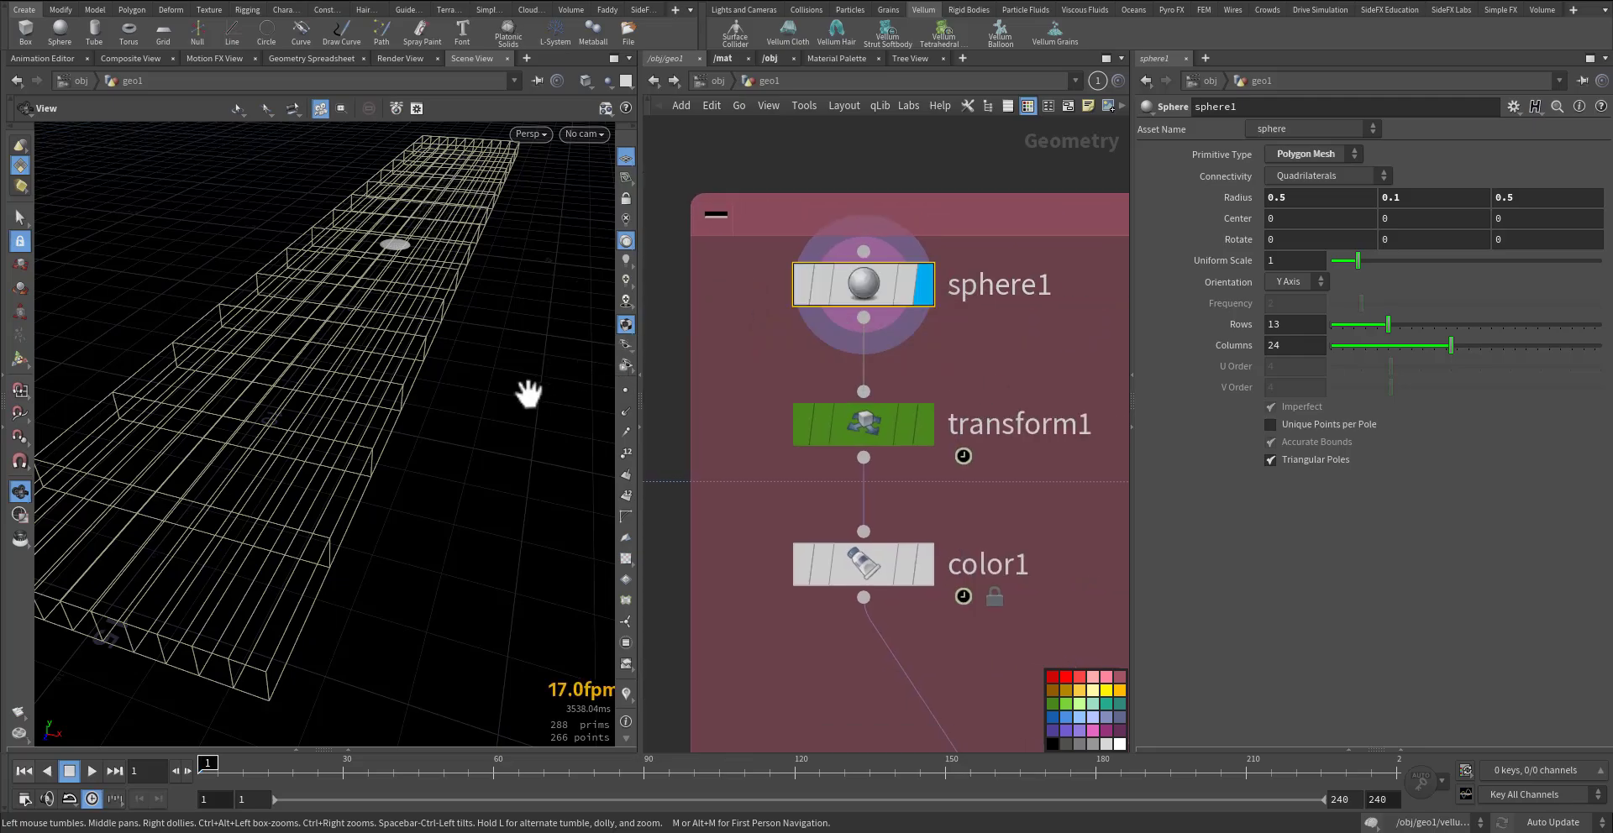
key("space+g")
scroll(445, 470, "down", 3)
left_click_drag(400, 483, 555, 439)
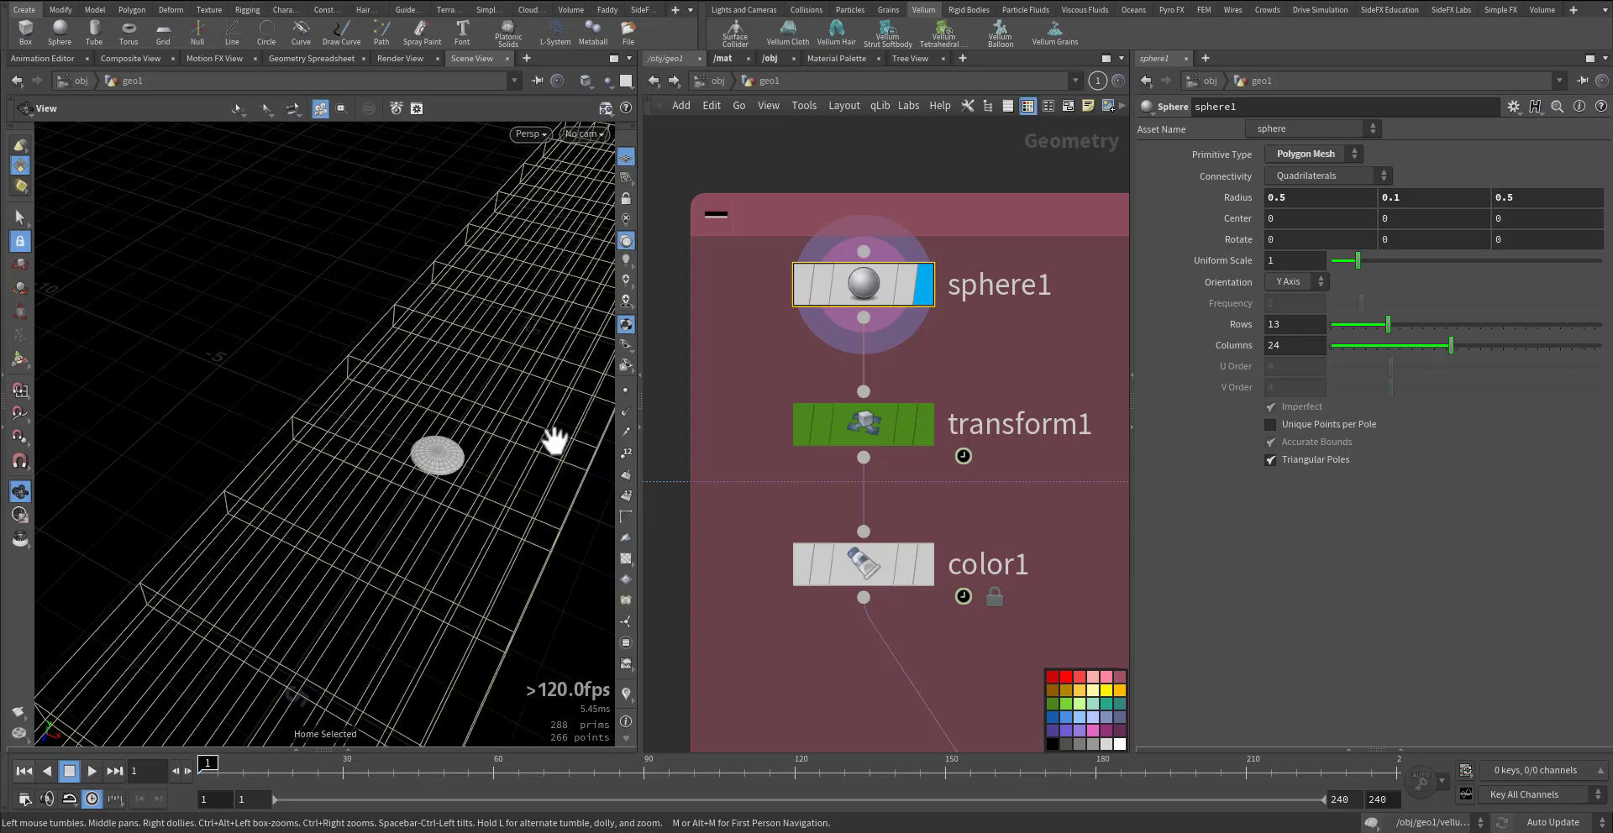
Step: Display the transform1 node to check the sphere's placement against the box wireframe
left_click(924, 429)
left_click_drag(389, 530, 360, 479)
scroll(914, 471, "down", 5)
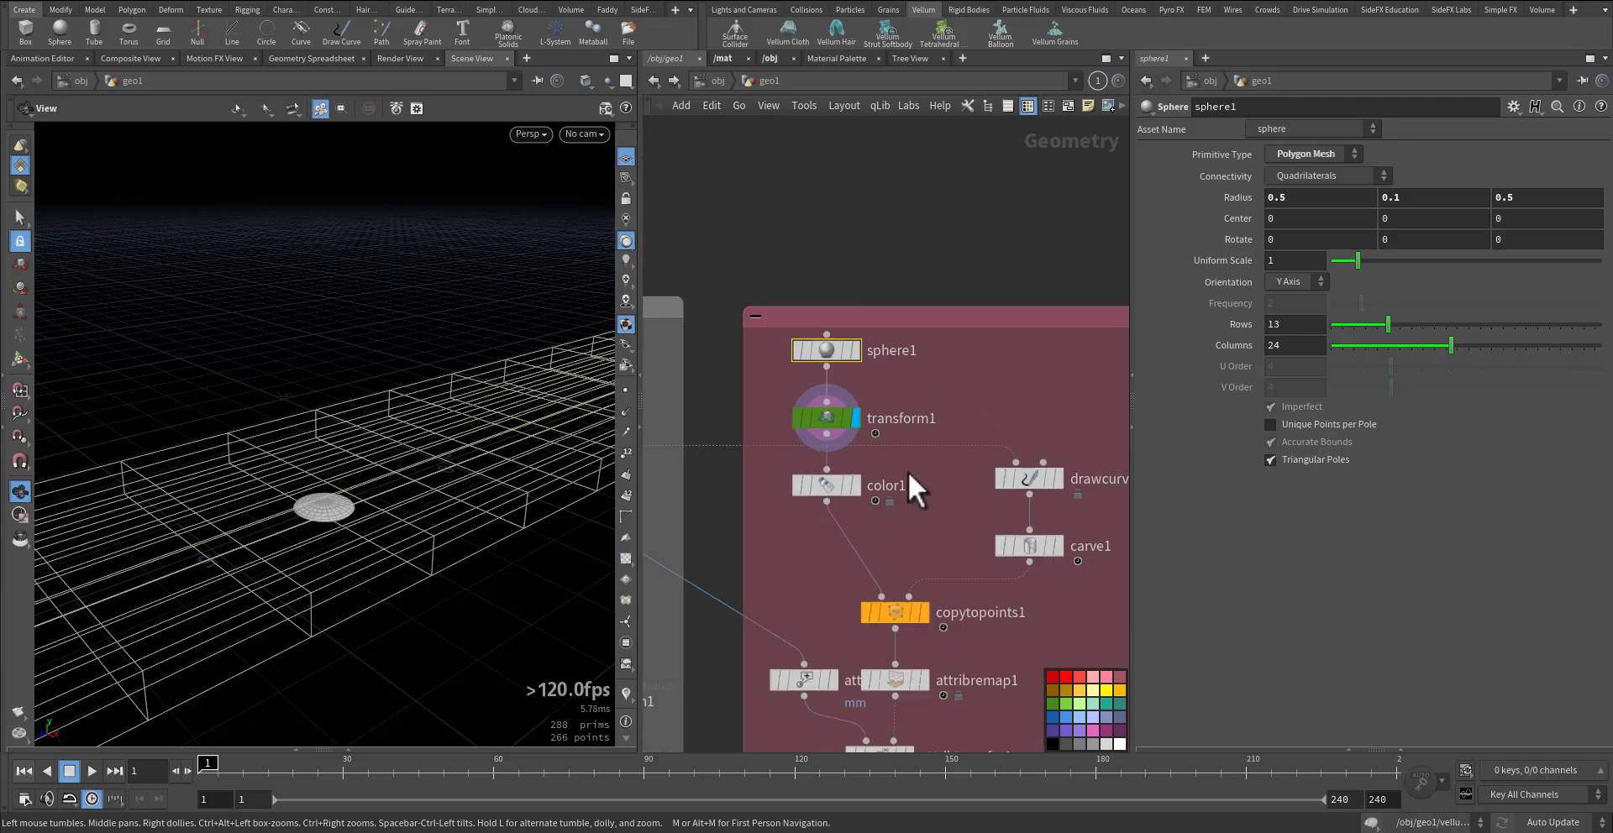
Step: Display the color1 node and inspect its constant point color and the flattened sphere up close
middle_click_drag(914, 487, 875, 411)
left_click(843, 391)
left_click(783, 400)
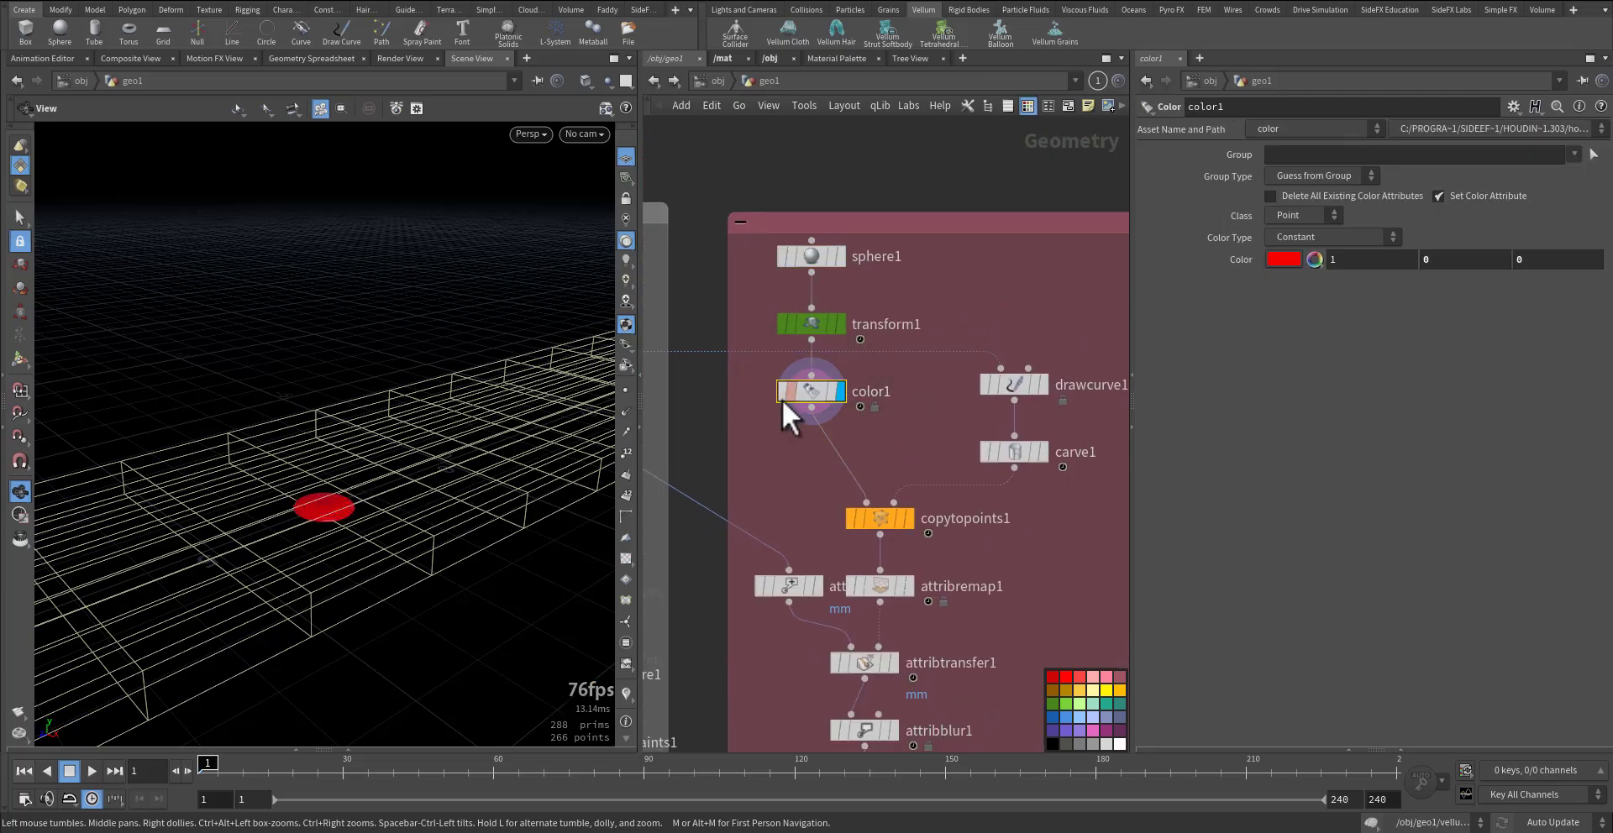
left_click_drag(365, 522, 353, 576)
right_click_drag(309, 558, 675, 511)
mouse_move(471, 504)
left_mouse_down()
mouse_move(448, 512)
mouse_move(450, 451)
mouse_move(441, 515)
left_mouse_up()
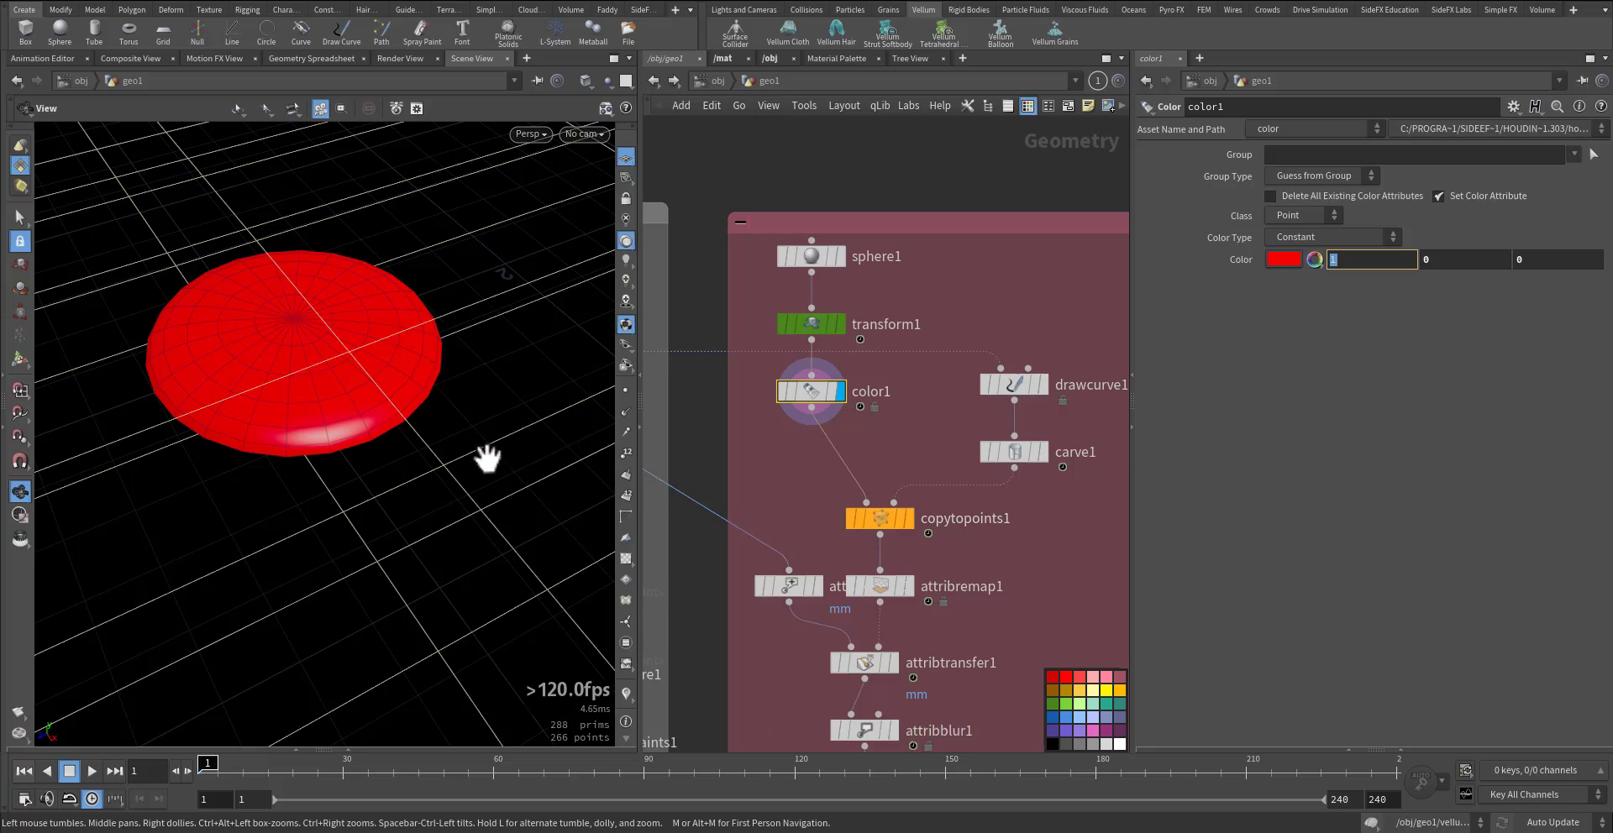
right_click_drag(486, 458, 277, 559)
middle_click_drag(277, 559, 79, 549)
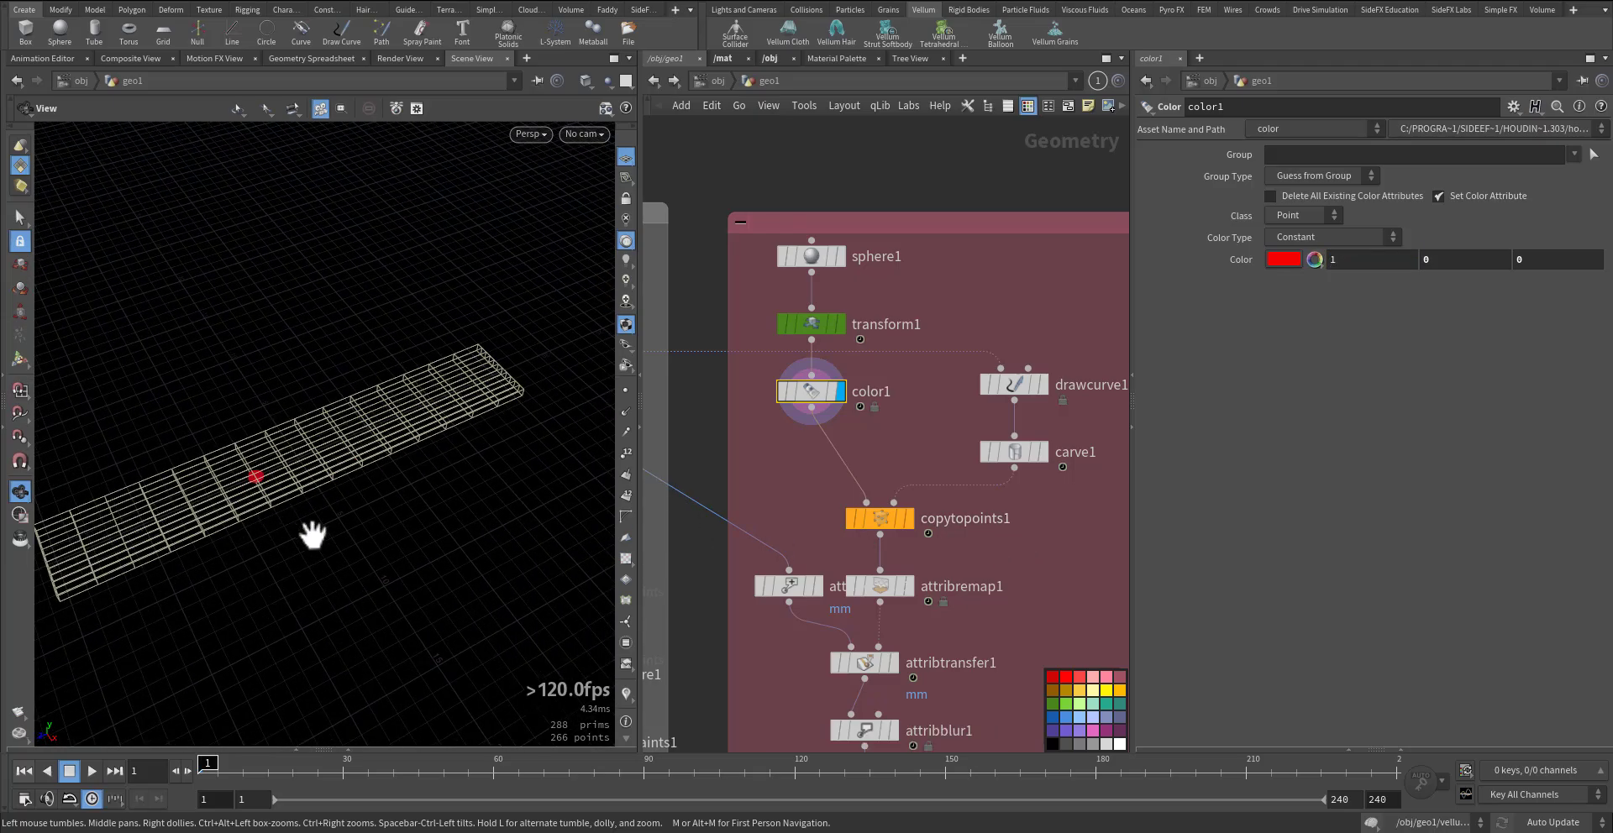
Step: Display the drawcurve1 node and review its projection options, keeping Geometry
left_click(1042, 385)
left_click(1023, 386)
middle_click_drag(892, 435, 1117, 455)
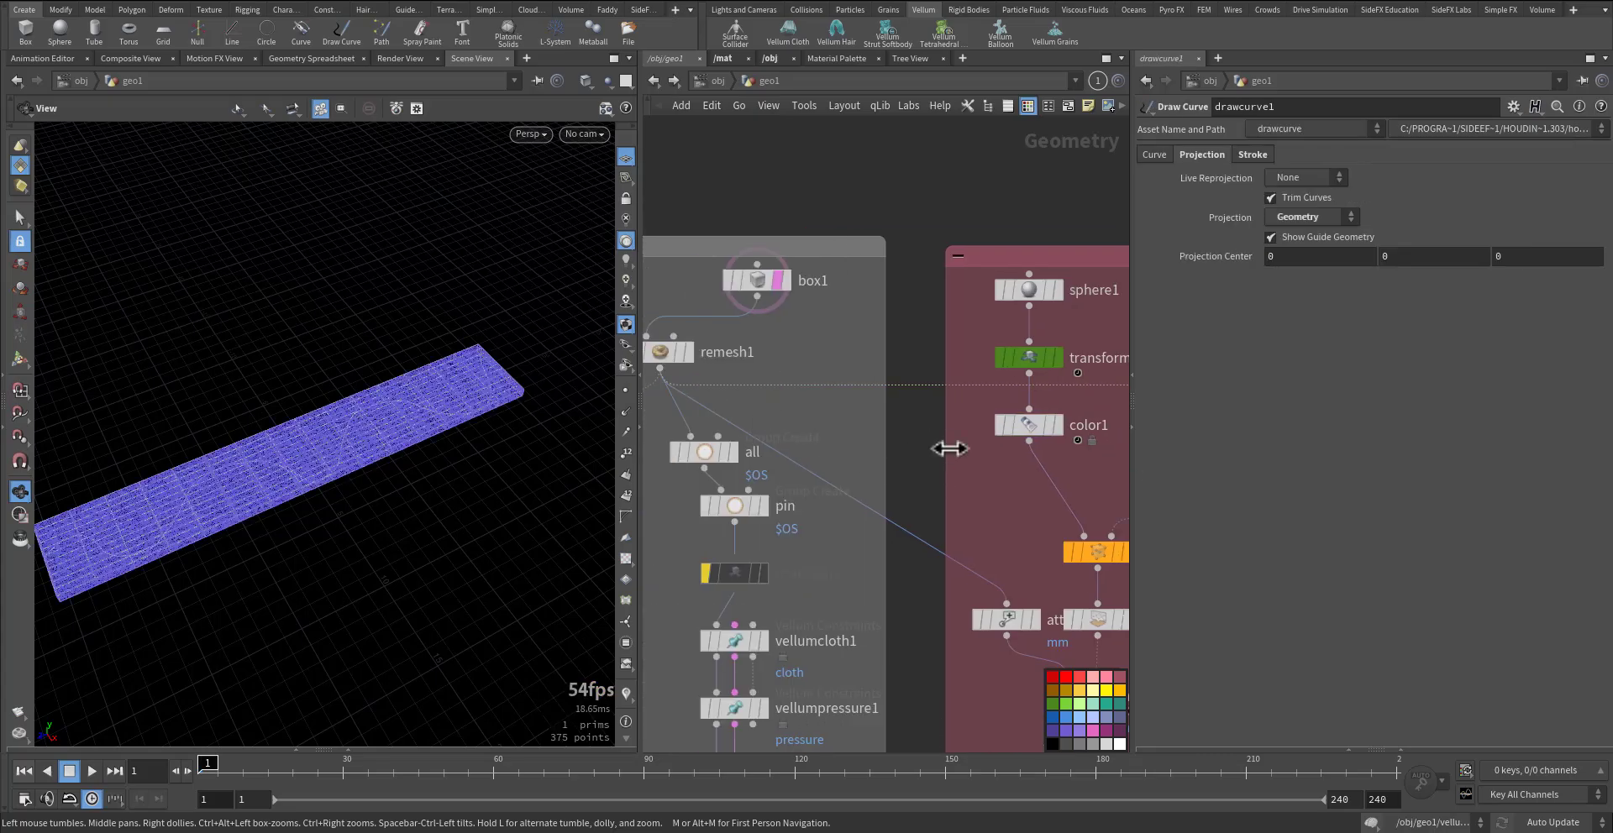
middle_click_drag(954, 450, 648, 452)
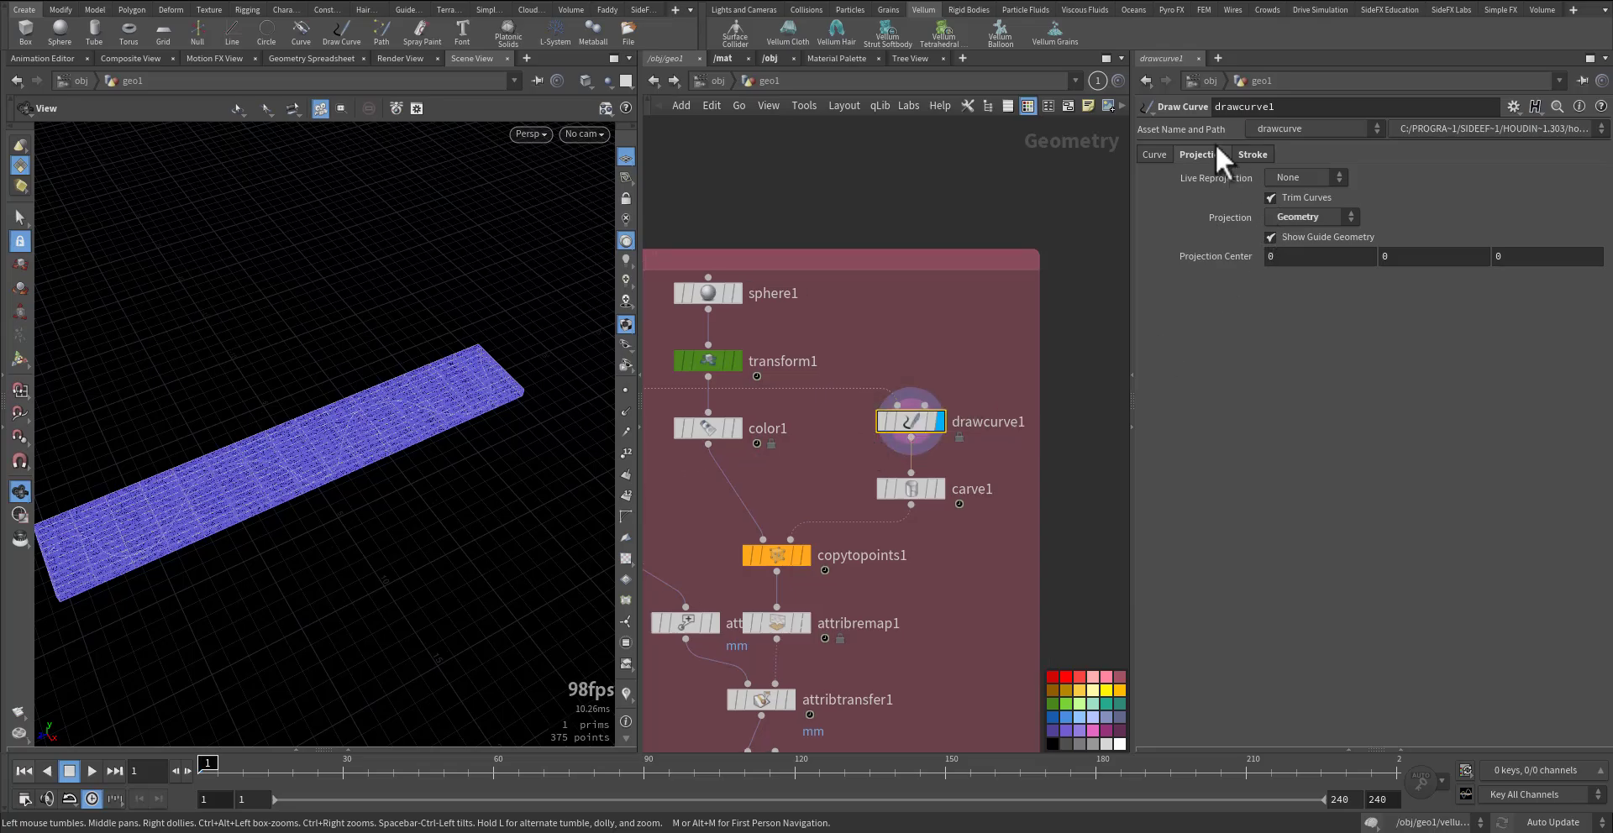
left_click(1317, 220)
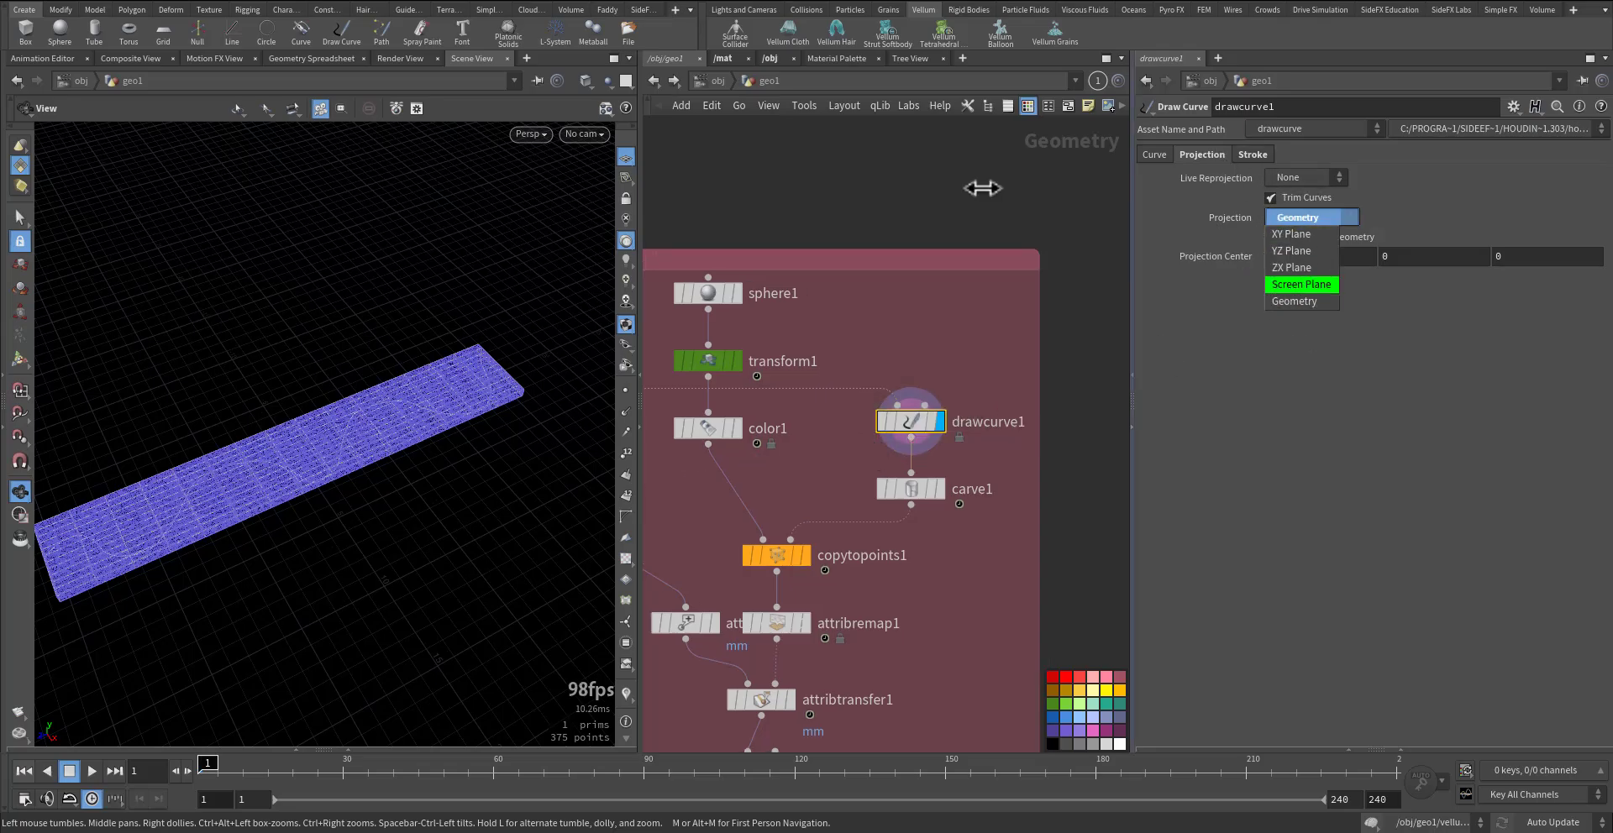
left_click_drag(295, 461, 274, 493)
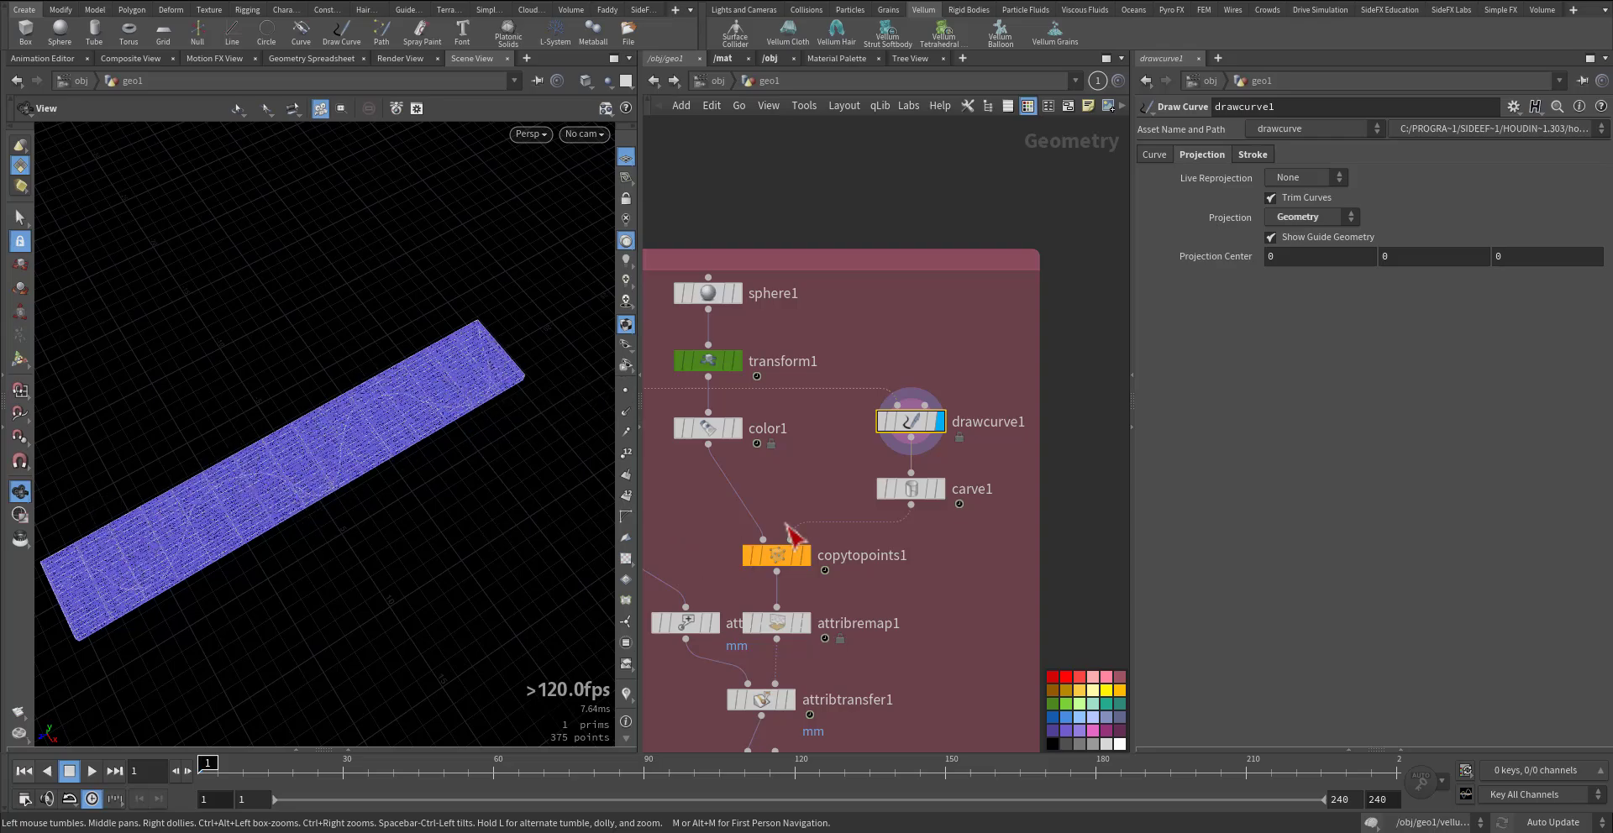
Step: Display the carve1 node, examine its keyframed First U, and clear the box wireframe template
left_click(939, 487)
left_click(915, 486)
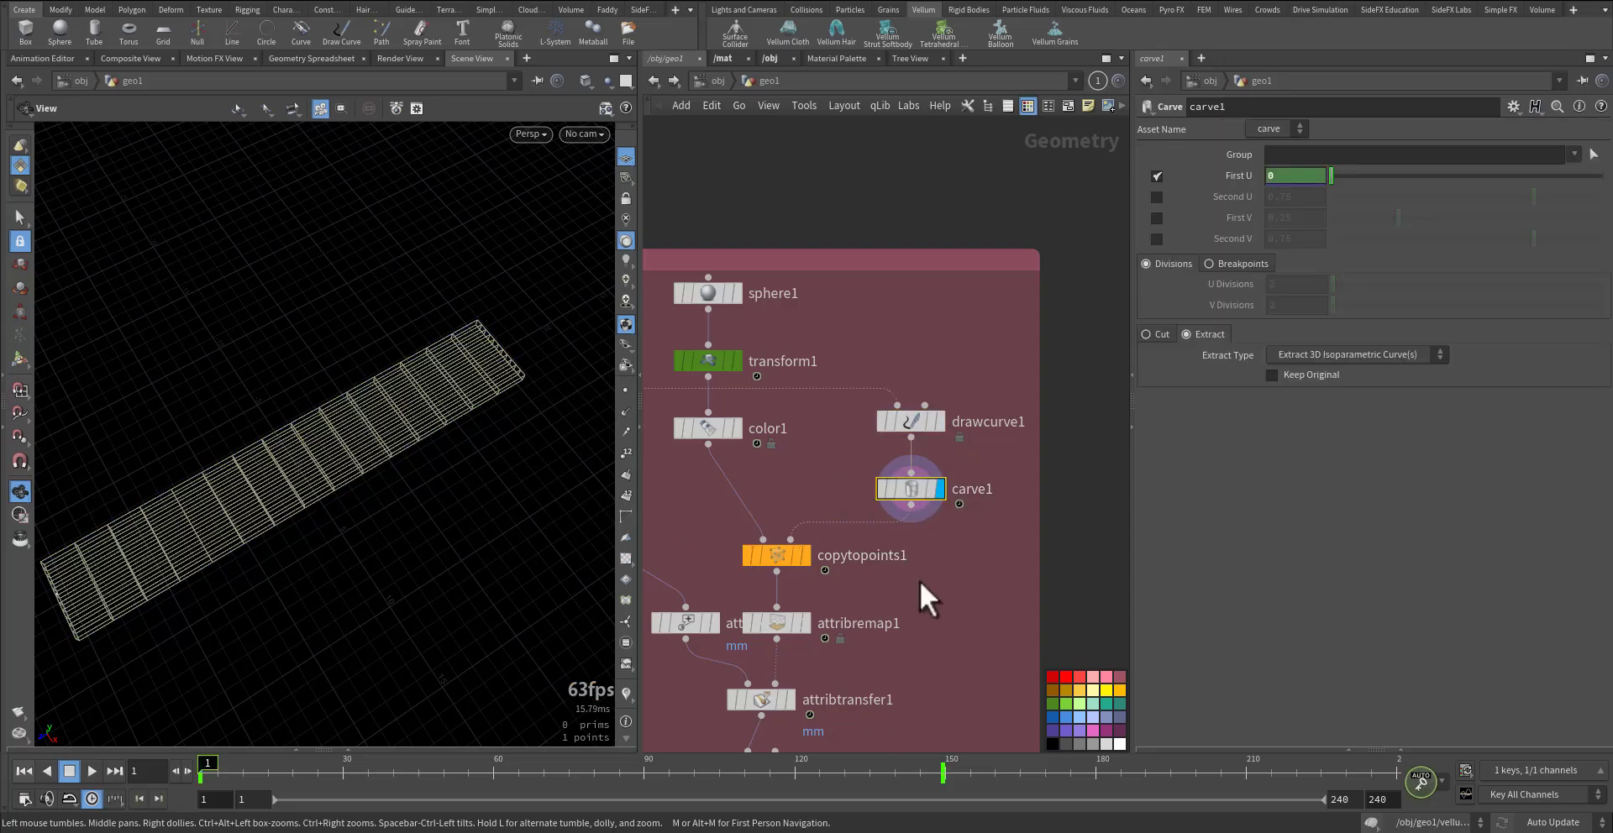
middle_click_drag(913, 584, 950, 496)
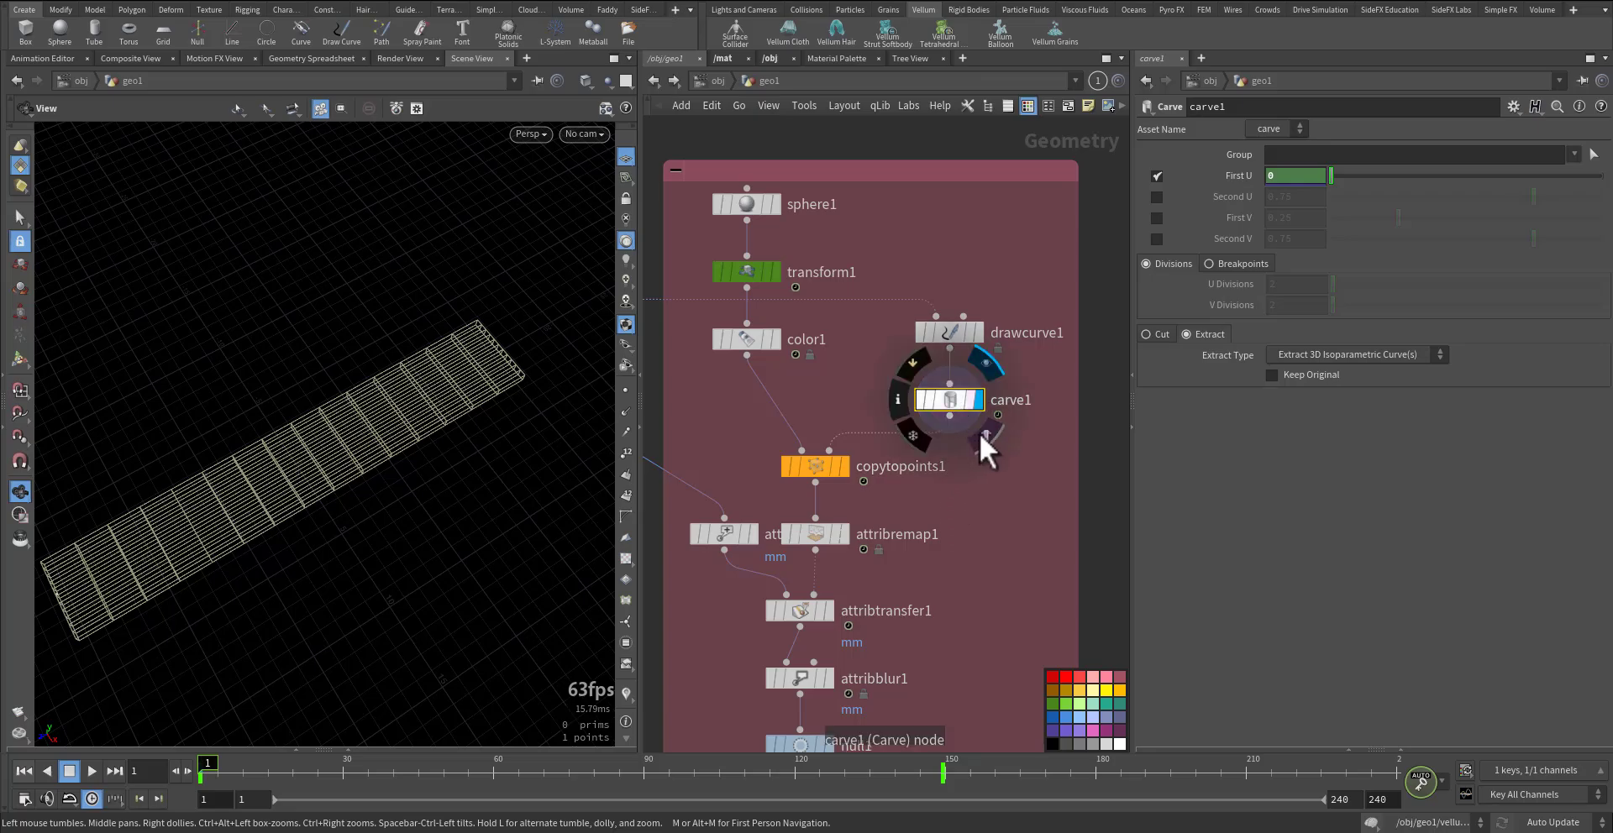
left_click(979, 432)
left_click_drag(201, 537, 406, 434)
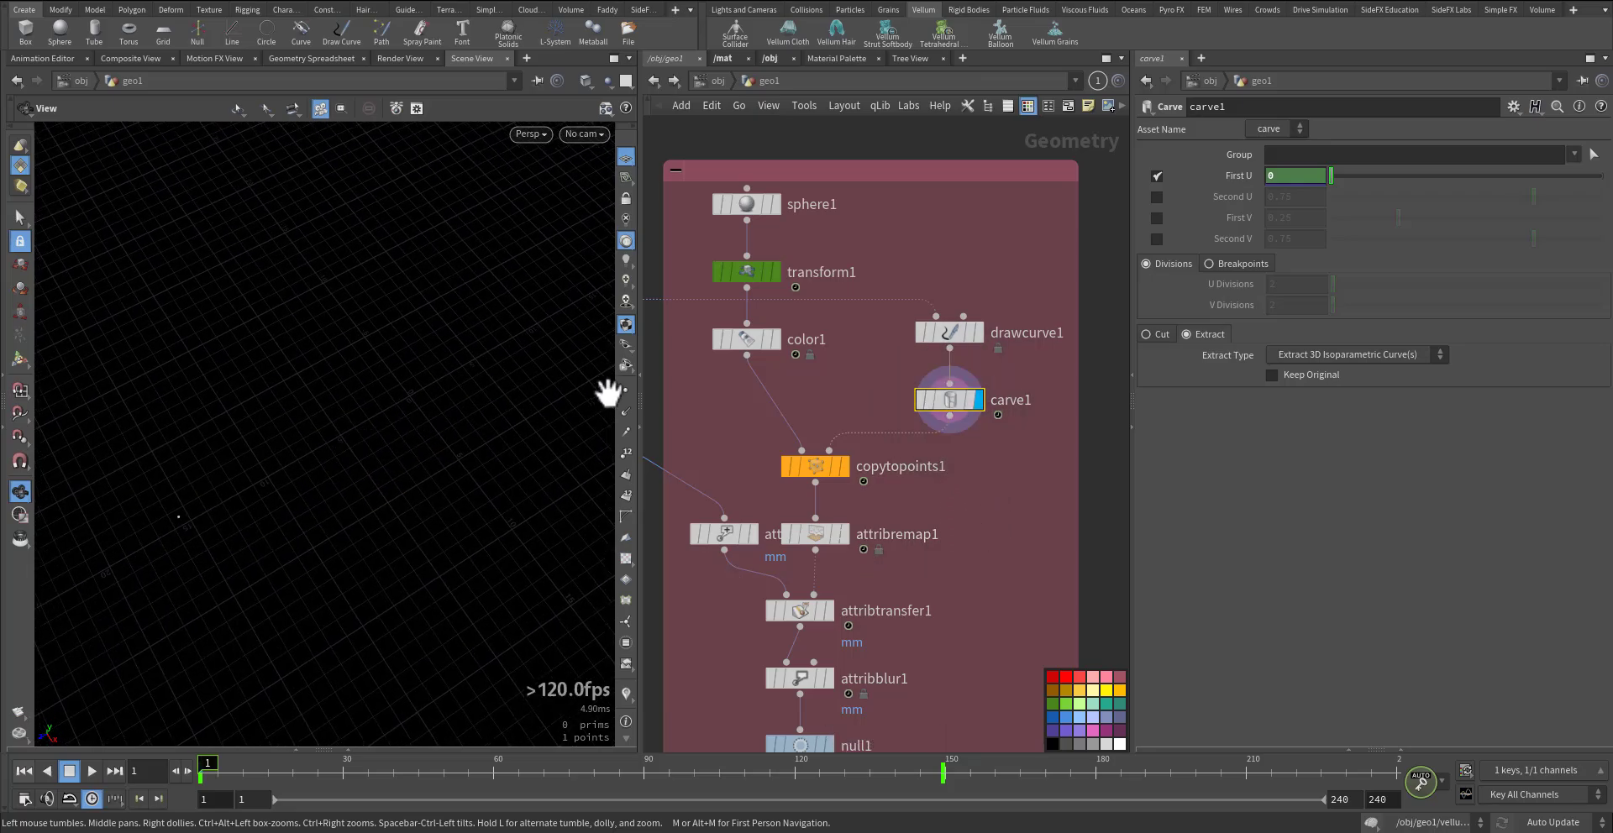
Step: Scrub the timeline to check carve1's animated point and review the extract type options, keeping Extract 3D Isoparametric Curve(s)
left_click(207, 764)
mouse_move(216, 762)
left_mouse_down()
mouse_move(866, 760)
mouse_move(205, 763)
left_mouse_up()
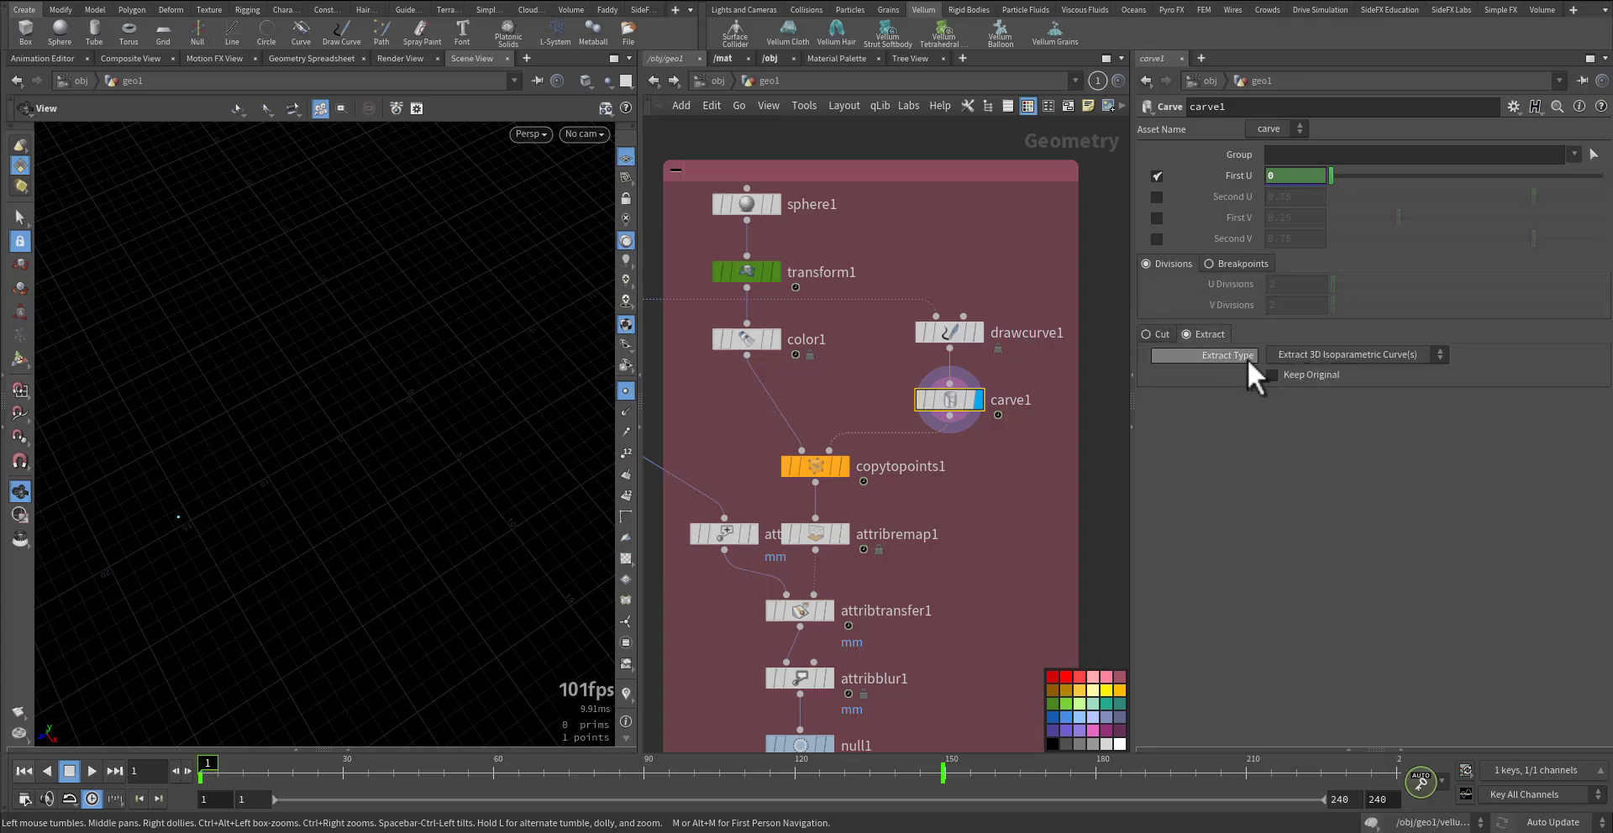
left_click(1348, 358)
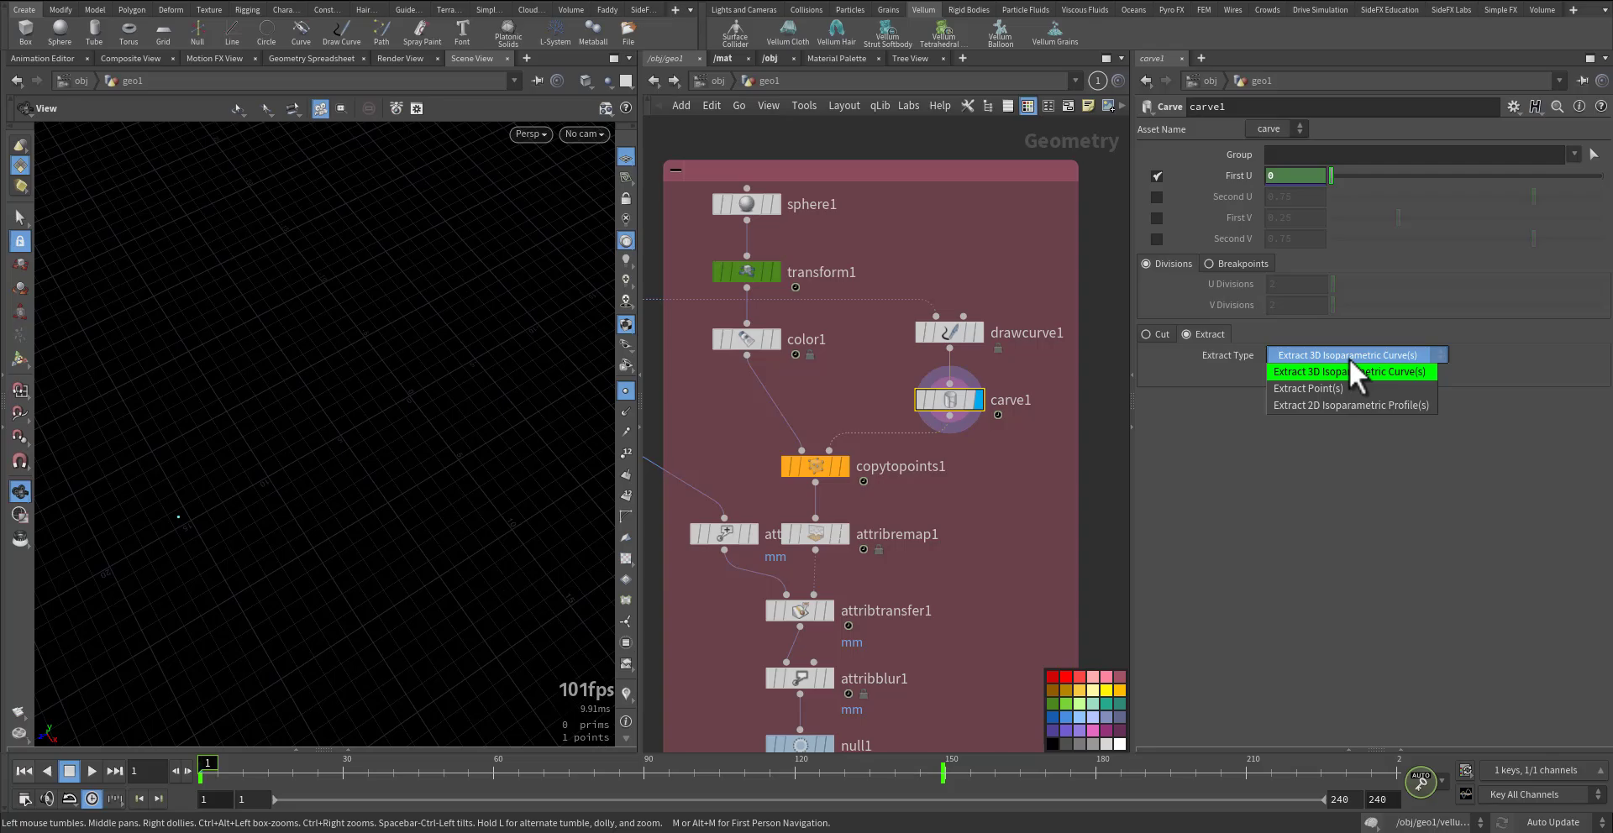
left_click(1348, 358)
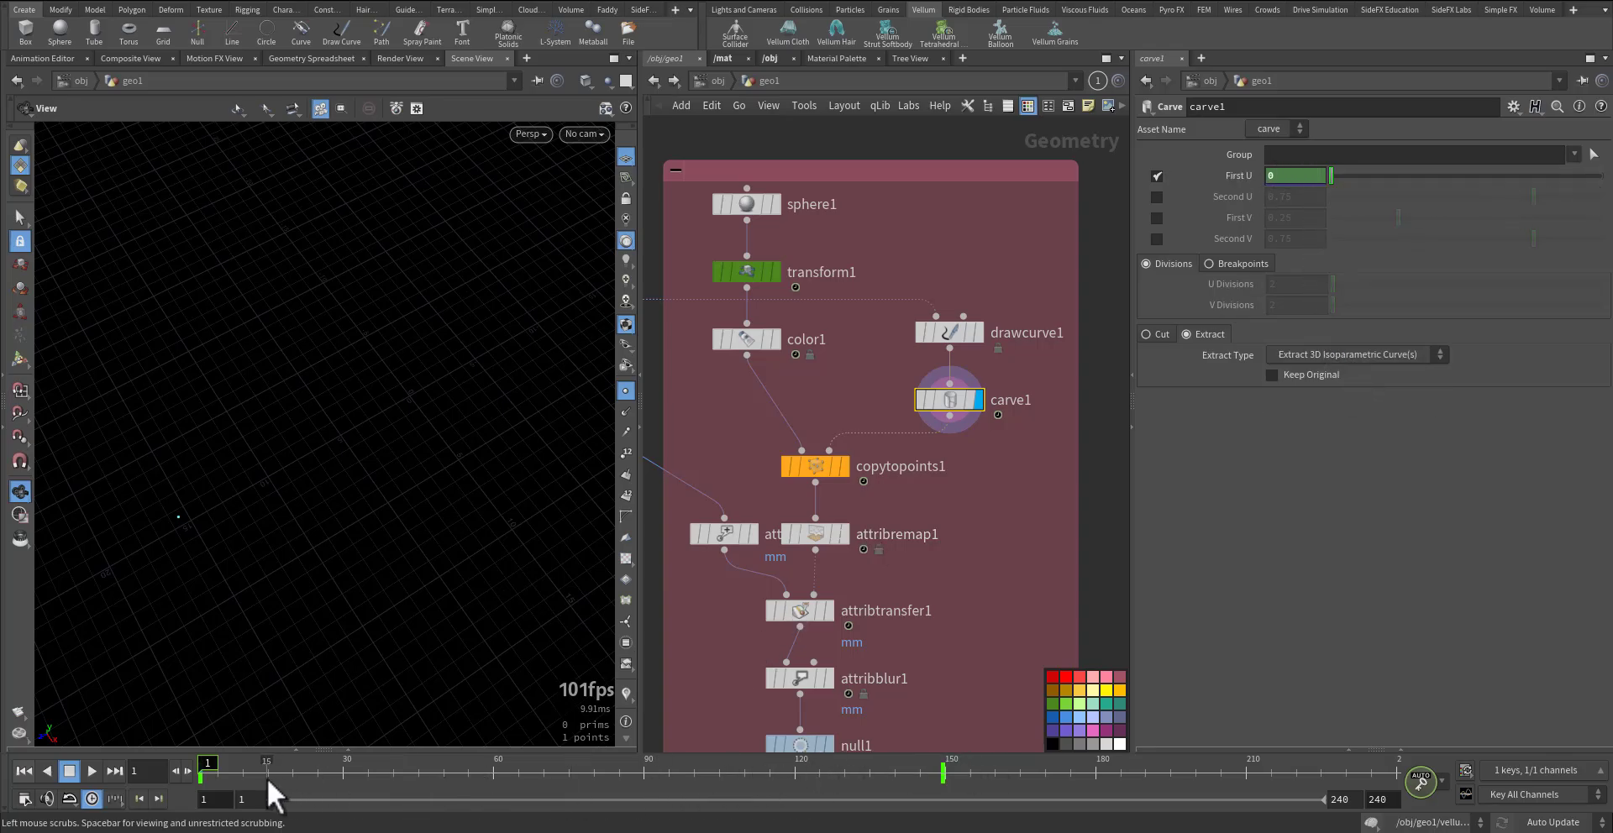
mouse_move(201, 772)
left_mouse_down()
mouse_move(748, 775)
mouse_move(201, 777)
left_mouse_up()
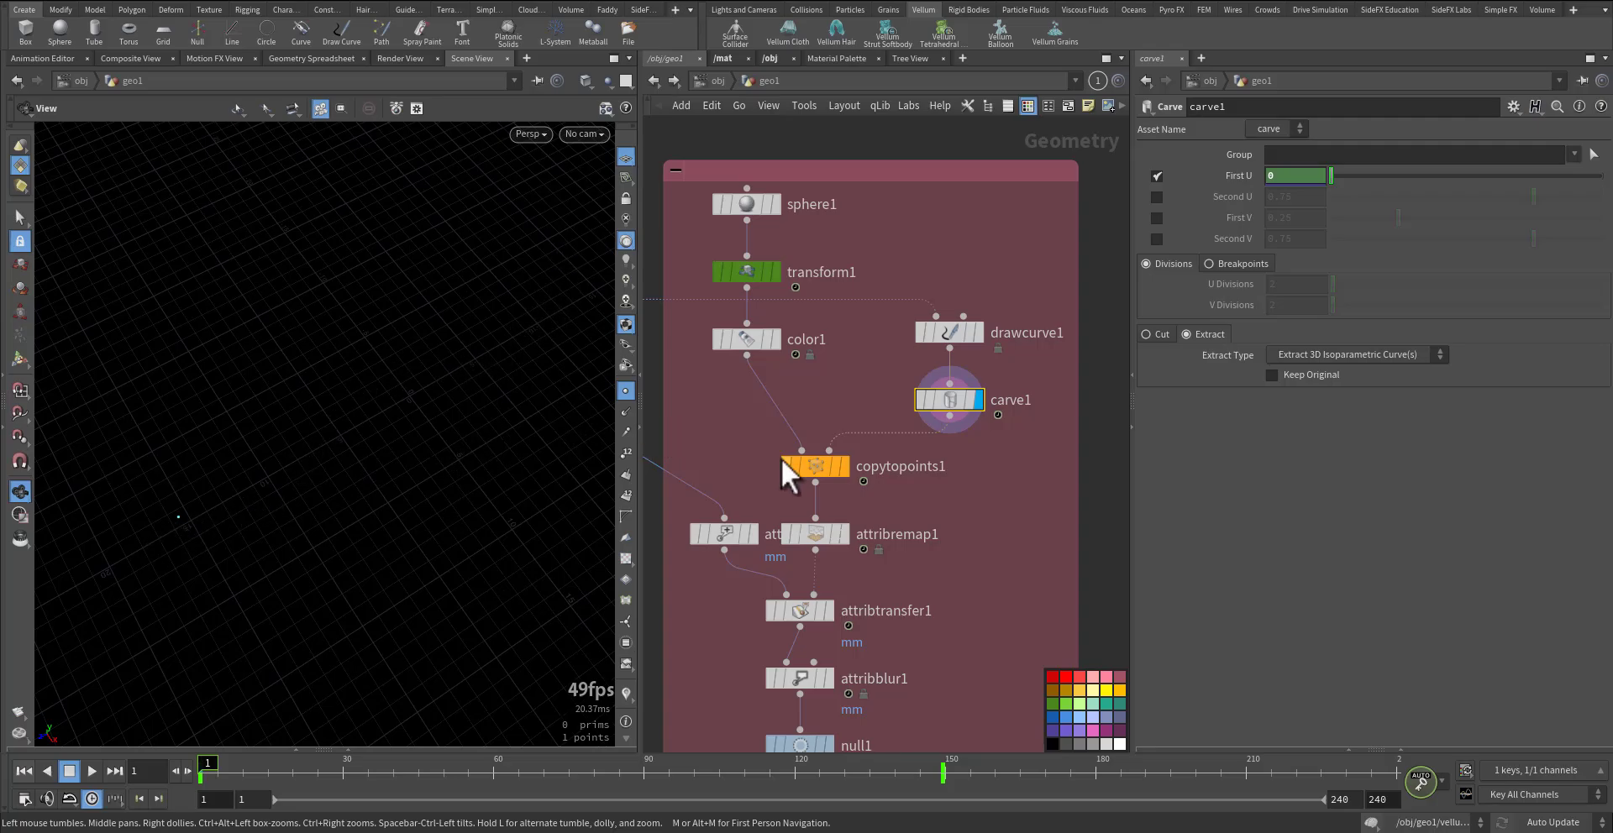
Step: Display the copytopoints1 node and turn off point display to inspect the sphere copied onto the carved point
left_click(837, 465)
left_click(819, 466)
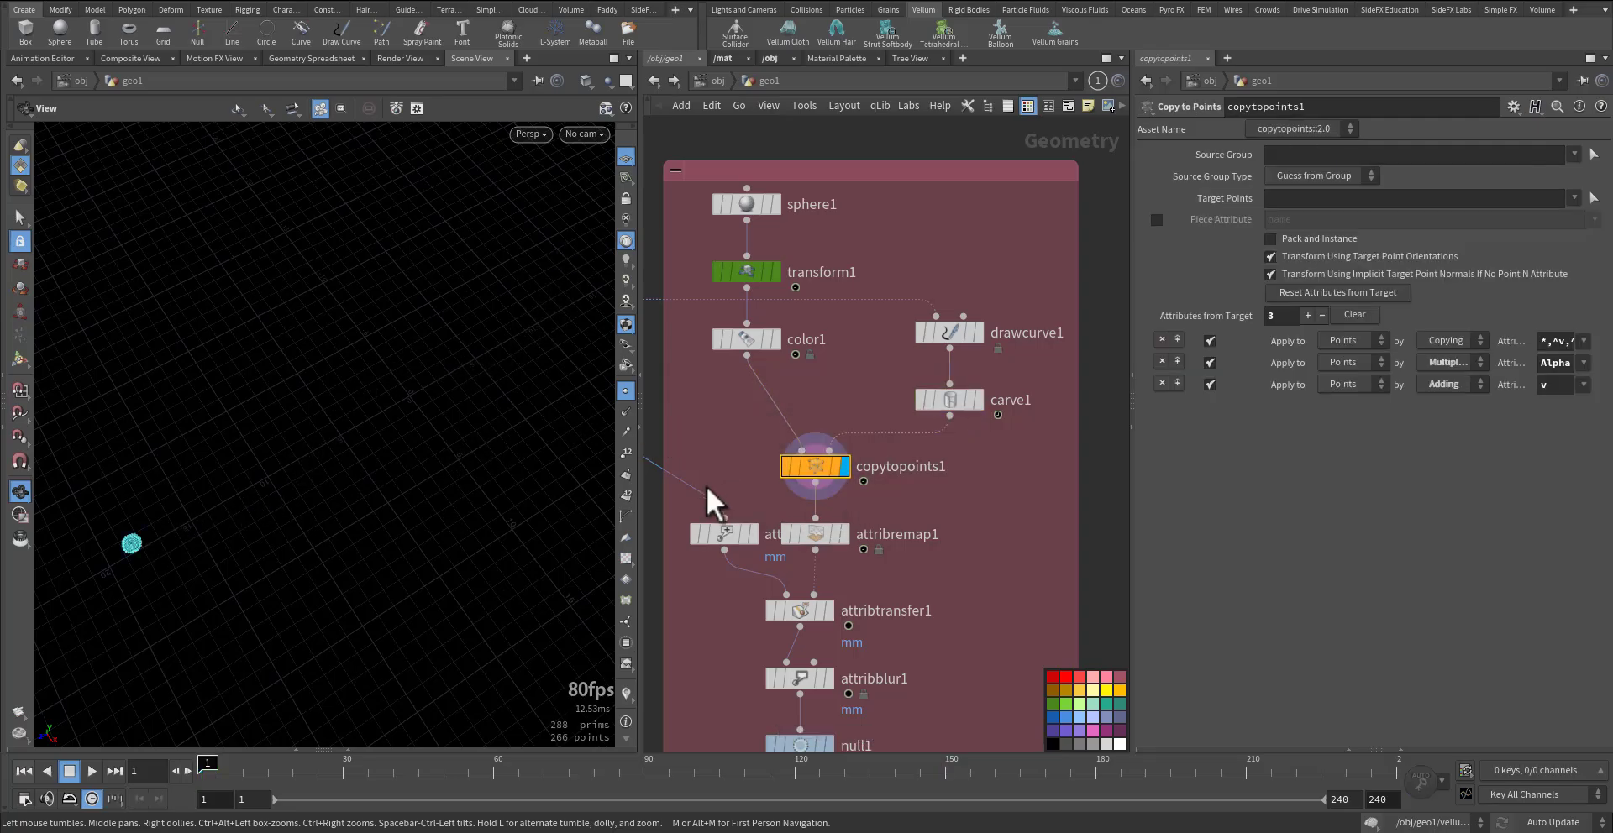
left_click(624, 388)
right_click_drag(267, 523, 327, 497)
middle_click_drag(328, 498, 421, 469)
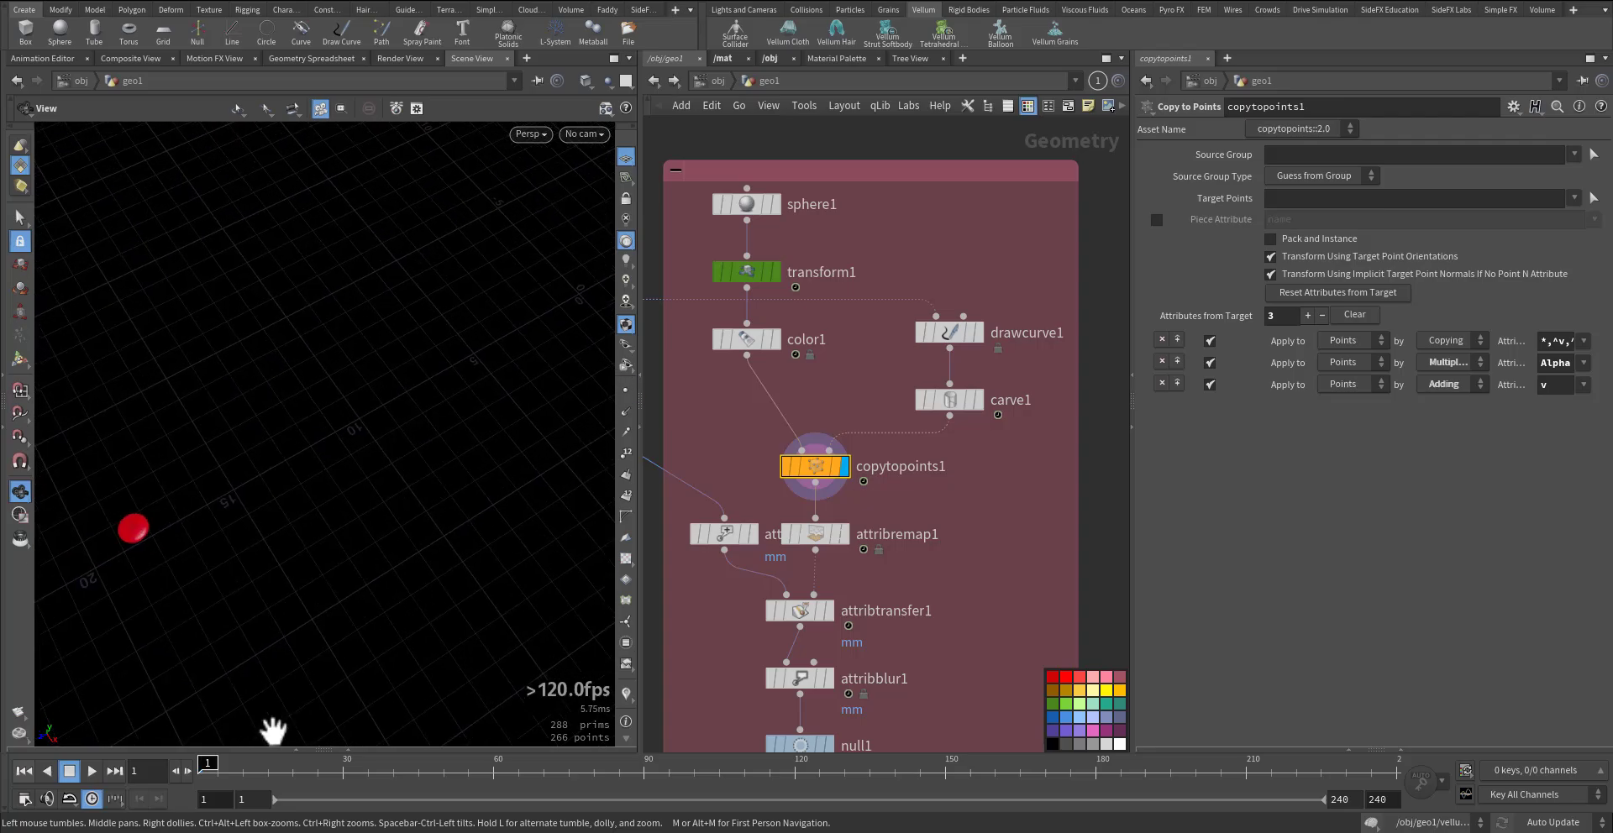
Step: Display the transform1 node, examine its animated Uniform Scale curve in the Animation Editor, and close the editor
mouse_move(215, 763)
left_mouse_down()
mouse_move(683, 764)
mouse_move(787, 790)
mouse_move(239, 768)
mouse_move(658, 759)
mouse_move(299, 791)
mouse_move(198, 767)
left_mouse_up()
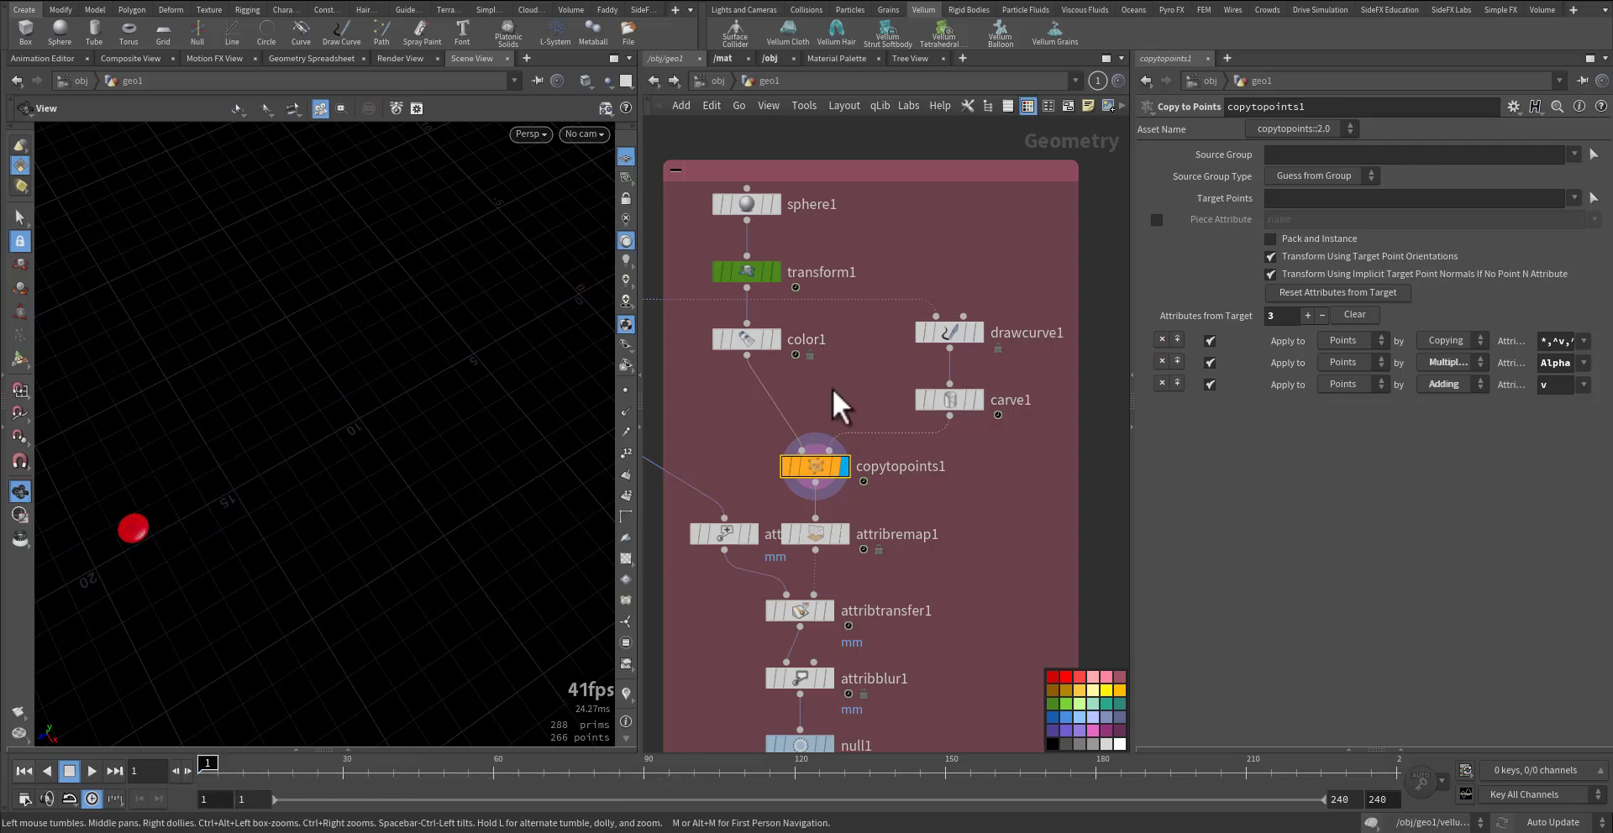
middle_click_drag(858, 366, 971, 380)
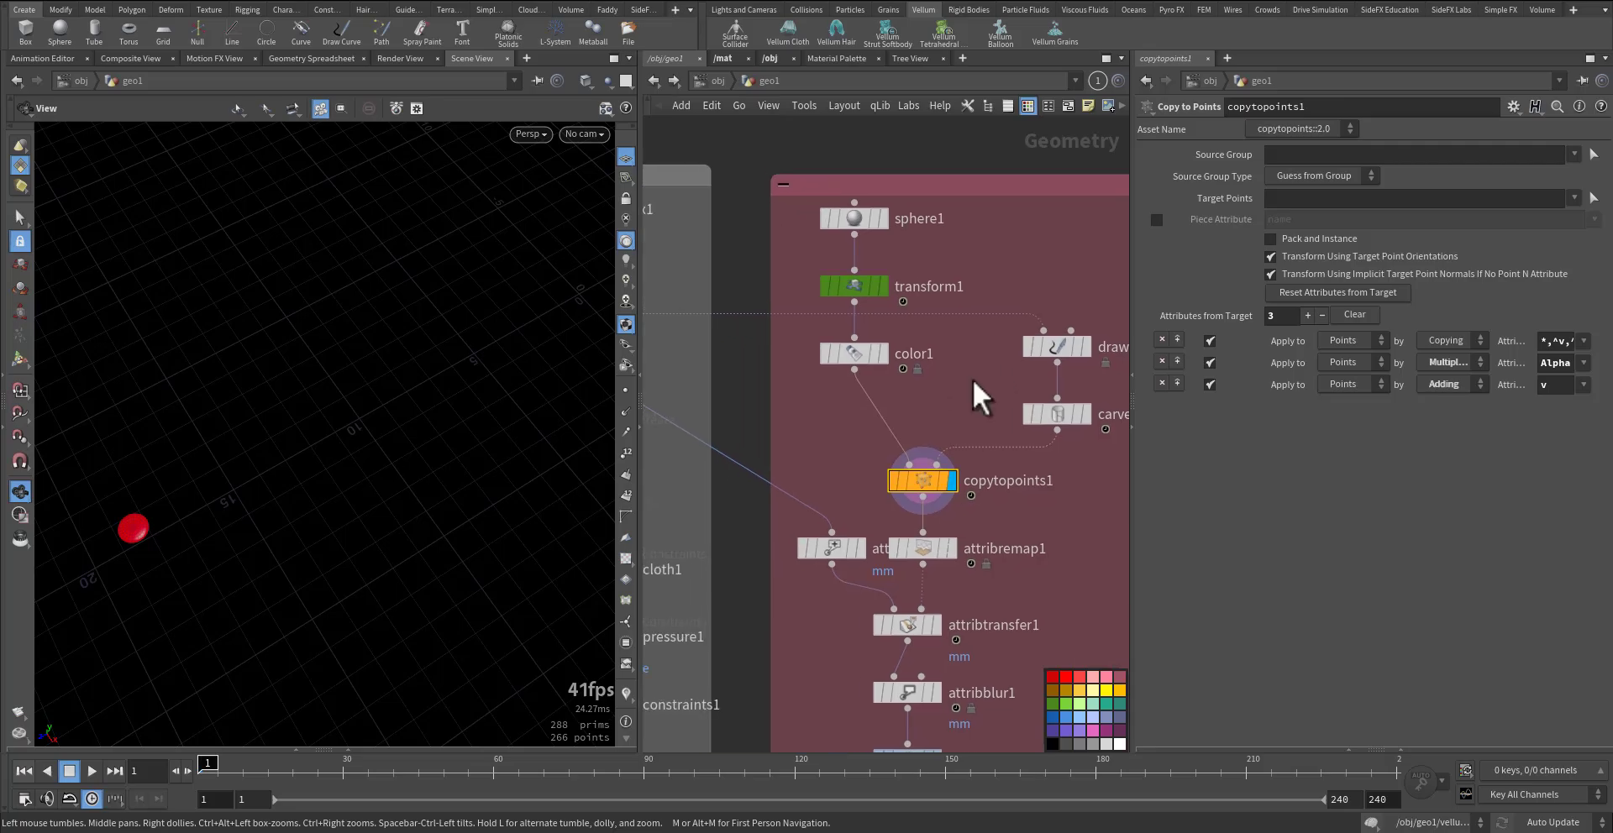
left_click(880, 286)
left_click(862, 289)
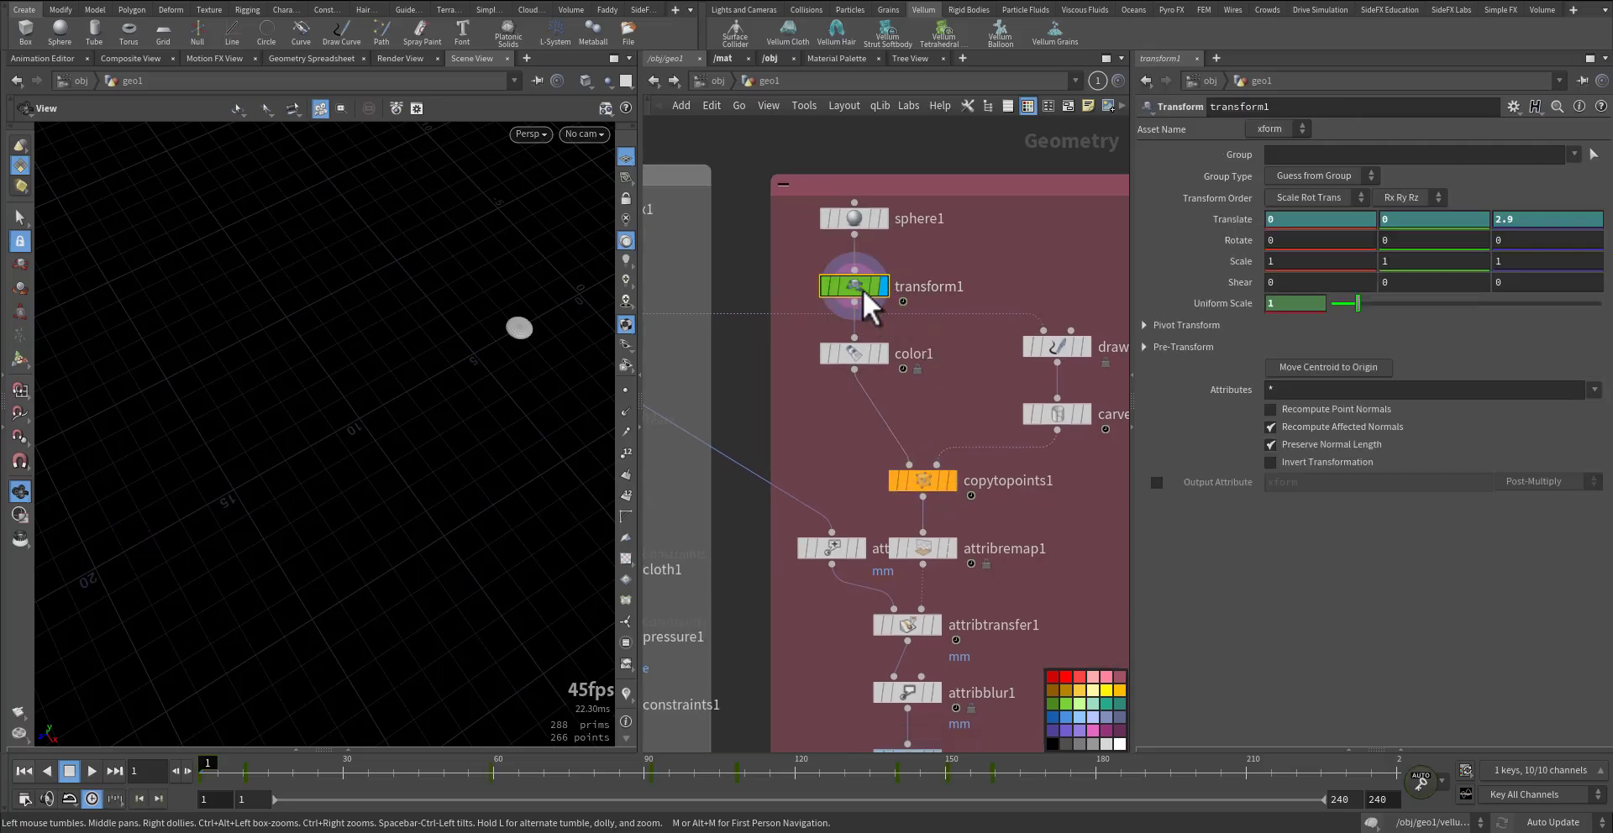
left_click(1283, 302, "shift")
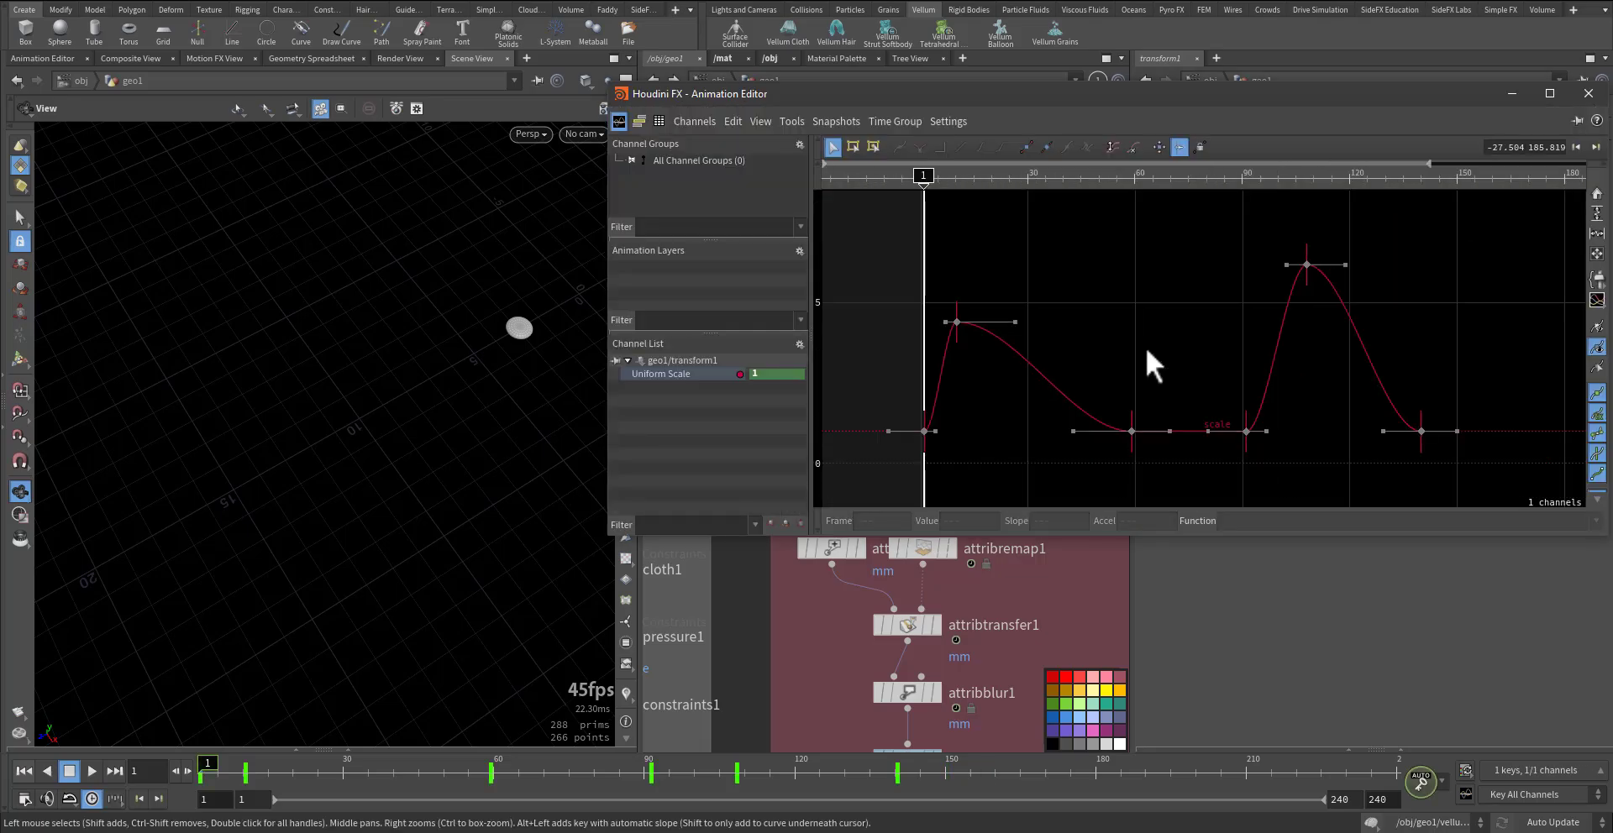
left_click(1588, 93)
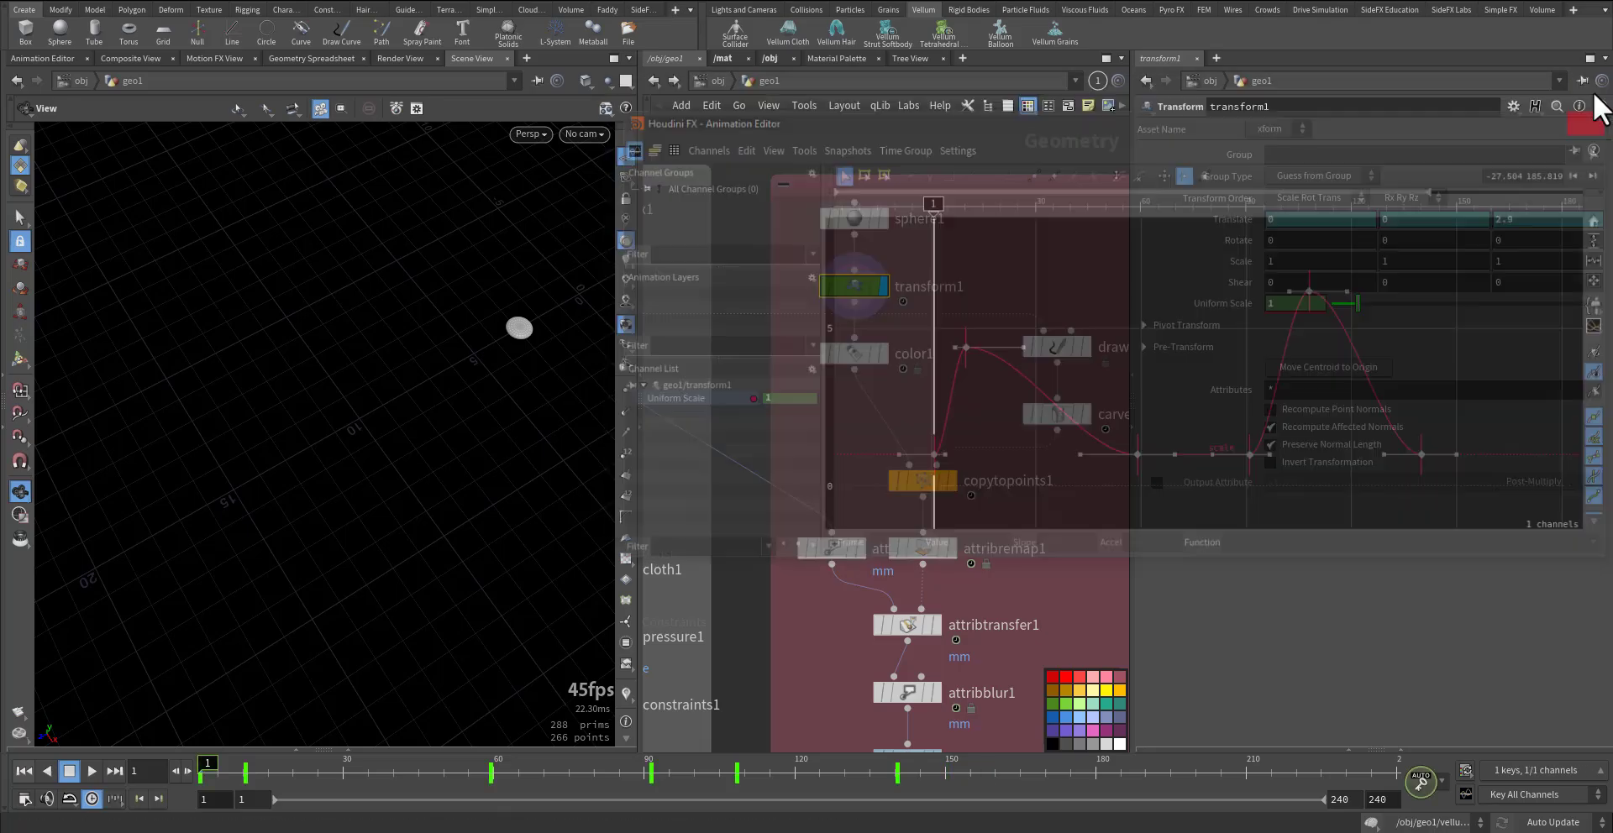
Step: Display the attribremap1 node and review its remap from Cd to mm, including the Output Min and Output Max fields
middle_click_drag(1036, 579, 1047, 432)
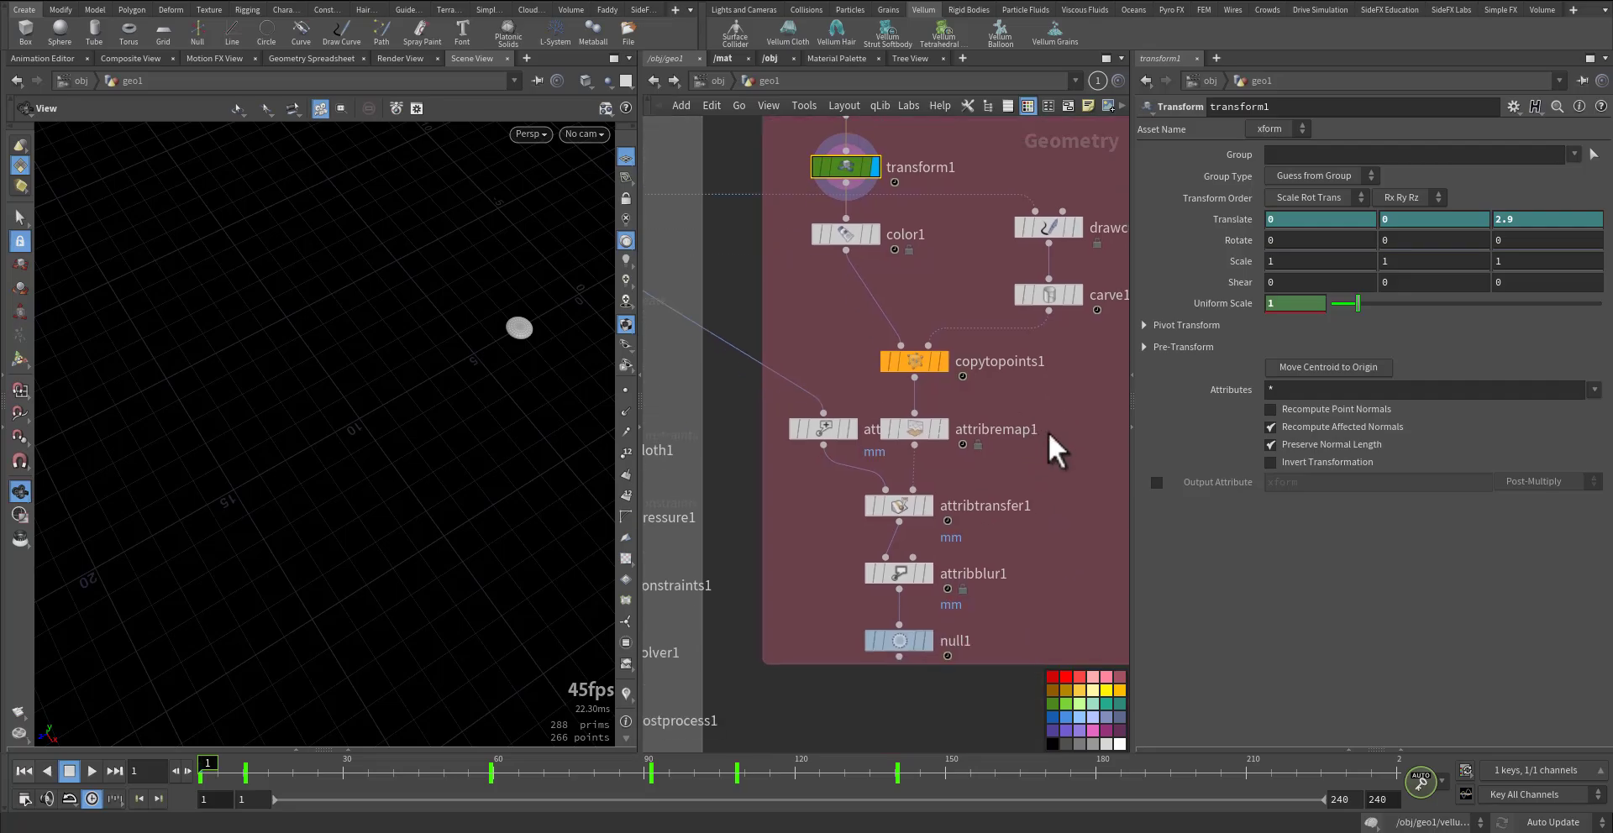
left_click(945, 430)
left_click(919, 430)
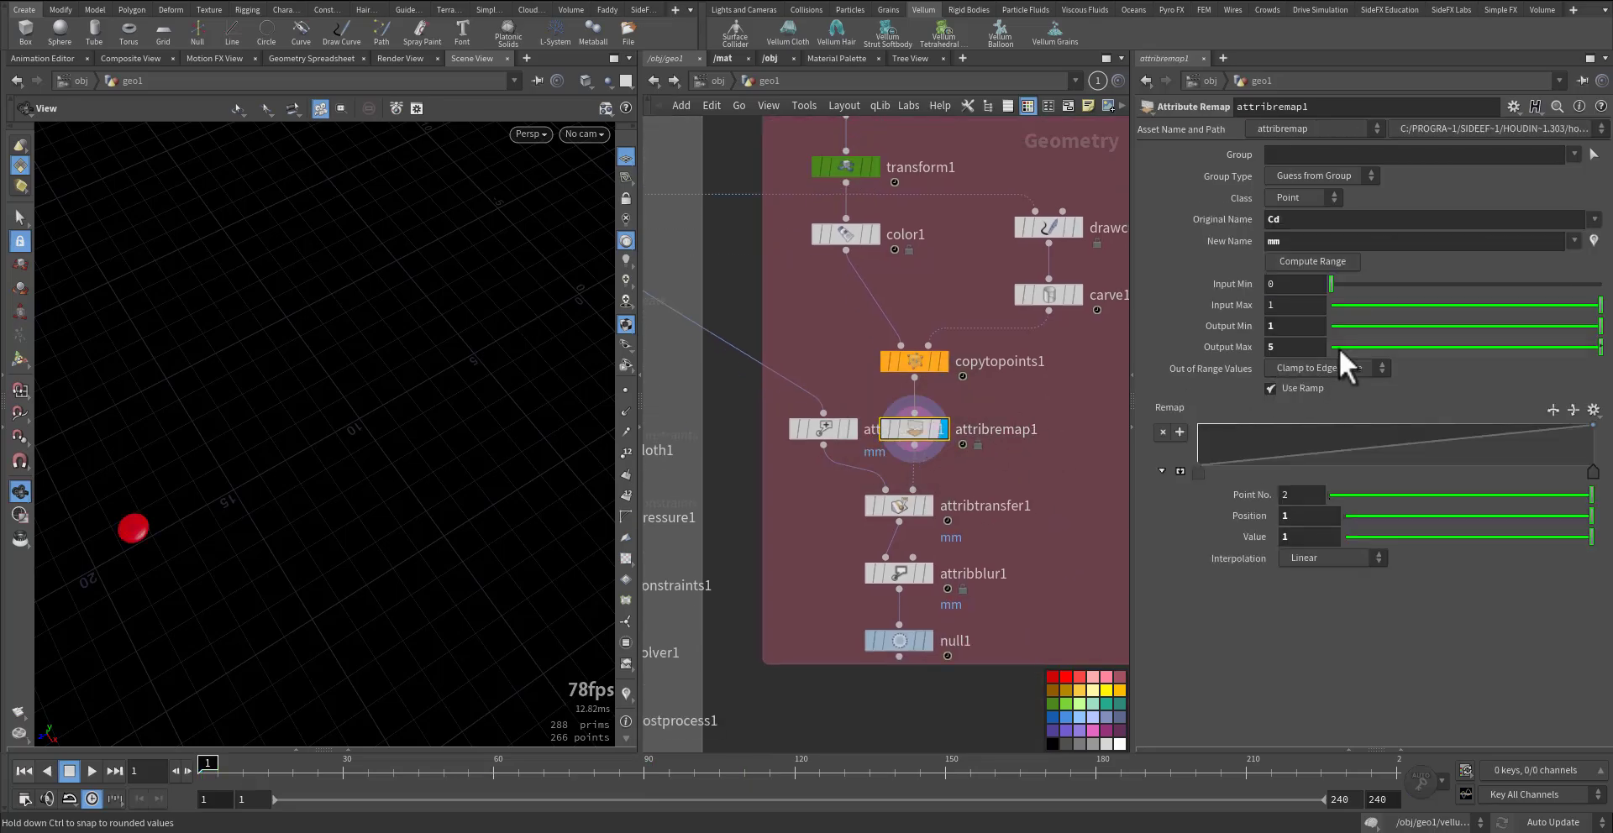
left_click(1273, 219)
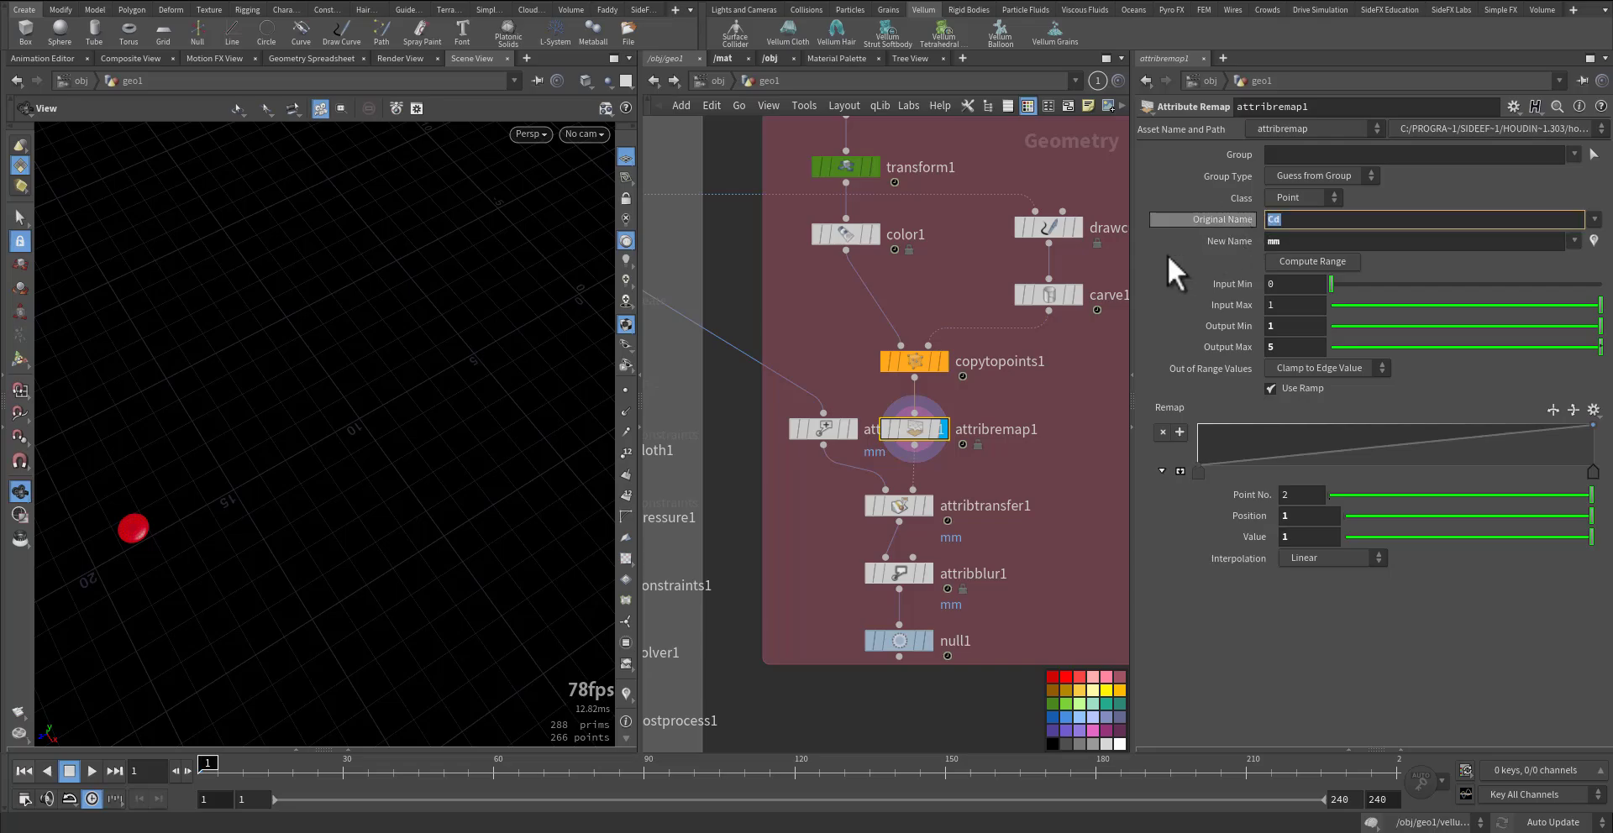
left_click(1304, 242)
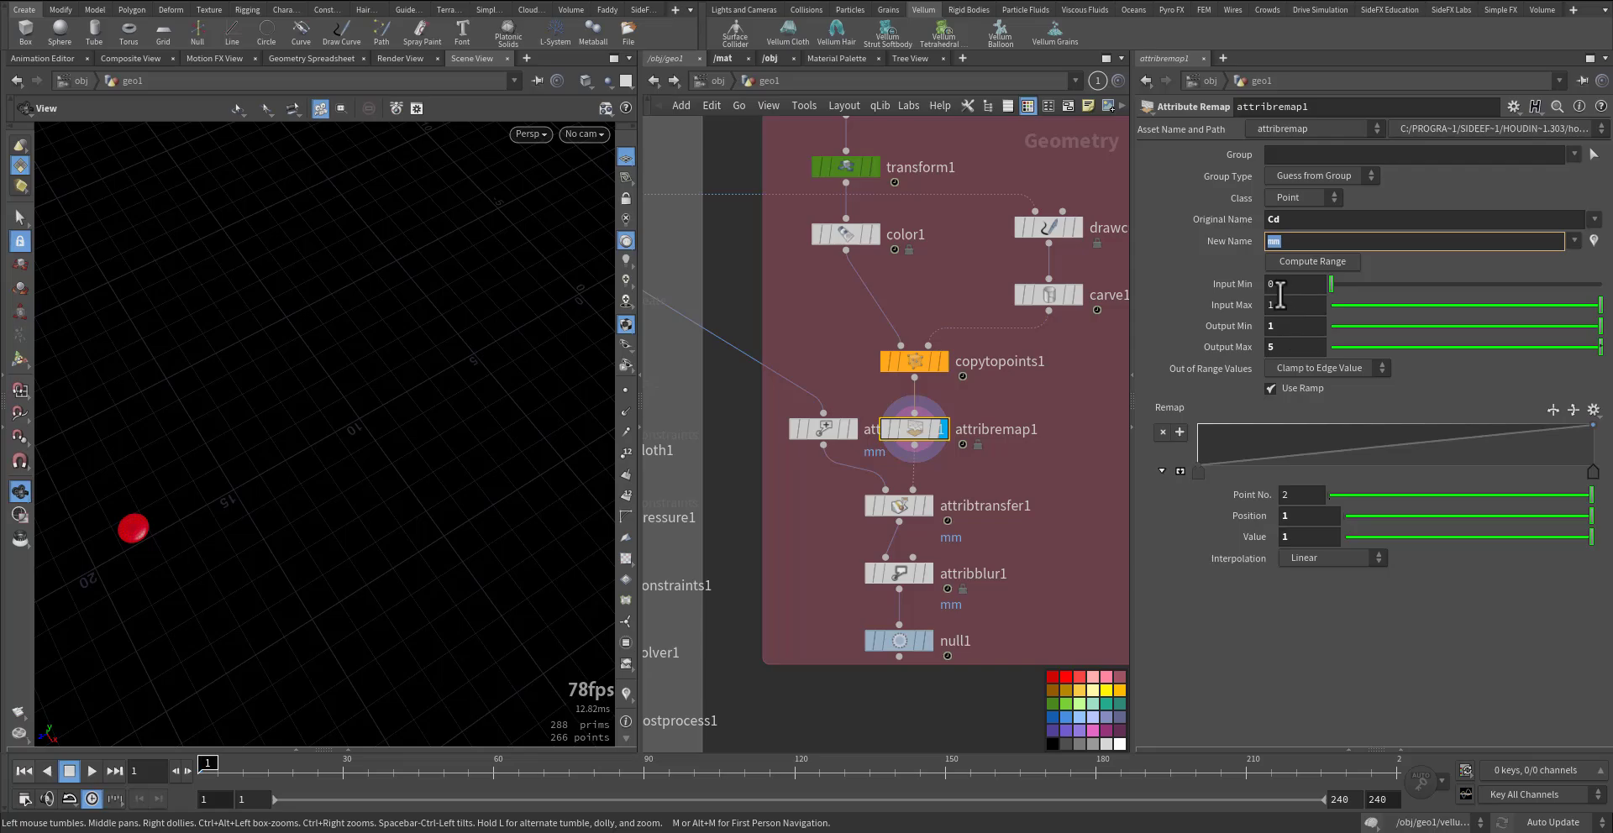
left_click(1276, 328)
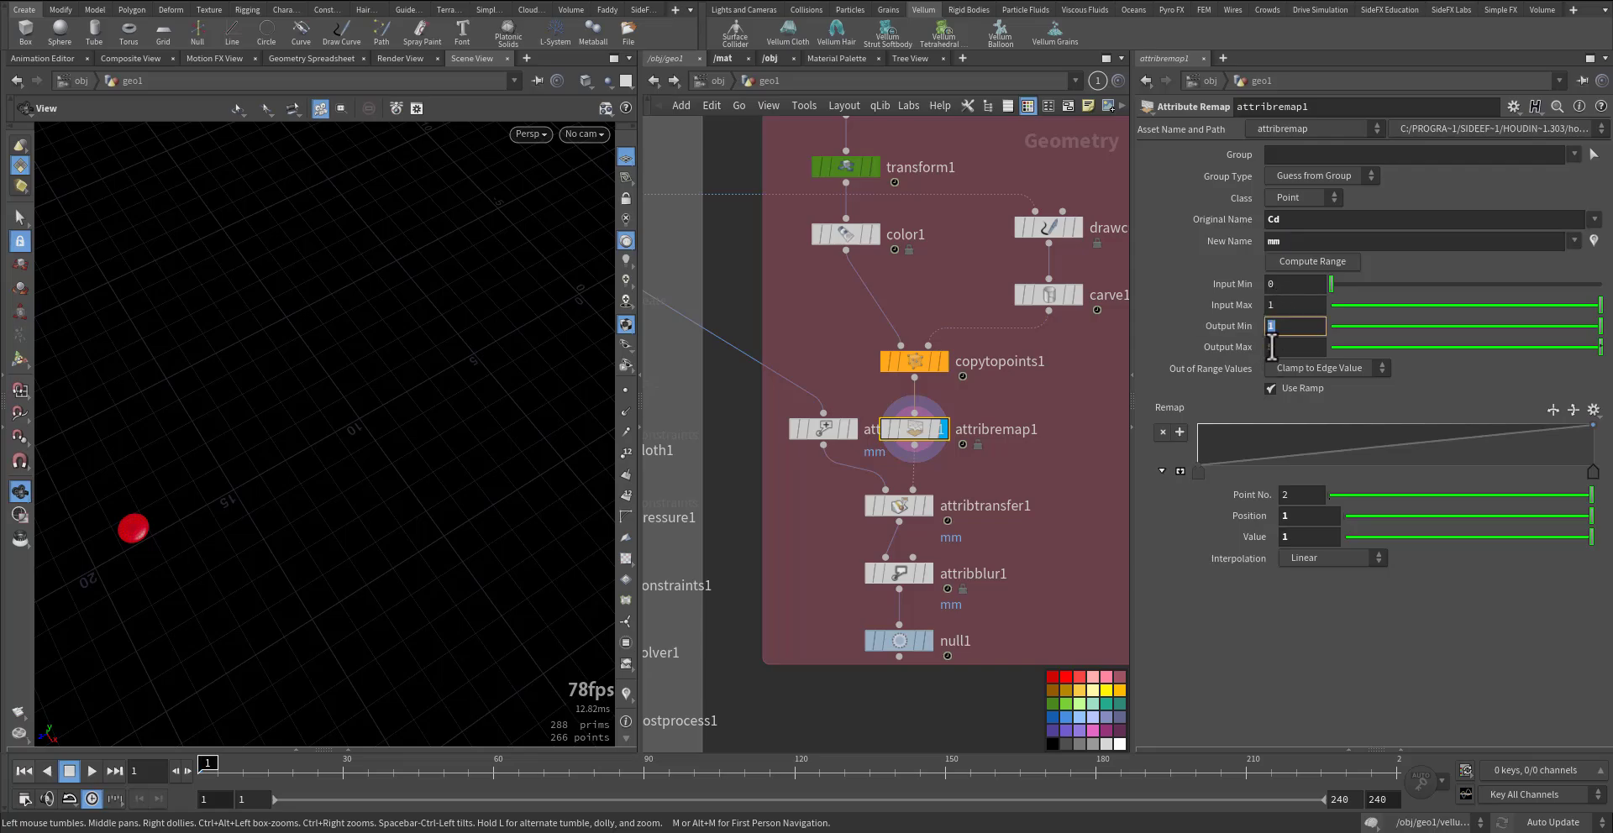
left_click(1272, 347)
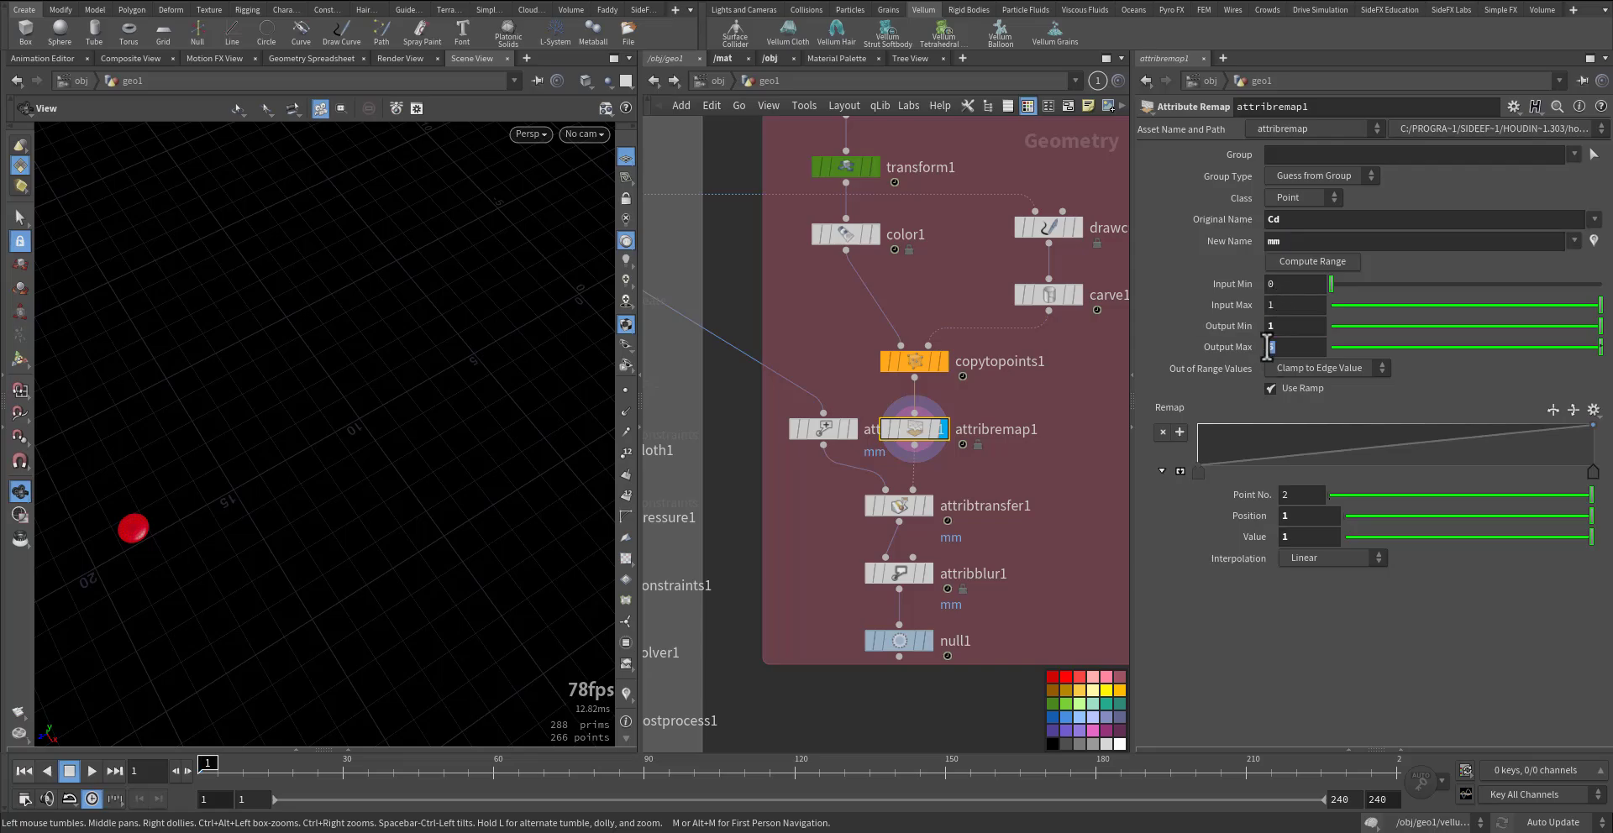
left_click(907, 428)
Step: Display the remeshed box, then display attribcreate1 and review the mm point attribute's value
middle_click_drag(803, 482, 995, 579)
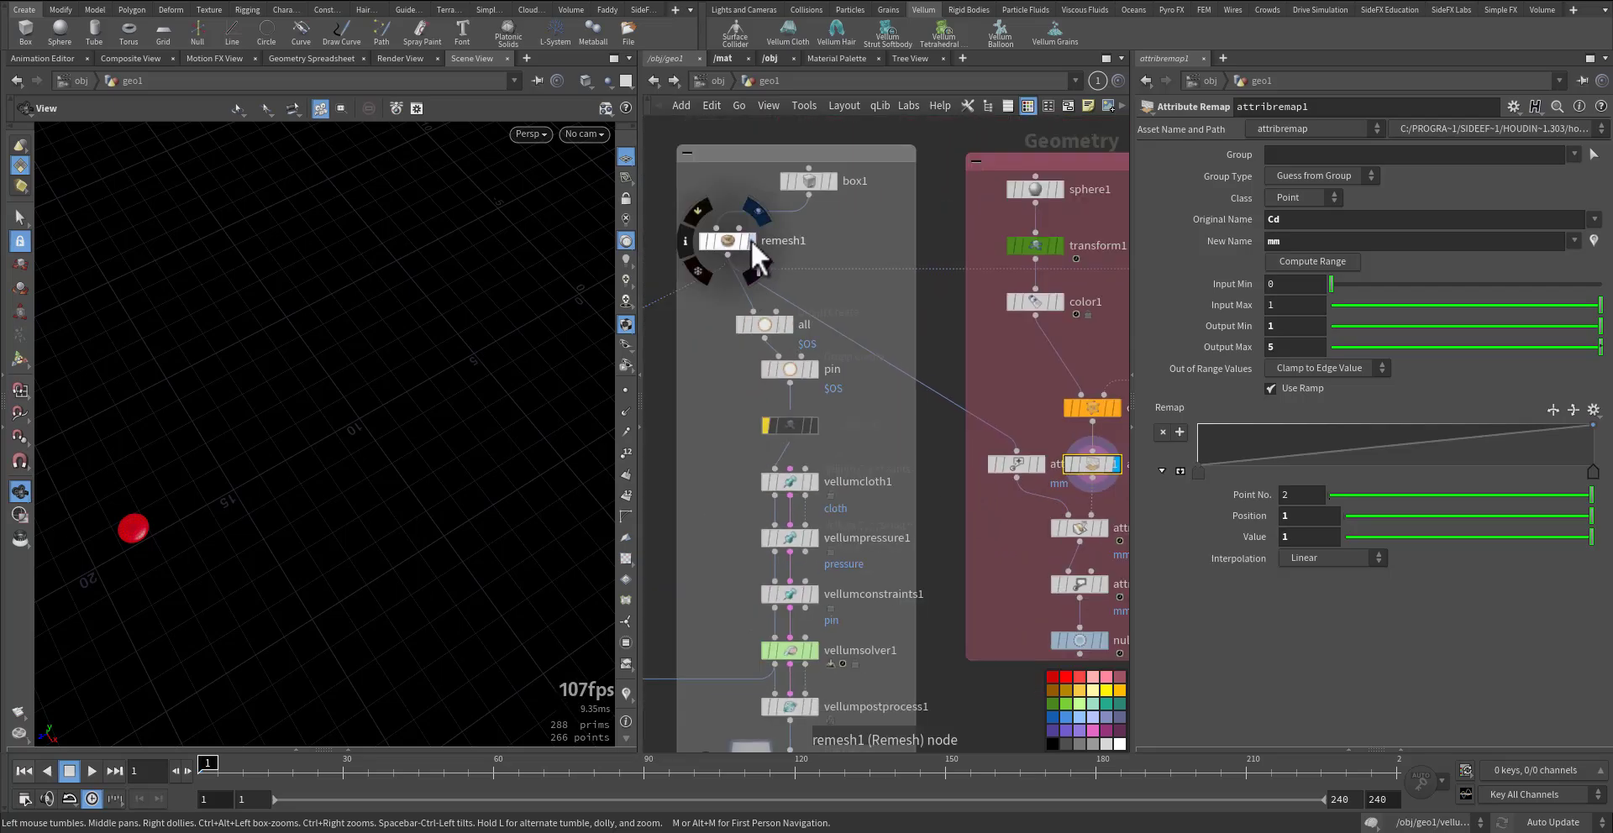
left_click(751, 239)
scroll(293, 445, "up", 3)
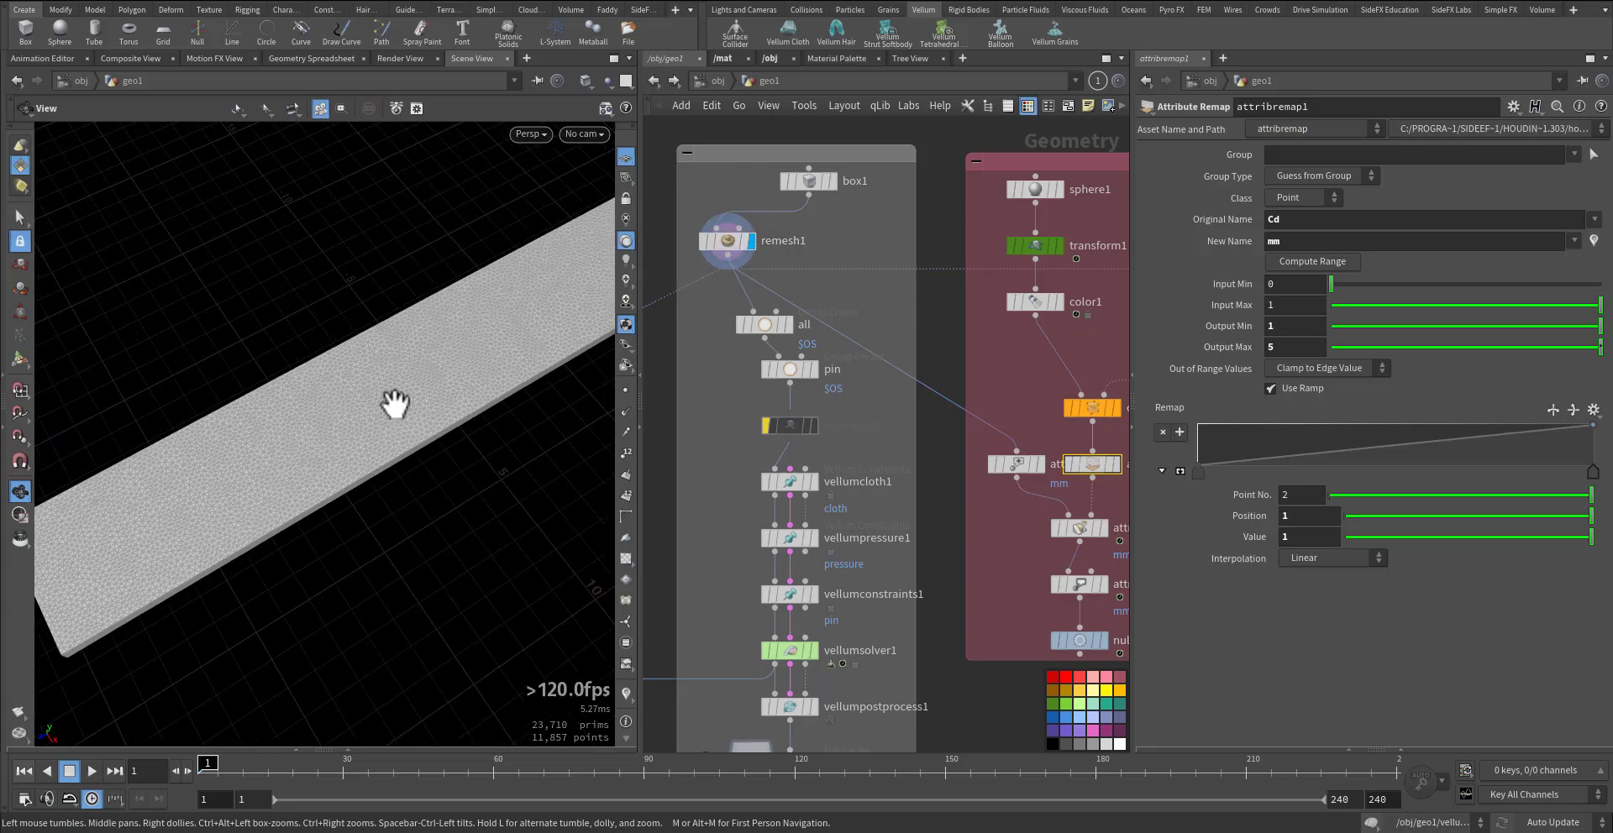
middle_click_drag(978, 517, 900, 462)
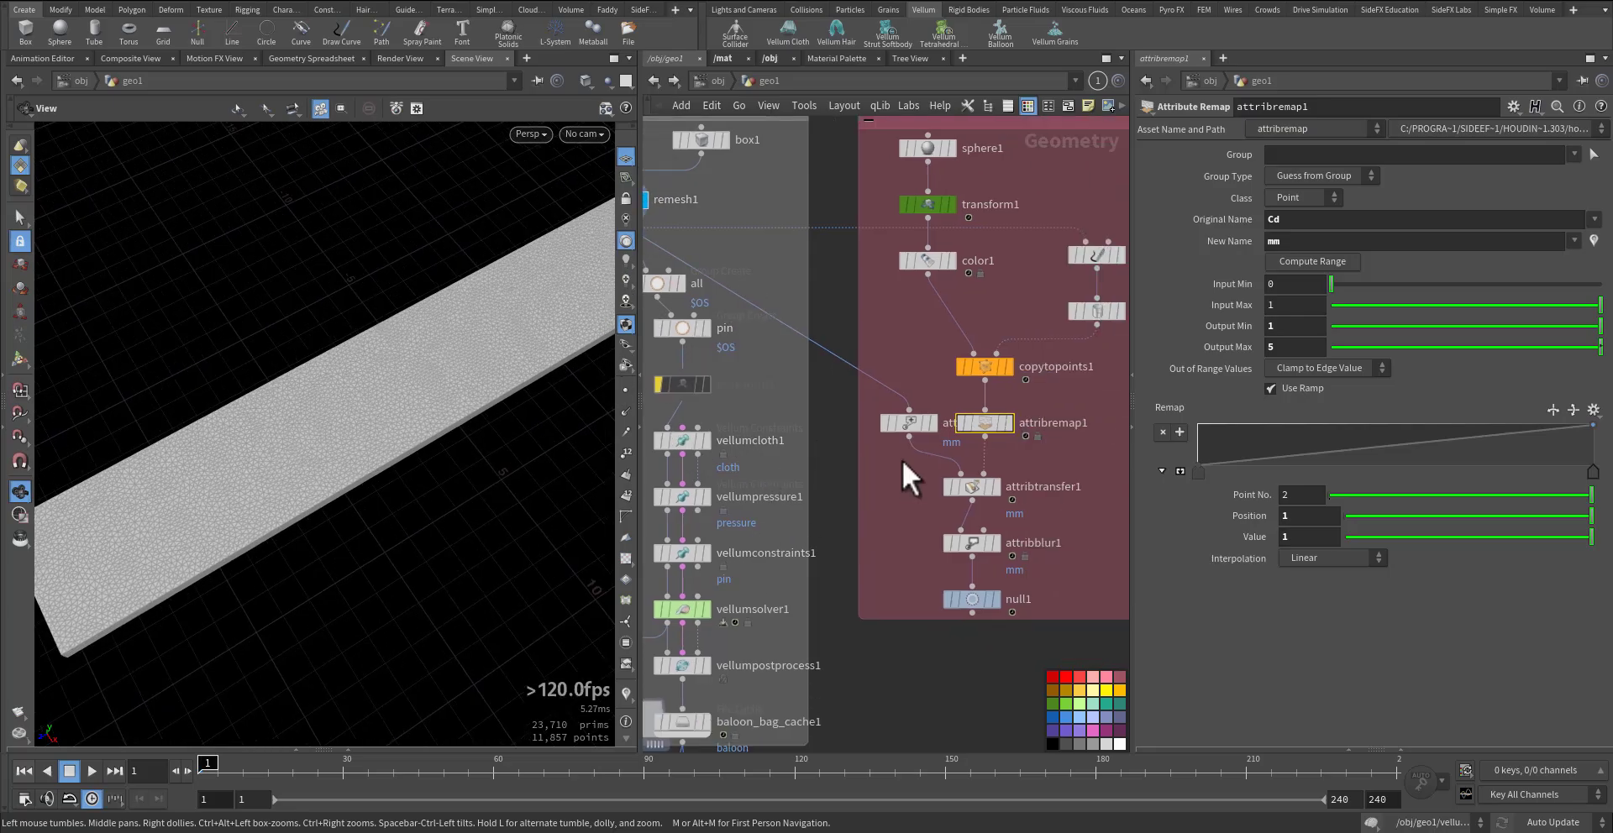
left_click(913, 422)
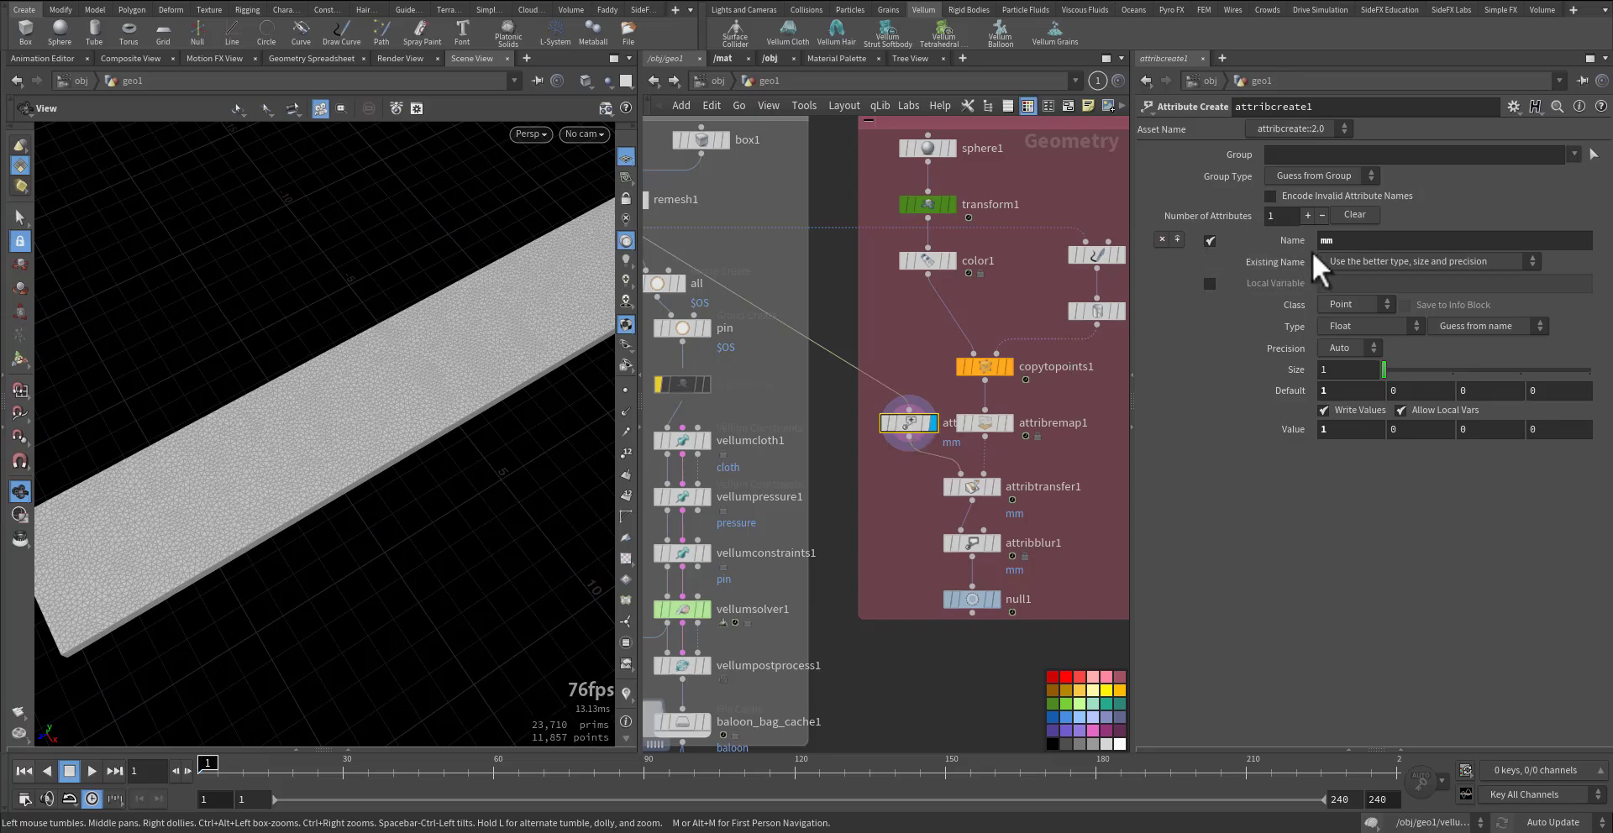
left_click_drag(1329, 392, 1286, 432)
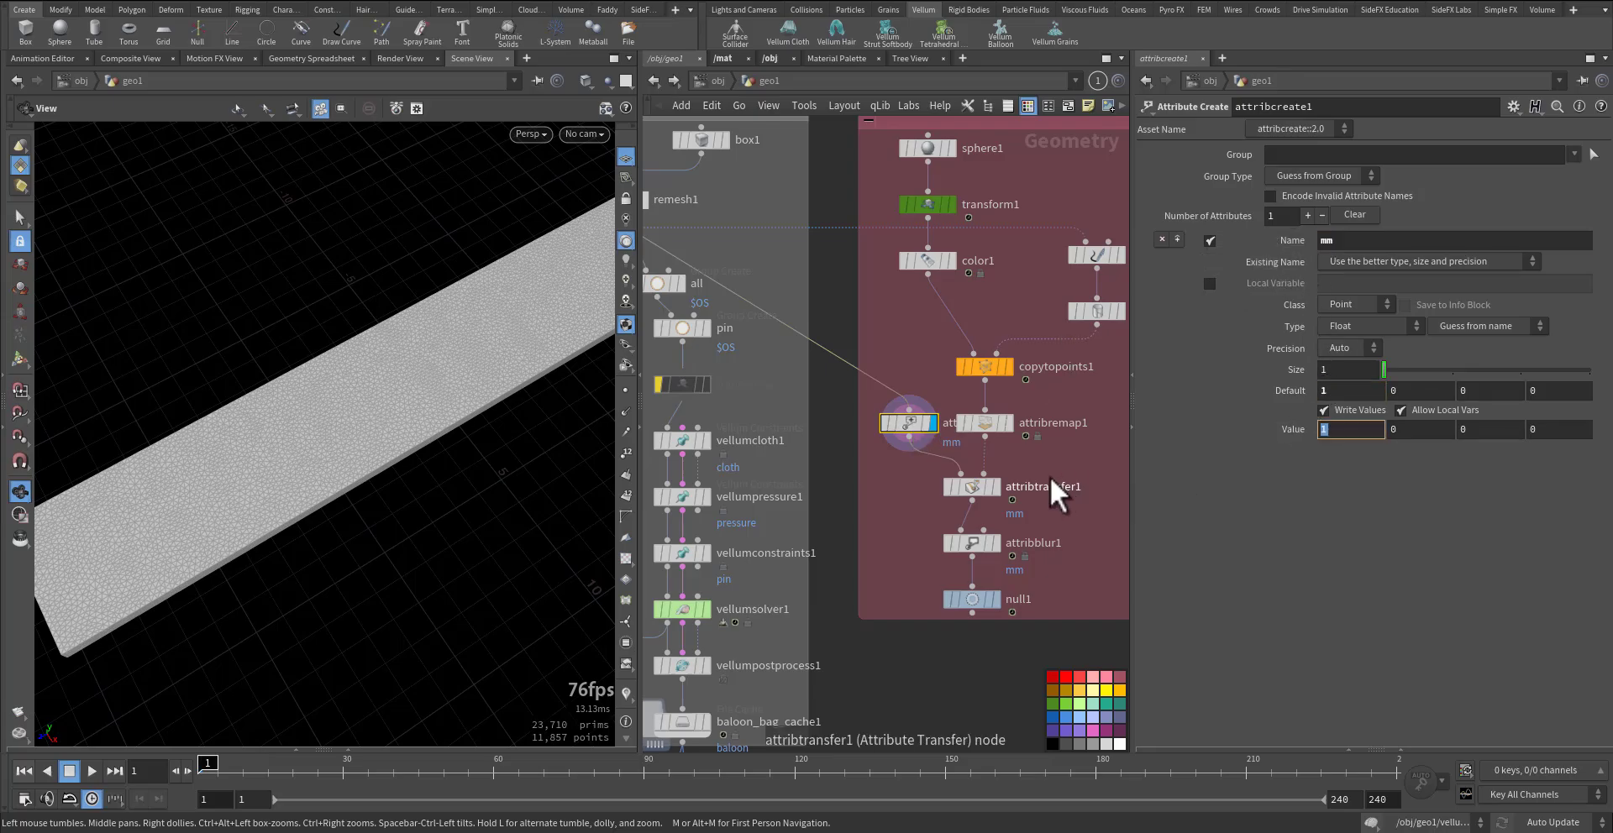
Step: Display attribtransfer1, turn on the mm visualizer, and scrub to frame 130 to inspect the transferred attribute on the box
scroll(1046, 453, "up", 6)
left_click(1004, 419)
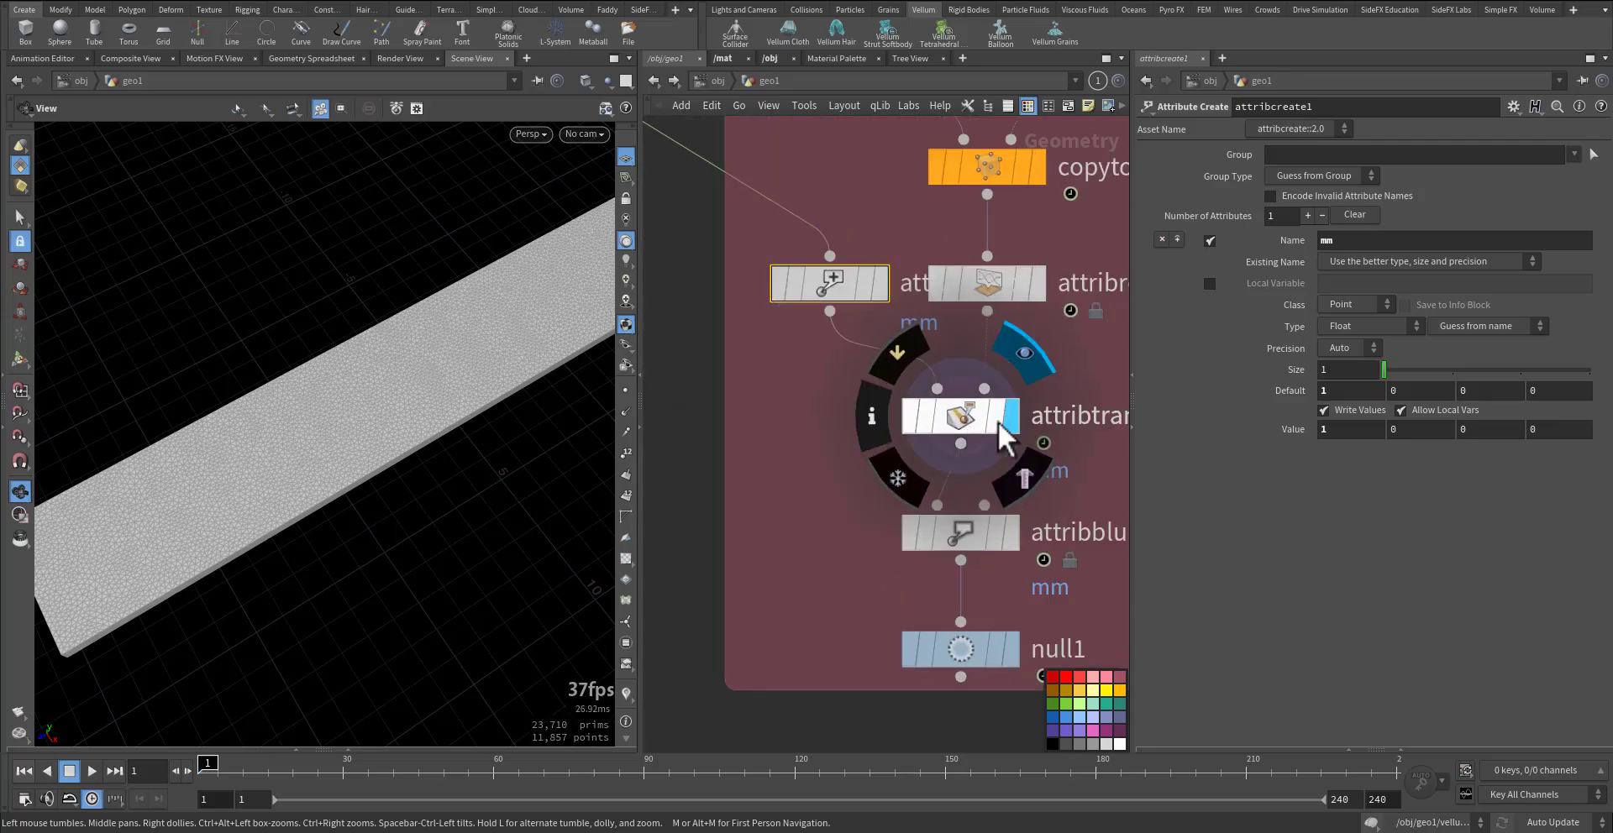
left_click(964, 422)
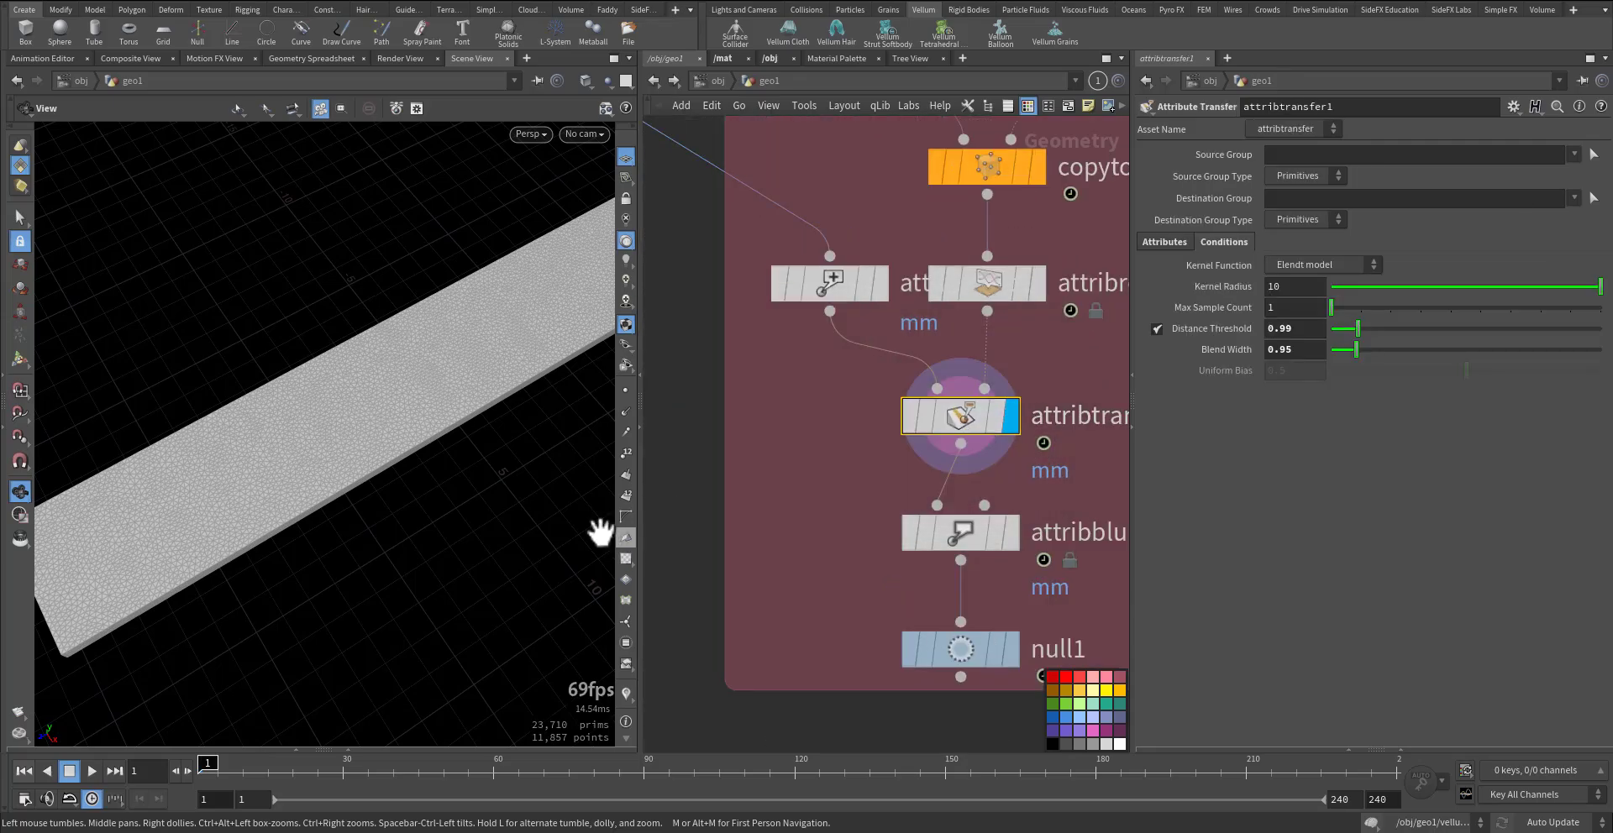
left_click(222, 764)
mouse_move(222, 763)
left_mouse_down()
mouse_move(504, 763)
mouse_move(198, 752)
left_mouse_up()
left_click(878, 421)
left_click(623, 693)
left_click_drag(216, 766, 850, 797)
right_click_drag(521, 621, 273, 624)
middle_click_drag(376, 593, 304, 546)
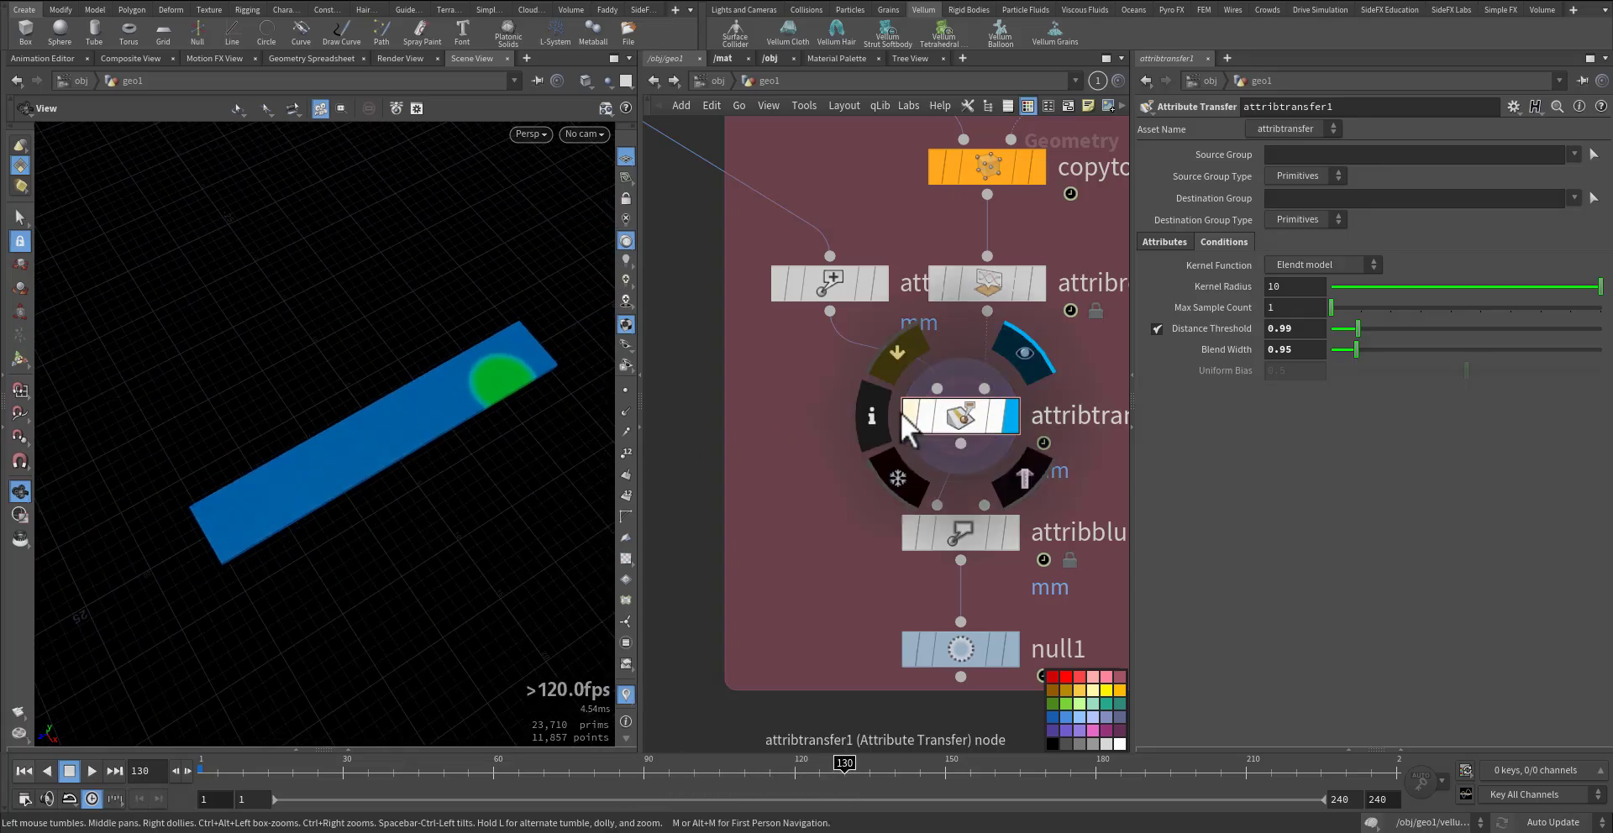
Step: Review which attributes attribtransfer1 transfers and play the timeline to watch the mm mask move along the box
left_click(949, 416)
left_click(1161, 244)
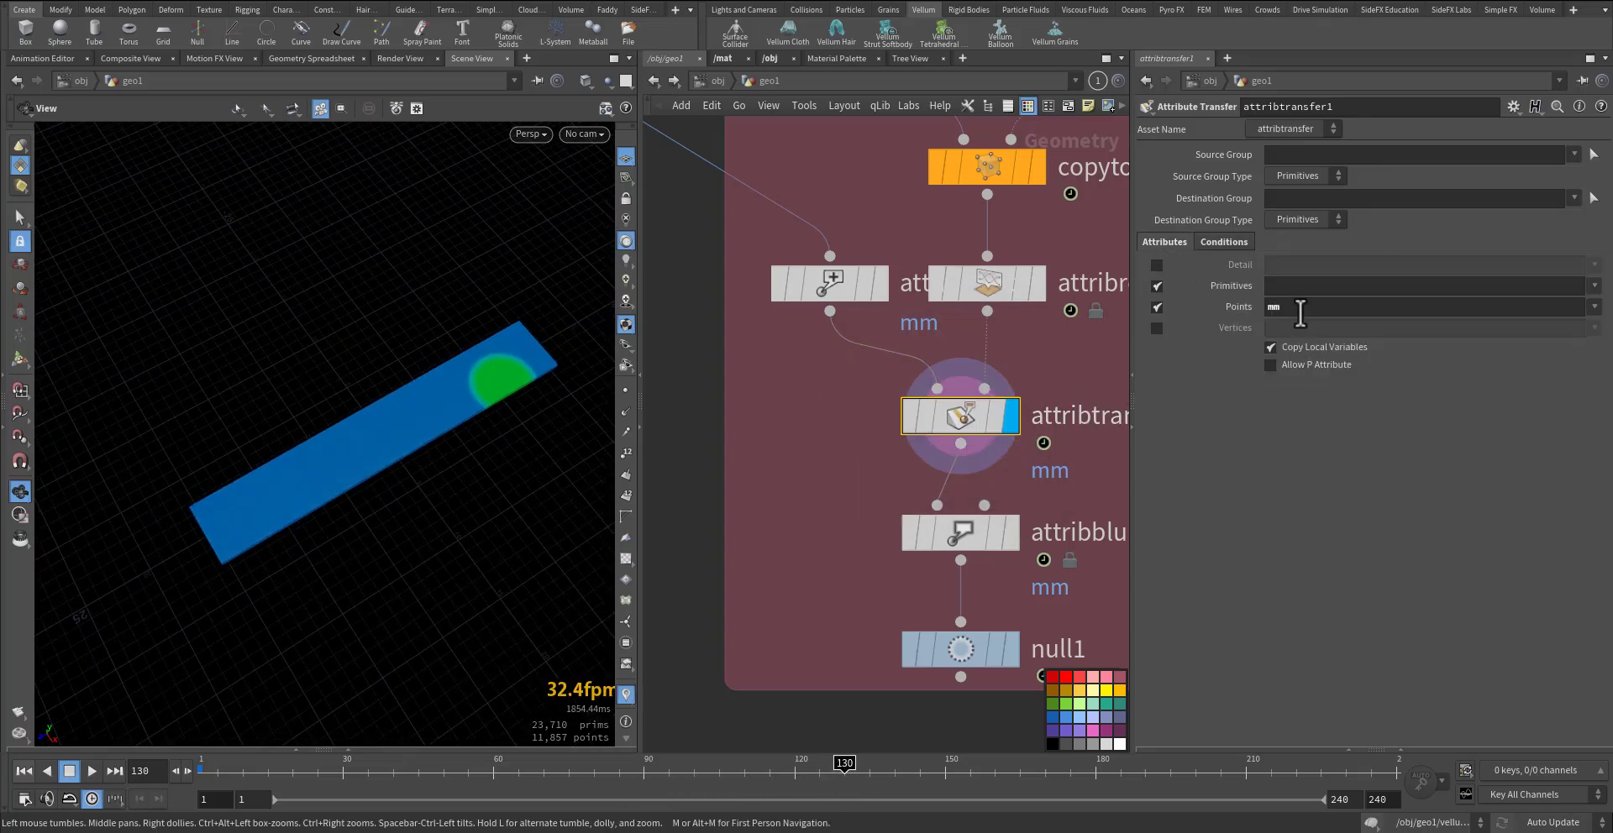
left_click_drag(317, 766, 198, 796)
left_click(96, 775)
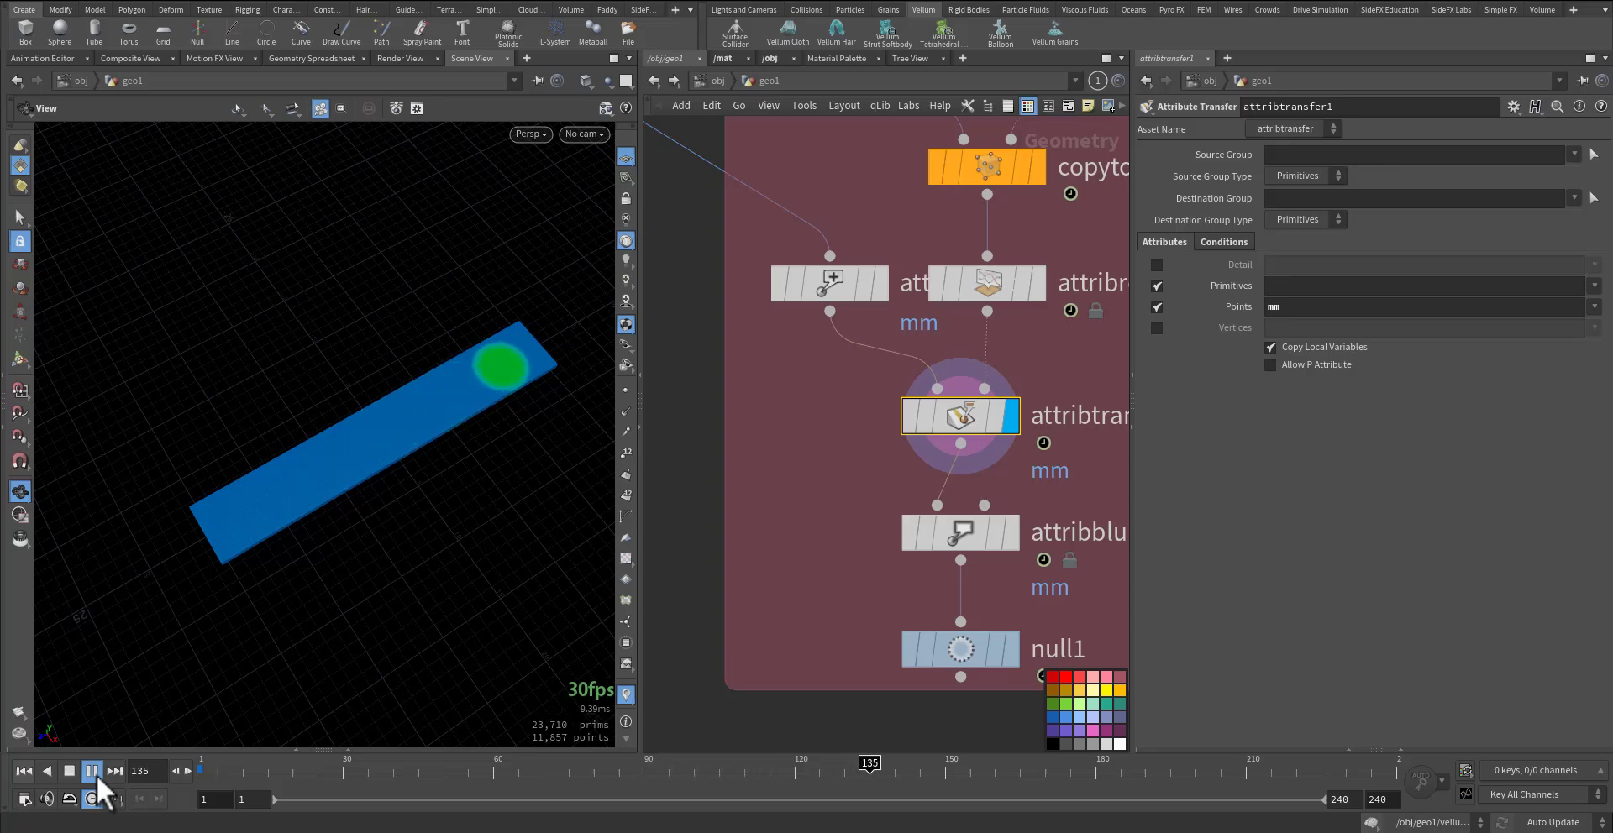
Step: Return to the first frame, display attribblur1, and scrub to frame 46 to inspect the blurred mm attribute
key("ctrl+Up")
middle_click_drag(889, 587, 700, 521)
left_click(820, 470)
left_click(779, 467)
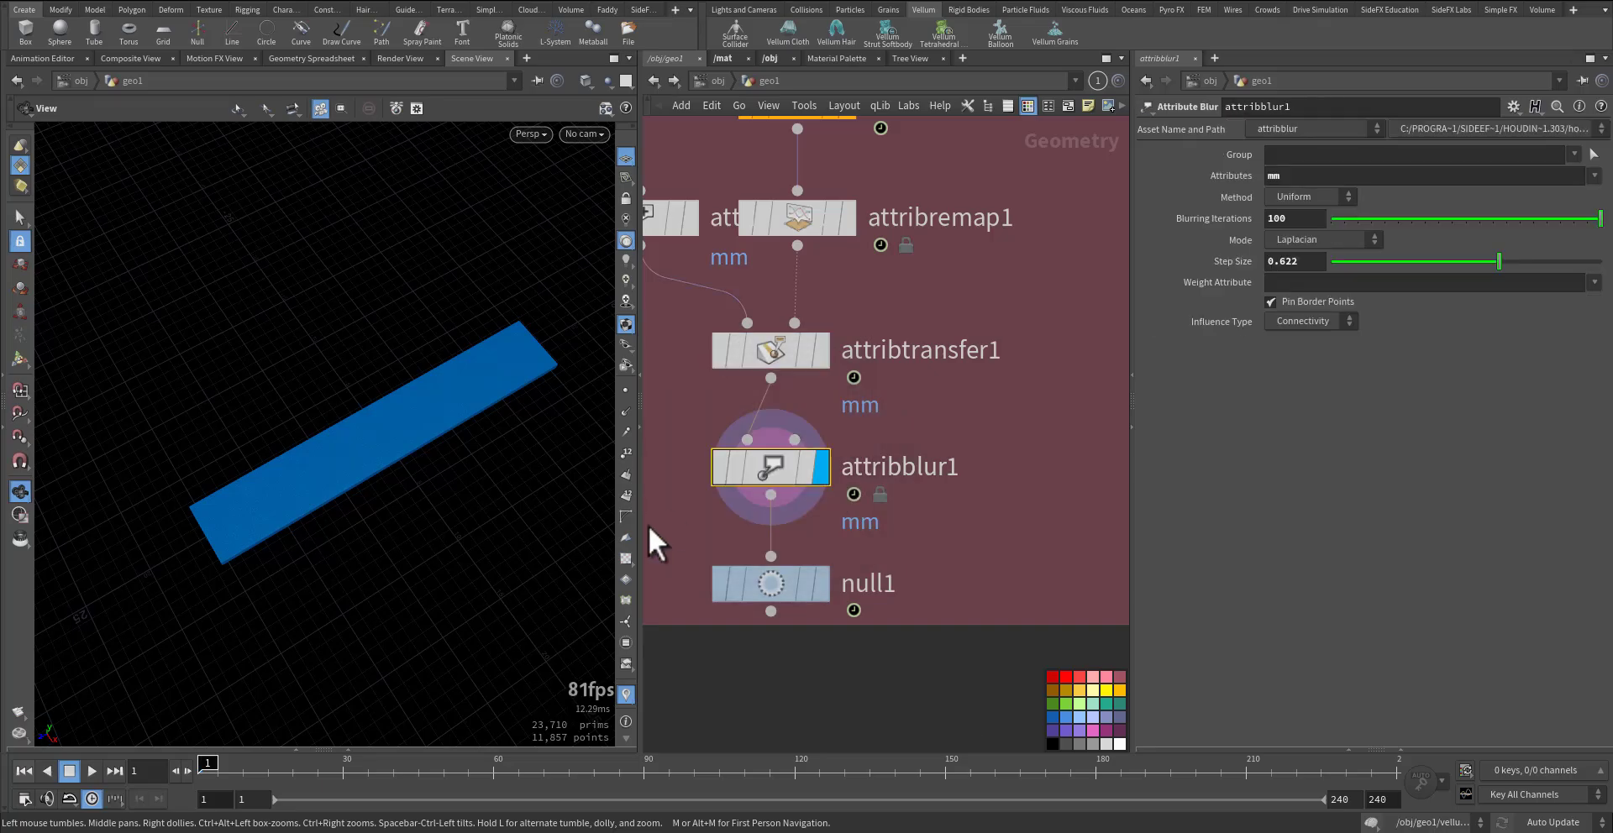
left_click_drag(336, 771, 363, 769)
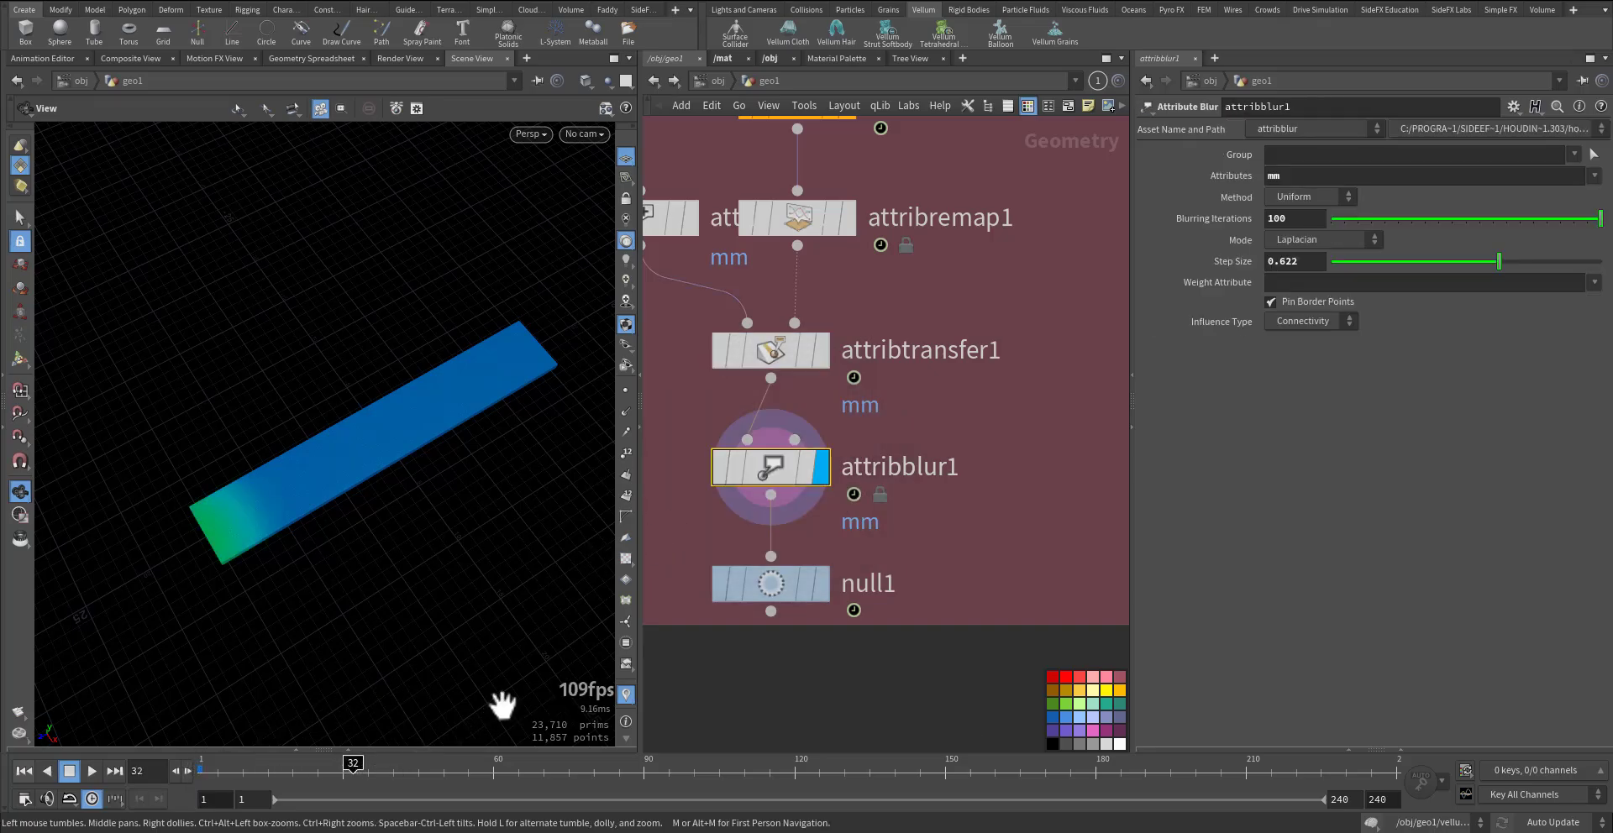
left_click(425, 777)
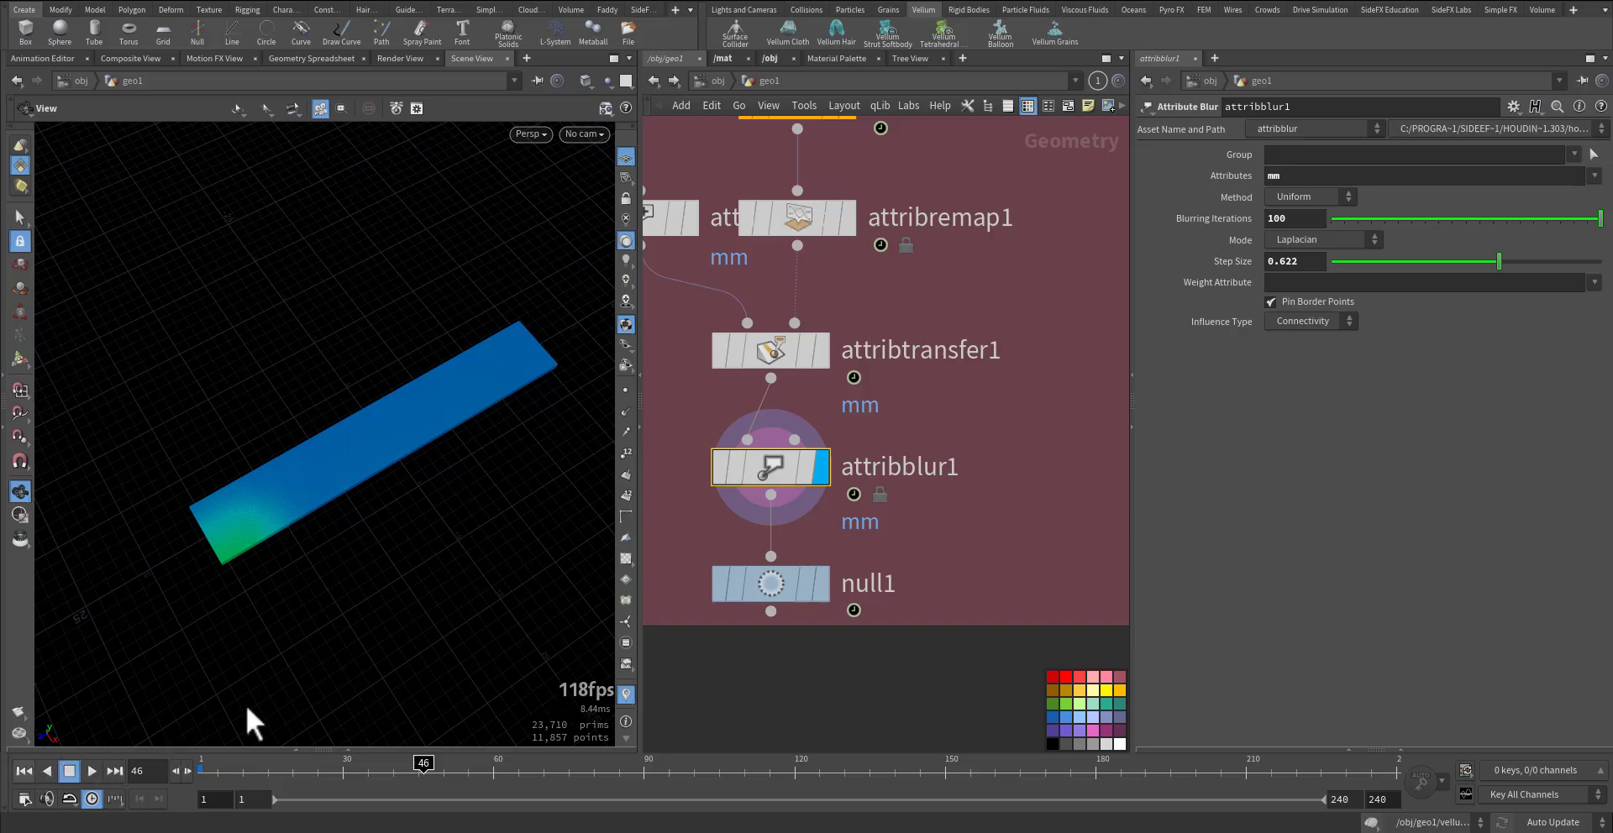
Step: Display the null1 node and trace its reference link across the network to vellumsolver1
left_click(777, 589)
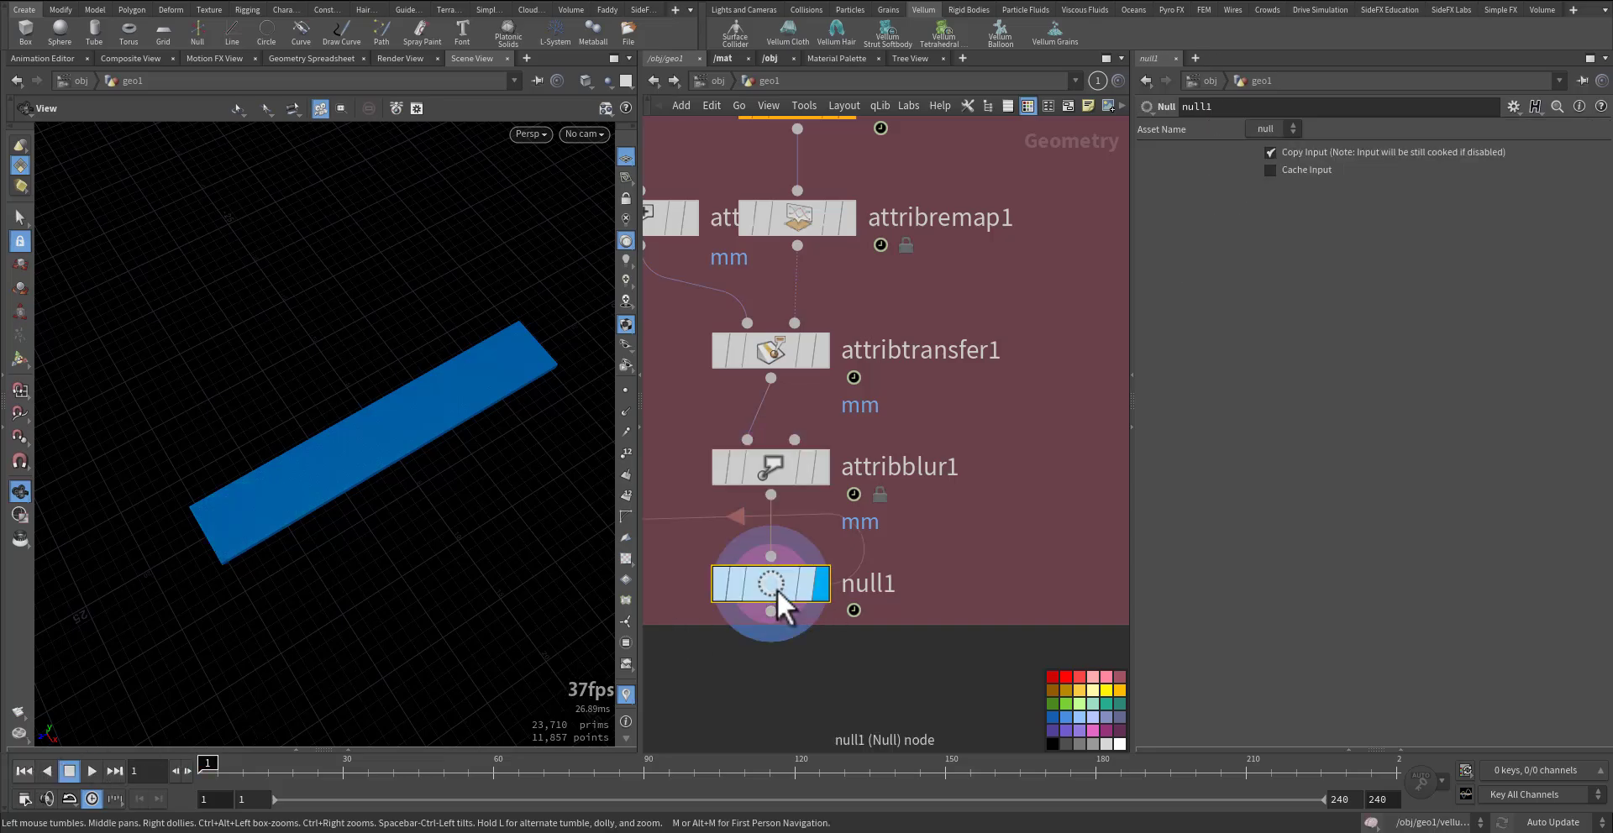
middle_click_drag(727, 643, 1082, 617)
middle_click_drag(804, 610, 657, 534)
middle_click(957, 452)
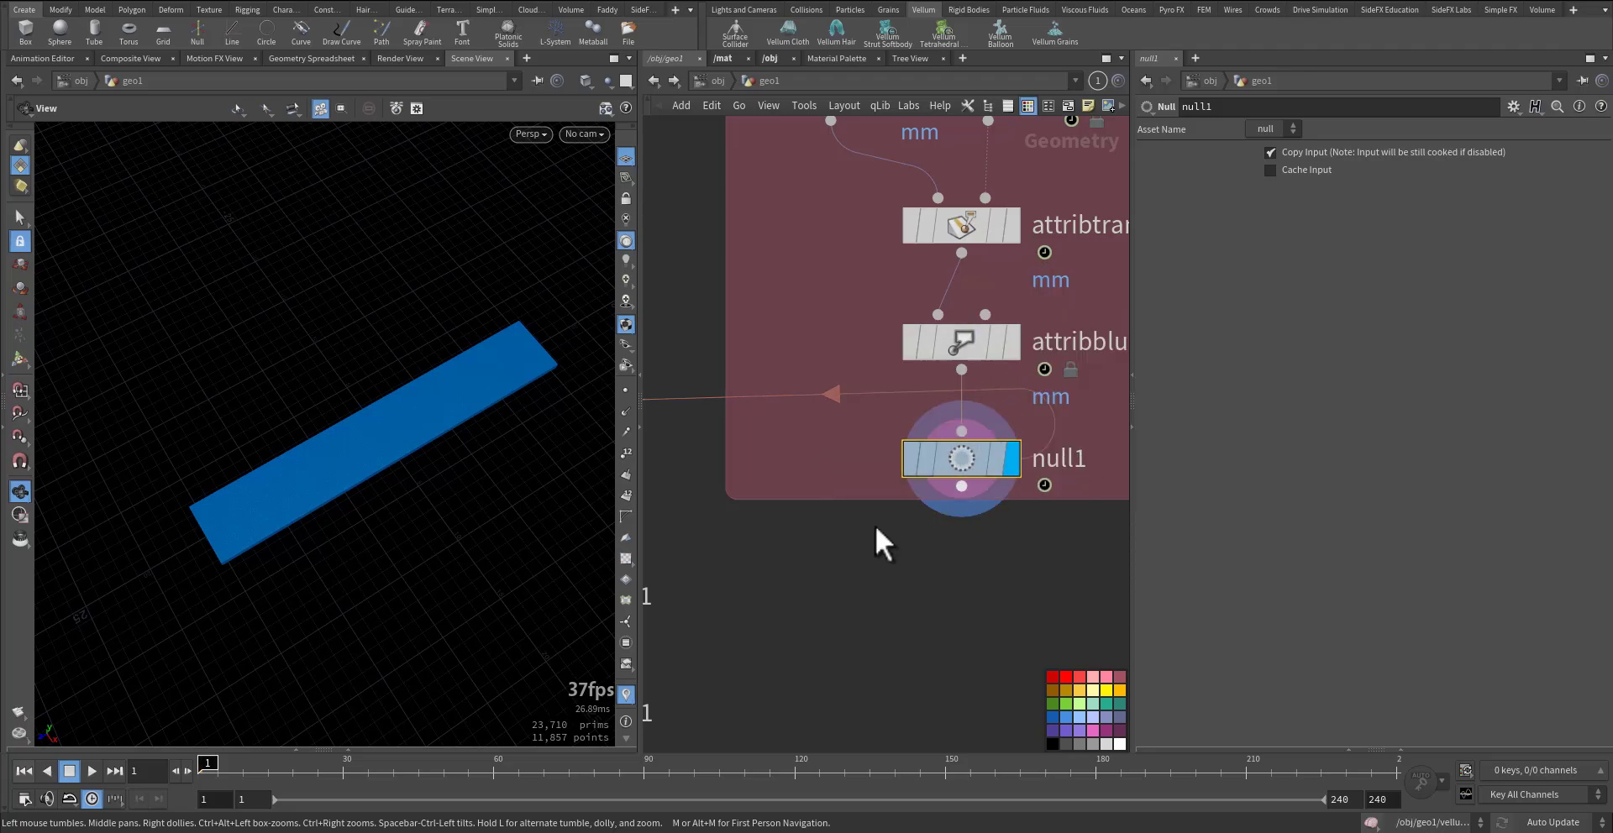
middle_click_drag(842, 566, 1067, 500)
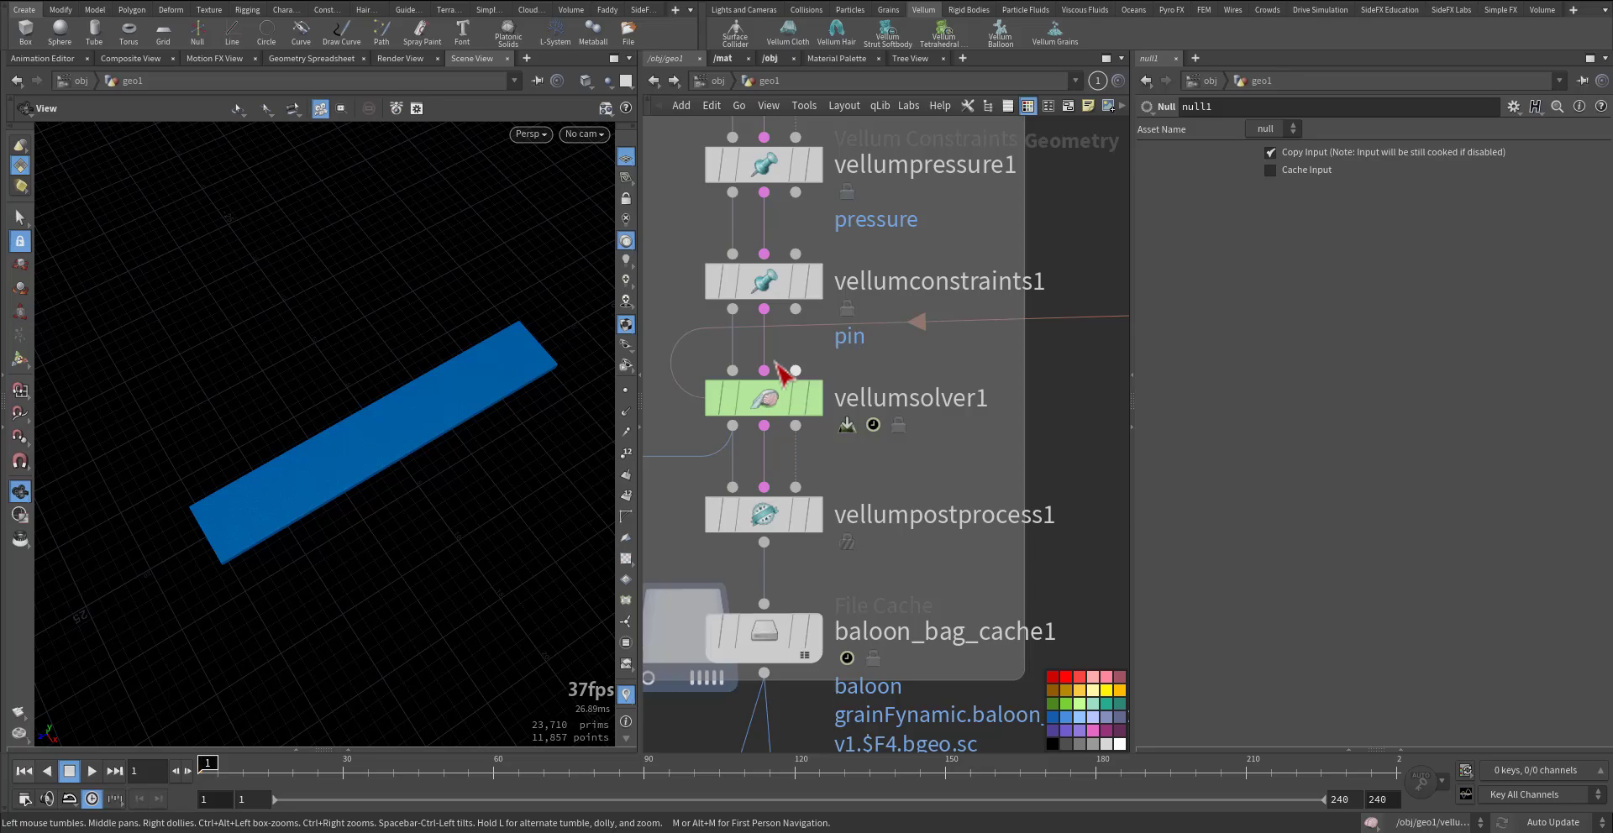
Step: Display vellumsolver1 and enter its forces network
left_click(811, 398)
left_click(778, 410)
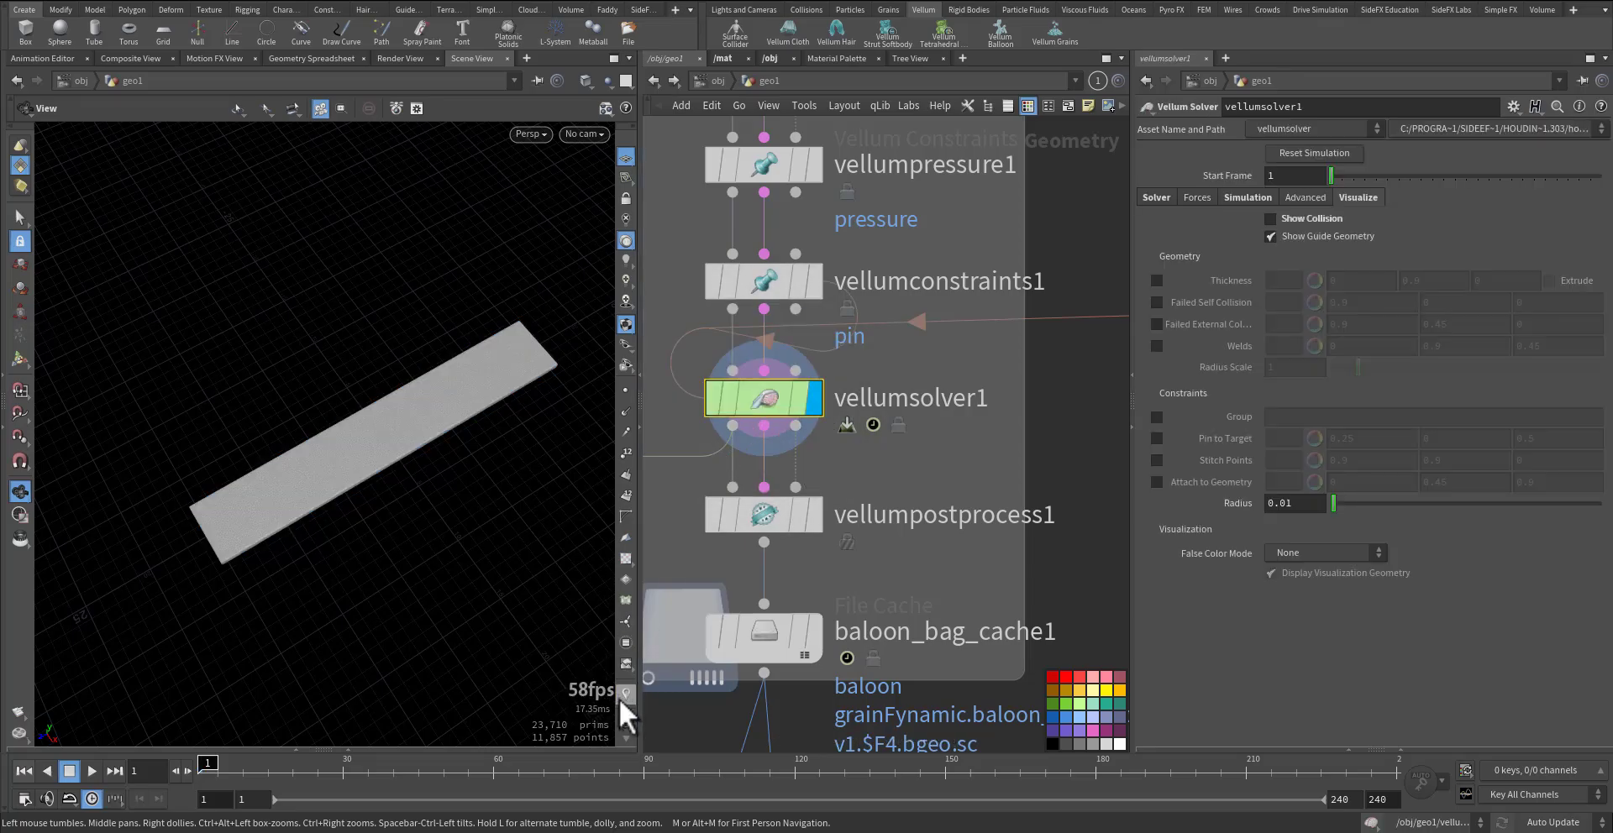
double_click(763, 403)
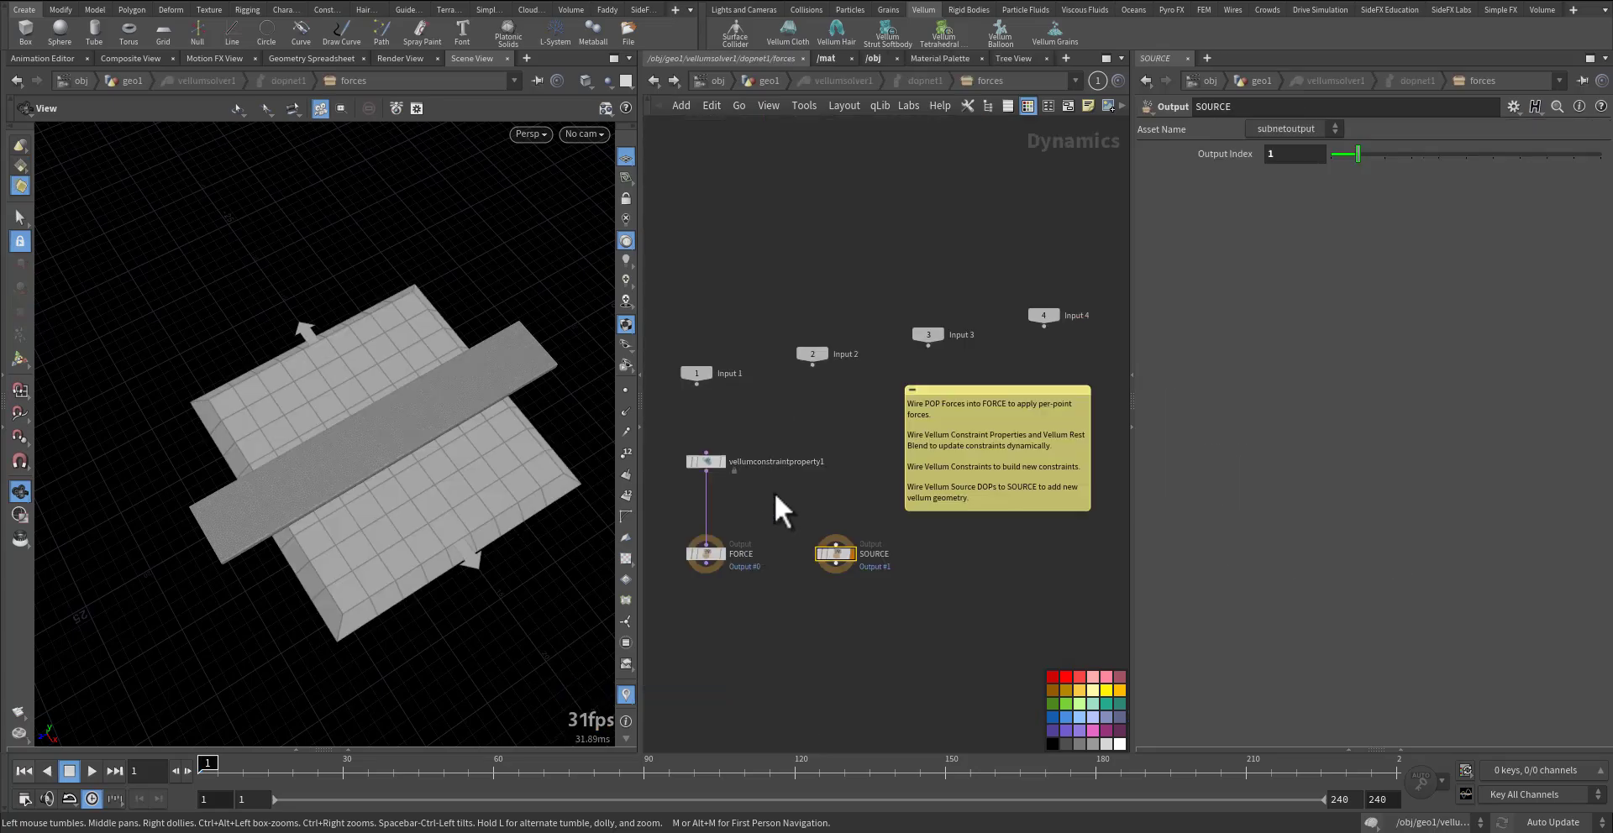
Step: Select the vellumconstraintproperty1 node wired into FORCE and examine its group, Rest Length Scale, and VEXpression code
middle_click_drag(771, 495, 927, 364)
scroll(830, 534, "up", 7)
left_click_drag(949, 405, 839, 564)
middle_click_drag(927, 398, 879, 591)
middle_click_drag(971, 438, 818, 459)
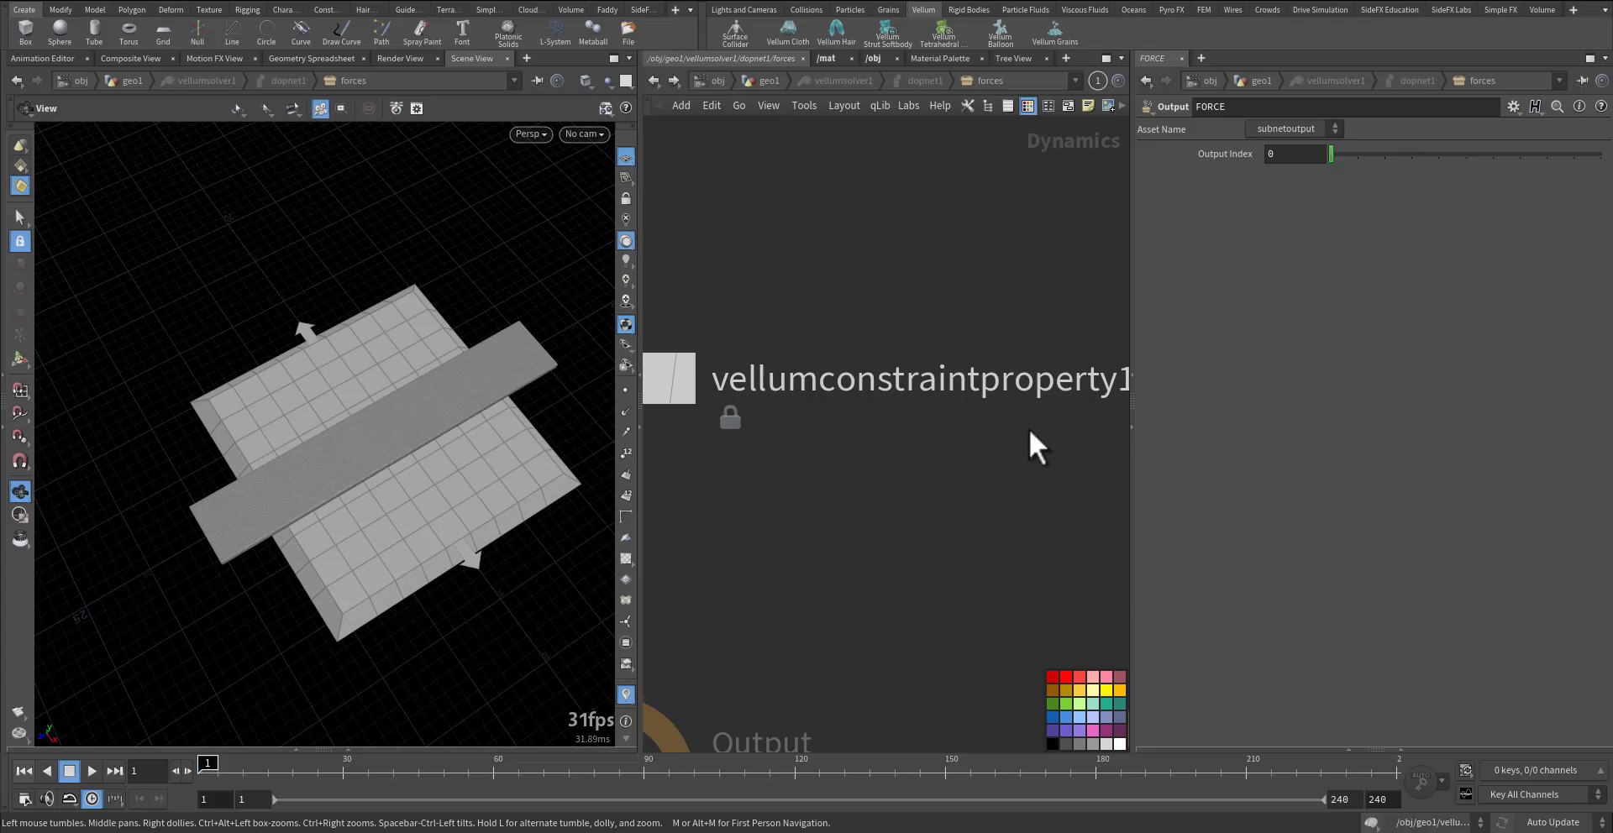
middle_click_drag(1030, 428, 917, 446)
middle_click_drag(813, 515, 1147, 501)
left_click_drag(958, 262, 739, 420)
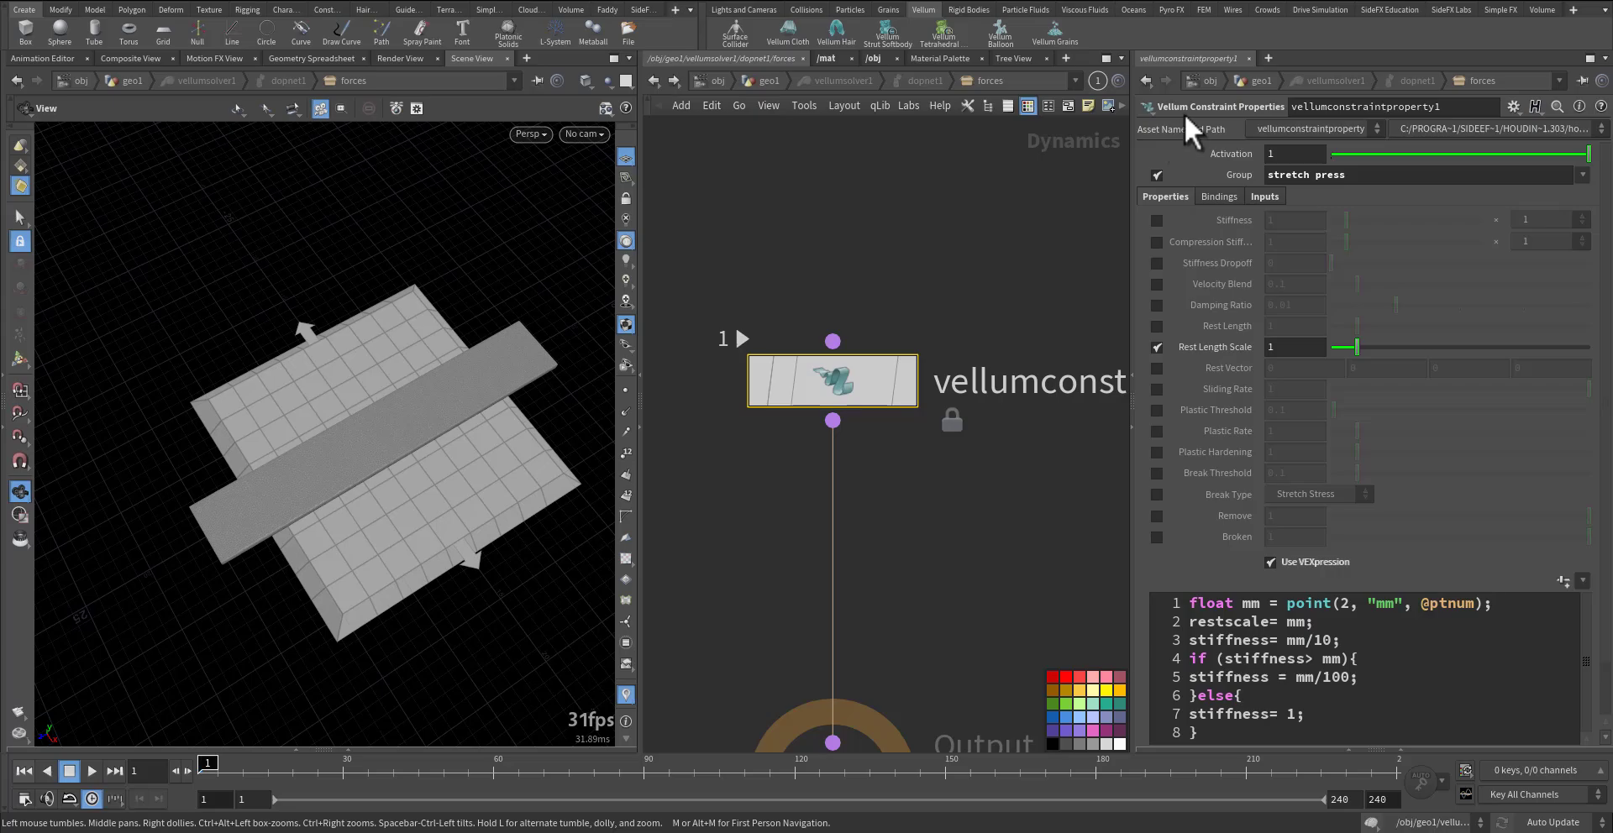
Step: Review vellumconstraintproperty1's inputs, keeping Input 3 set to SOP and checking the SOP Path to null1
left_click(1262, 196)
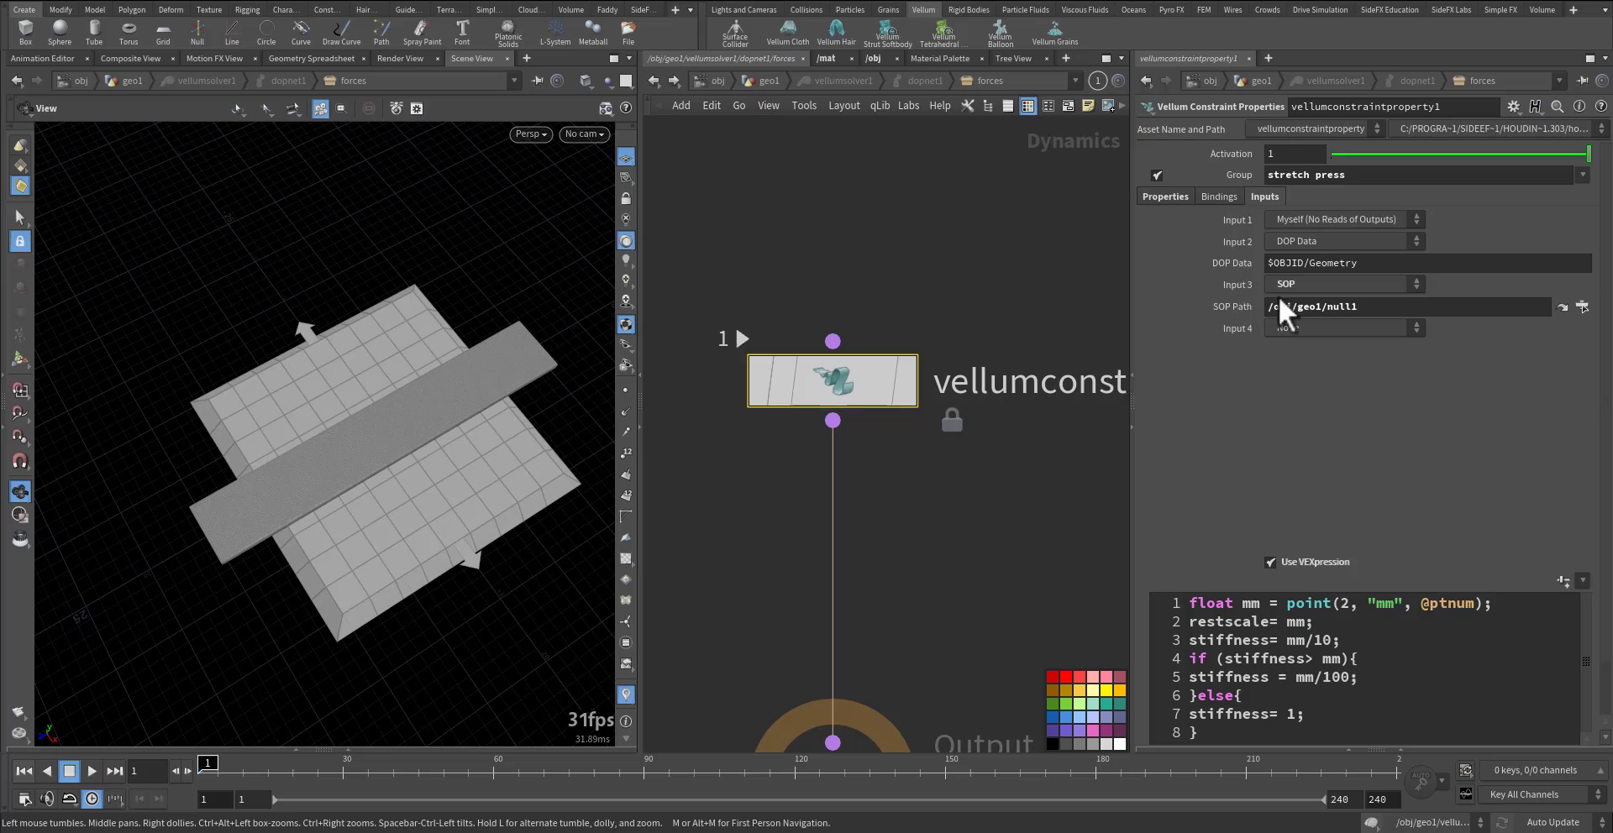
left_click(1297, 285)
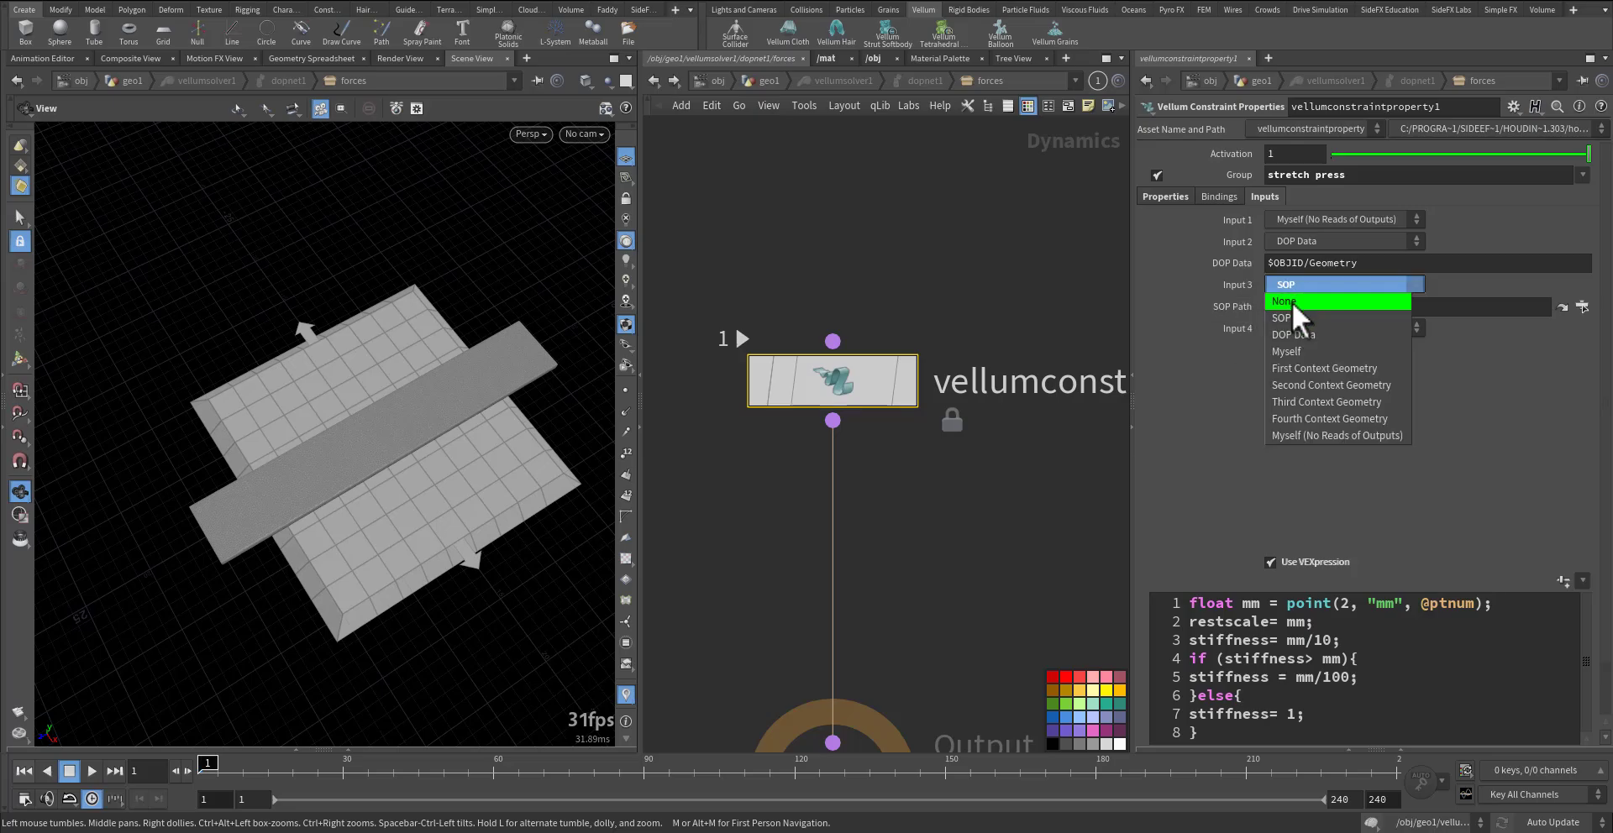
left_click(1292, 318)
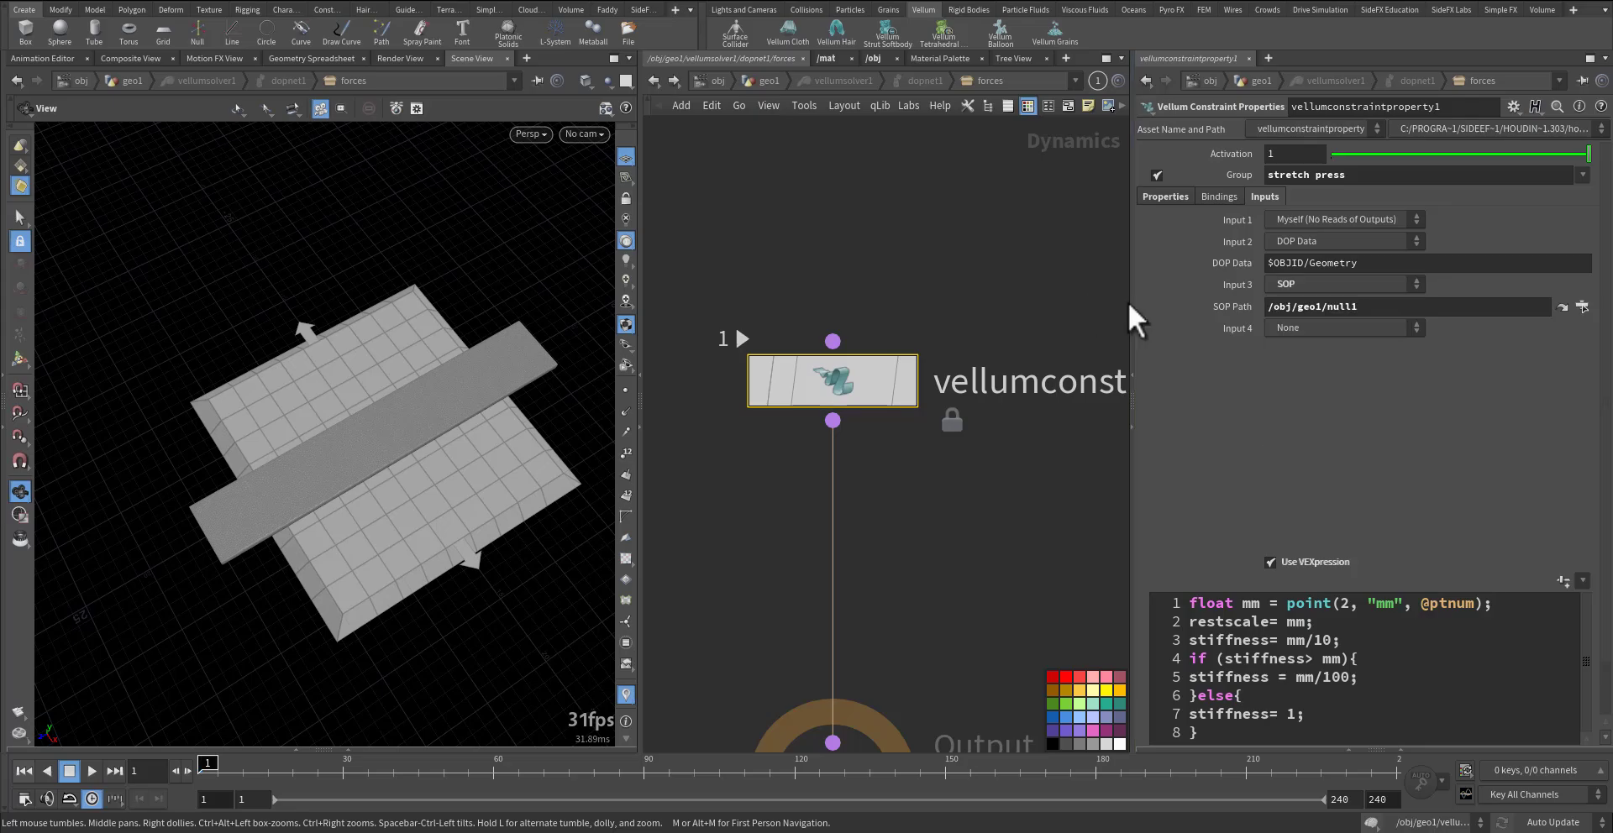
left_click_drag(1370, 311, 1247, 307)
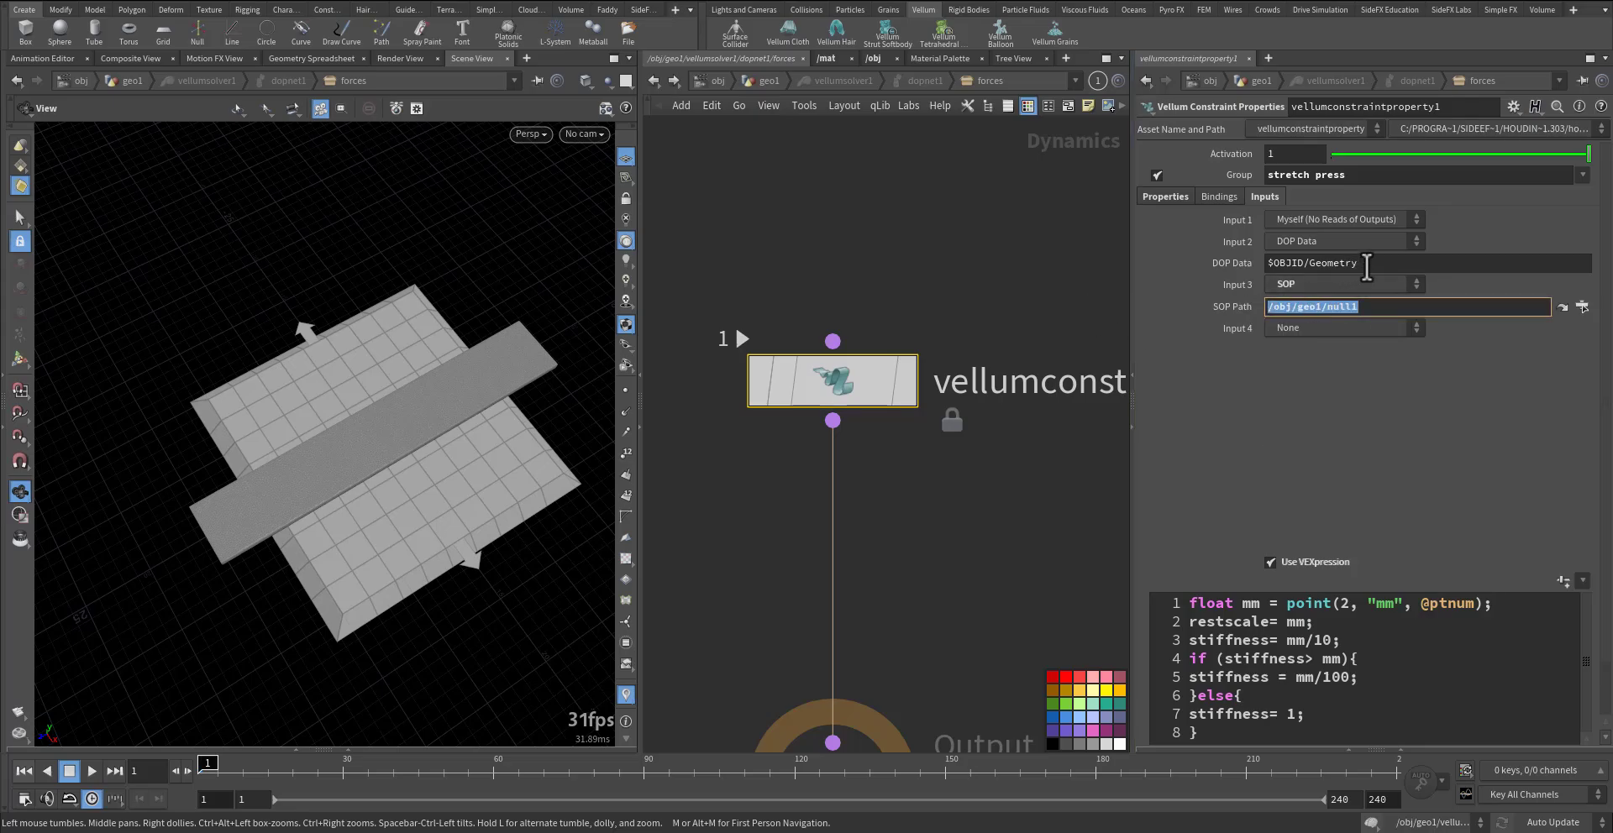
Step: Check the Input 2 DOP Data path and the Geometry binding of vellumconstraintproperty1
left_click_drag(1365, 268, 1230, 269)
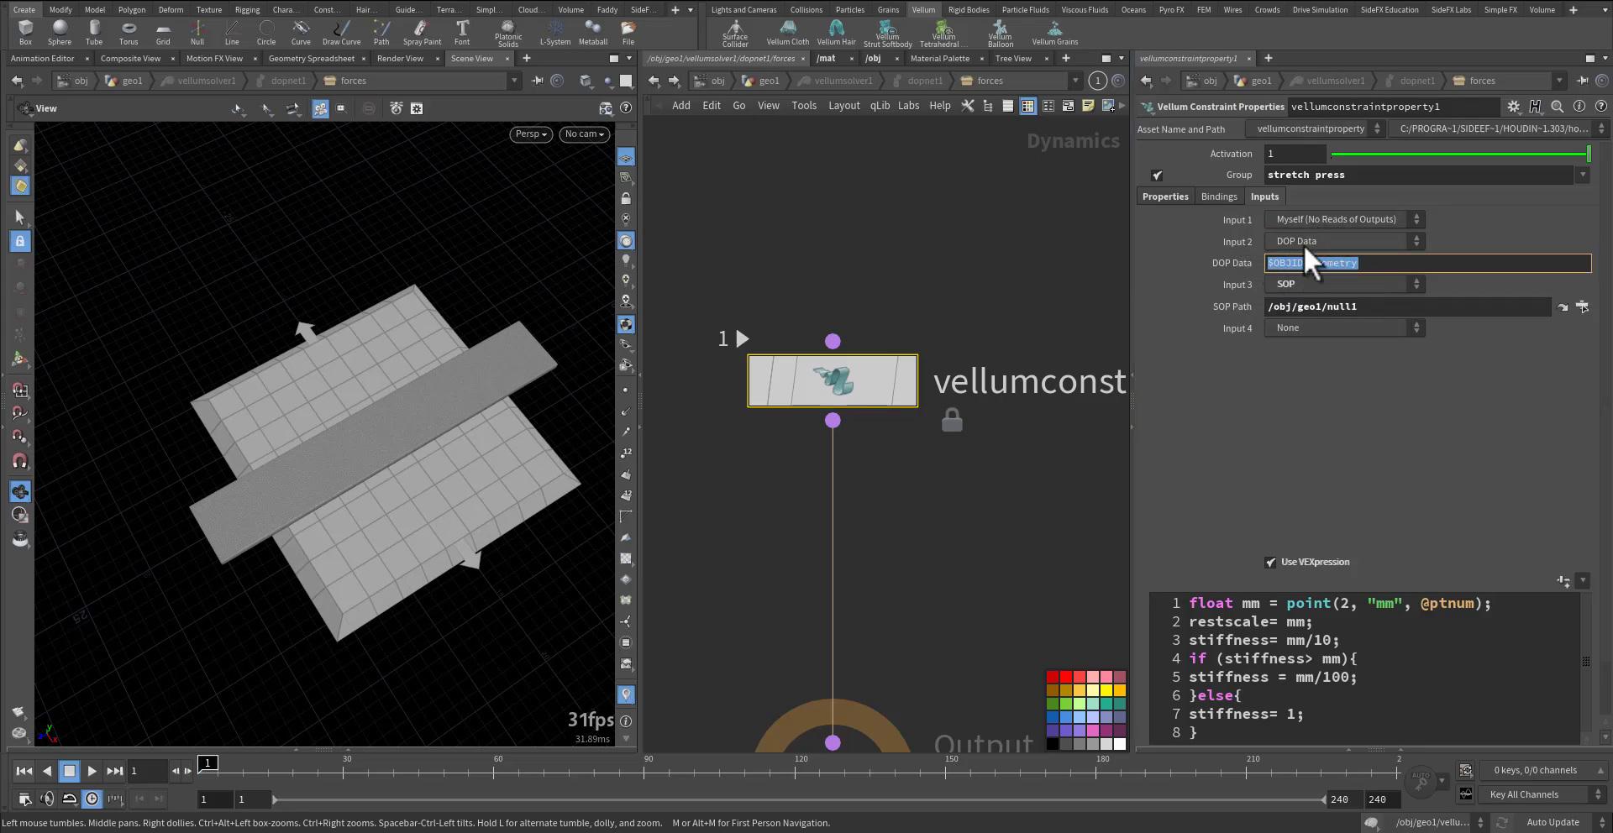
left_click(1220, 197)
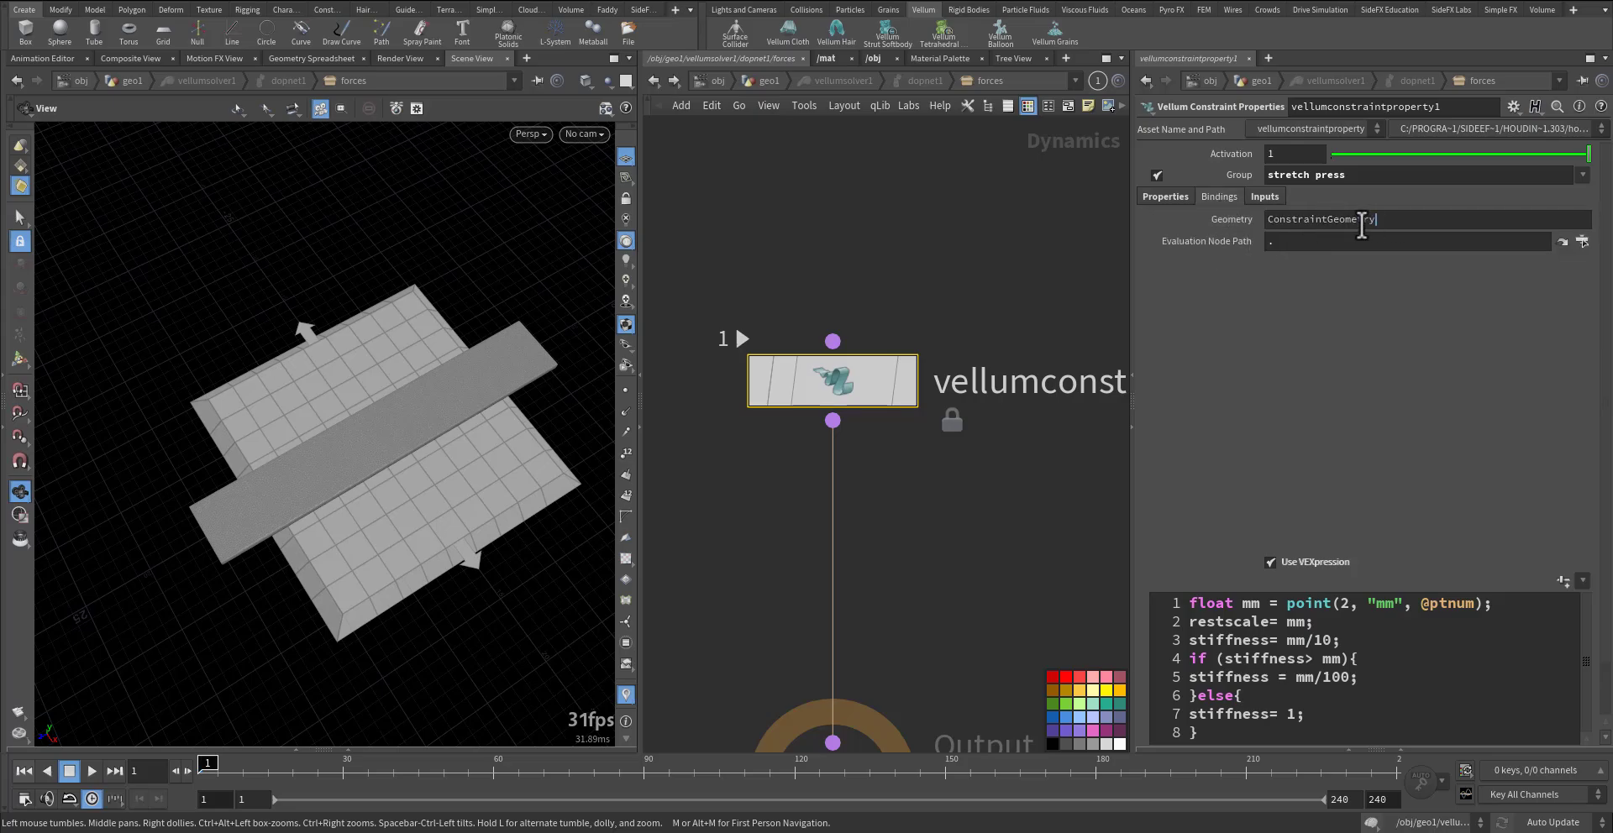
left_click_drag(1377, 220, 1222, 223)
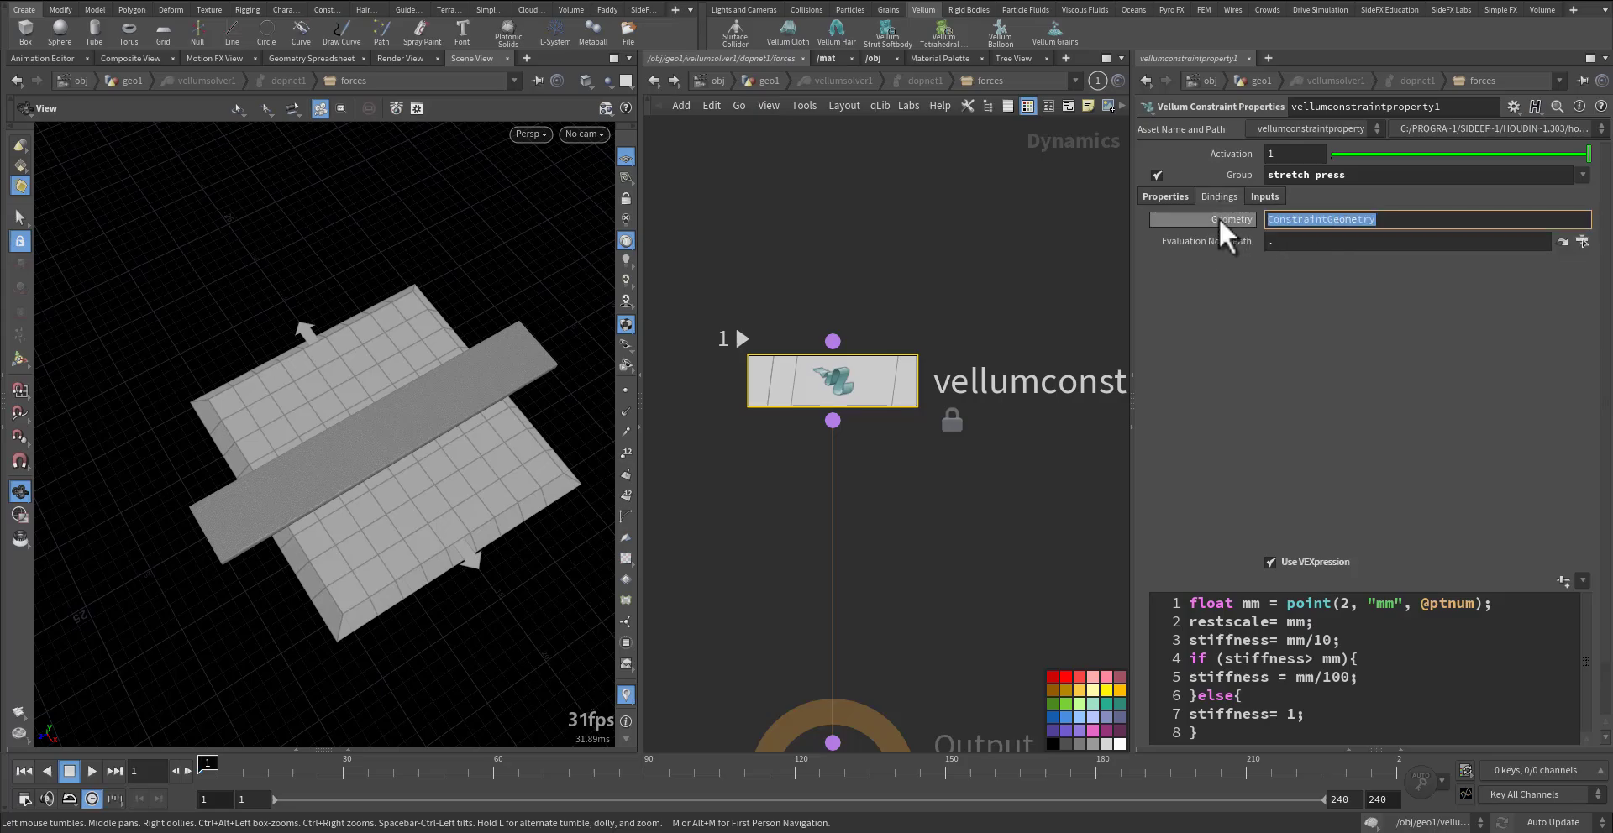
left_click(1160, 200)
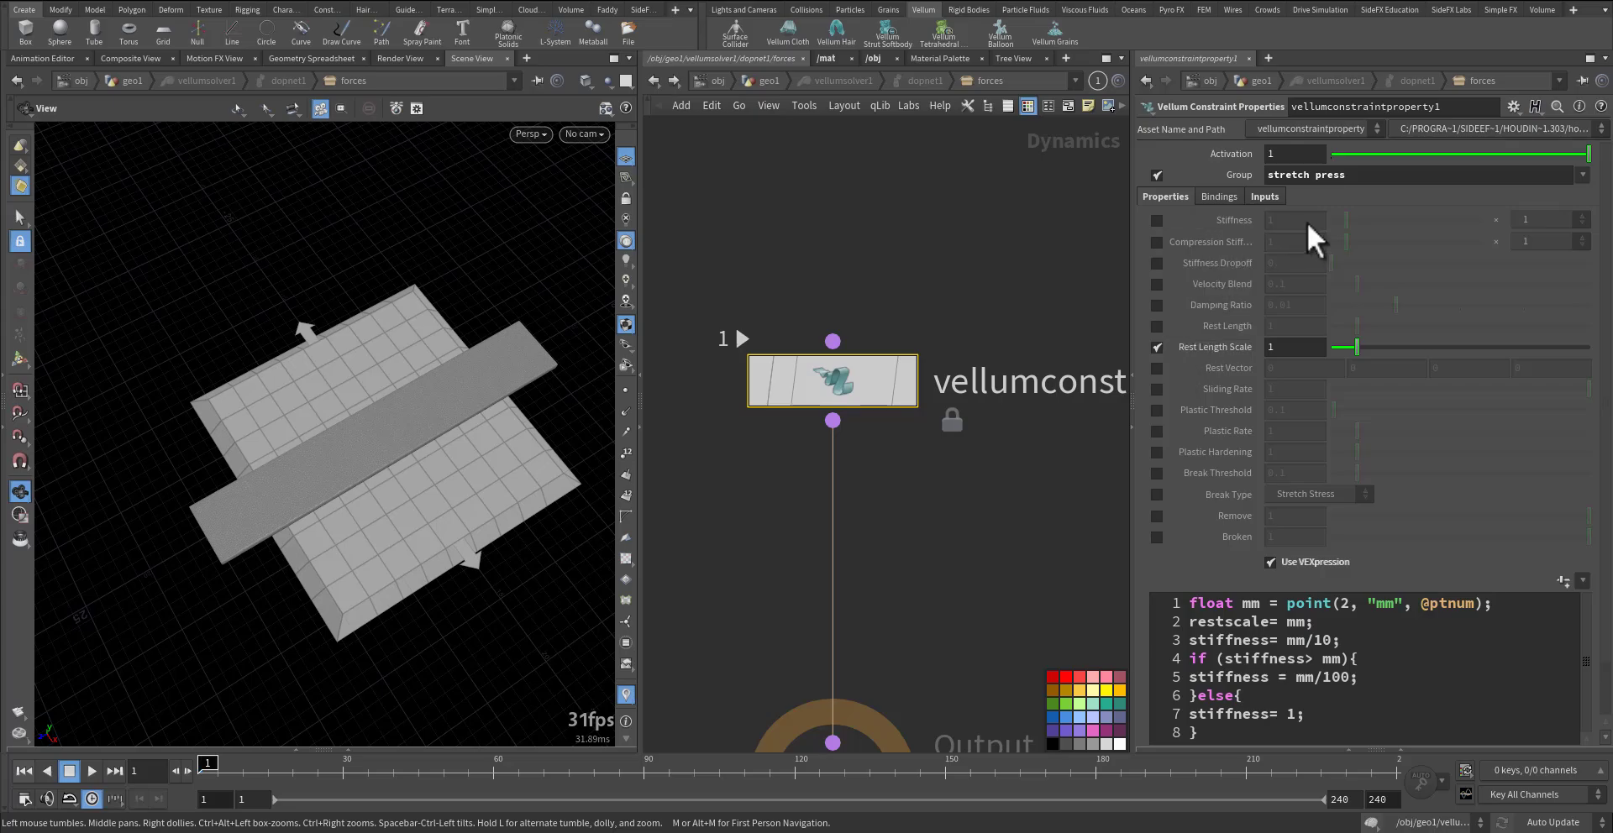
Step: Check the constraint group and Rest Length Scale of vellumconstraintproperty1, and enable its Stiffness property
left_click_drag(1356, 175, 1253, 181)
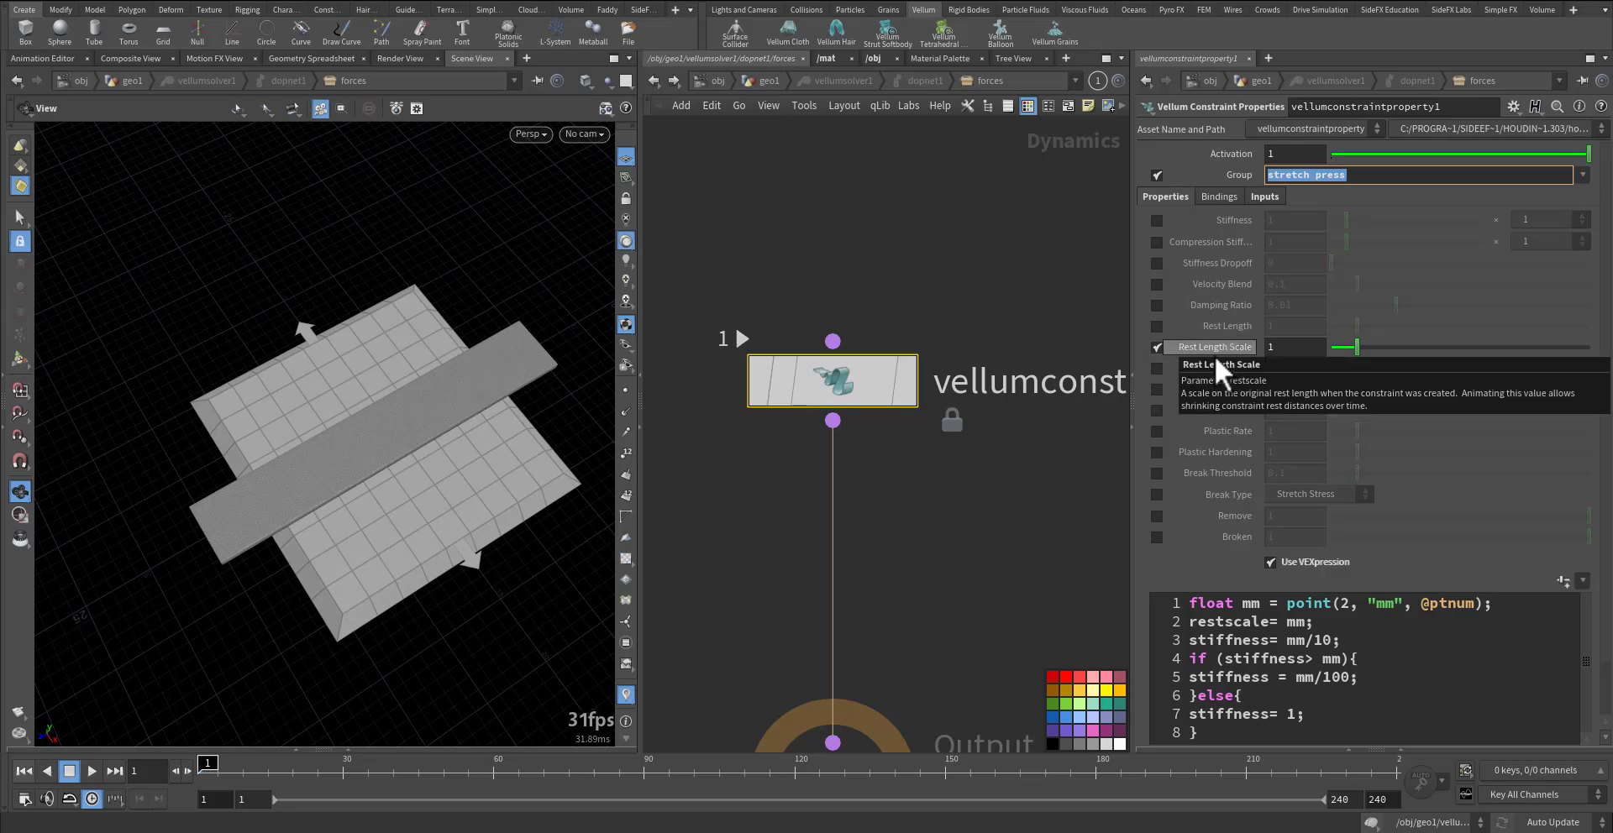
left_click(1275, 347)
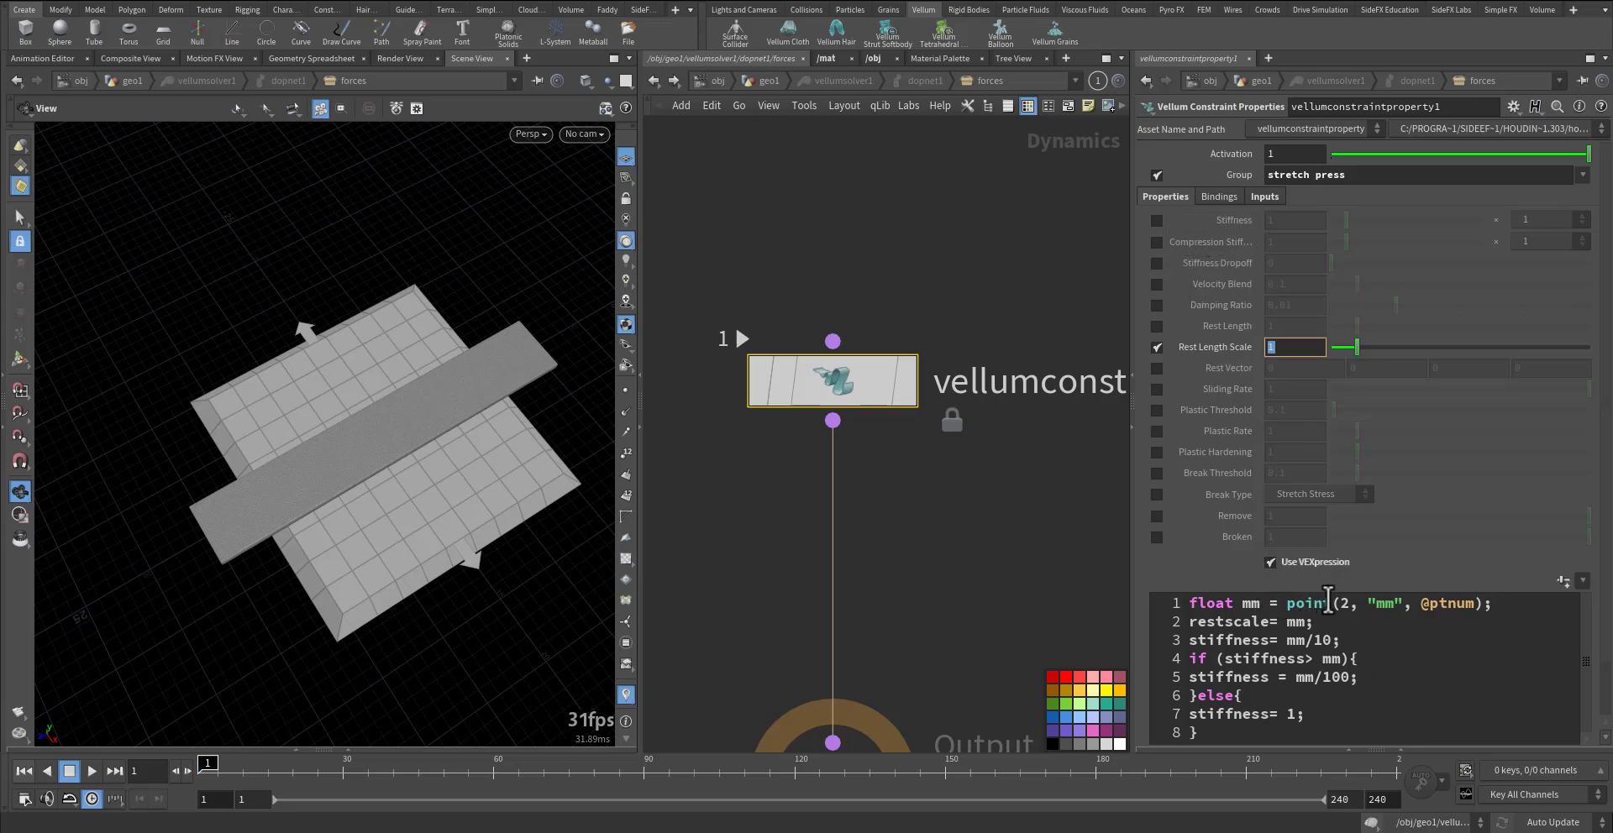
left_click(1157, 221)
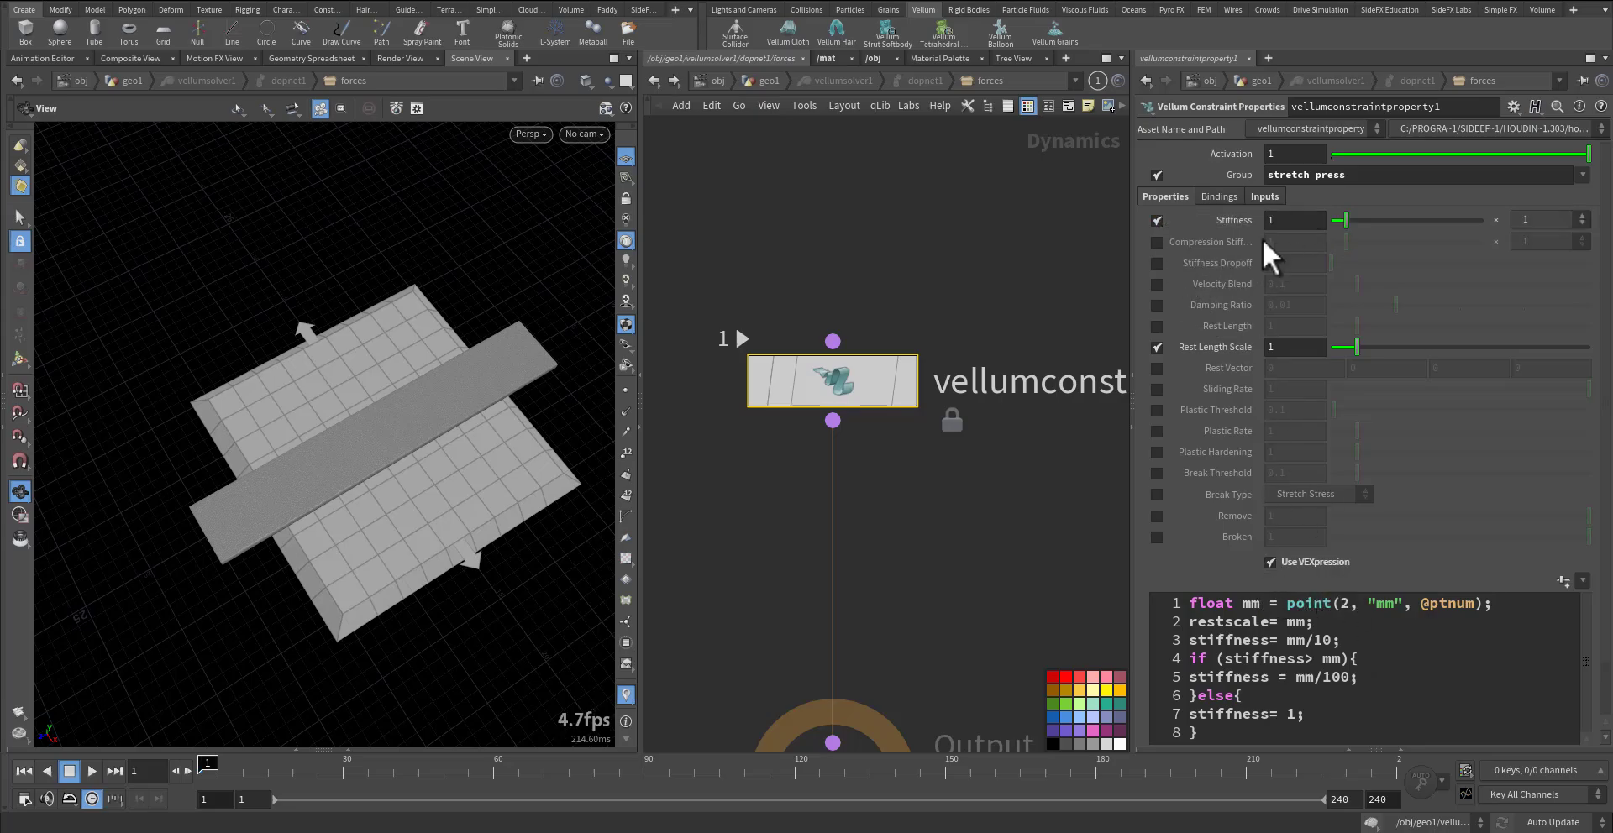
scroll(1145, 558, "down", 2)
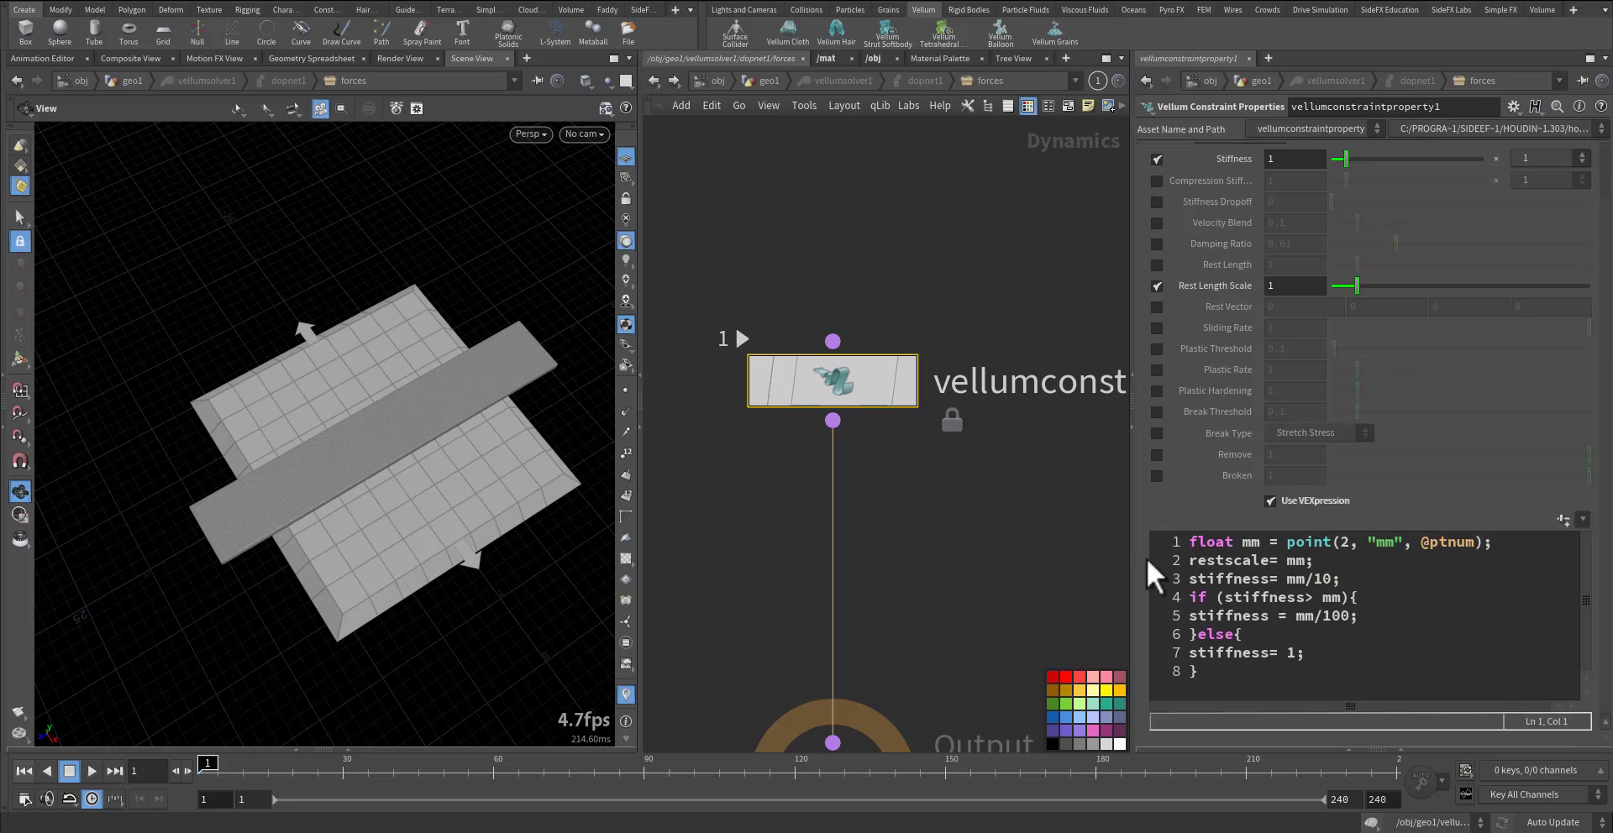
double_click(1251, 542)
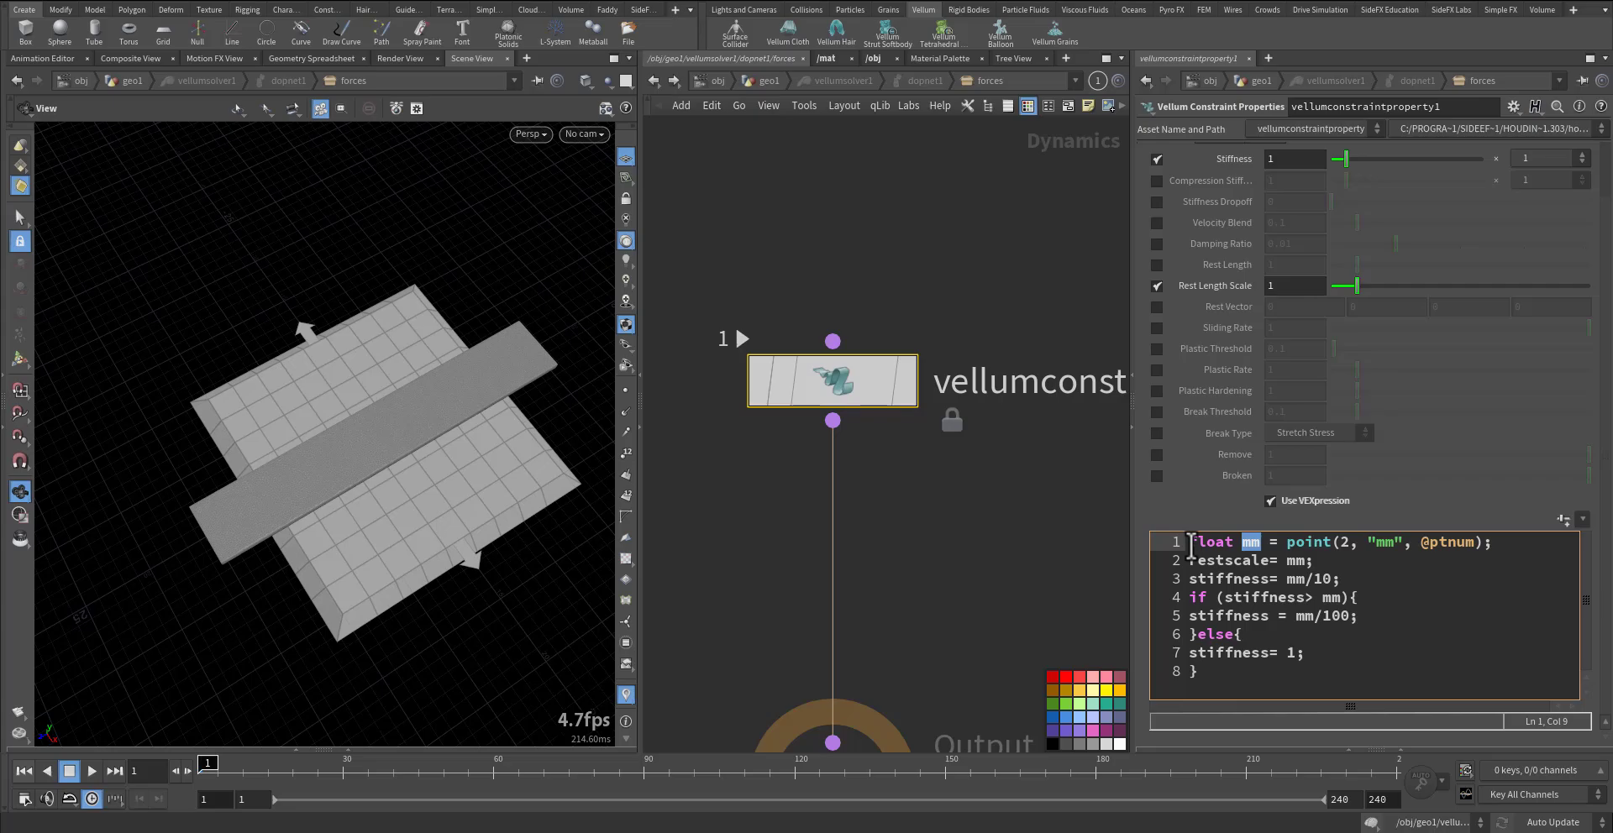
left_click_drag(1190, 542, 1233, 542)
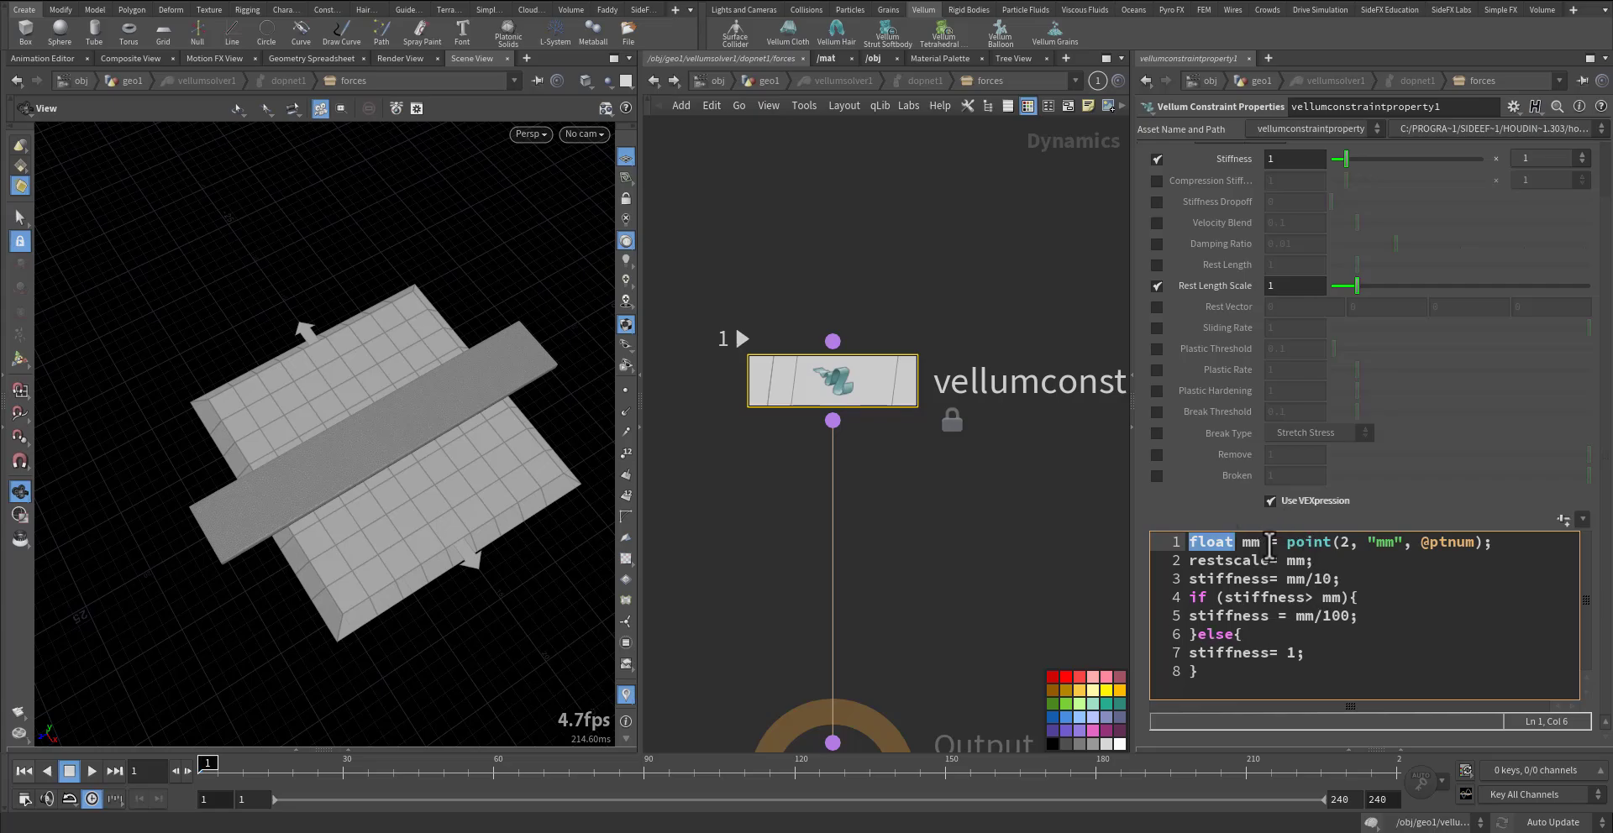
double_click(1251, 542)
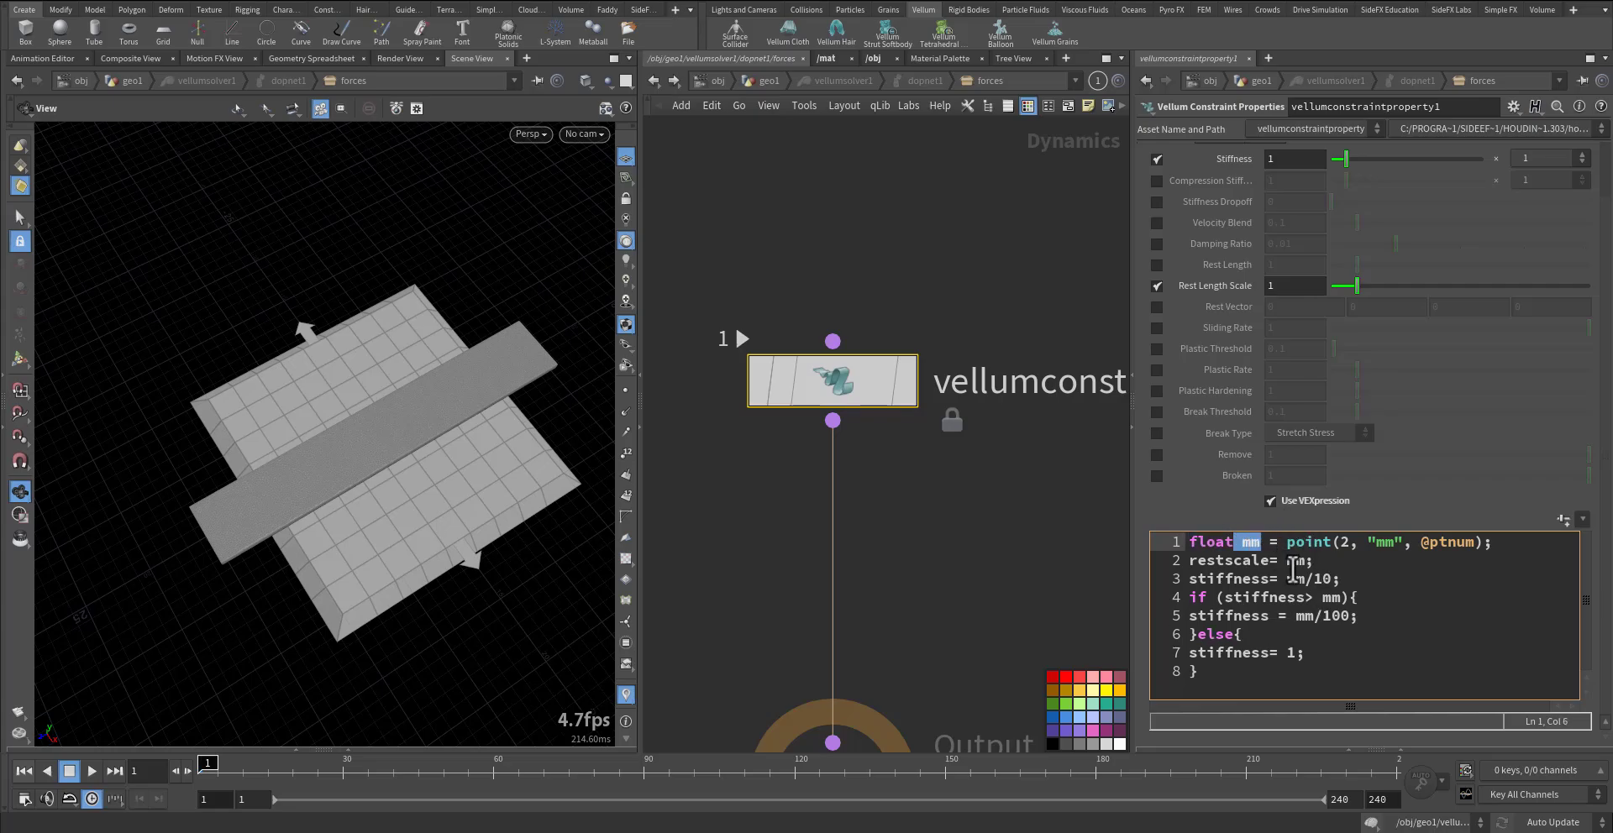
left_click_drag(1286, 542, 1333, 544)
scroll(1201, 286, "up", 2)
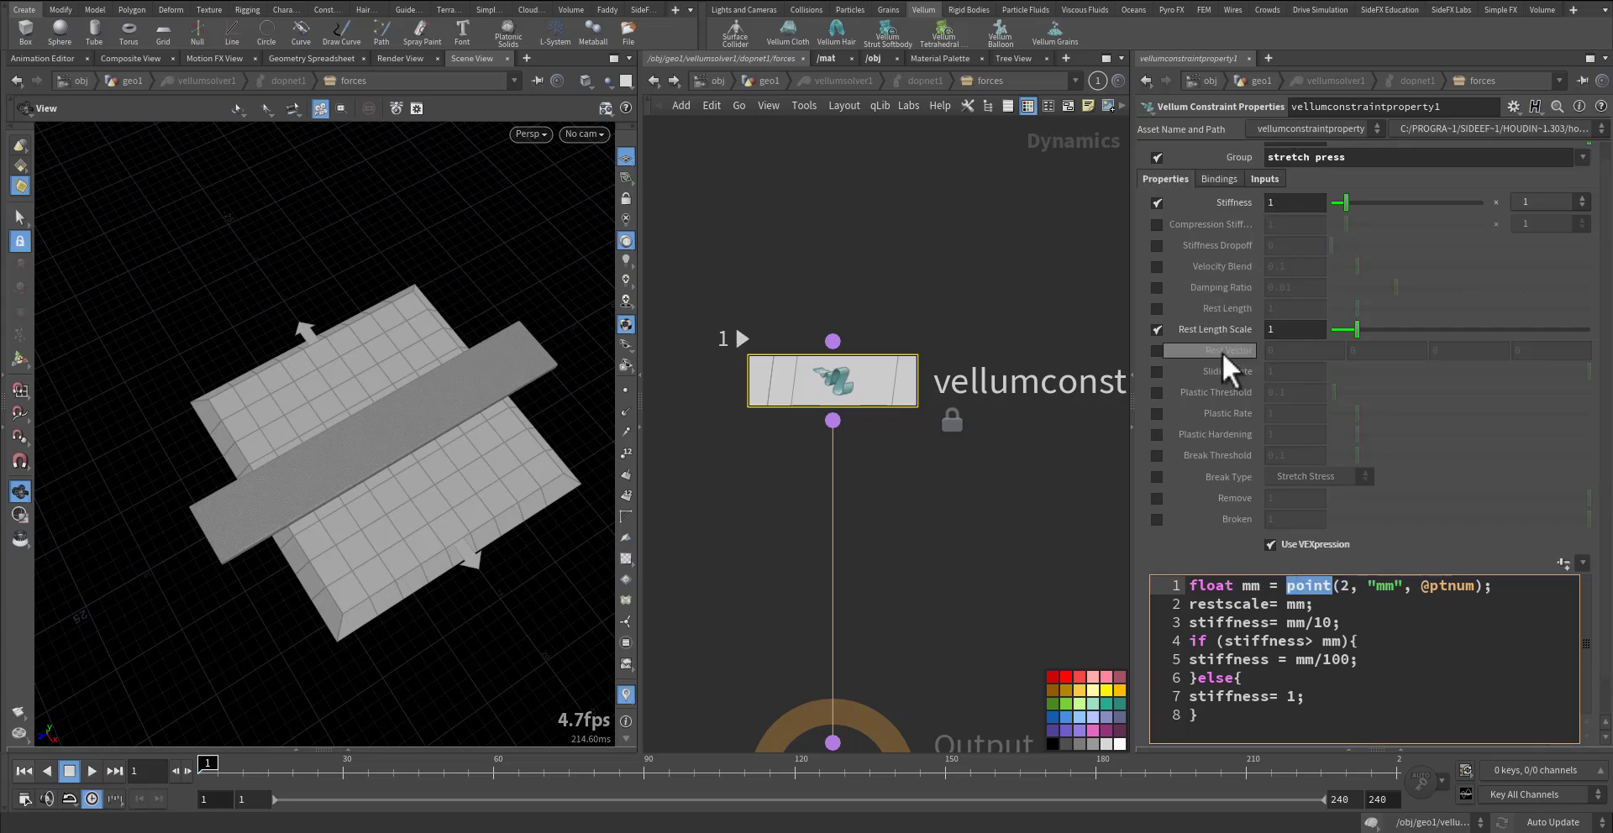
left_click(1342, 586)
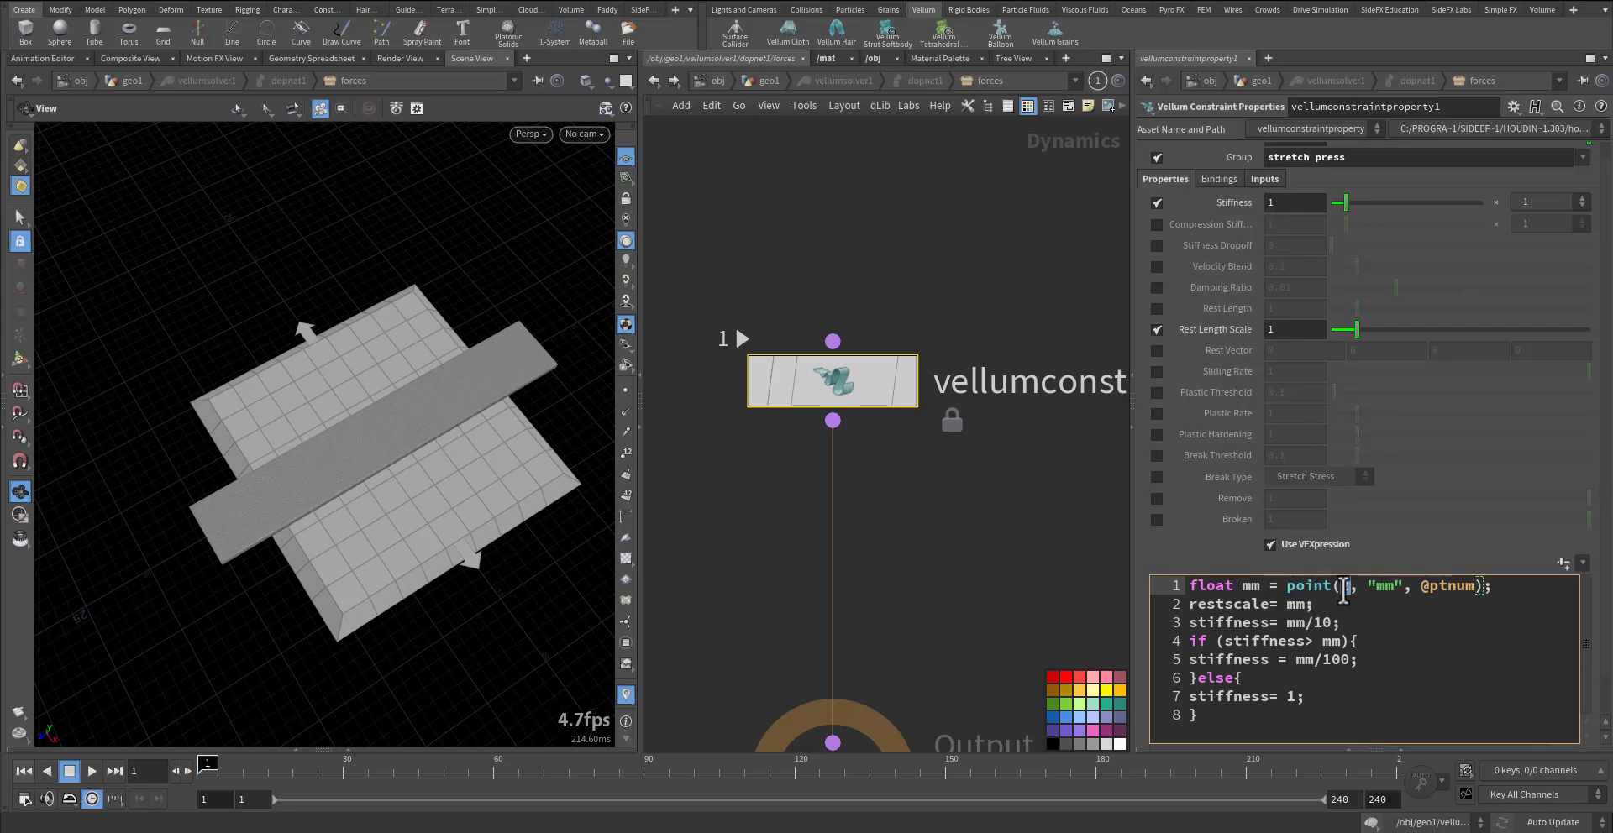
double_click(1344, 585)
left_click_drag(1370, 585, 1475, 586)
double_click(1255, 585)
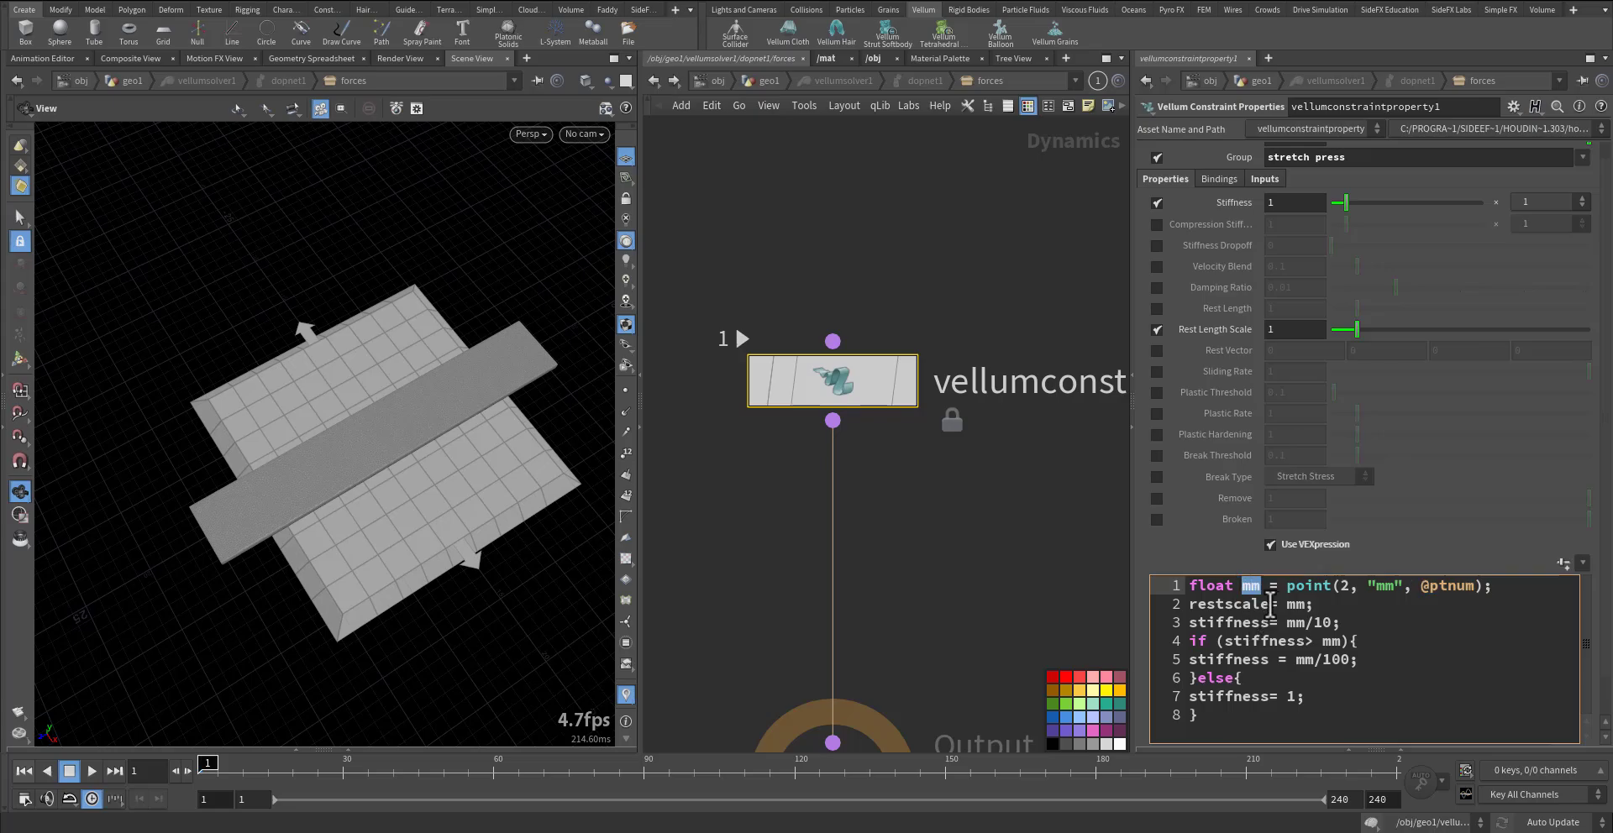
Step: Examine how the VEXpression assigns mm to restscale and computes stiffness through mm/10 and the if/else block
mouse_move(1270, 603)
left_mouse_down()
mouse_move(1201, 604)
mouse_move(1298, 608)
left_mouse_up()
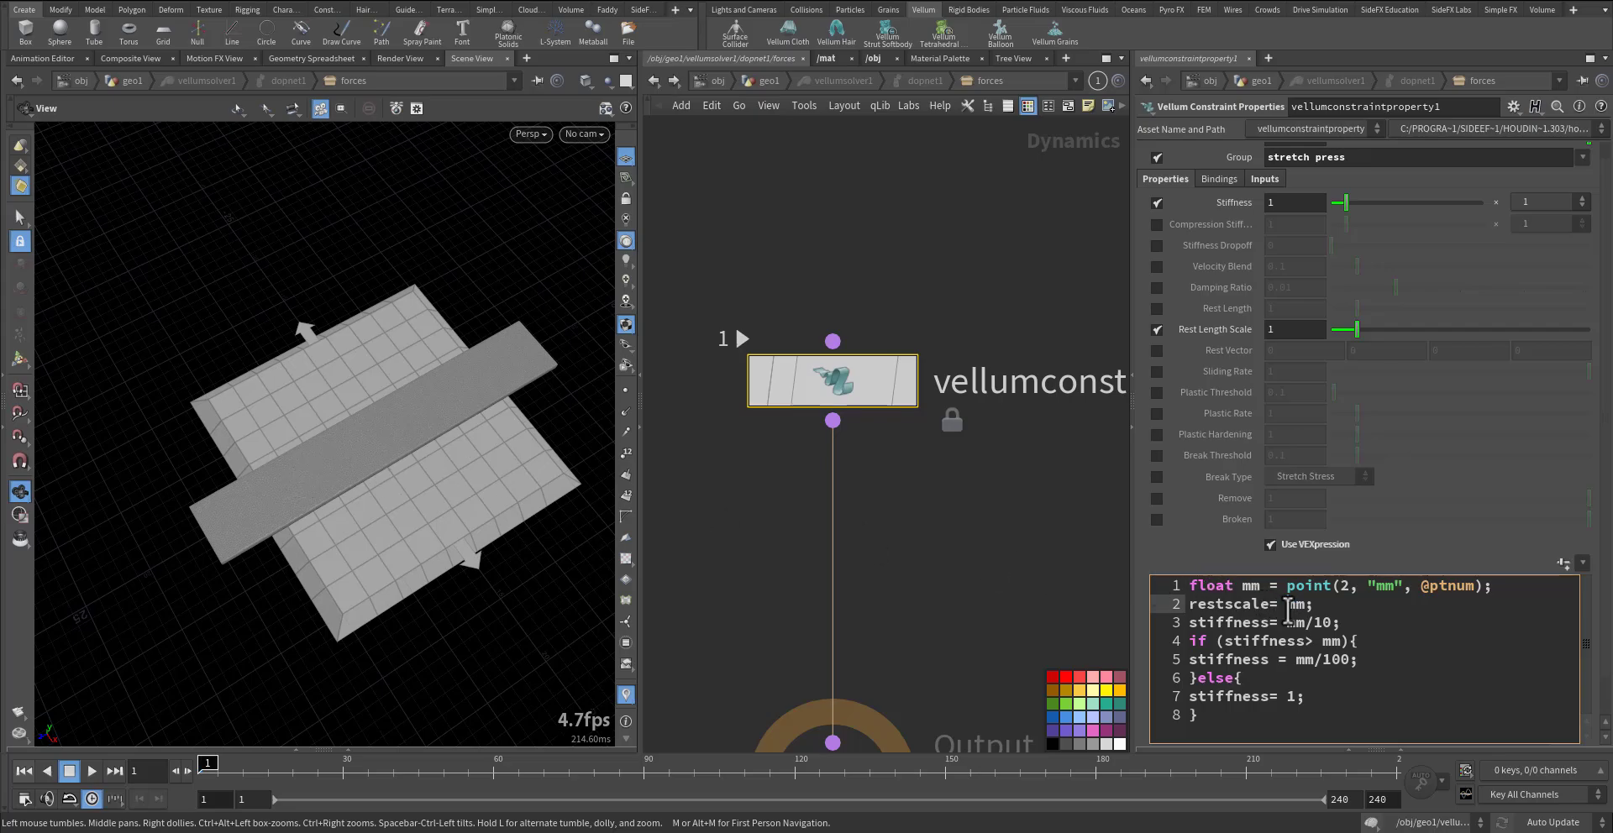
left_click_drag(1286, 604, 1189, 626)
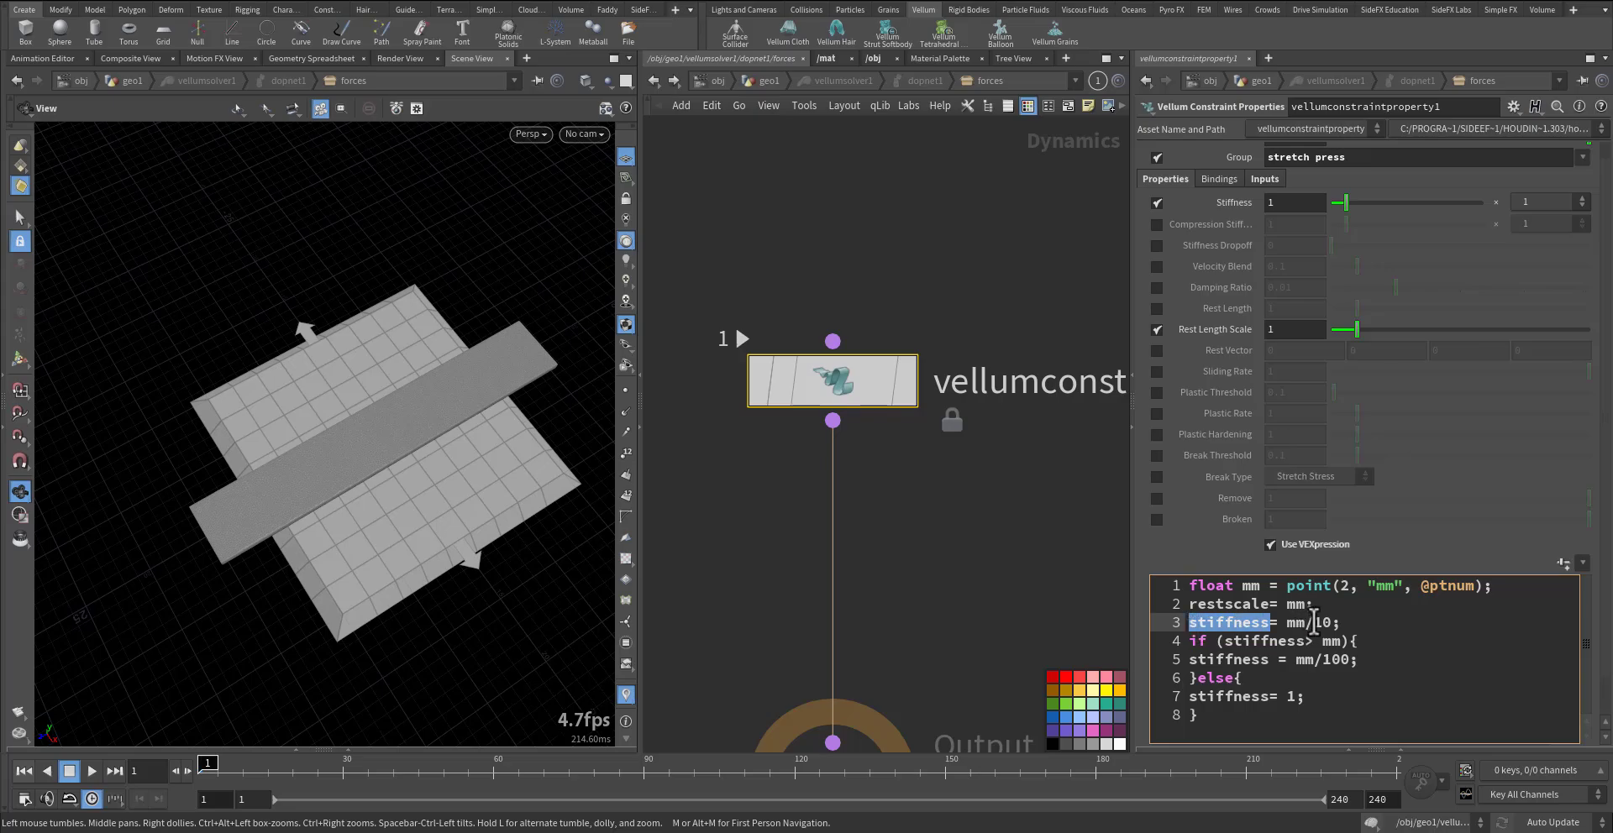
left_click_drag(1315, 621, 1329, 621)
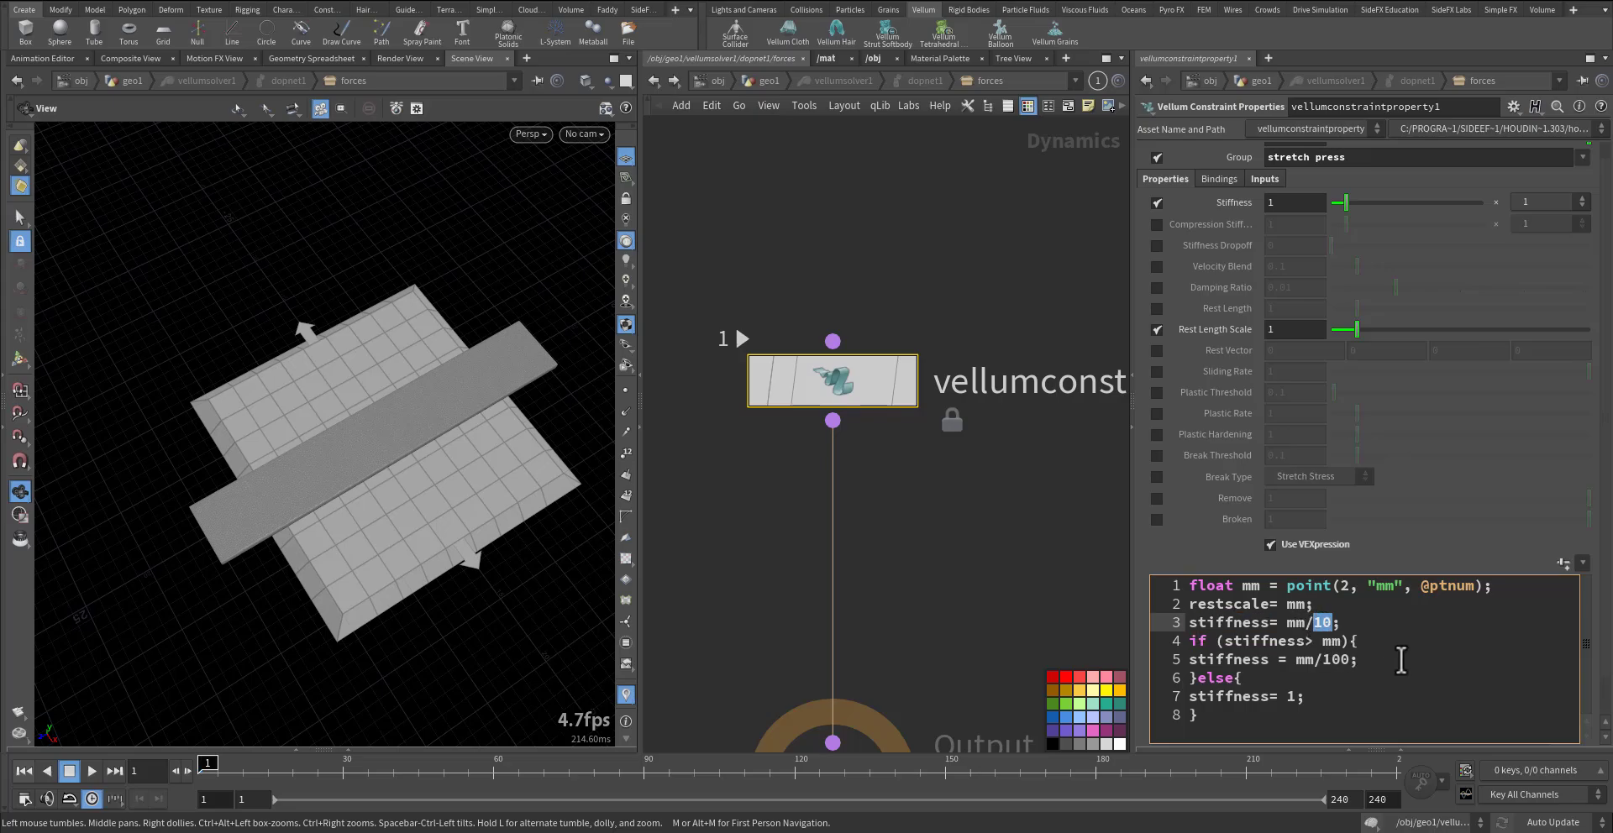
left_click_drag(1303, 697, 1177, 643)
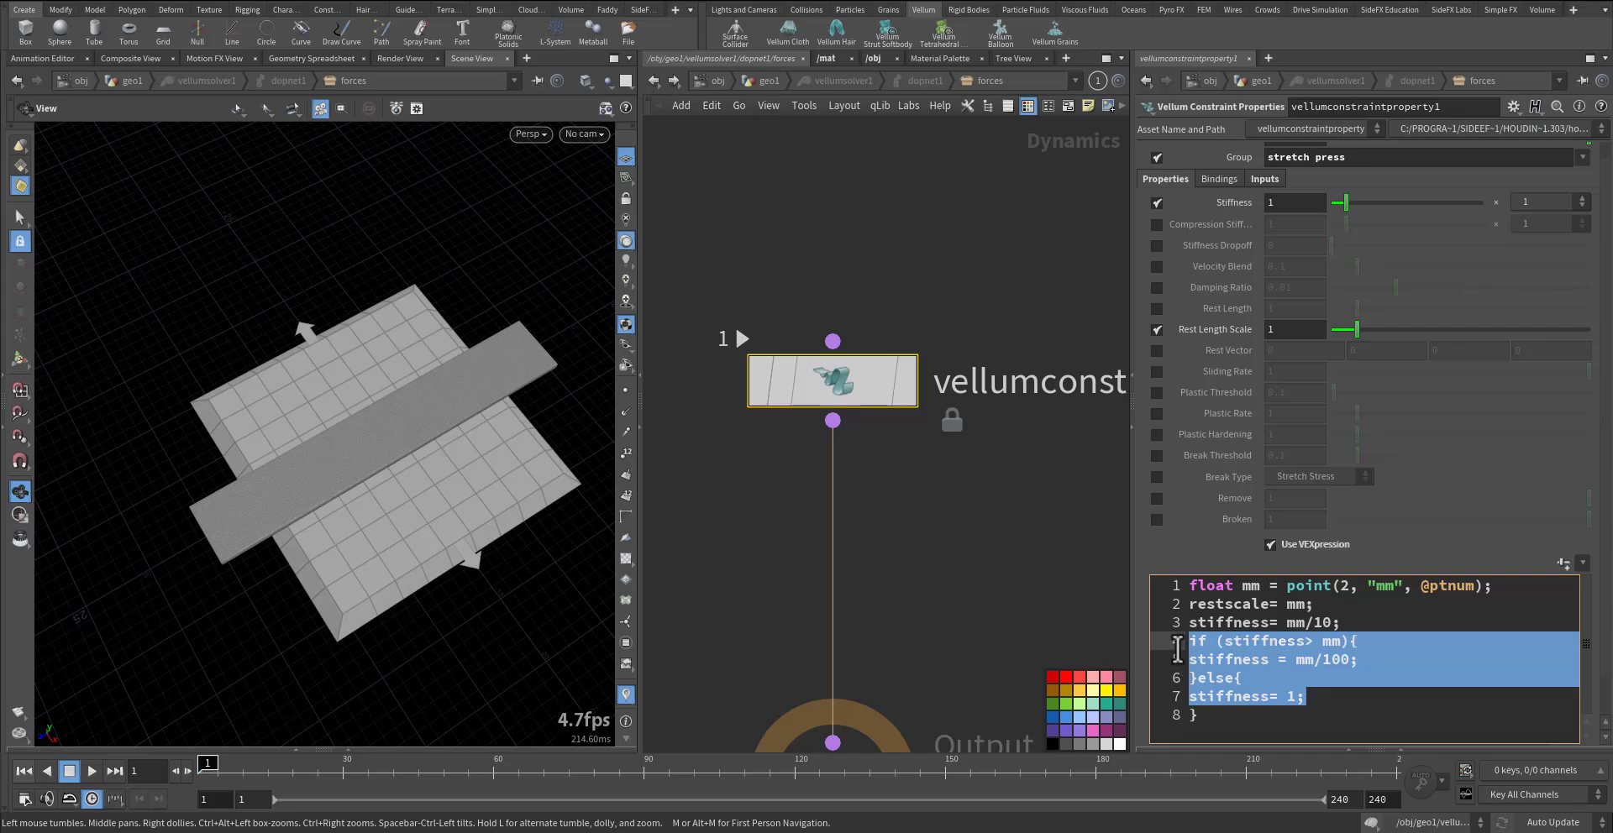
left_click(1322, 649)
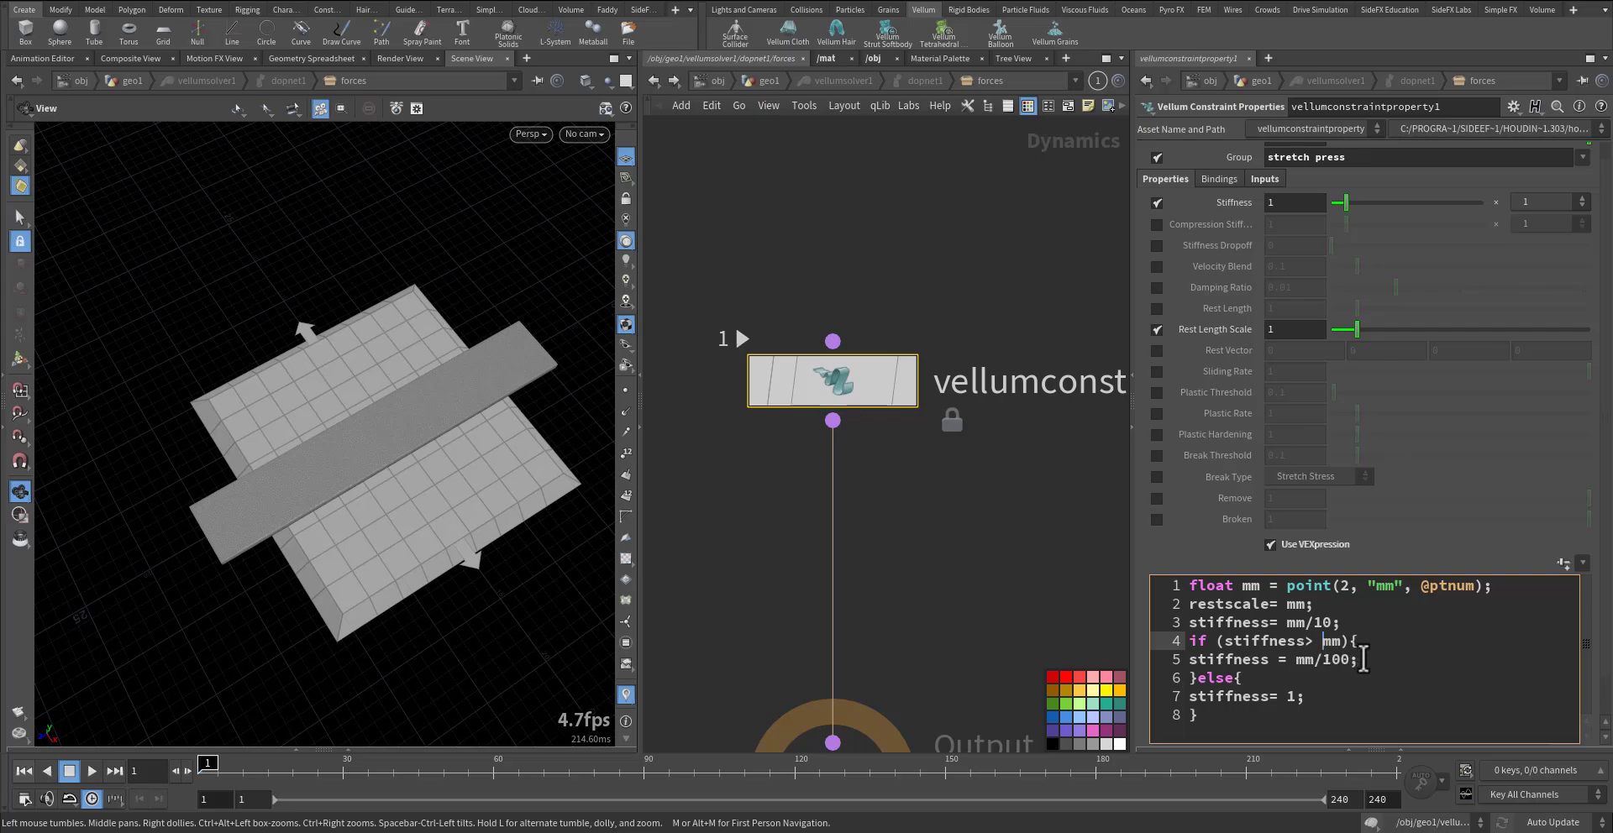
left_click_drag(1332, 622, 1312, 624)
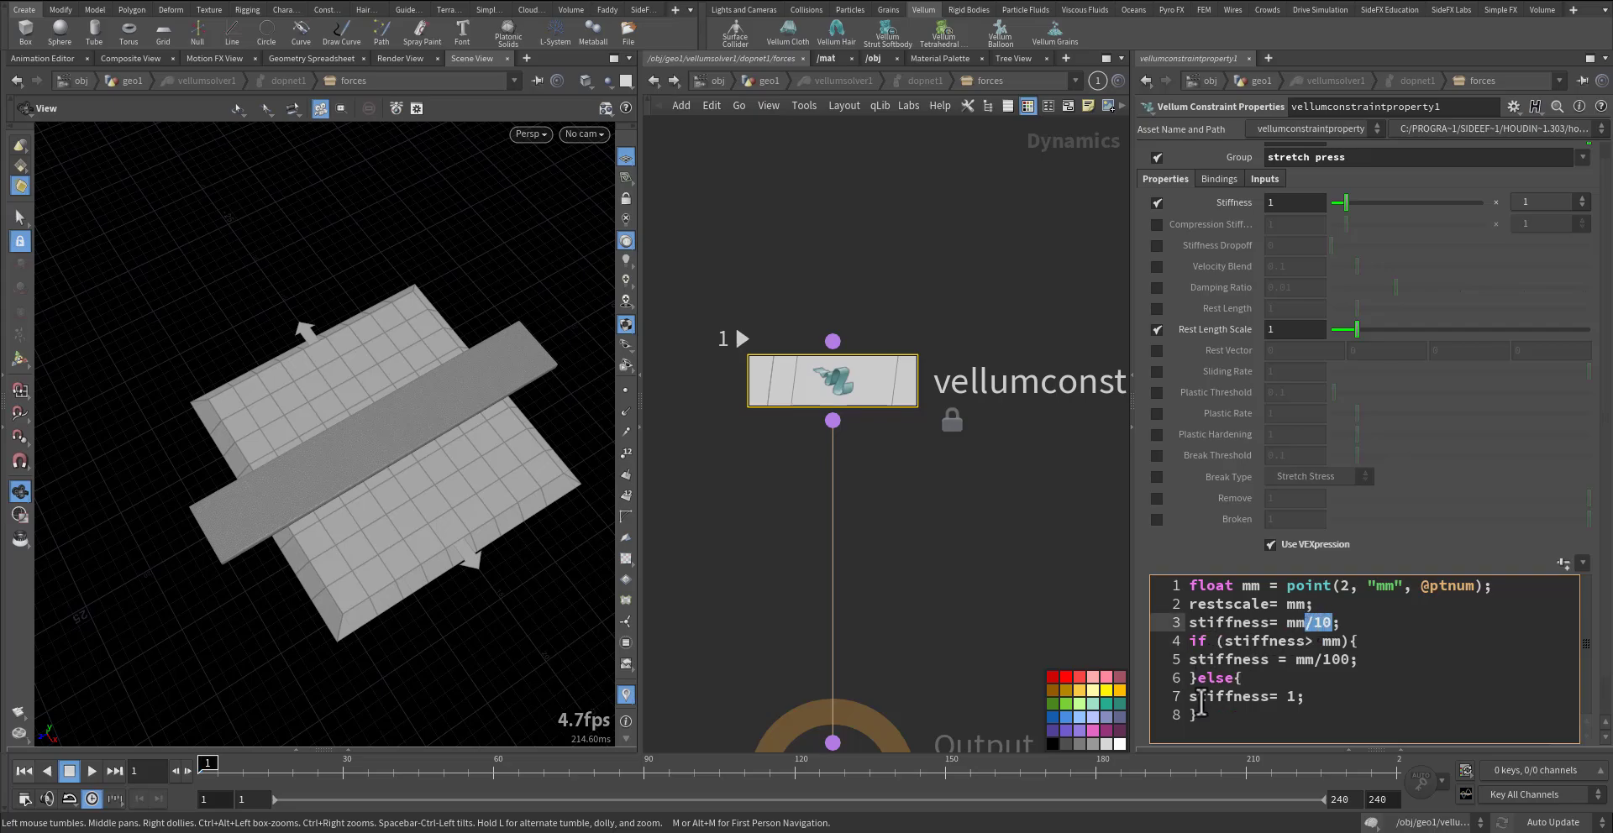
left_click(1225, 659)
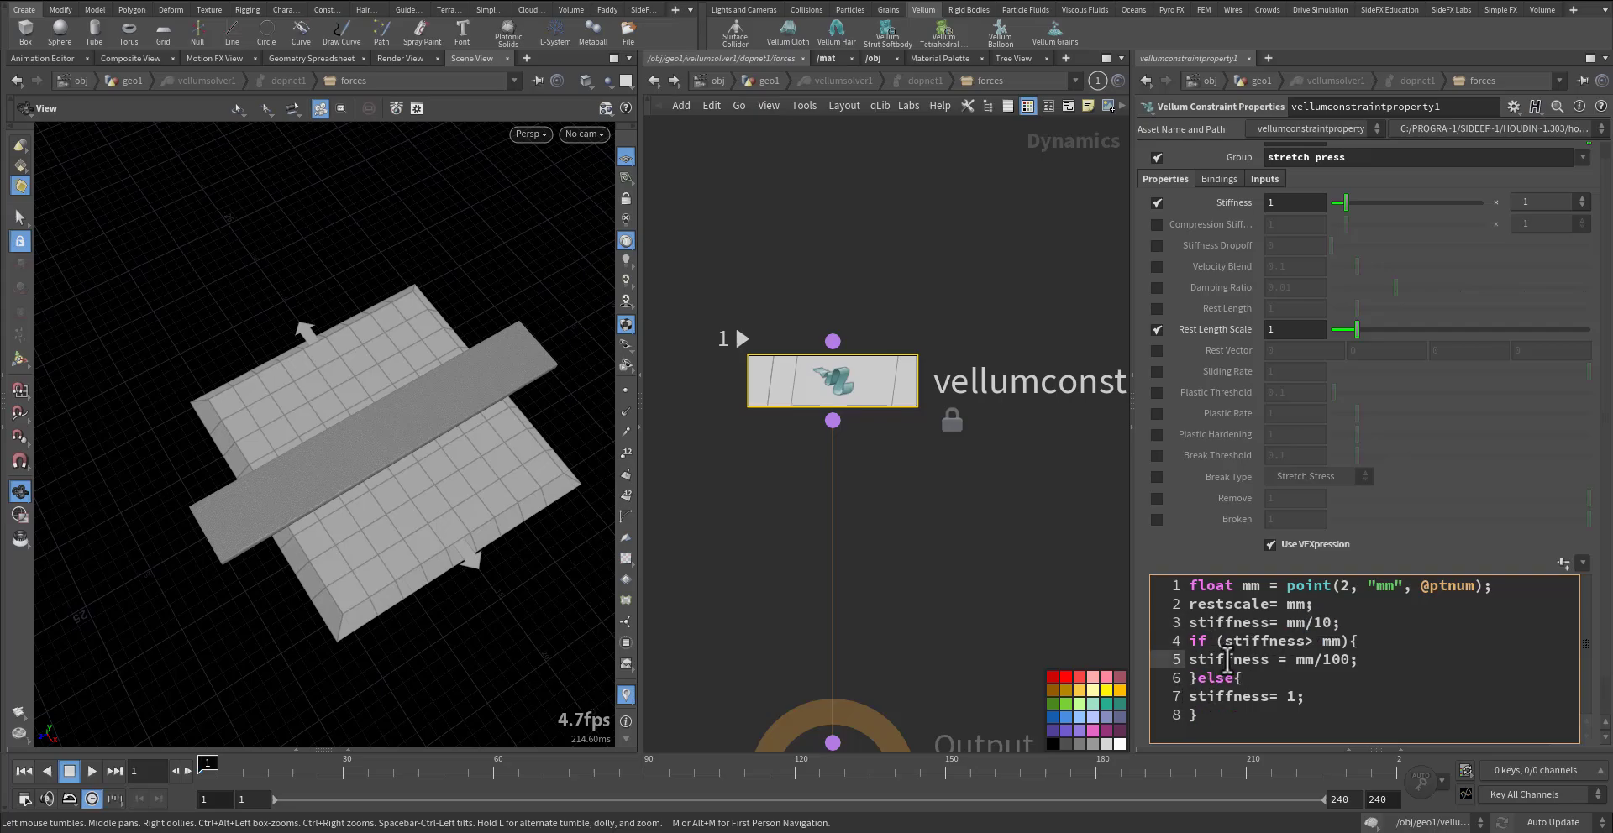
left_click_drag(1341, 623, 1316, 622)
Step: Return to the geo1 network, display vellumpostprocess1, and check its Spatial Blur and collision Passes settings
left_click(968, 620)
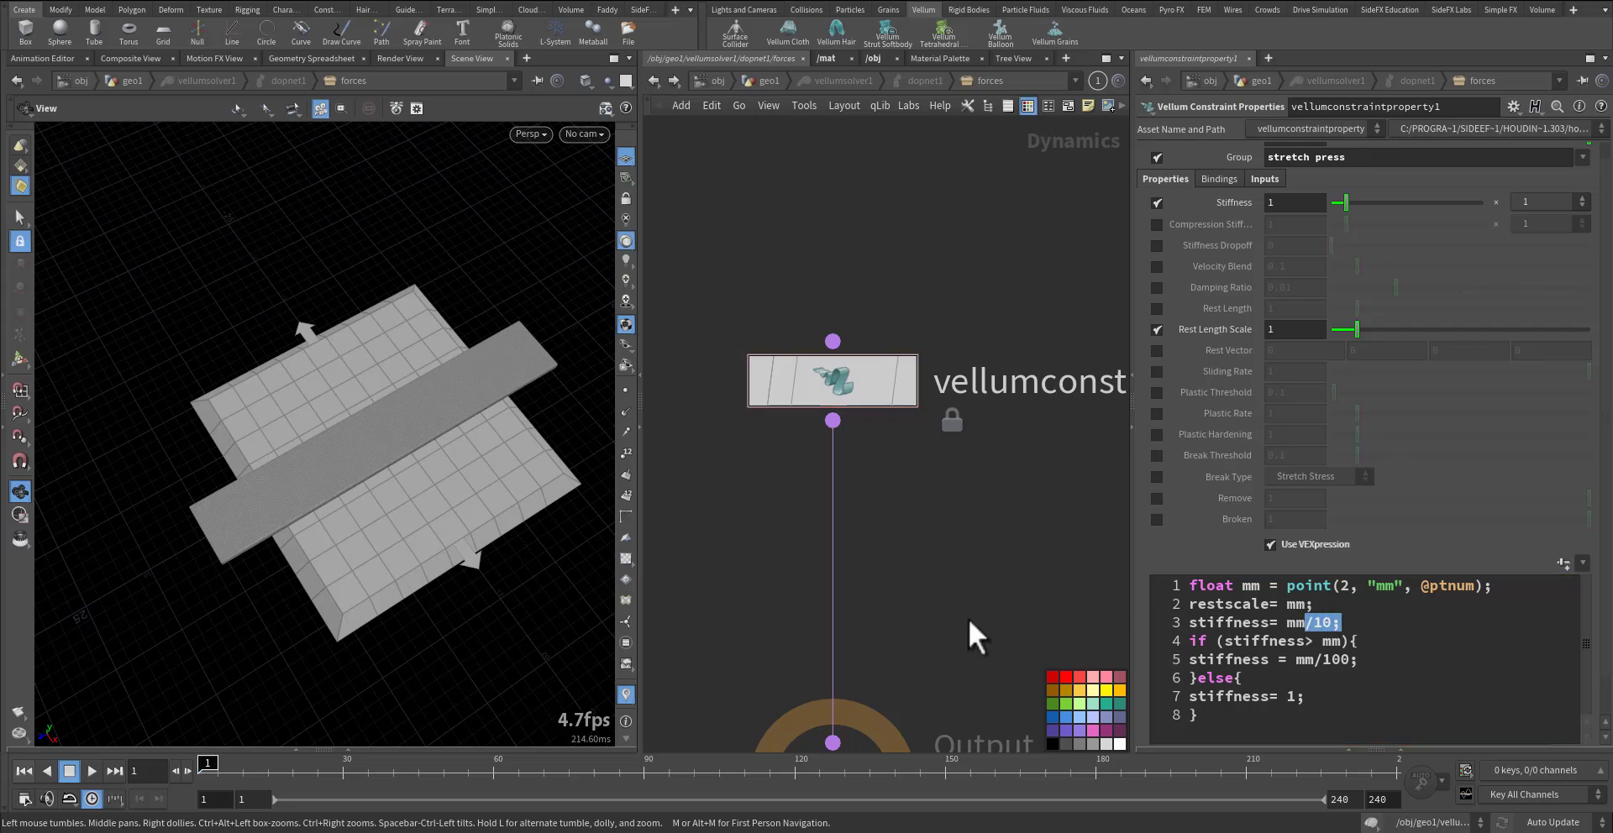
middle_click_drag(931, 646, 965, 349)
left_click(758, 87)
mouse_move(866, 416)
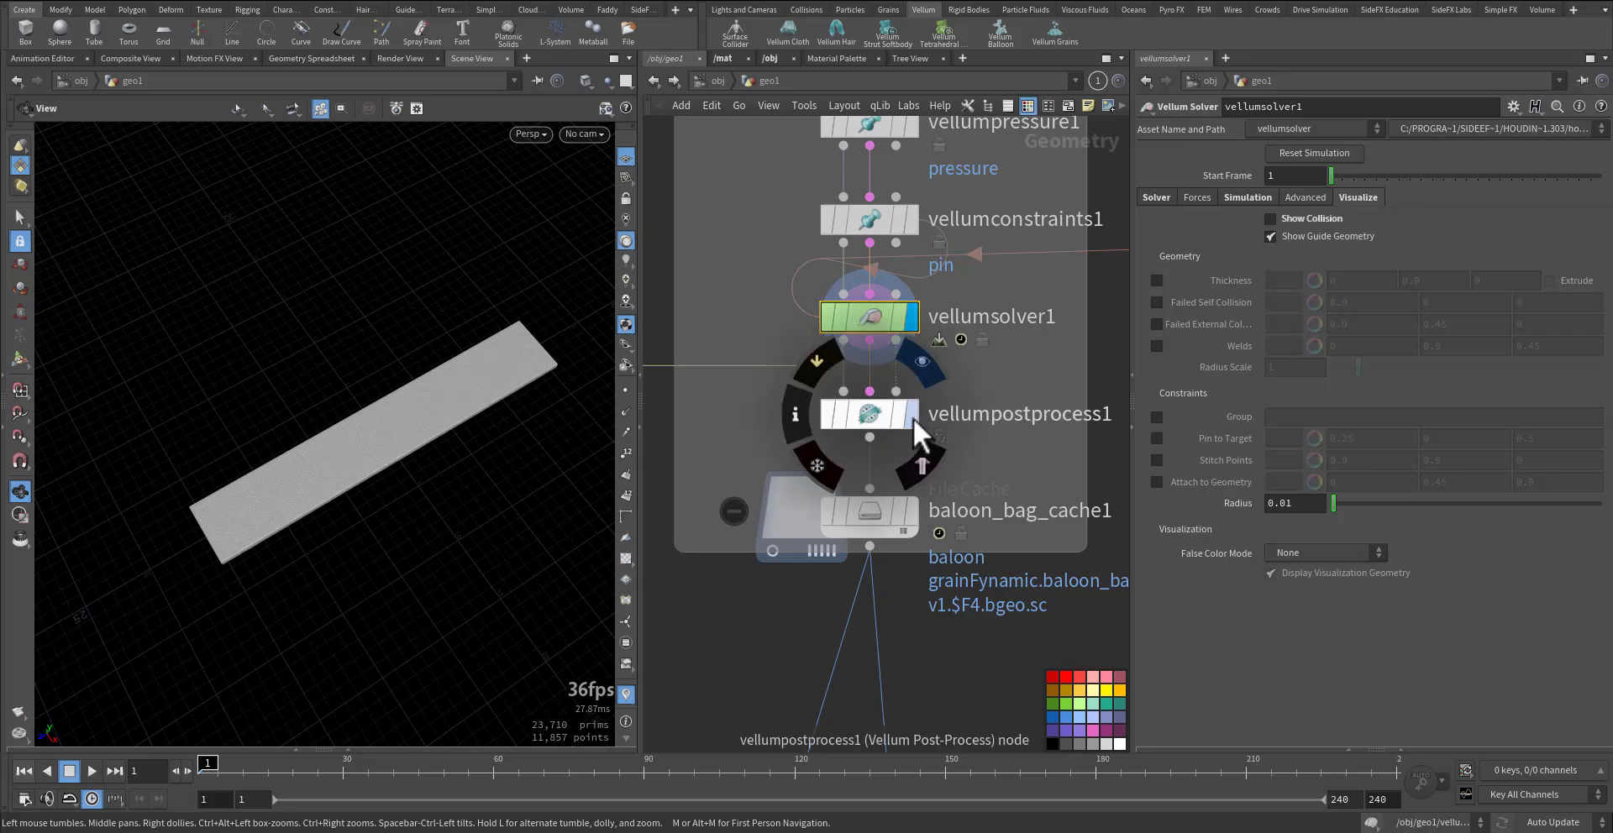
left_click(863, 415)
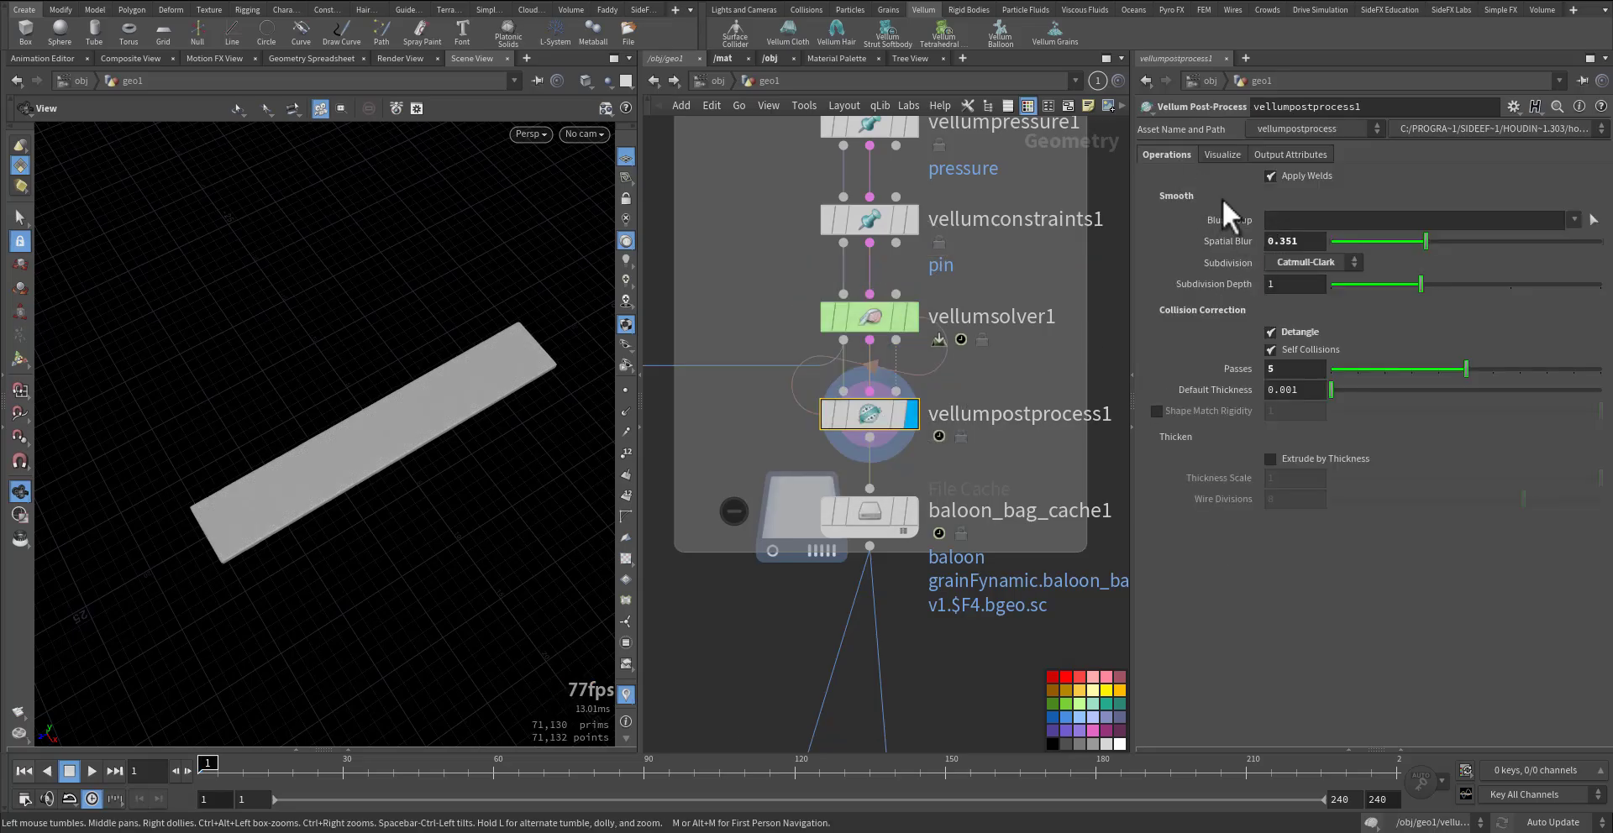
left_click(1299, 241)
left_click(1293, 369)
Step: Display baloon_bag_cache1, play back the cached bag simulation from several angles, and return to frame 1
mouse_move(914, 527)
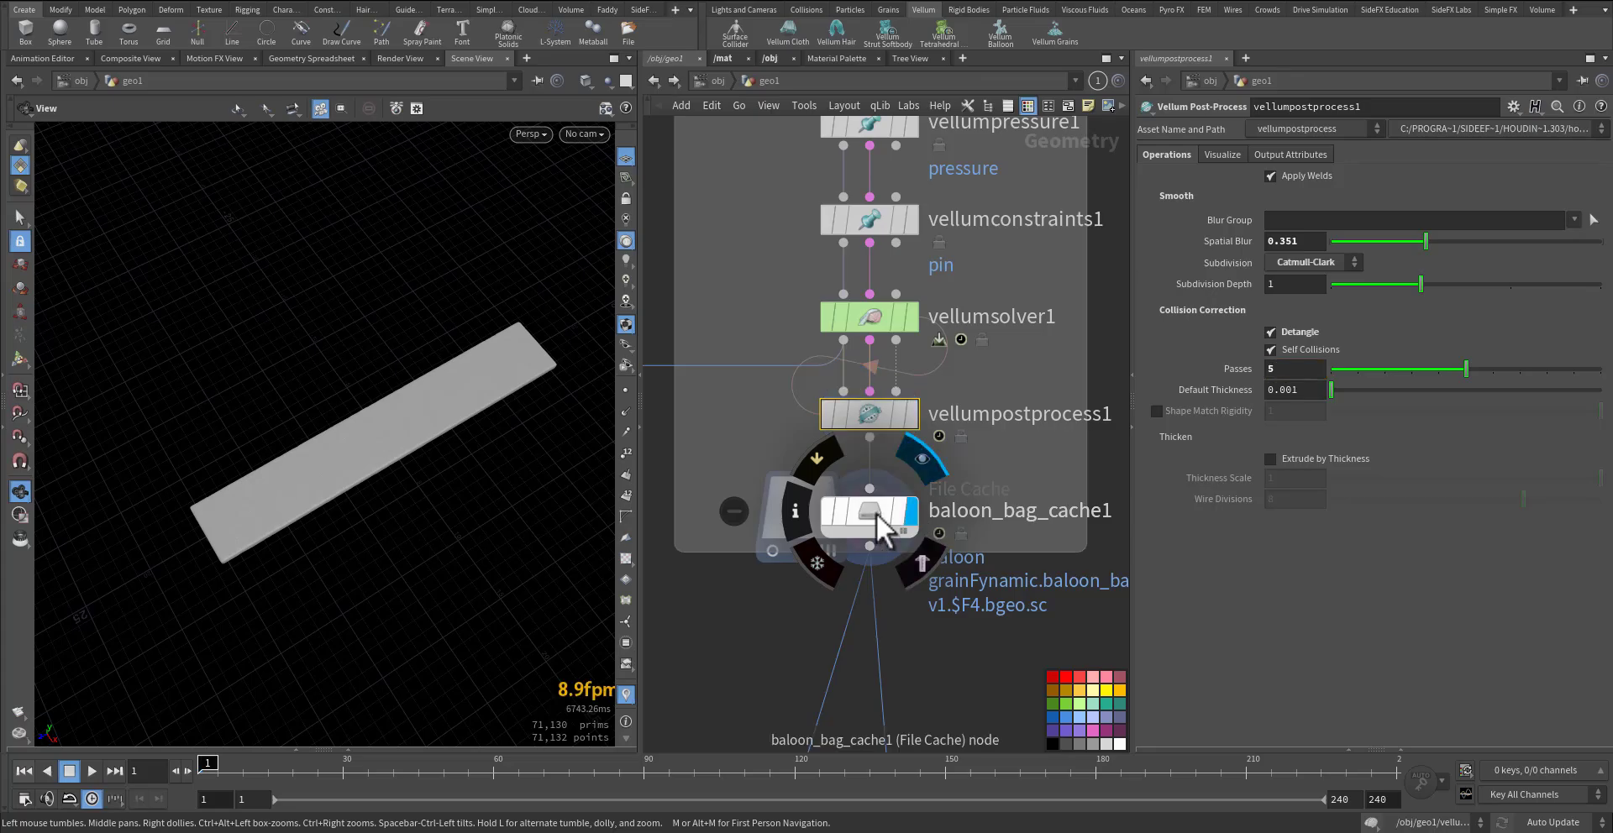
left_click(919, 461)
left_click_drag(397, 453, 467, 461)
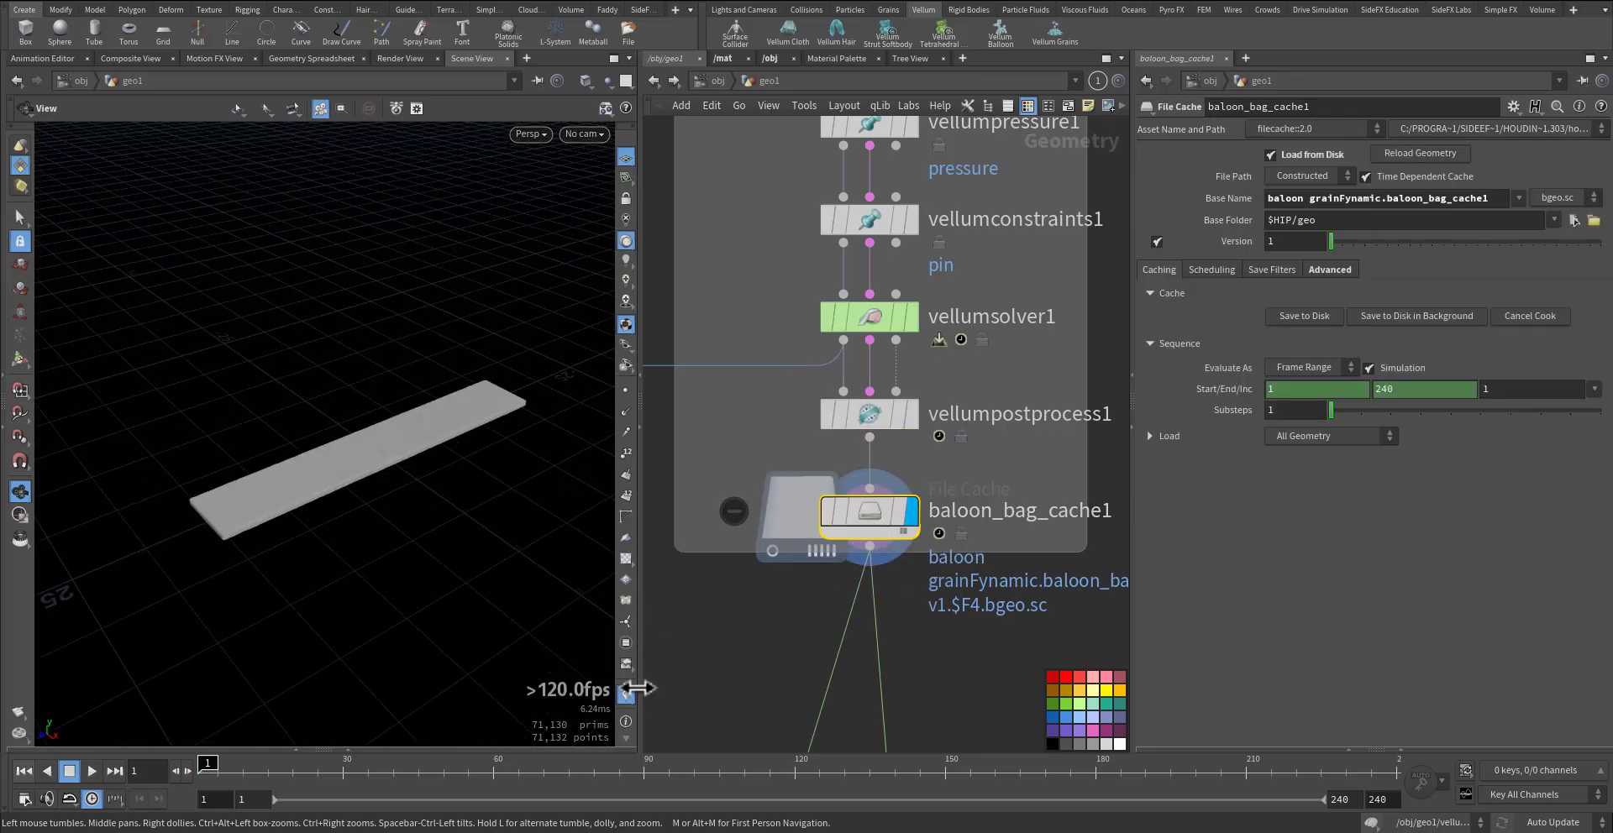
left_click(800, 511)
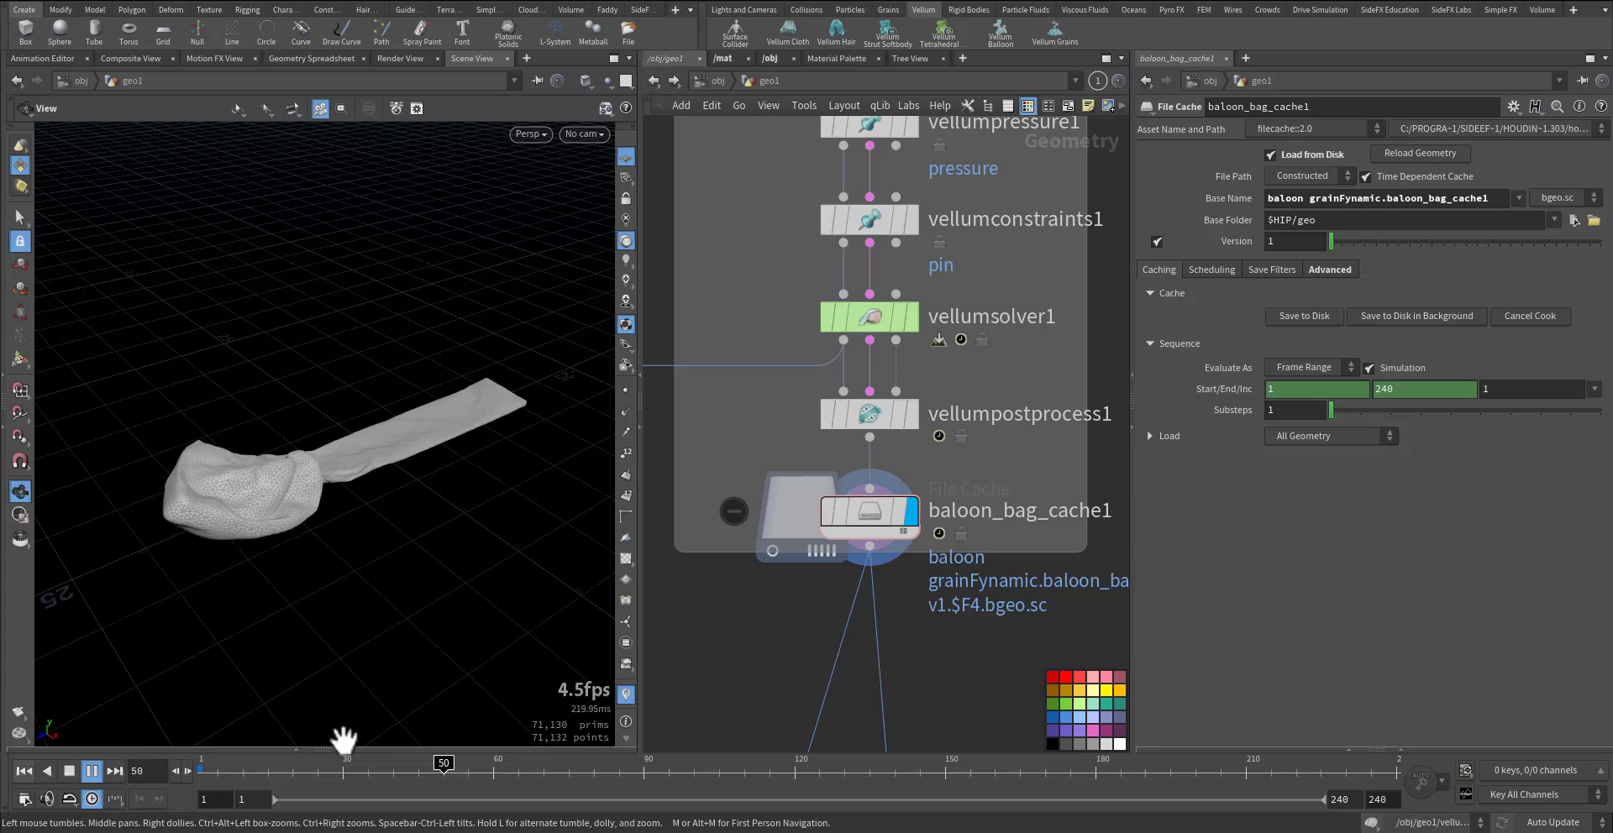
left_click_drag(300, 586, 290, 550)
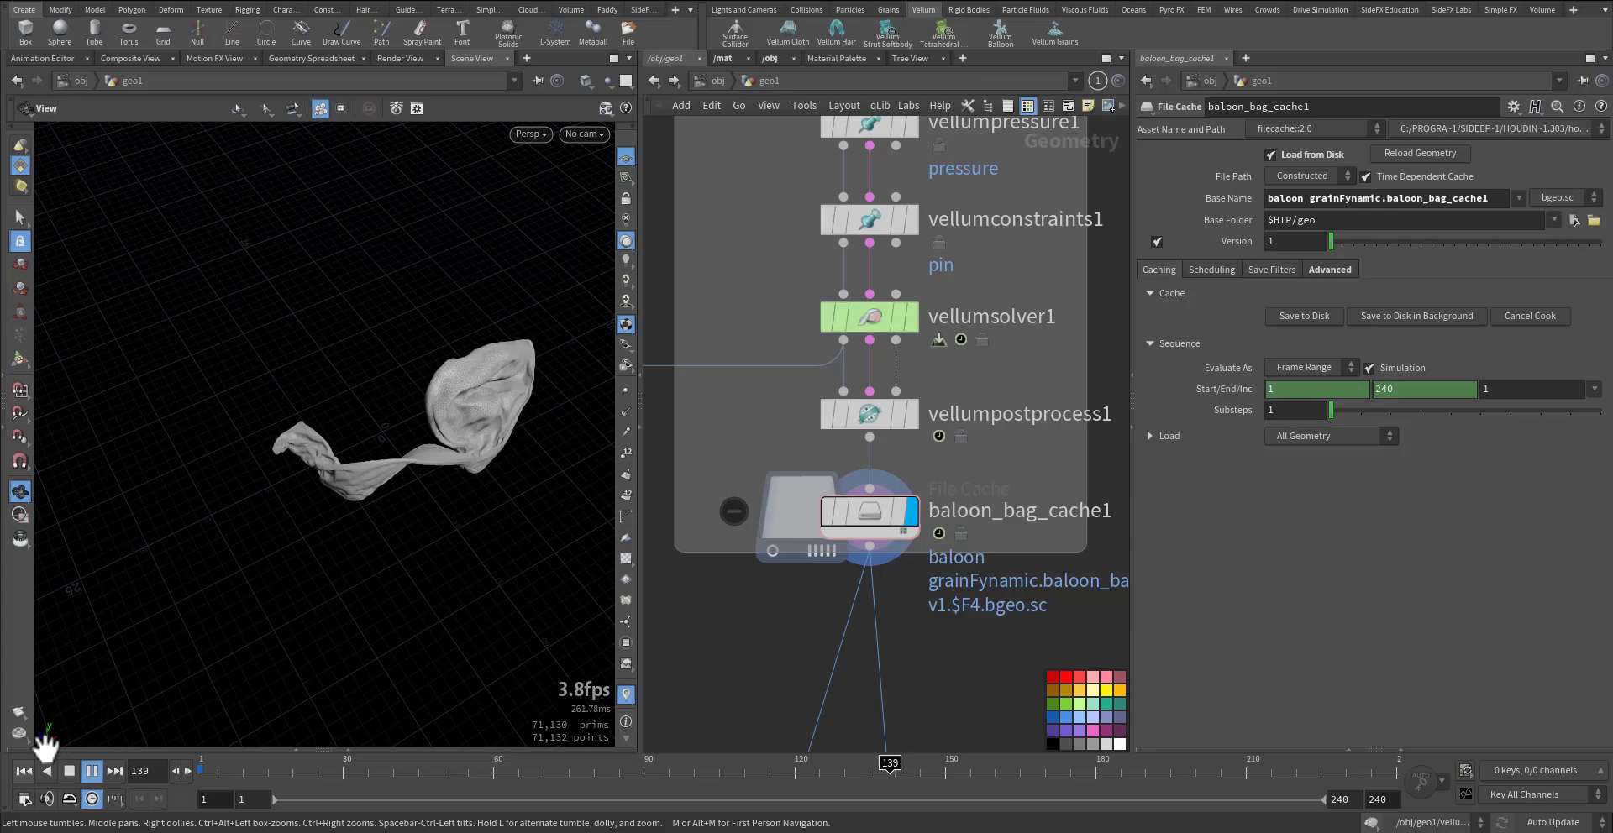
left_click(28, 774)
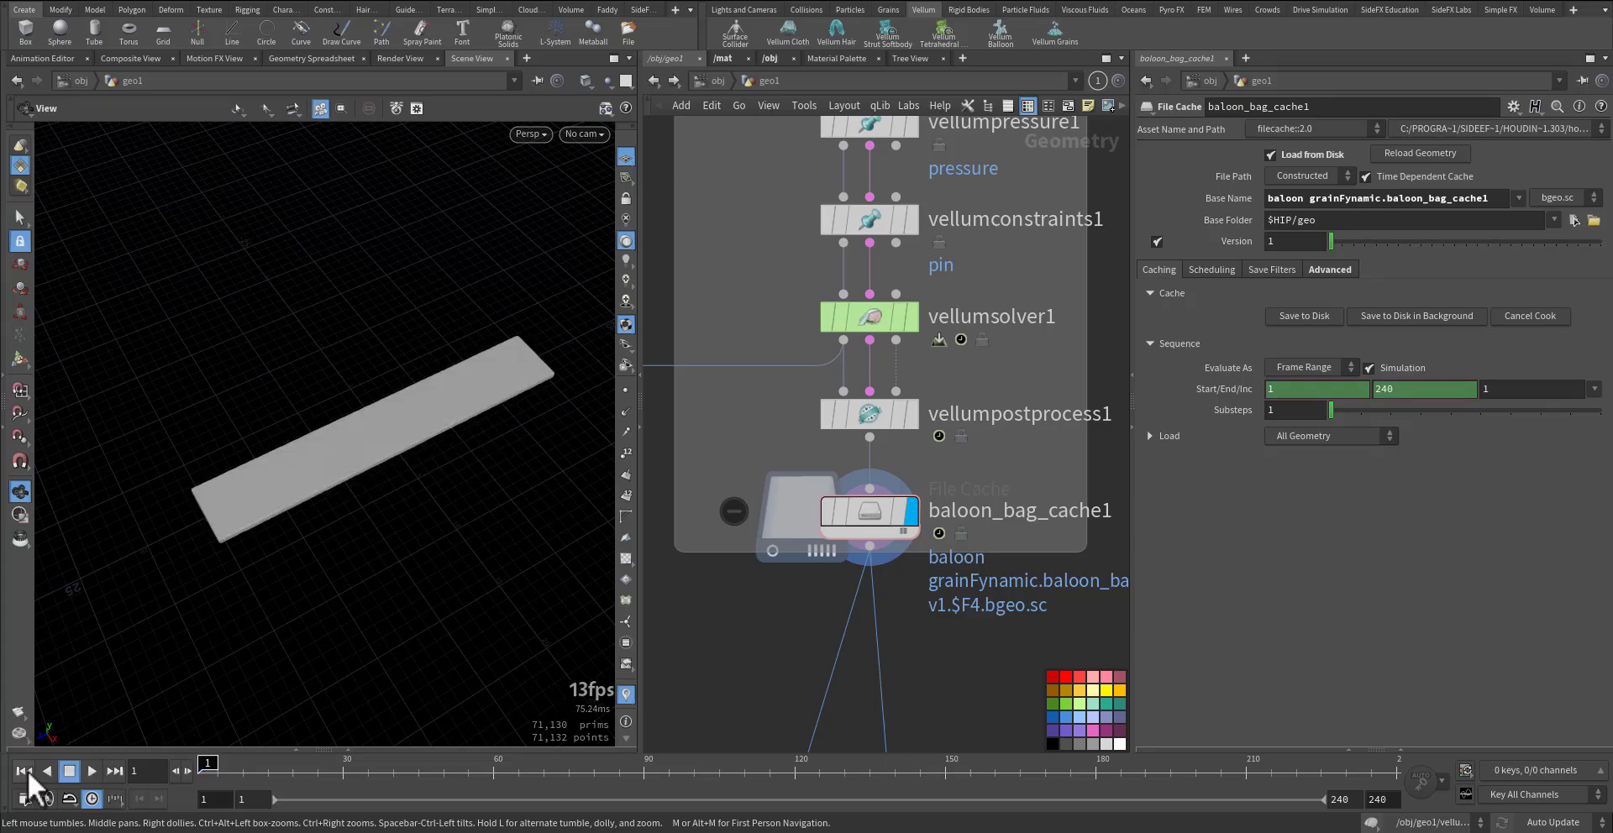
Step: Display and select the bound1 node at the start of the grain branch and inspect its bounding box
middle_click_drag(760, 695, 813, 496)
scroll(812, 530, "down", 3)
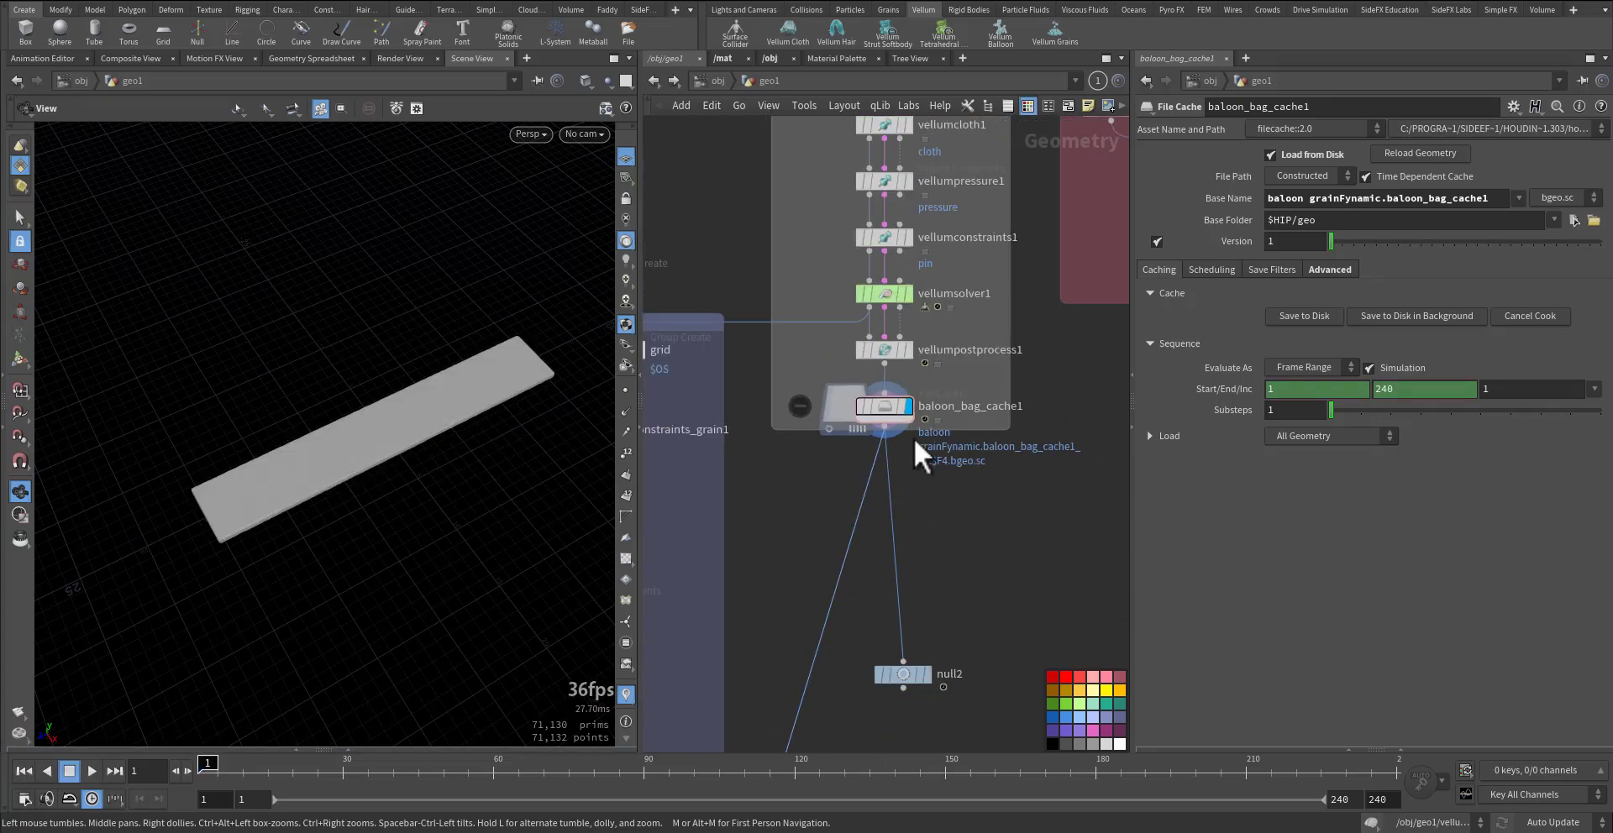
scroll(991, 545, "down", 3)
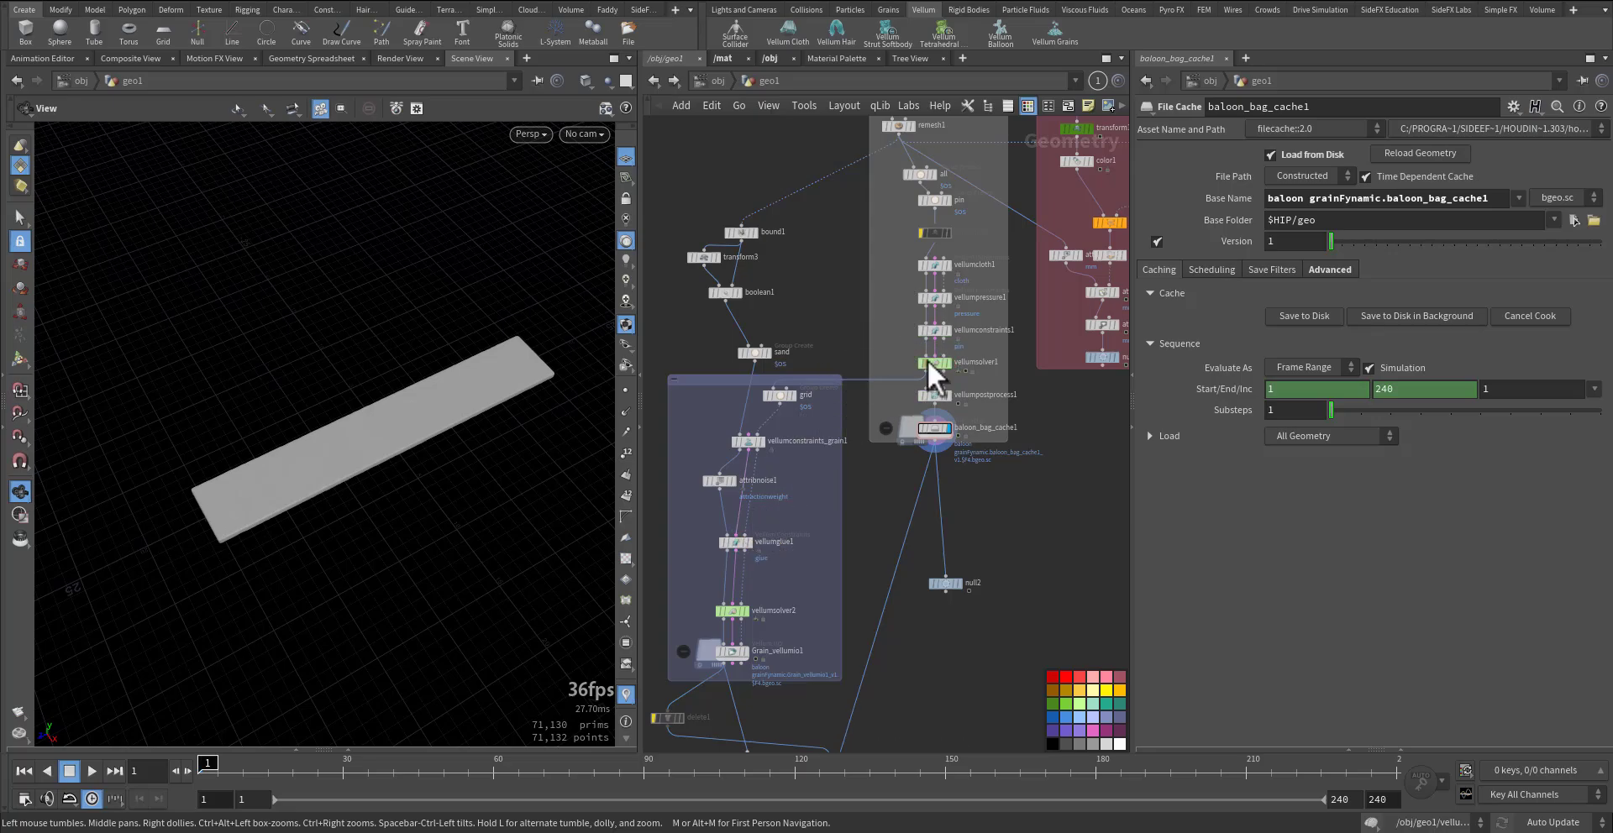
left_click_drag(464, 448, 360, 509)
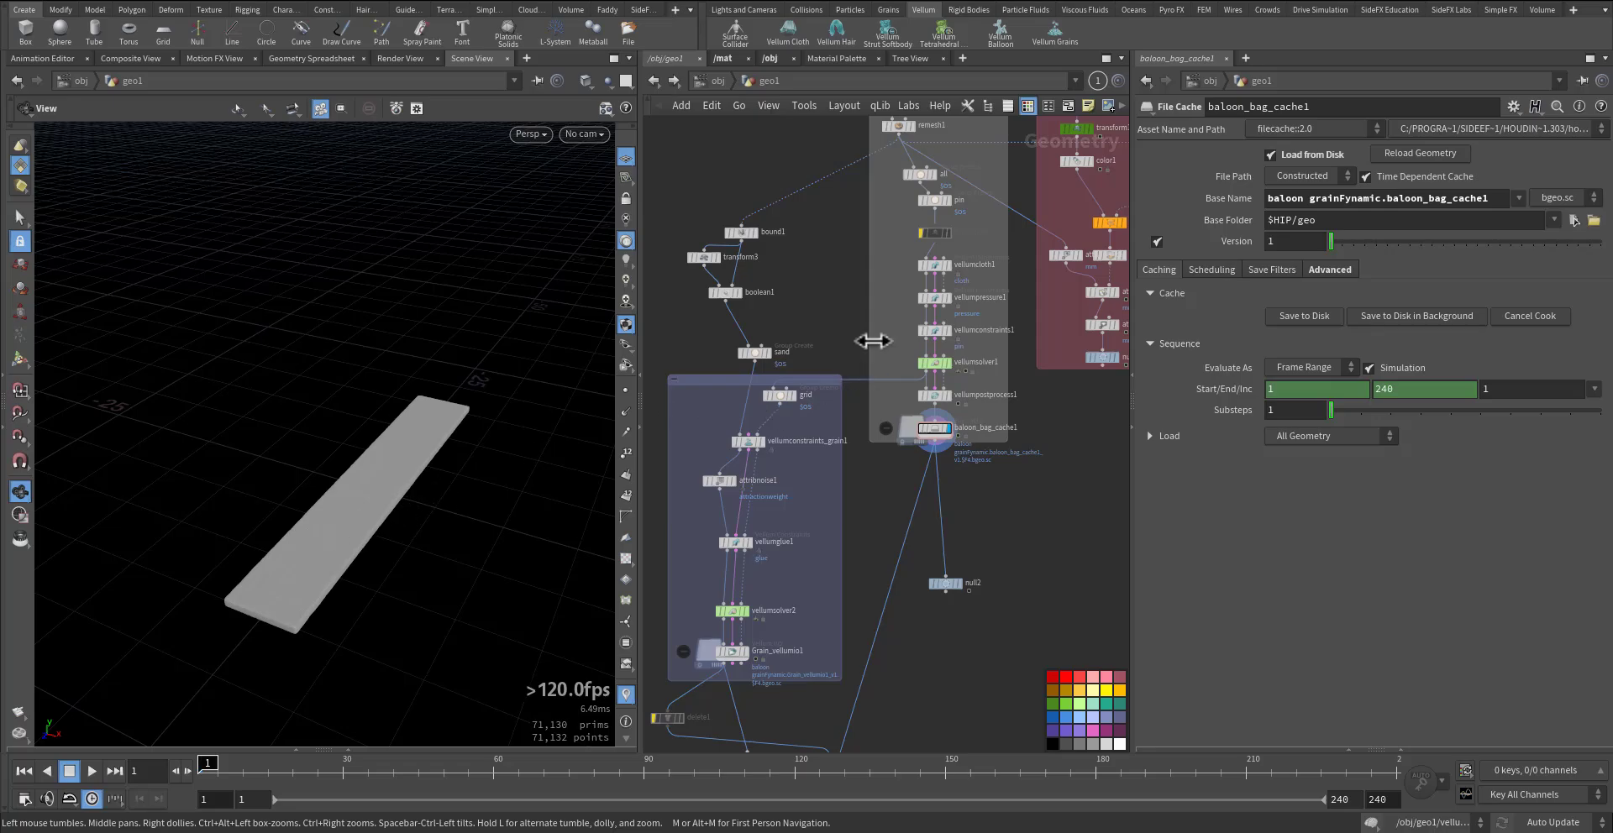
middle_click_drag(875, 492, 940, 489)
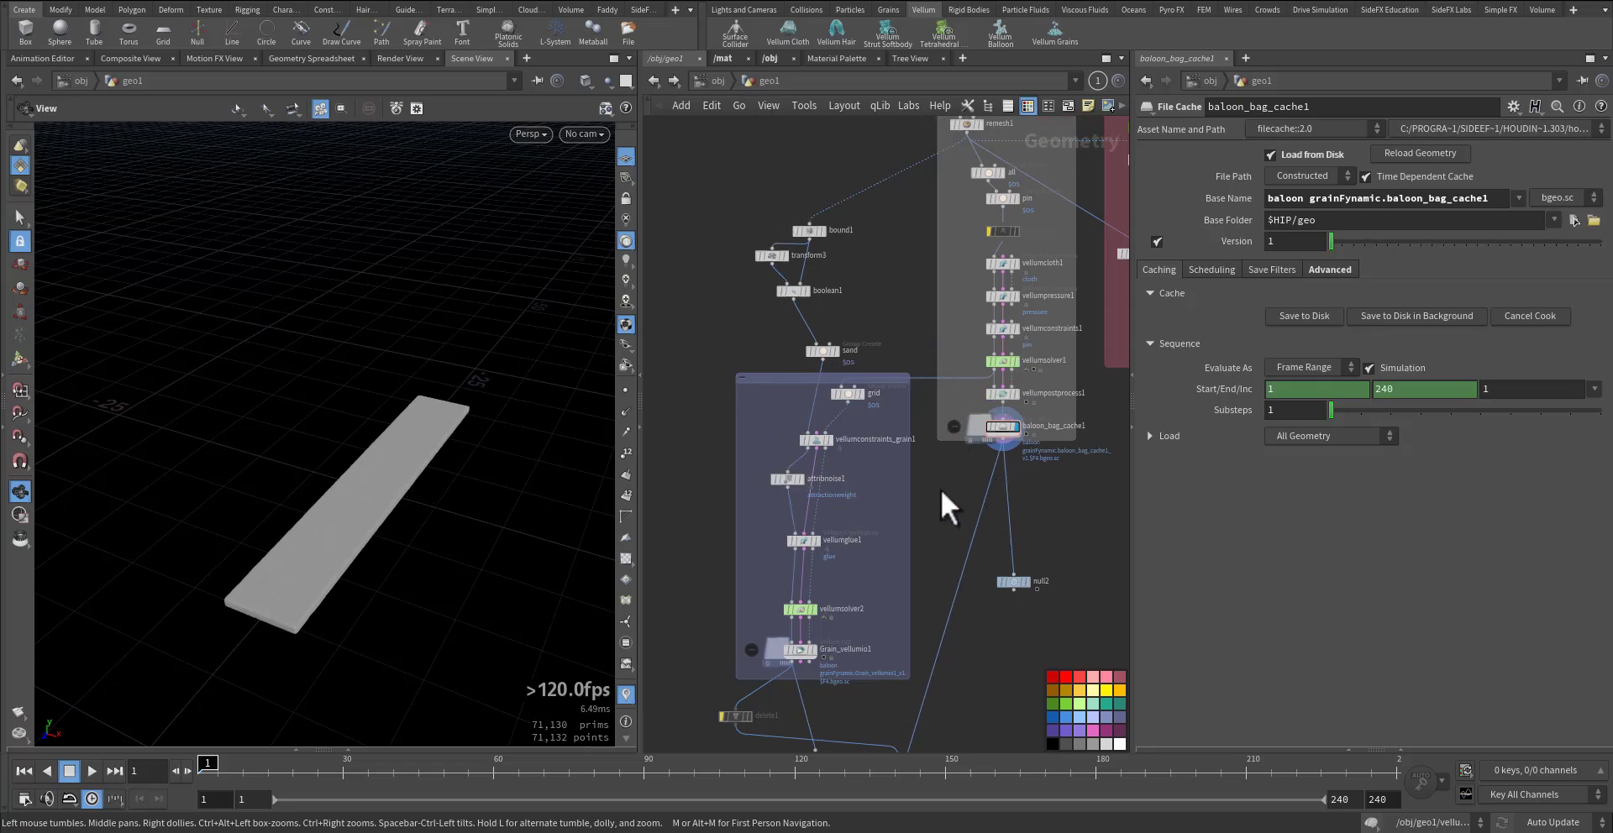
scroll(940, 488, "up", 3)
middle_click_drag(837, 321, 895, 566)
scroll(835, 413, "up", 4)
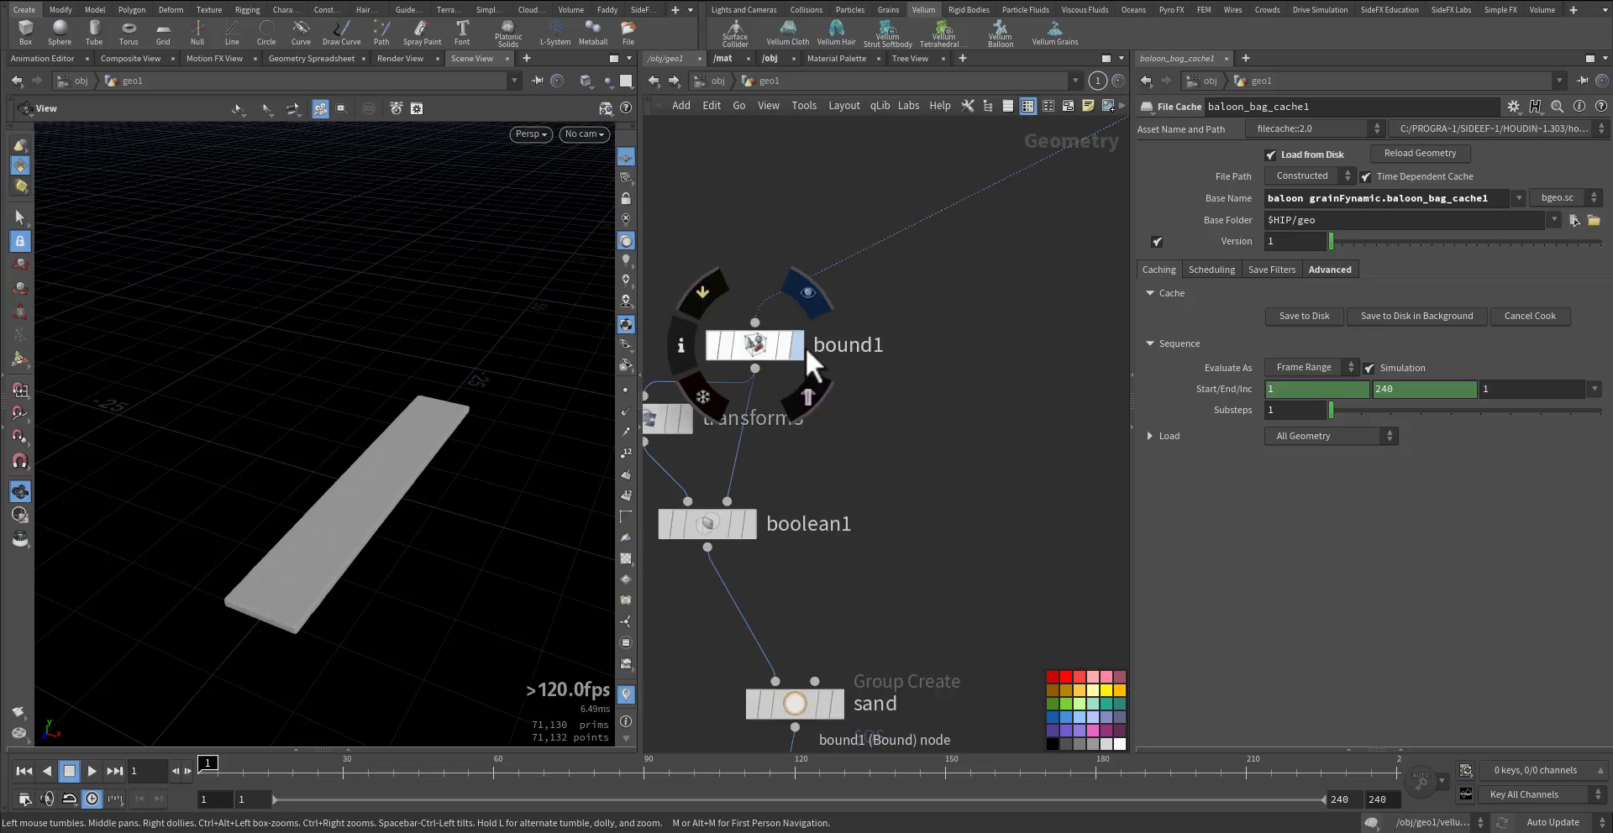
left_click(796, 346)
left_click(756, 348)
right_click_drag(262, 543, 488, 489)
middle_click_drag(454, 514, 361, 483)
Step: Display the transform3 node and inspect its scaled box in the viewport
middle_click_drag(743, 420, 898, 392)
left_click(844, 391)
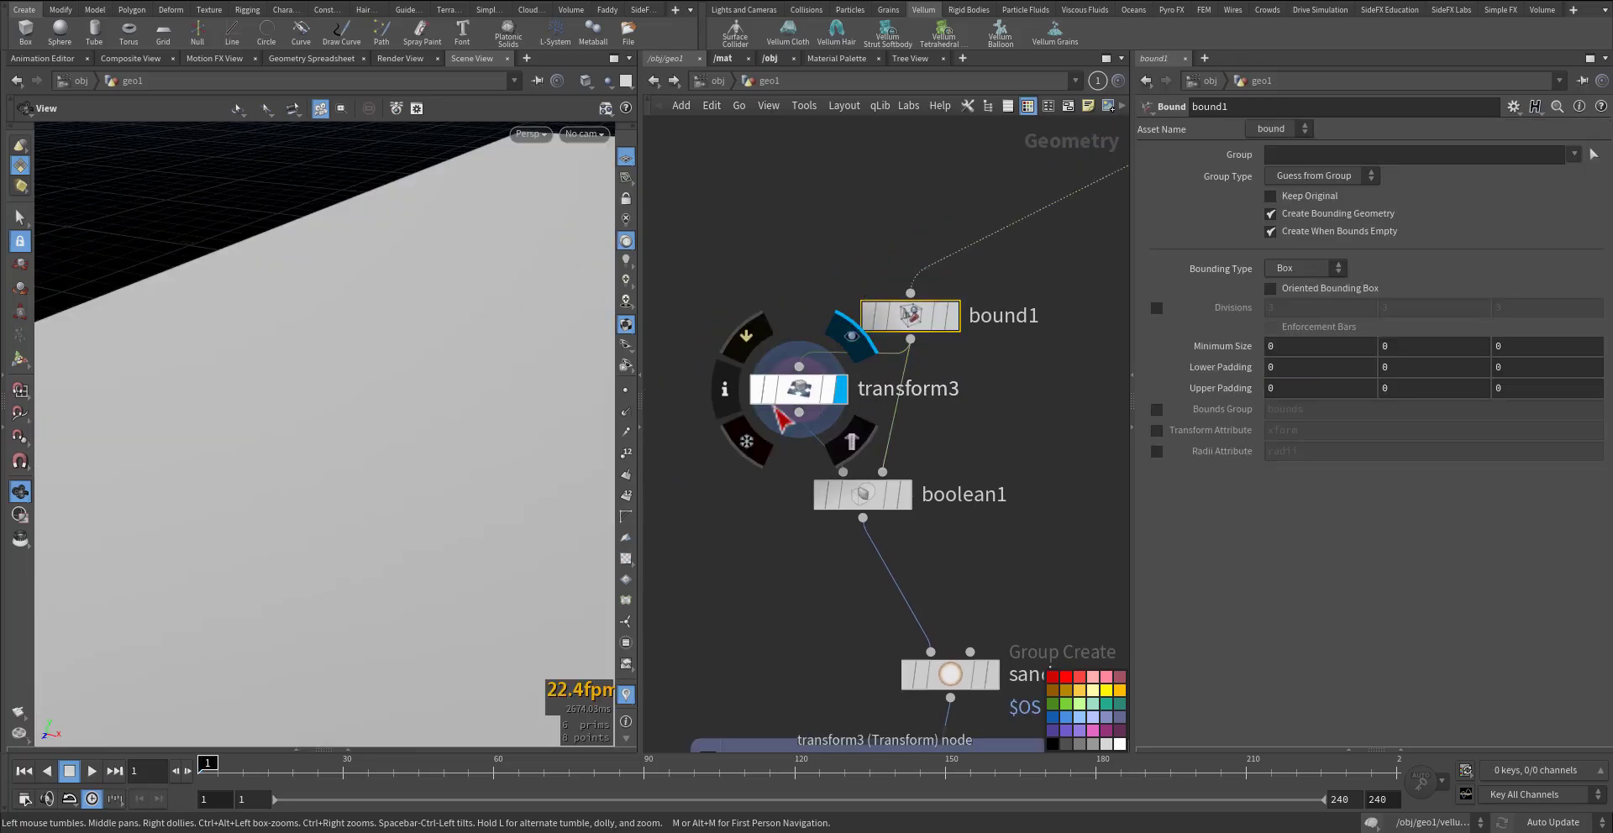
right_click_drag(437, 504, 251, 572)
left_click_drag(251, 571, 400, 436)
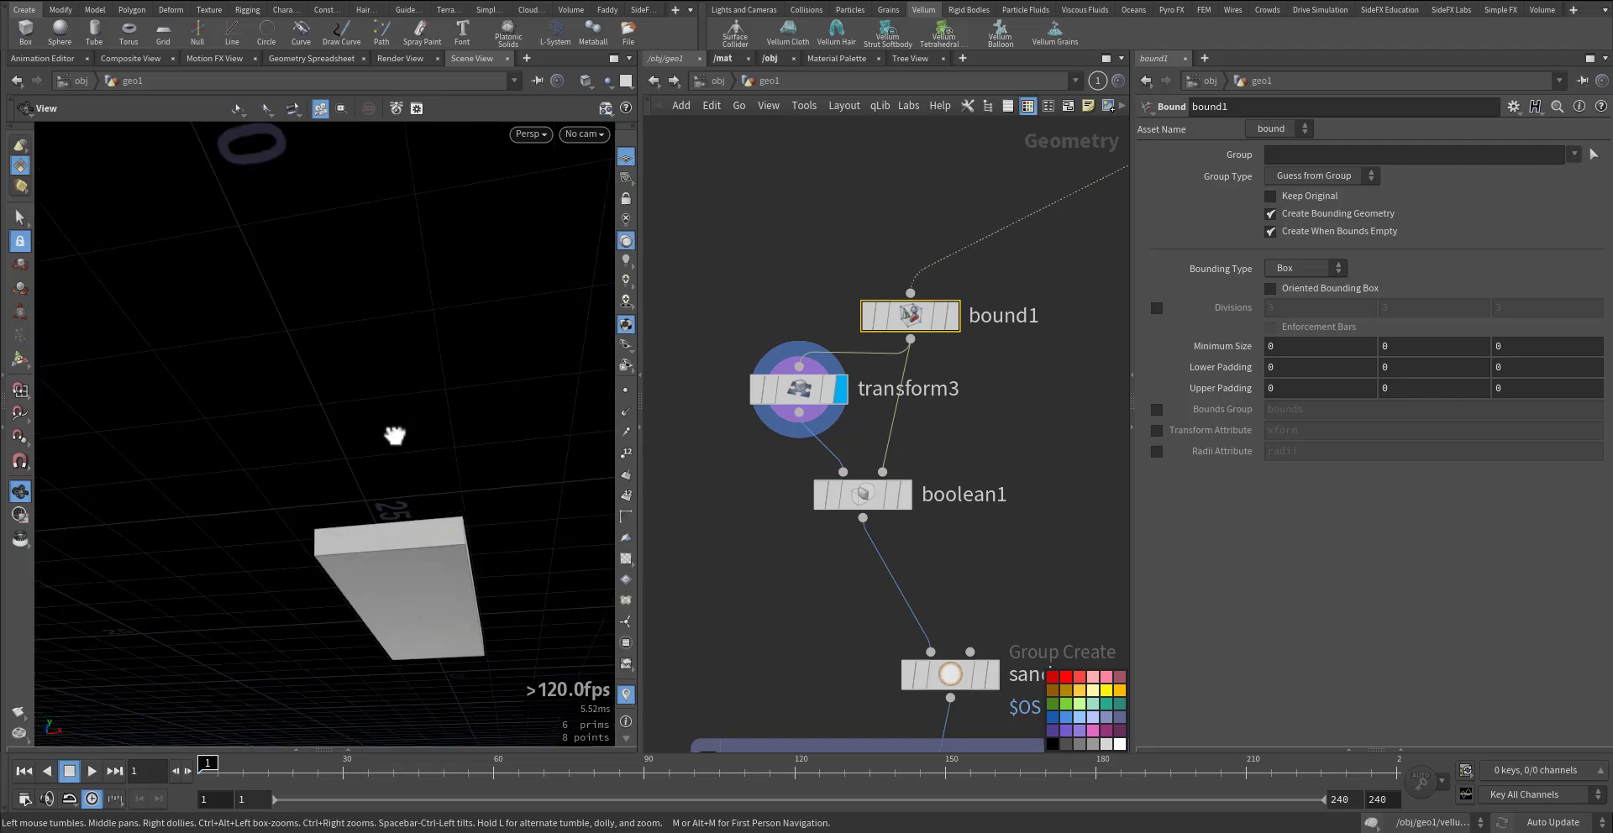
Step: Display and select boolean1 and inspect the subtracted box from below and above
left_click(906, 497)
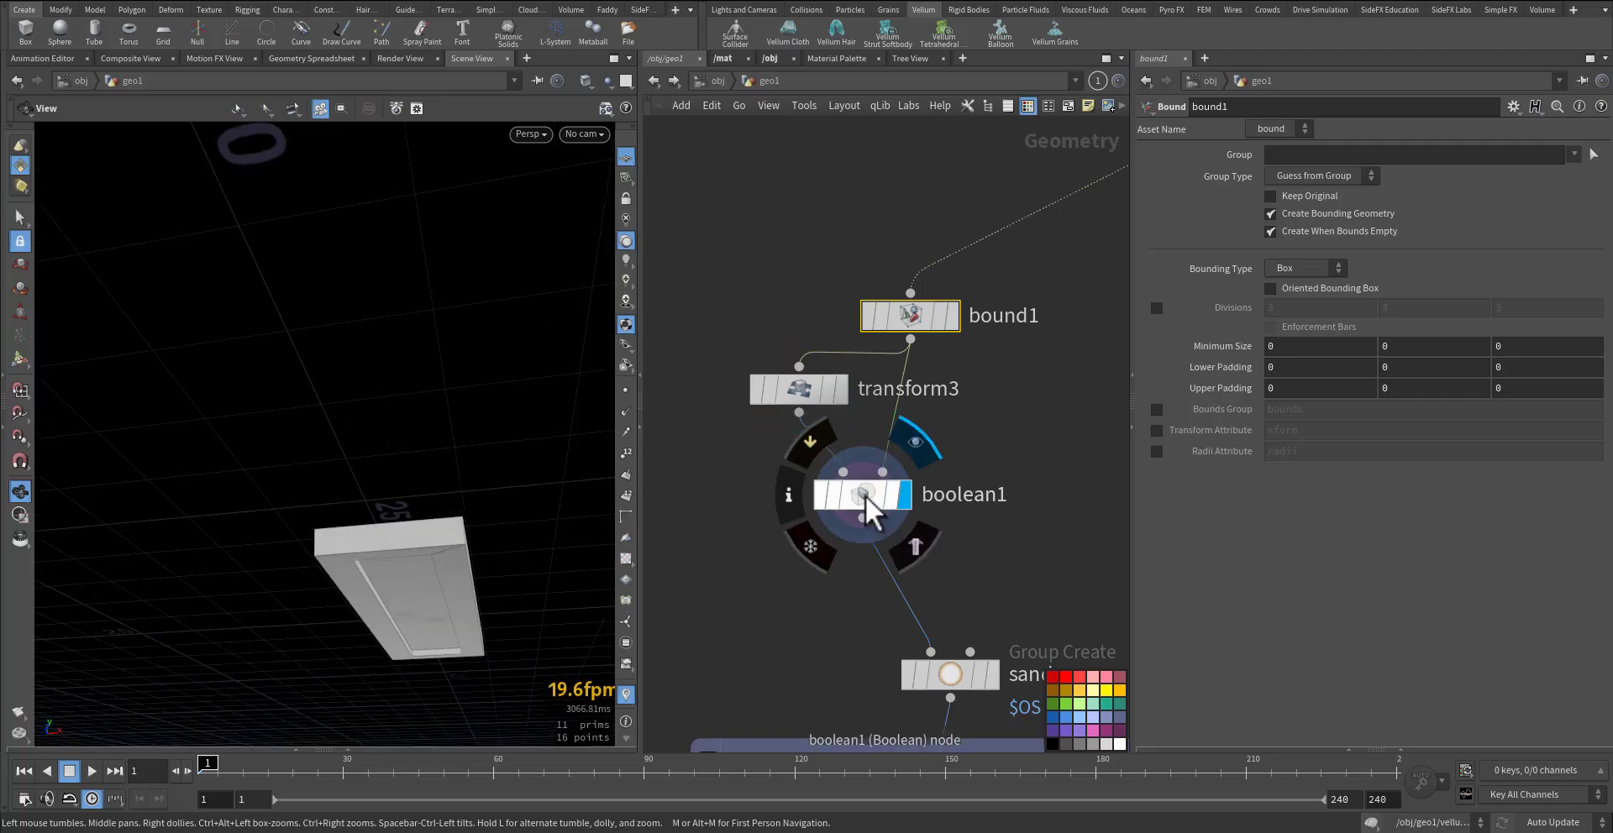
left_click(865, 497)
right_click_drag(397, 596, 687, 502)
left_click_drag(475, 505, 483, 445)
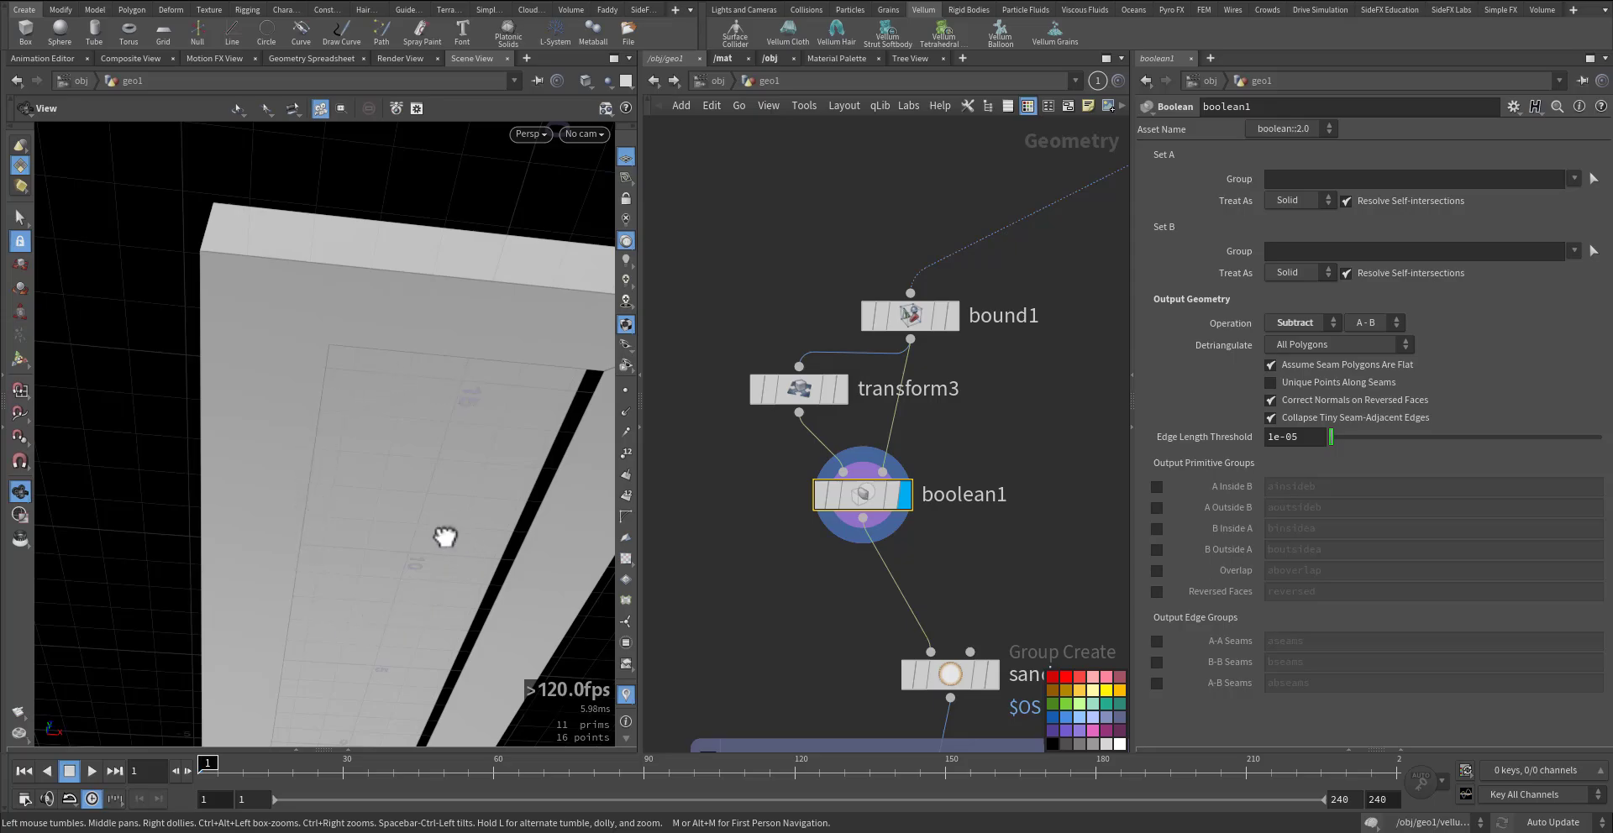
left_click_drag(445, 538, 324, 558)
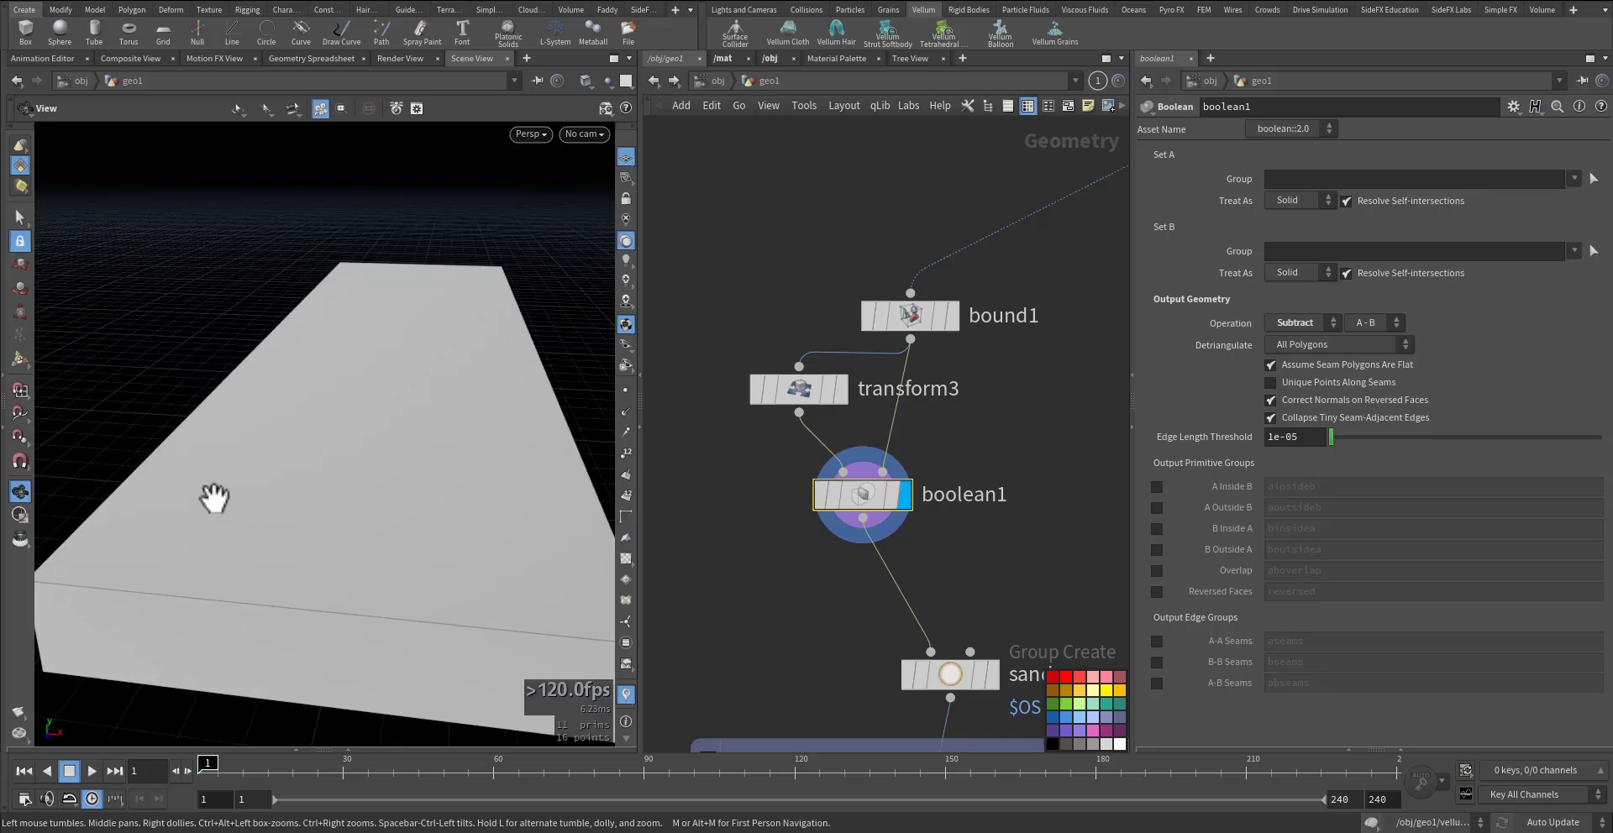
Step: Display and select the sand group node below boolean1 to check its point group settings
middle_click_drag(810, 660, 697, 310)
left_click(925, 472)
left_click(880, 477)
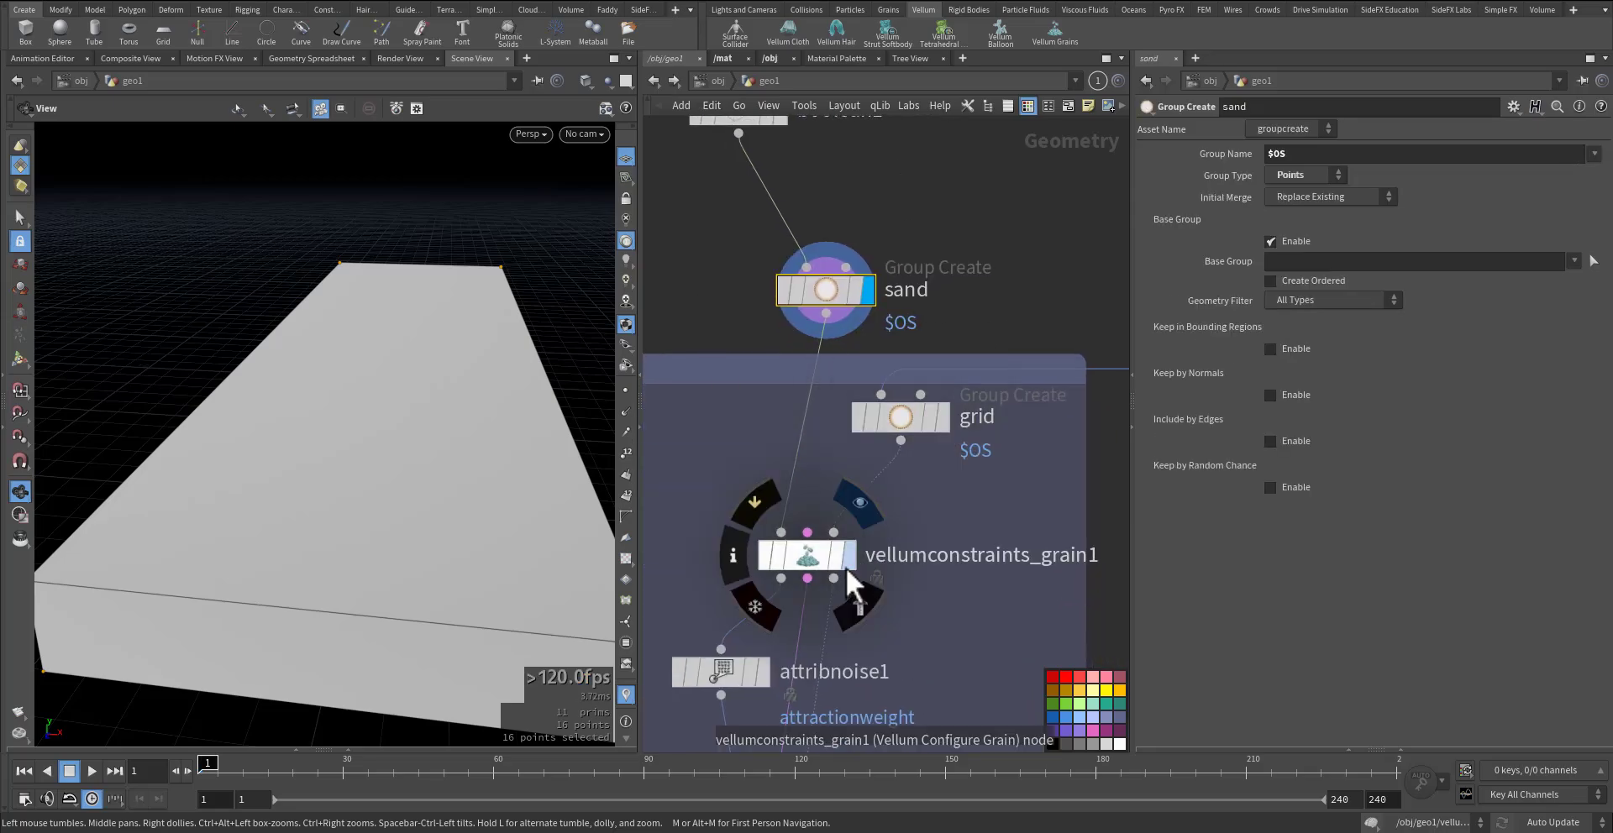
Step: Display and select vellumconstraints_grain1 and inspect the grain points filling the hollow box from several angles
left_click(849, 560)
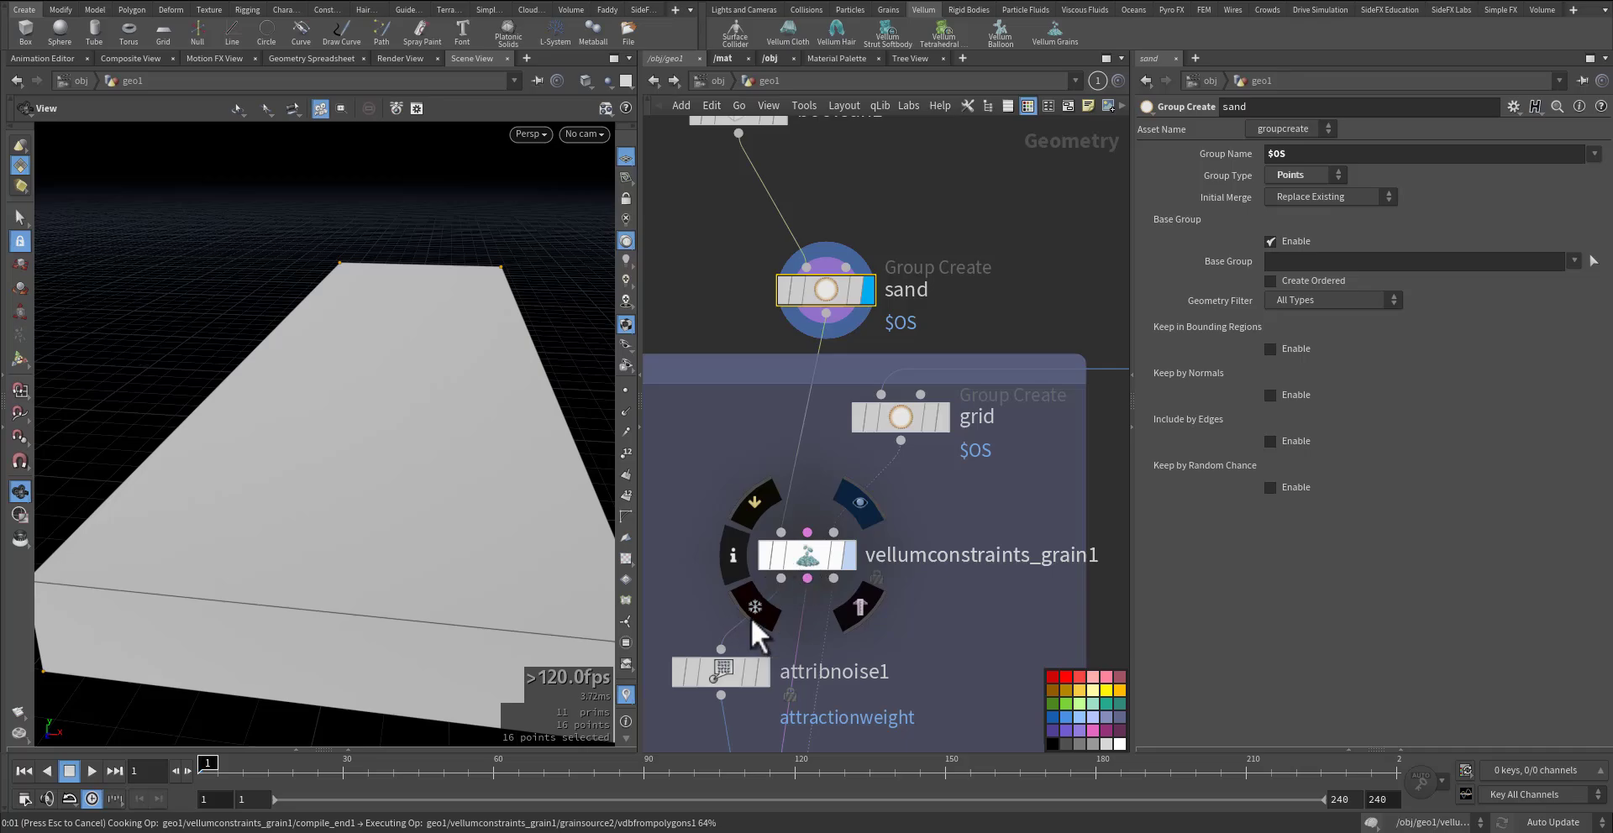
left_click(798, 562)
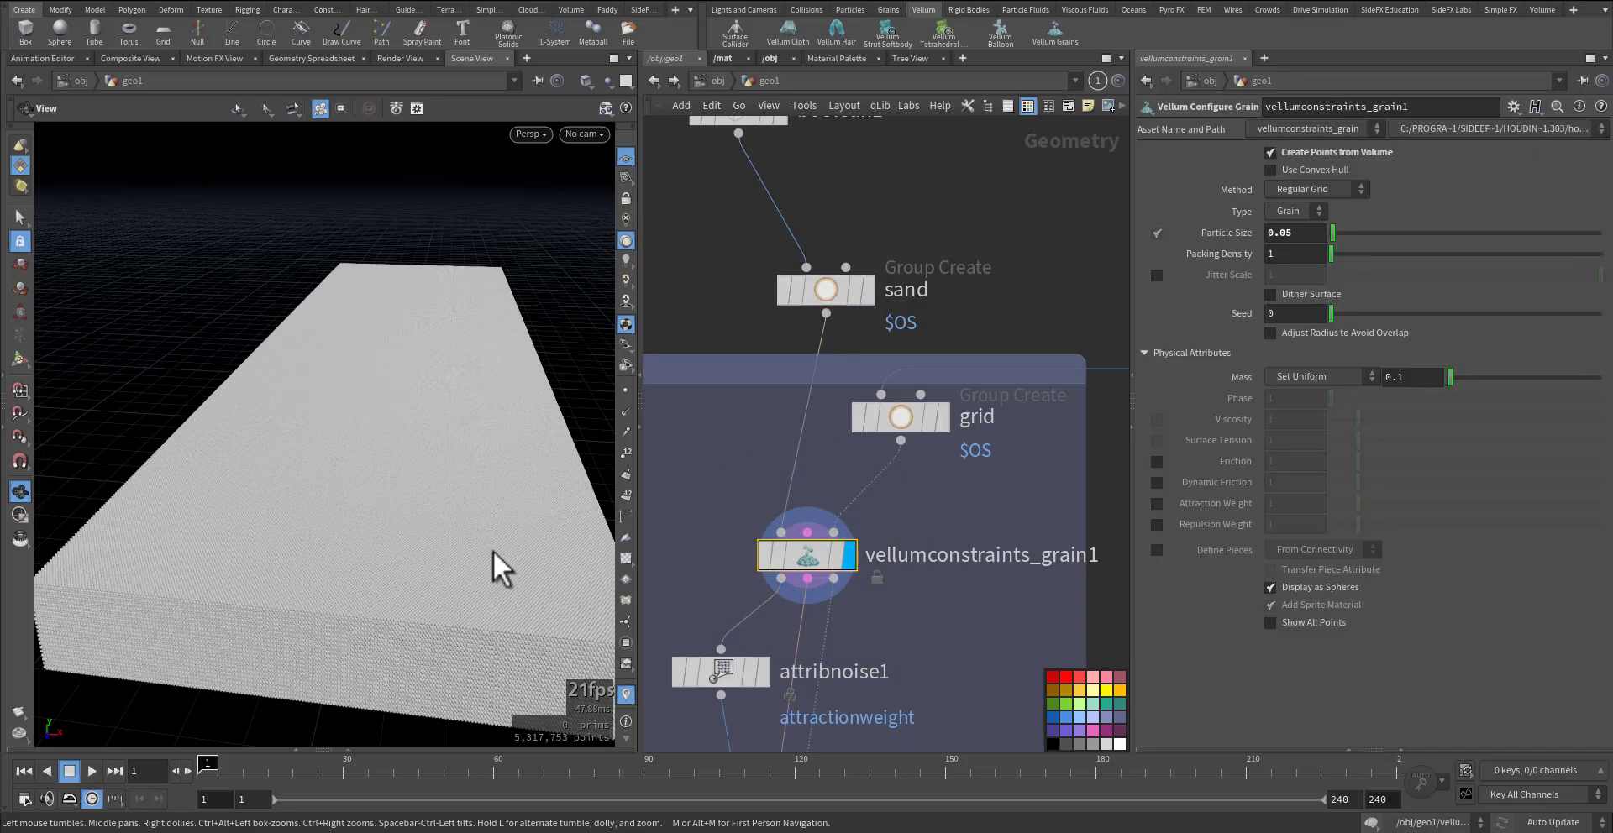
middle_click_drag(483, 546, 382, 457)
right_click_drag(381, 457, 376, 537)
left_click_drag(401, 463, 381, 447)
middle_click_drag(328, 558, 408, 336)
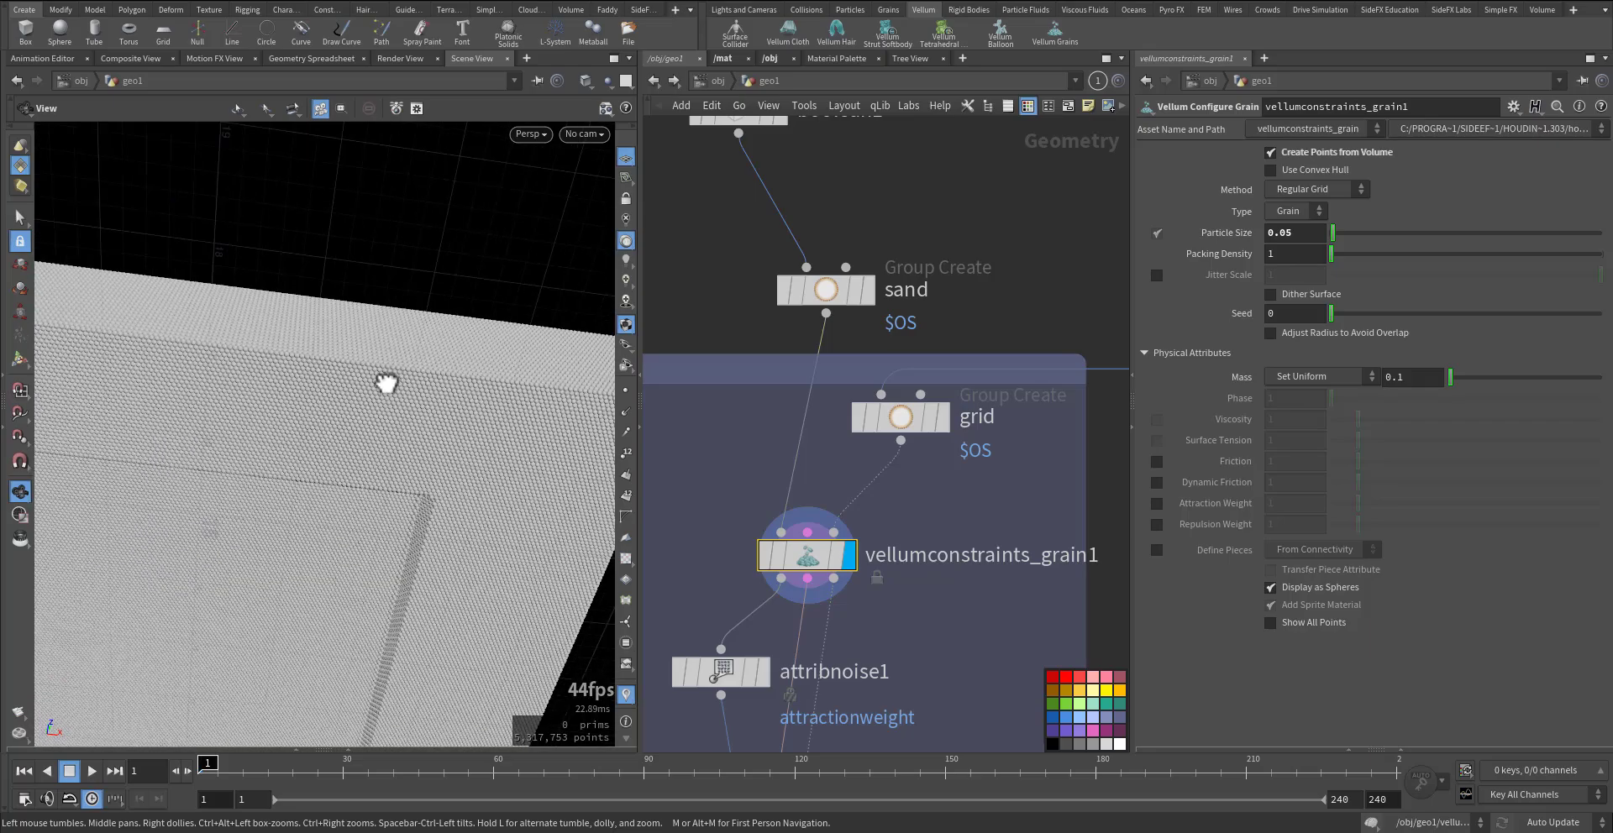
left_click_drag(385, 378, 326, 561)
right_click_drag(453, 436, 360, 424)
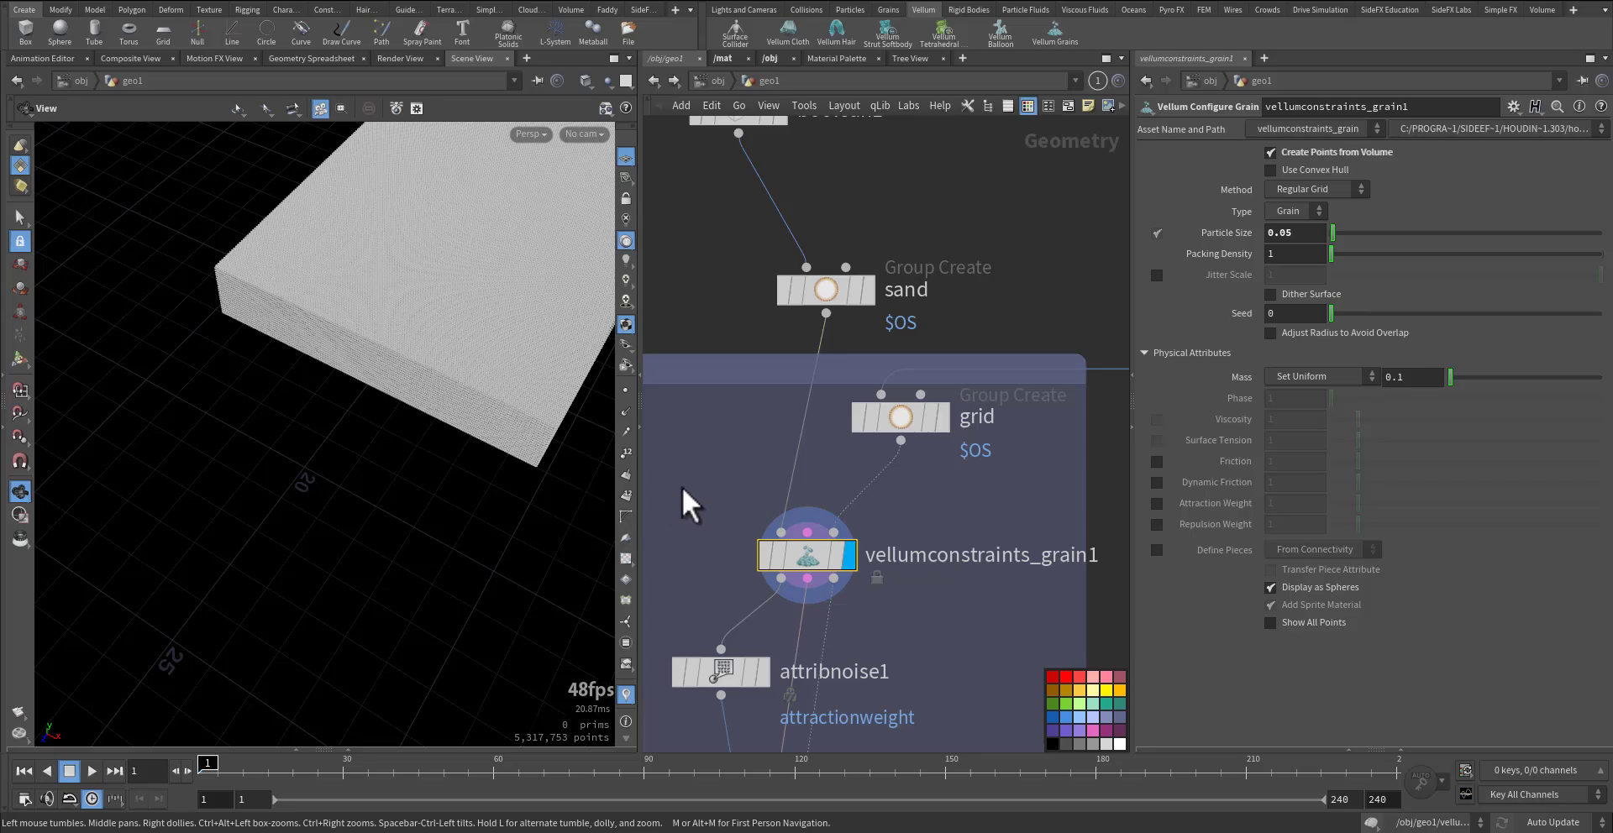
Step: Display the grid group node with the viewport visualizers turned off and view the bag's grouped points
middle_click_drag(684, 479, 738, 349)
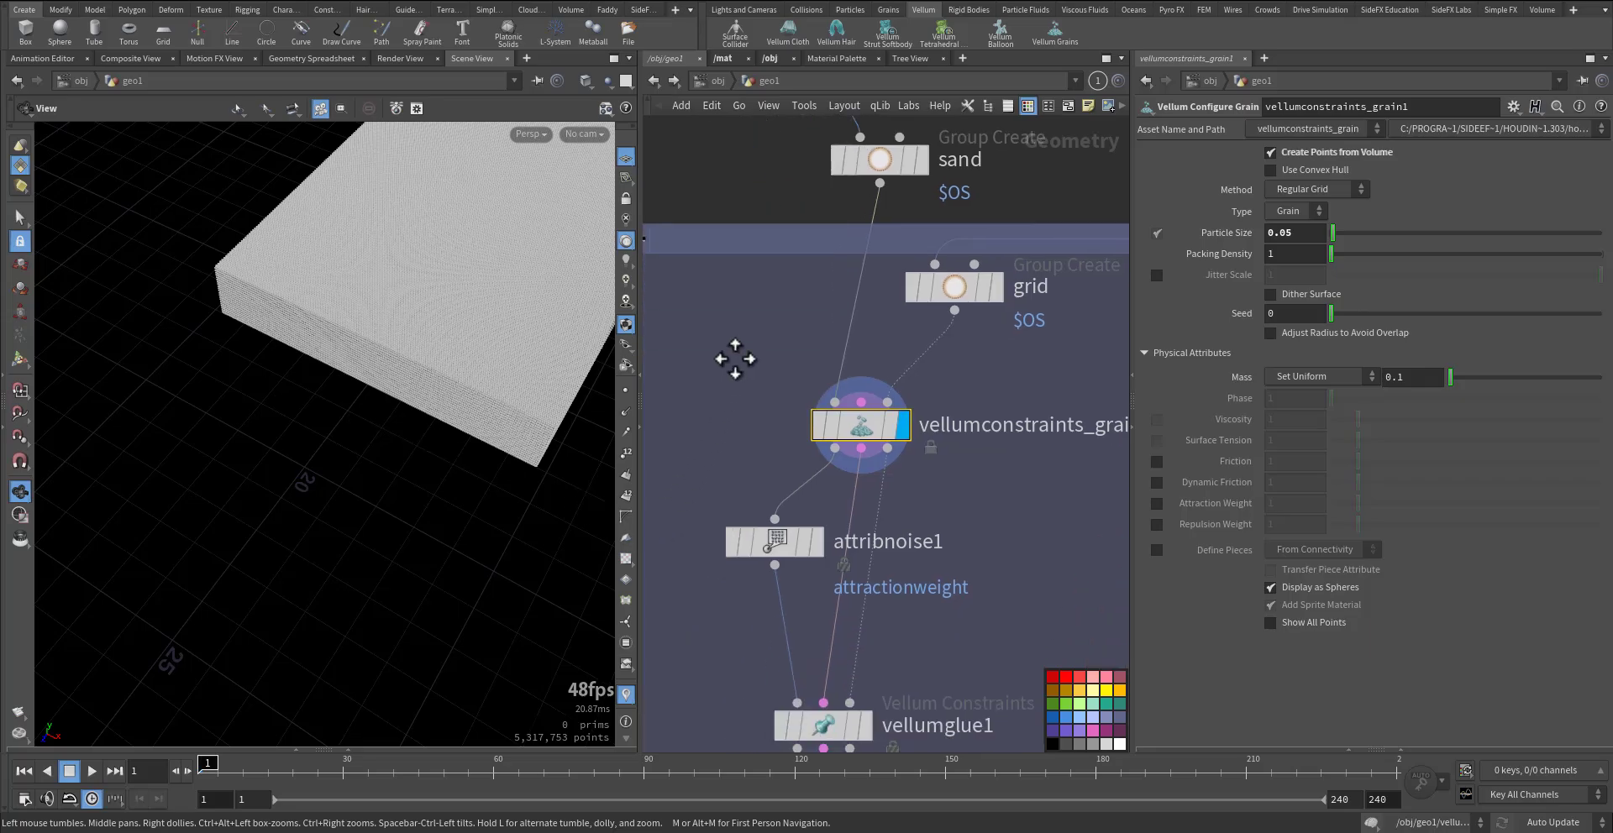
left_click(996, 290)
middle_click_drag(461, 318, 415, 375)
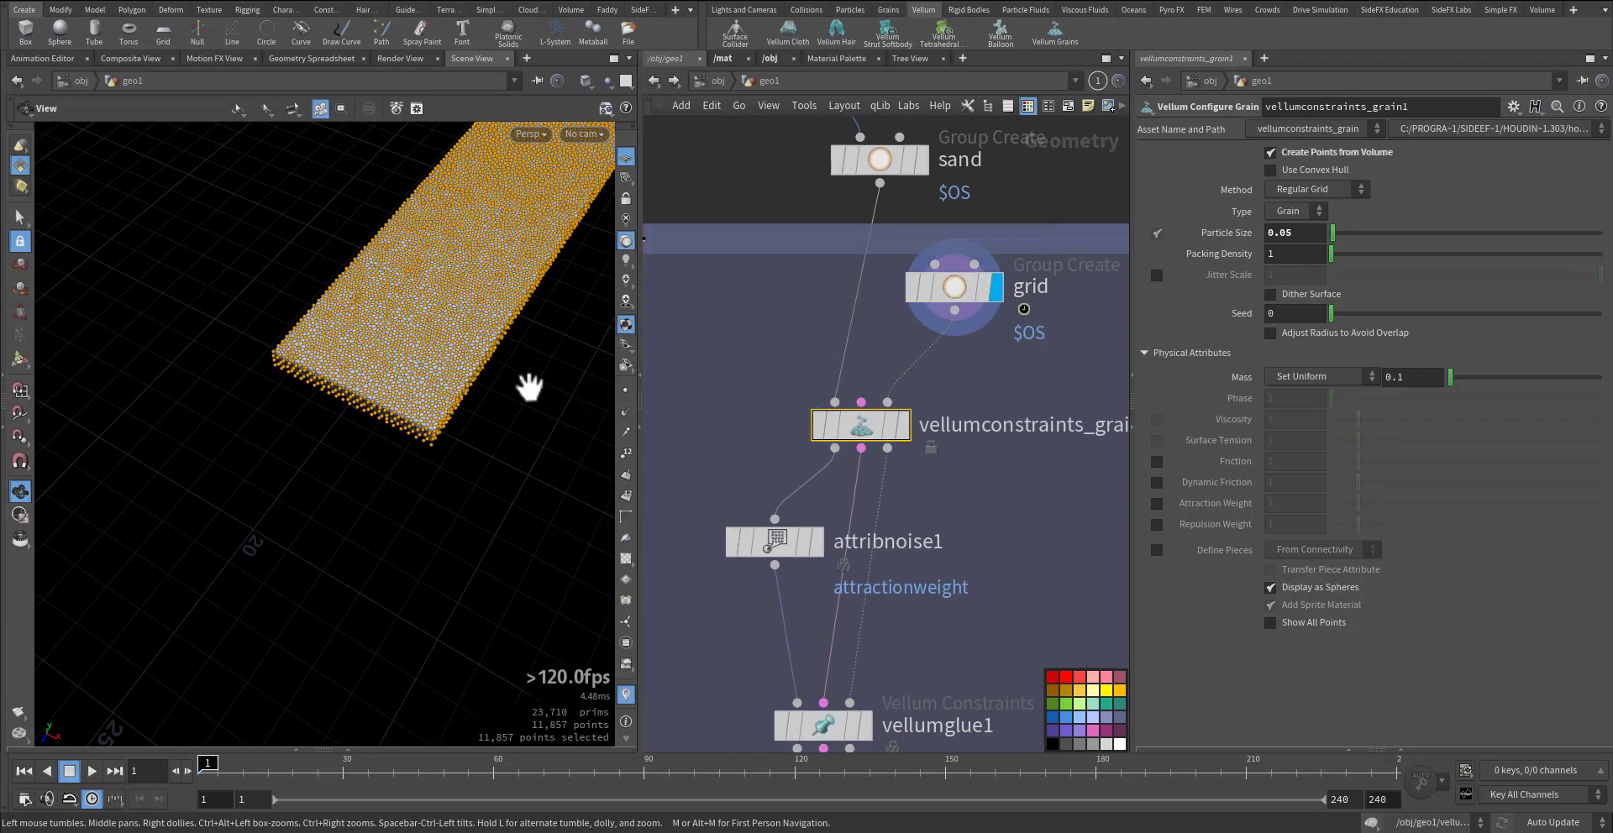
left_click(628, 698)
middle_click_drag(497, 407, 405, 485)
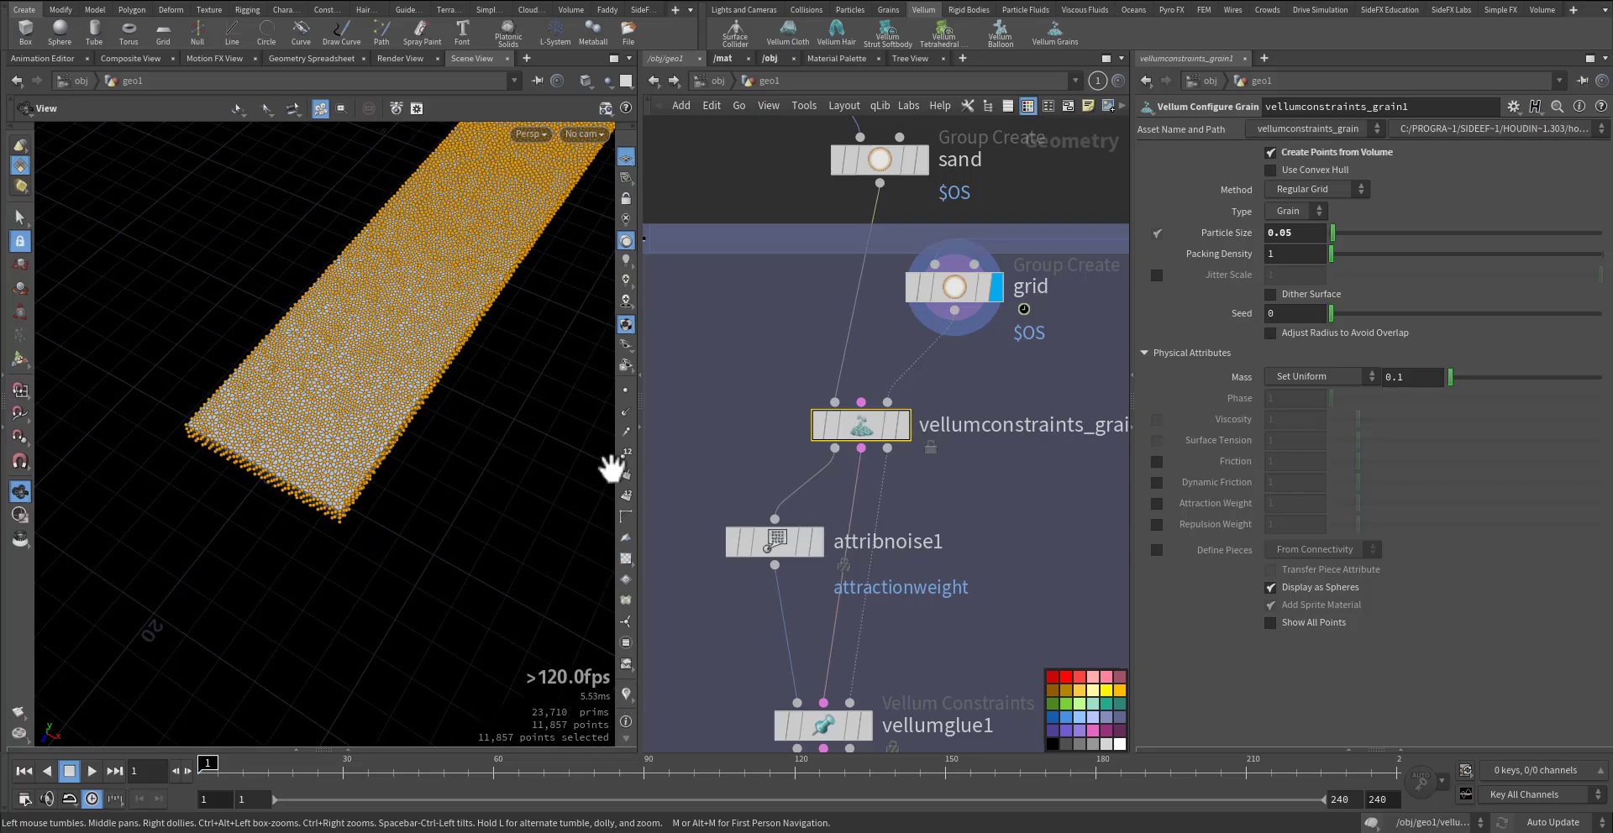
Step: Redisplay vellumconstraints_grain1 and check its Particle Size value
middle_click_drag(960, 378, 798, 484)
left_click_drag(562, 418, 362, 384)
middle_click_drag(889, 573, 1003, 413)
left_click(857, 367)
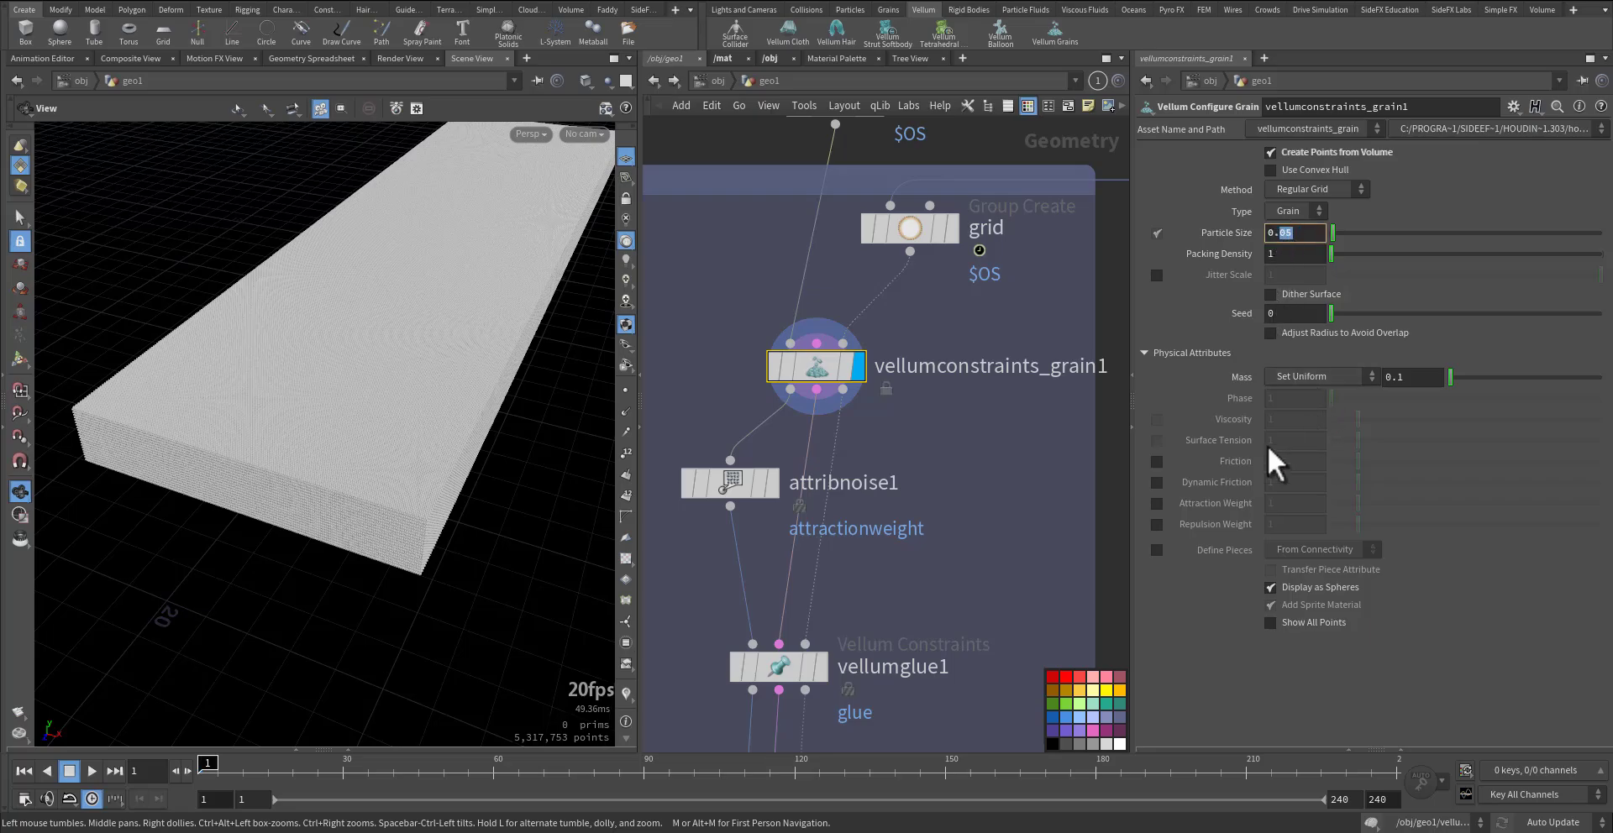
Step: Display and select attribnoise1 and visualize its attractionweight attribute as colors on the grains
middle_click_drag(932, 514, 976, 364)
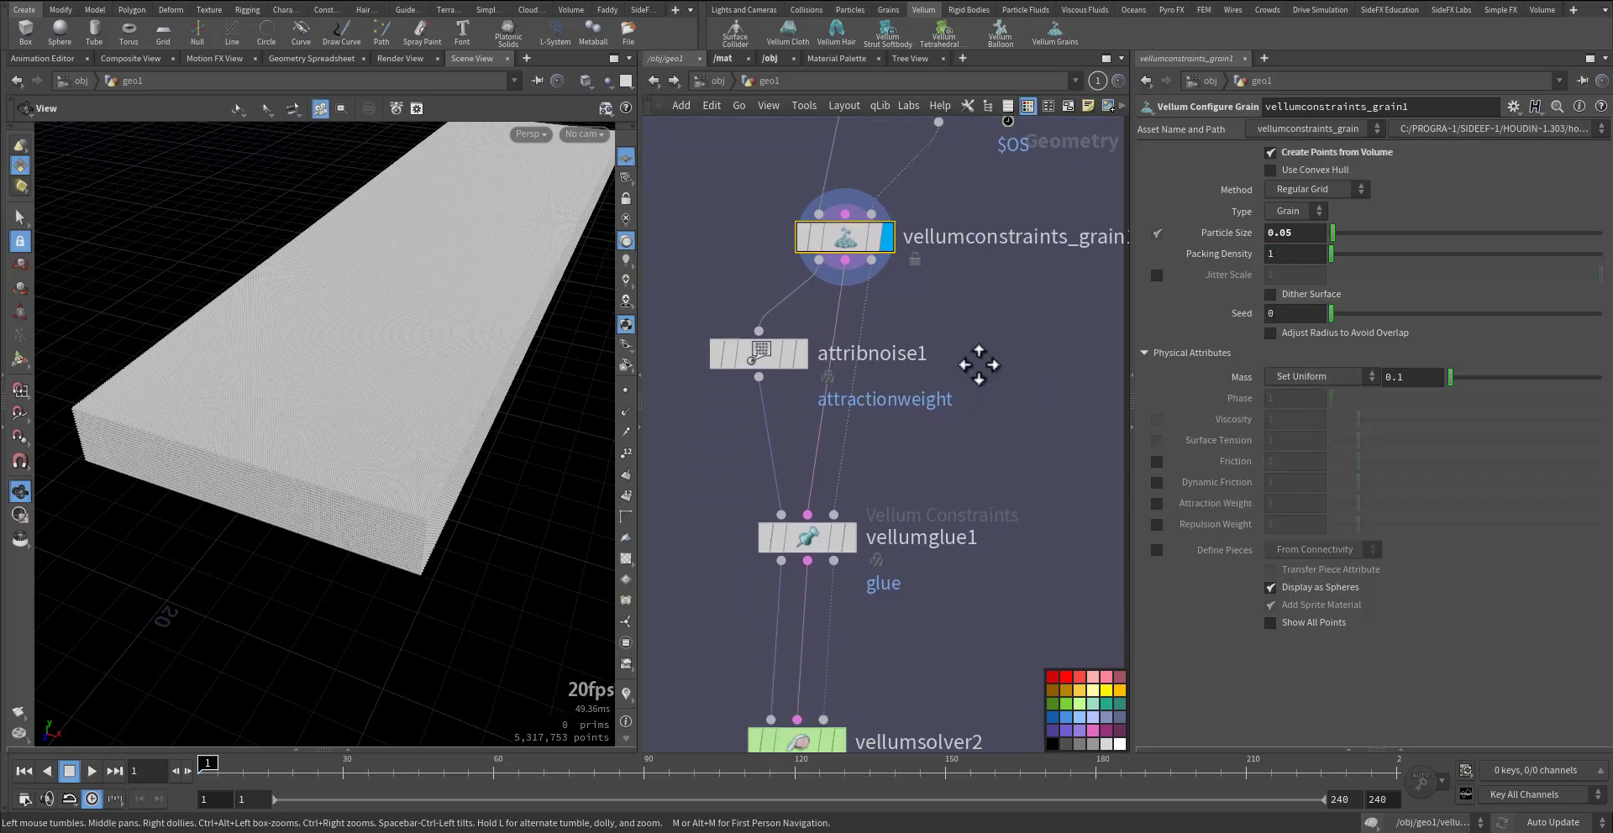
key("r")
left_click(767, 341)
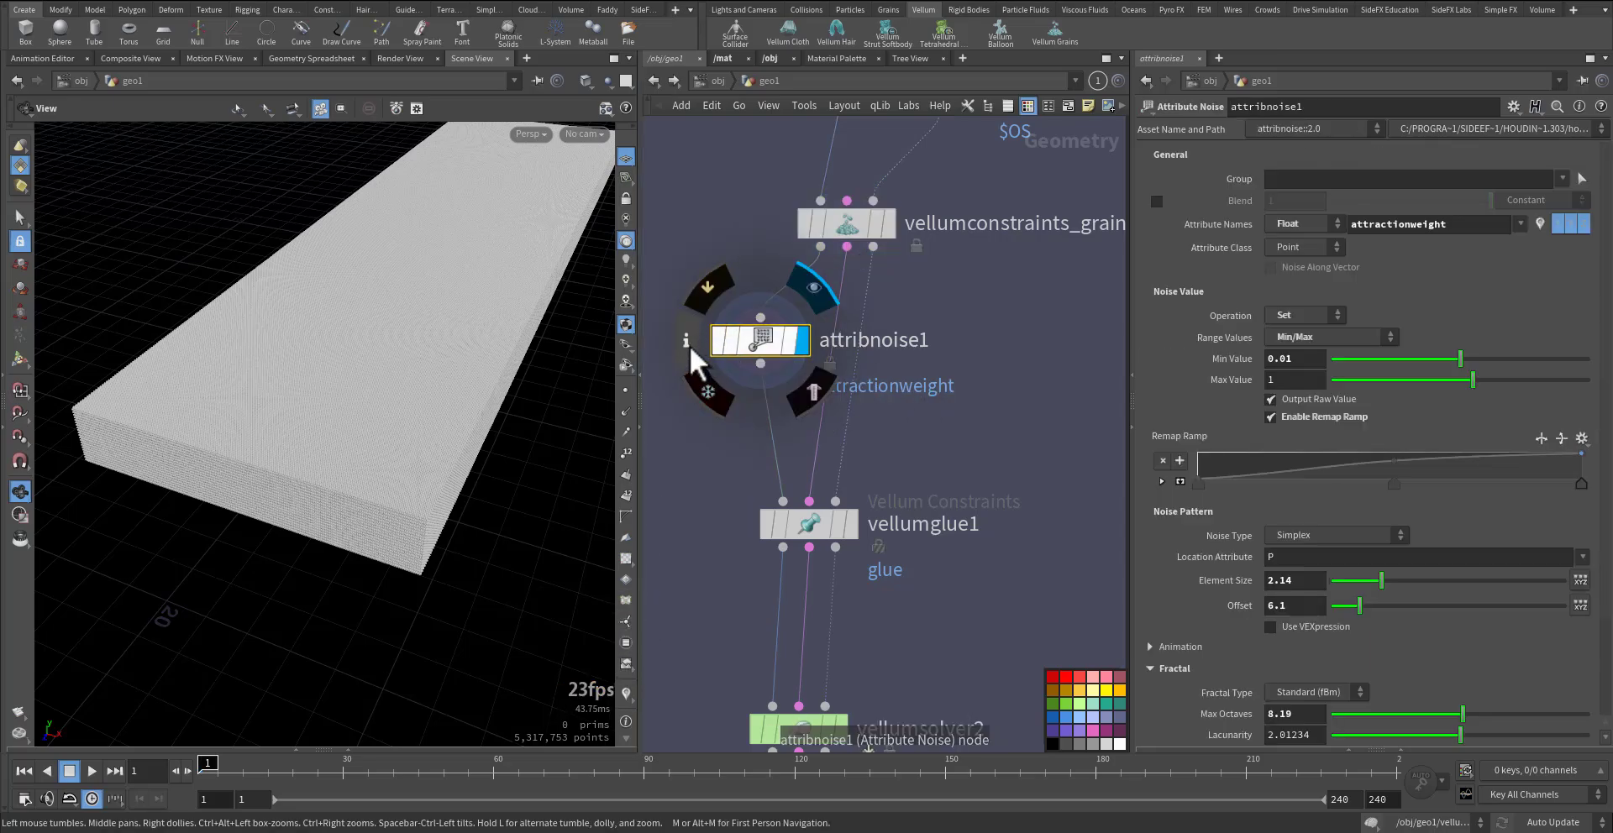
left_click(688, 342)
left_click(841, 270)
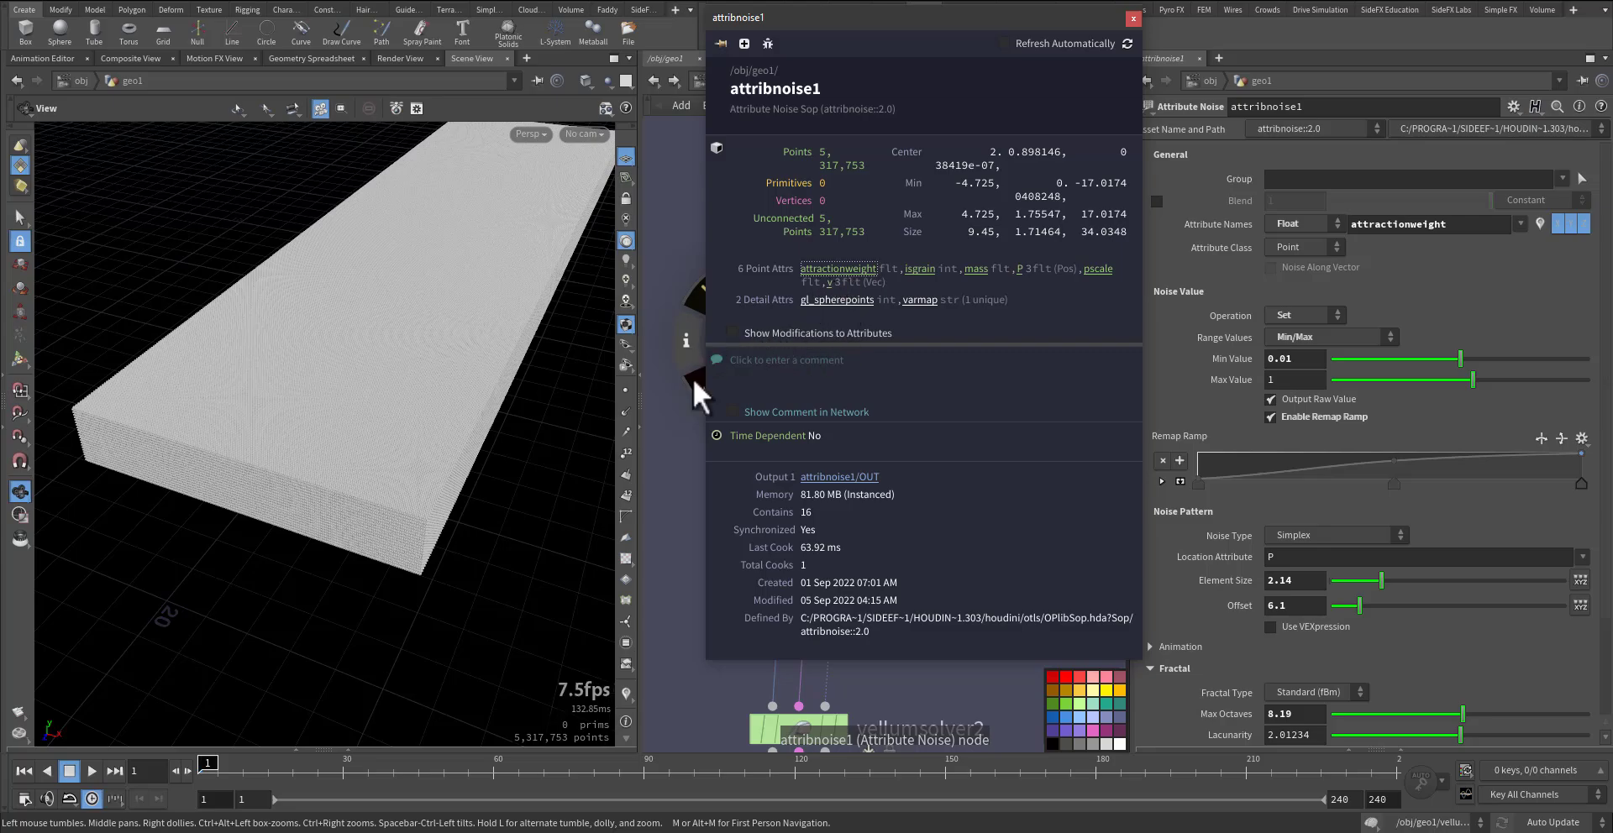
left_click(627, 695)
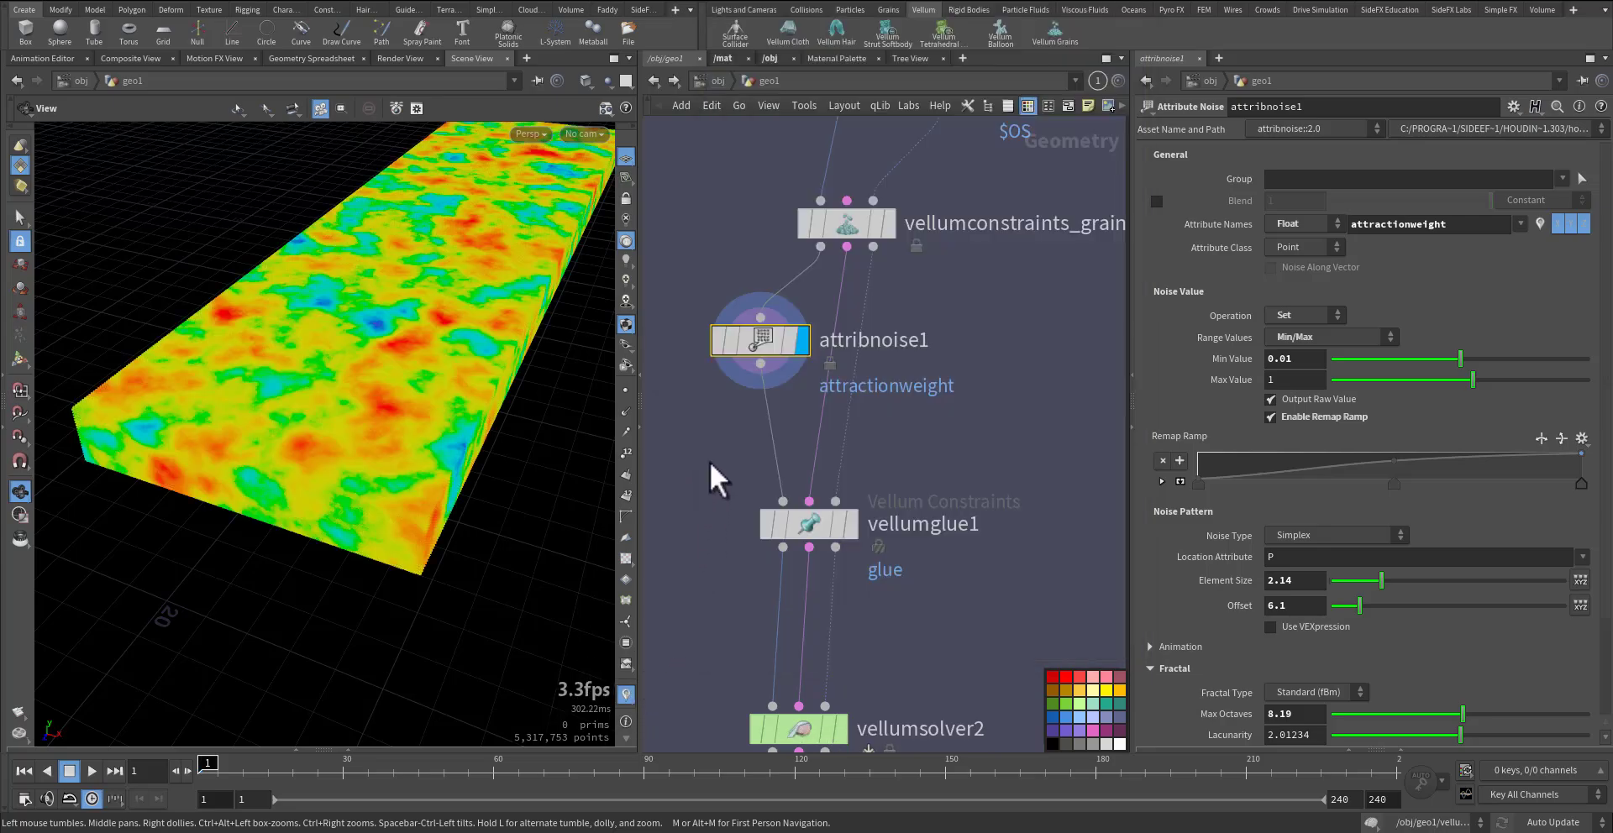
middle_click_drag(709, 461, 756, 530)
middle_click_drag(434, 306, 317, 458)
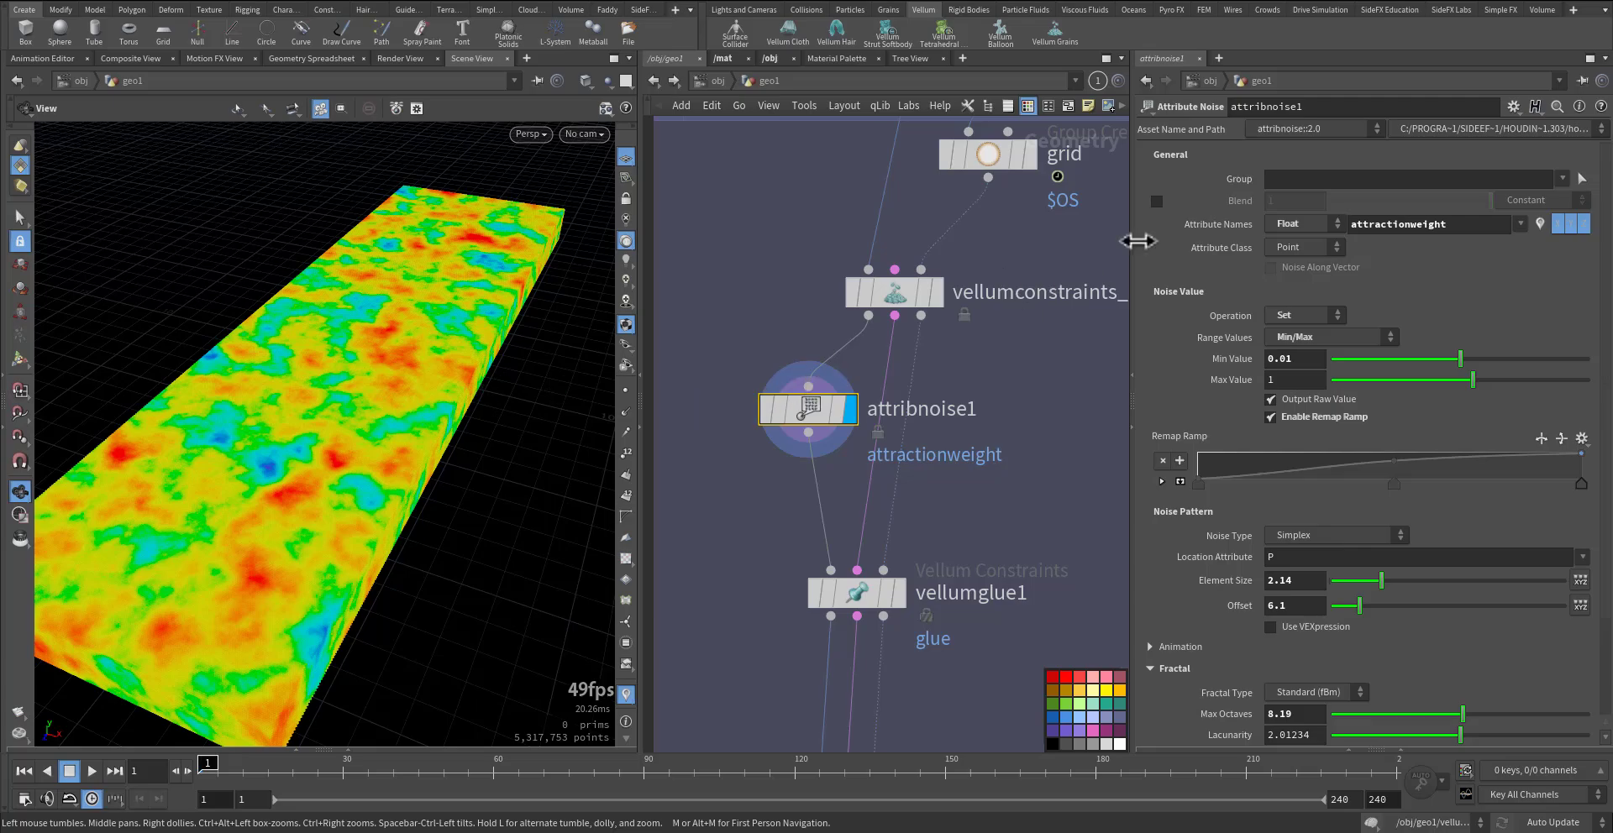
Step: Check attribnoise1's attractionweight attribute name, Min and Max Values, and Element Size against the colored grains
left_click_drag(1445, 225, 1357, 225)
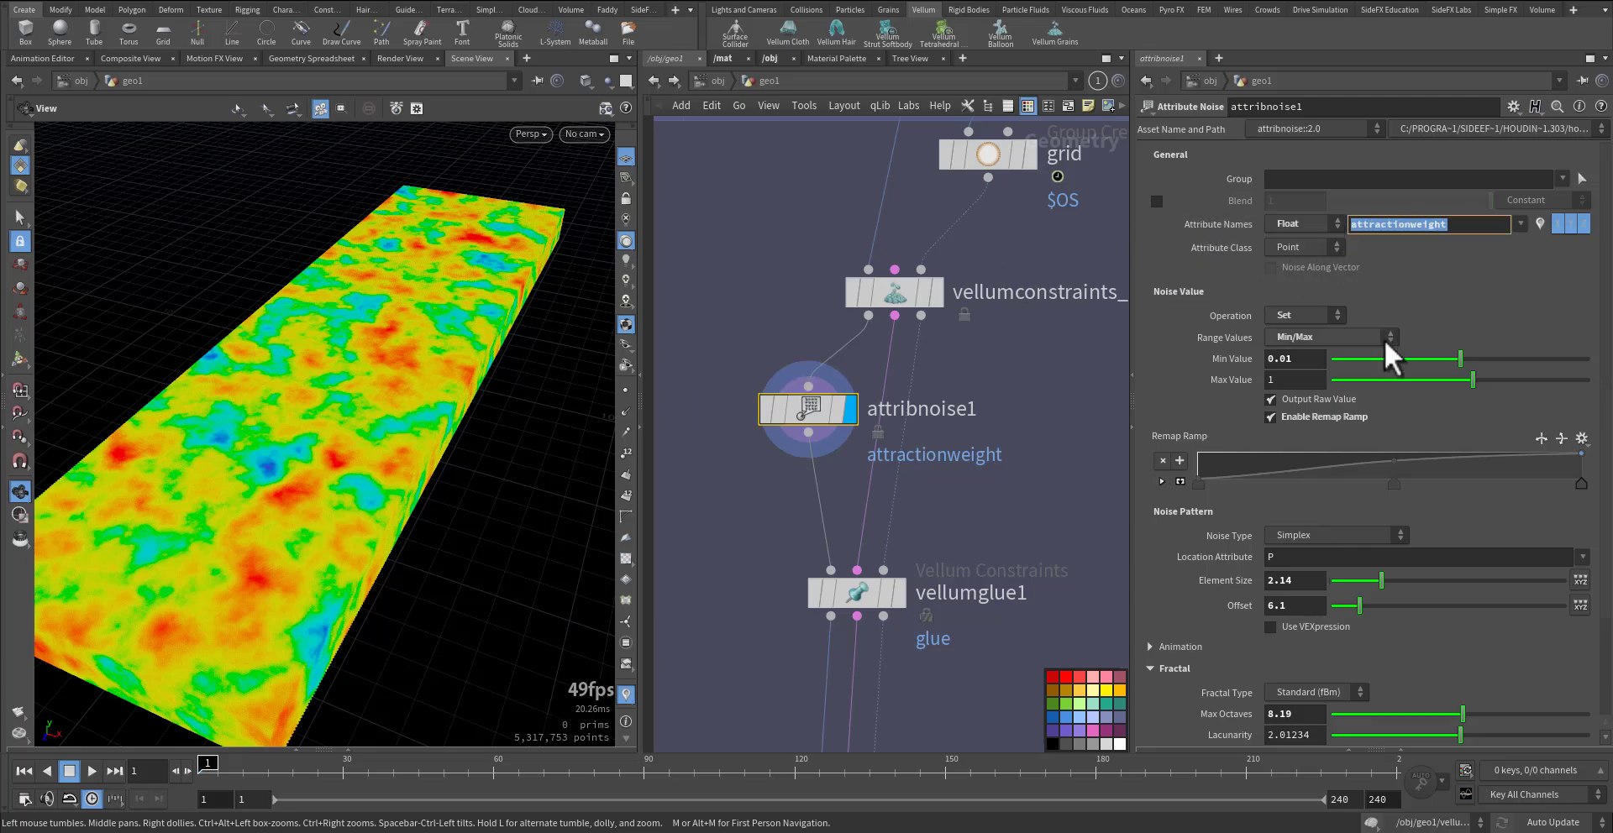
left_click_drag(1305, 360, 1255, 366)
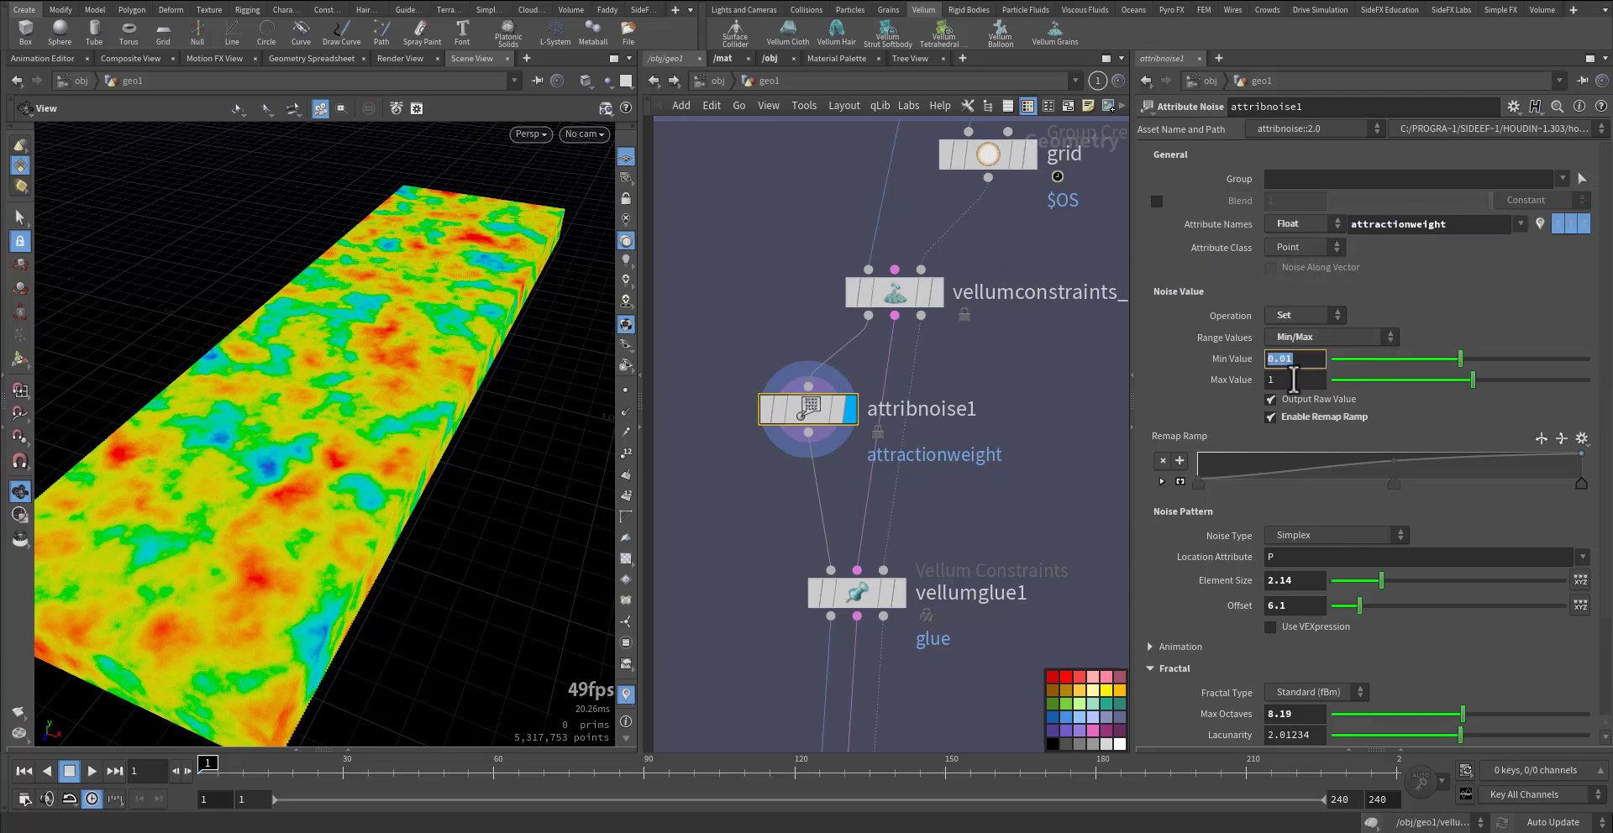
left_click(1293, 379)
scroll(1161, 652, "down", 3)
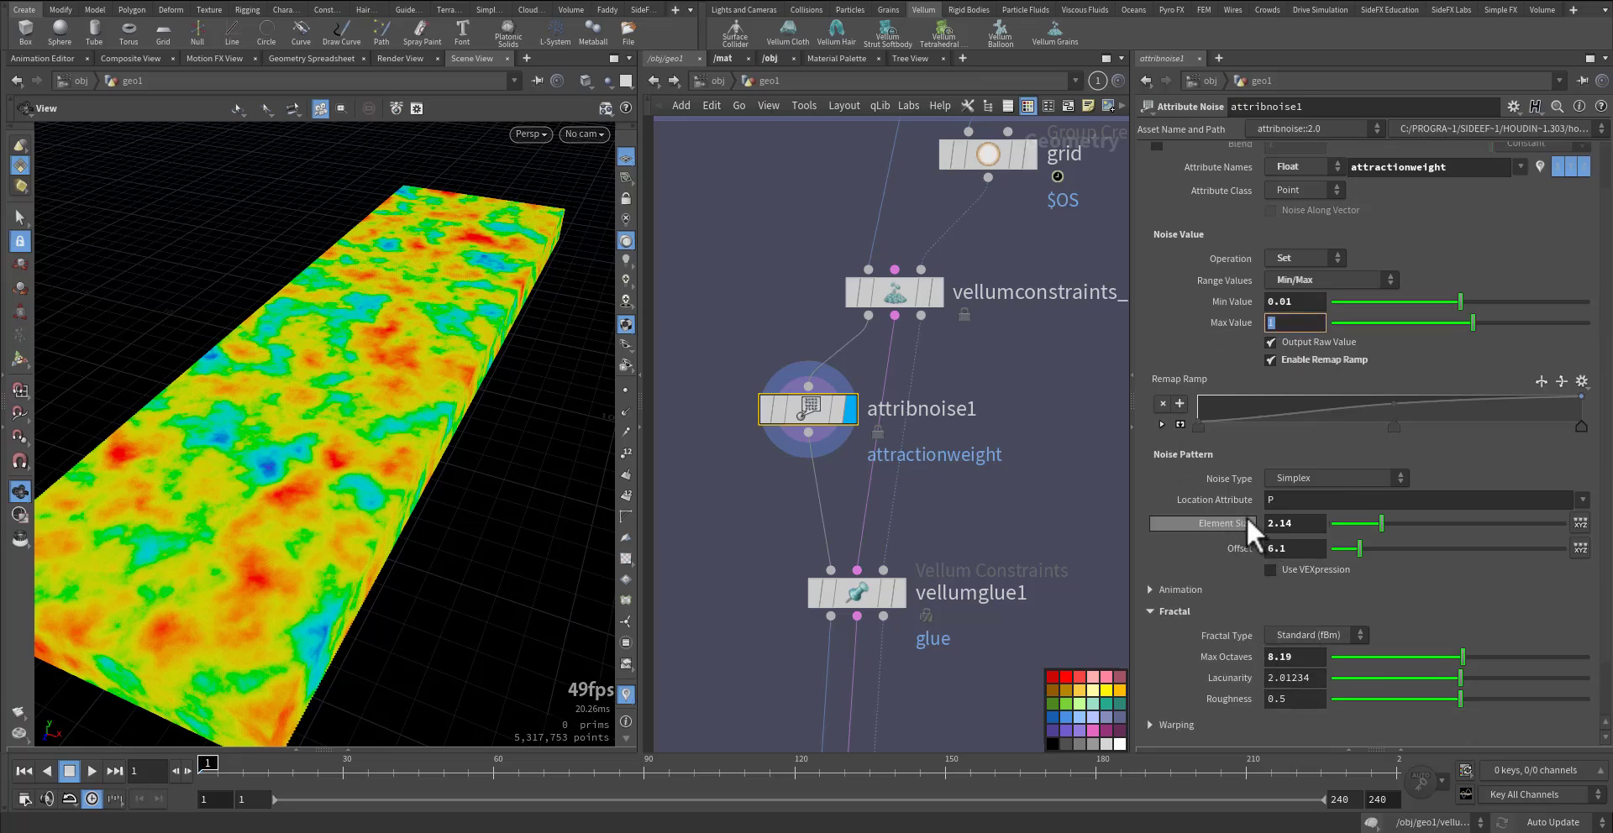
left_click_drag(277, 436, 519, 472)
Step: Display vellumglue1 and check its Max Search Dist and the Stiffness multiplier options
middle_click_drag(756, 565, 757, 460)
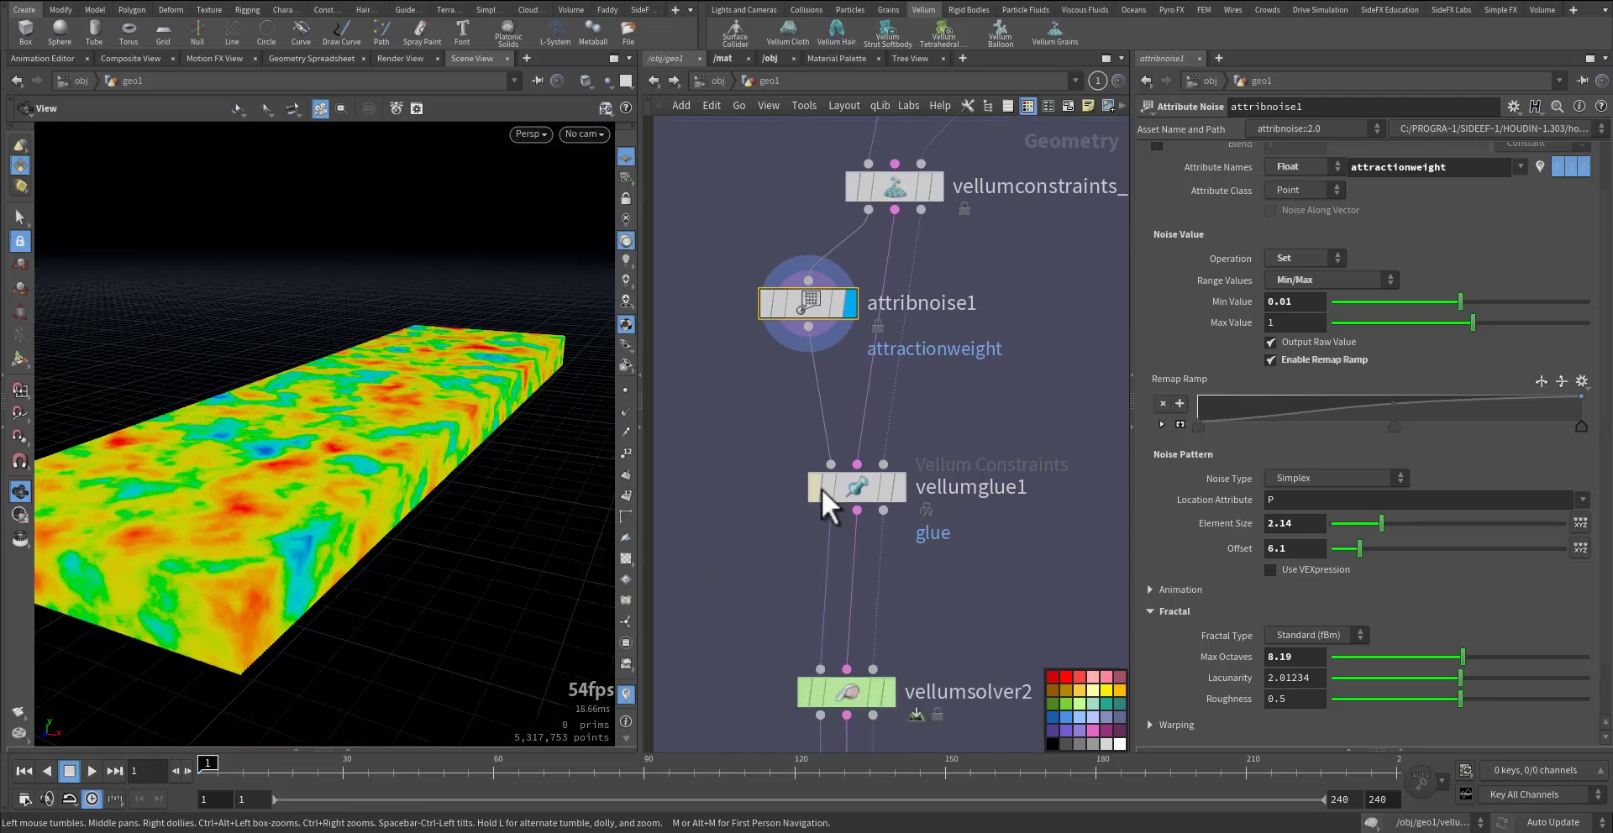
left_click(902, 492)
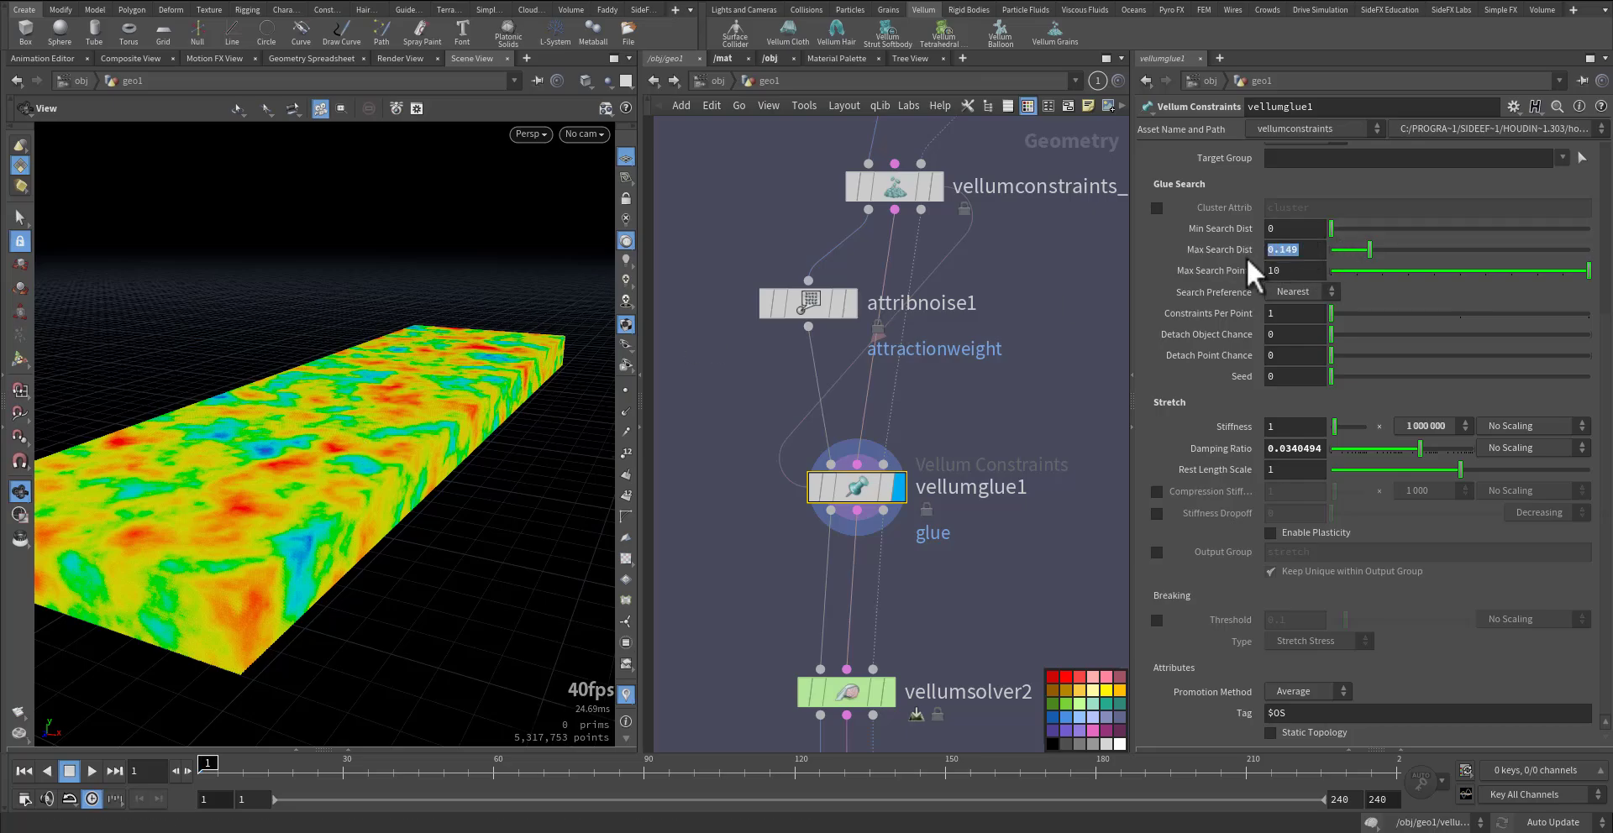
left_click(1429, 432)
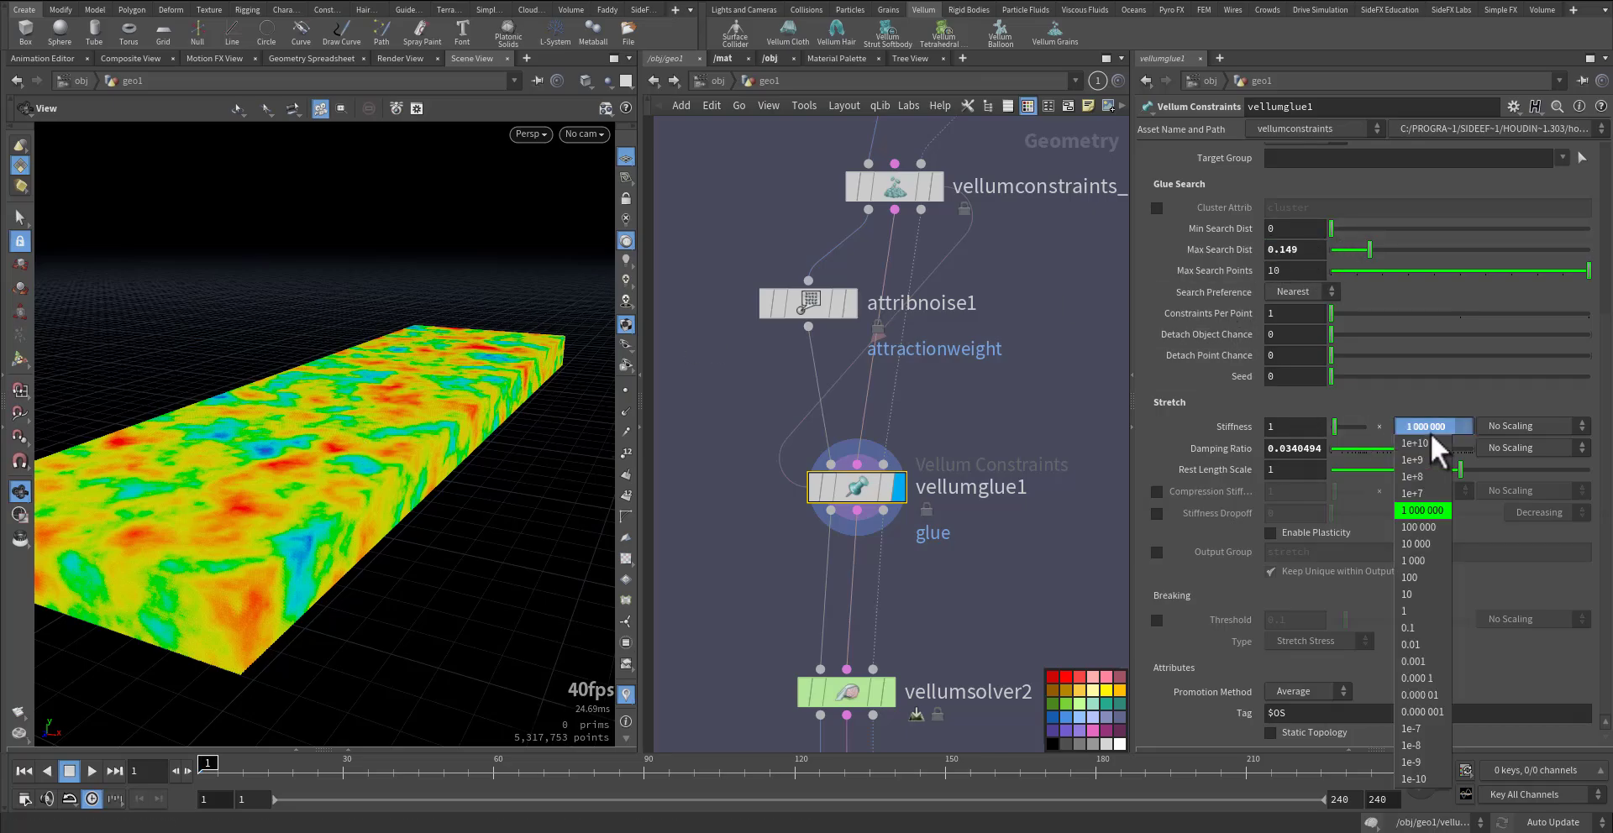
left_click(1430, 432)
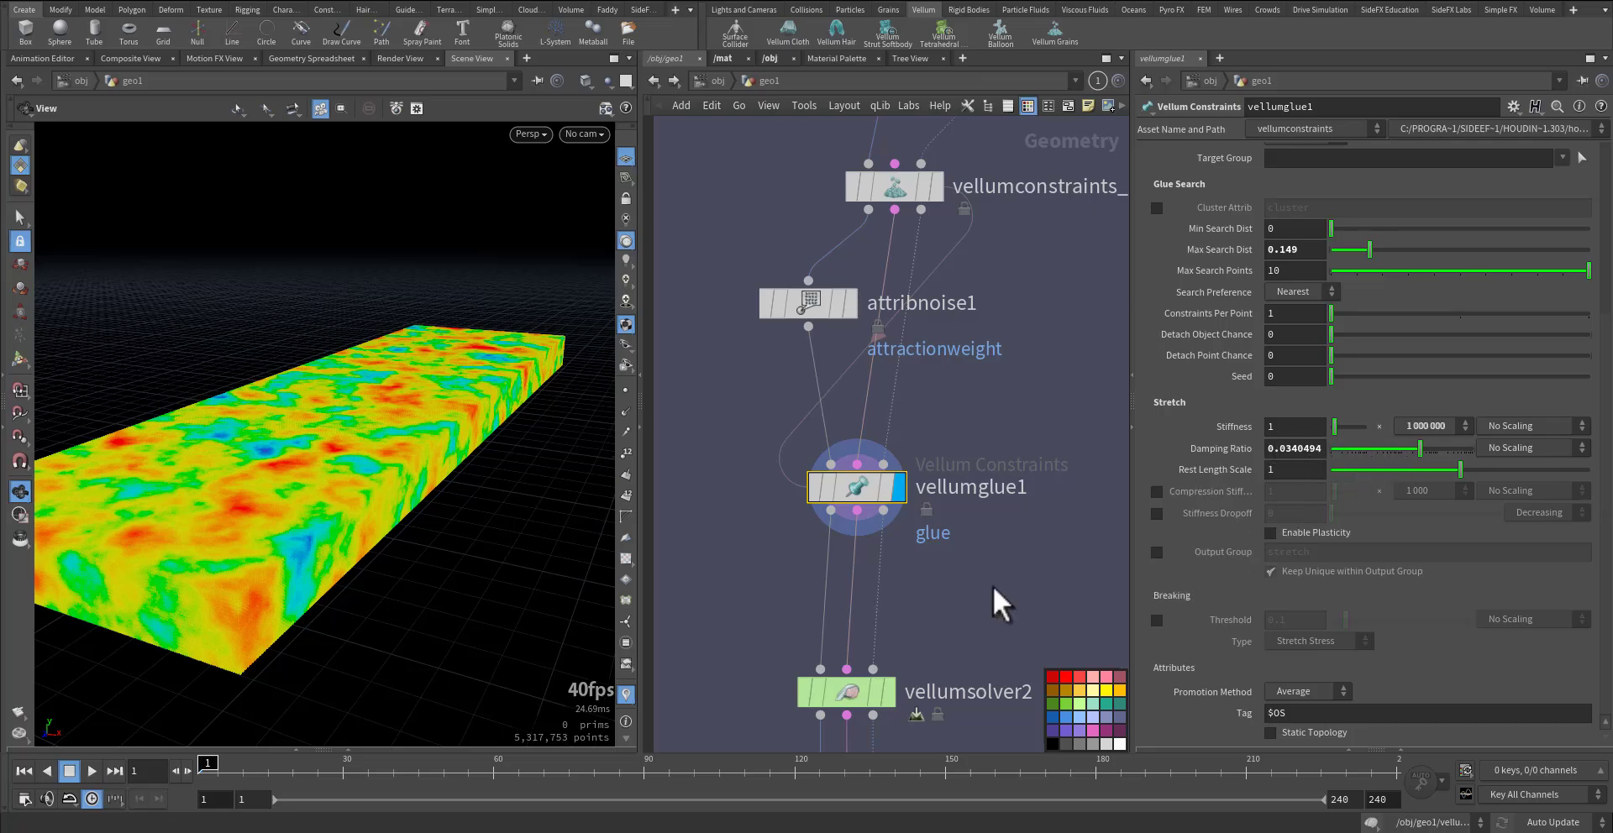
Step: Display and select vellumsolver2 and check its Substeps setting
middle_click_drag(991, 587, 990, 425)
mouse_move(893, 486)
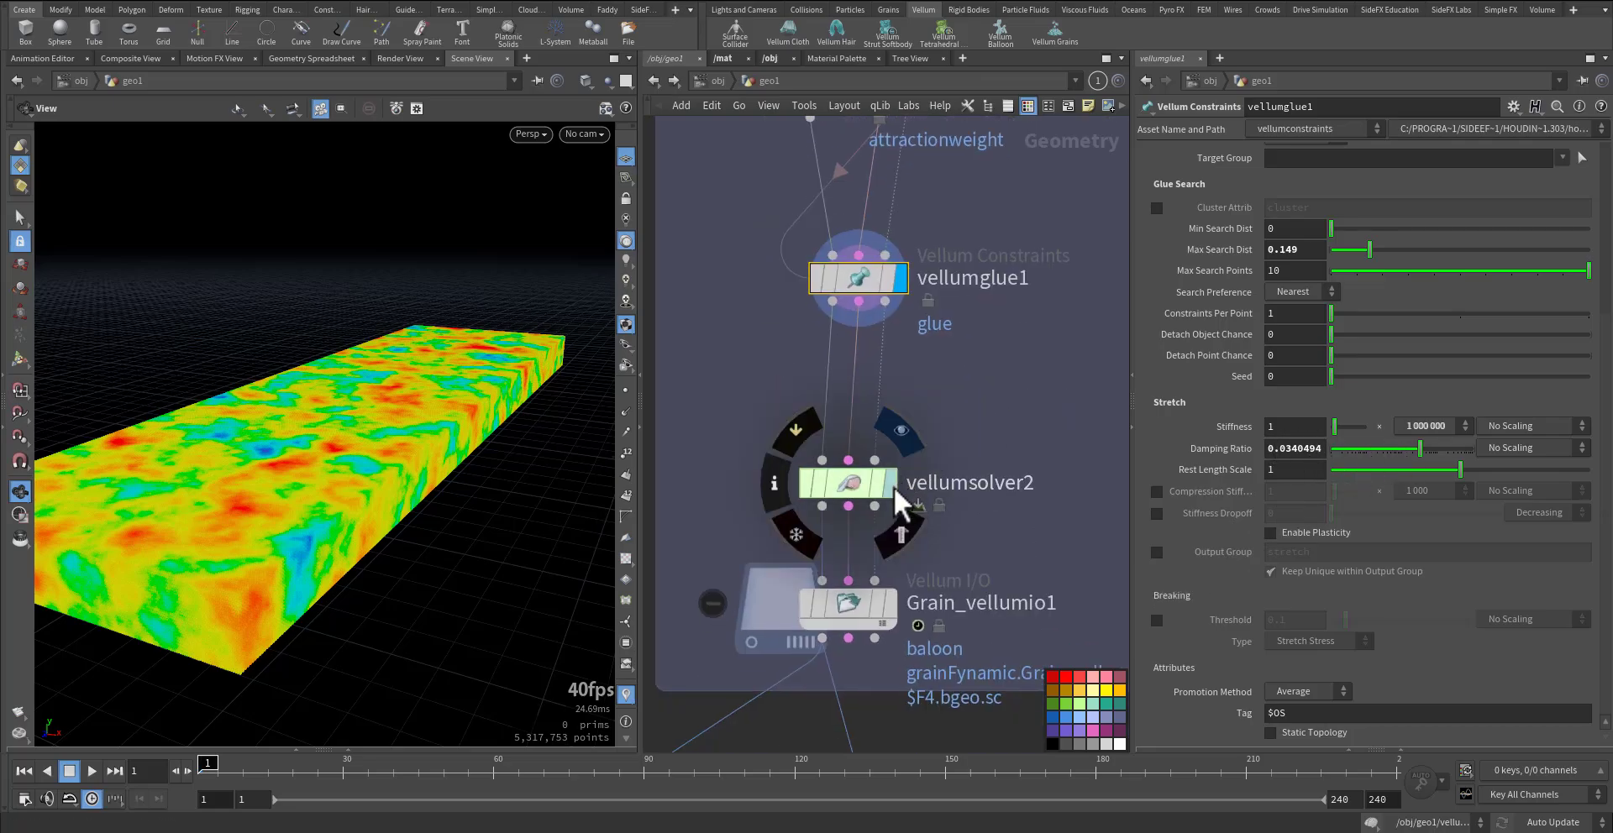
left_click(852, 486)
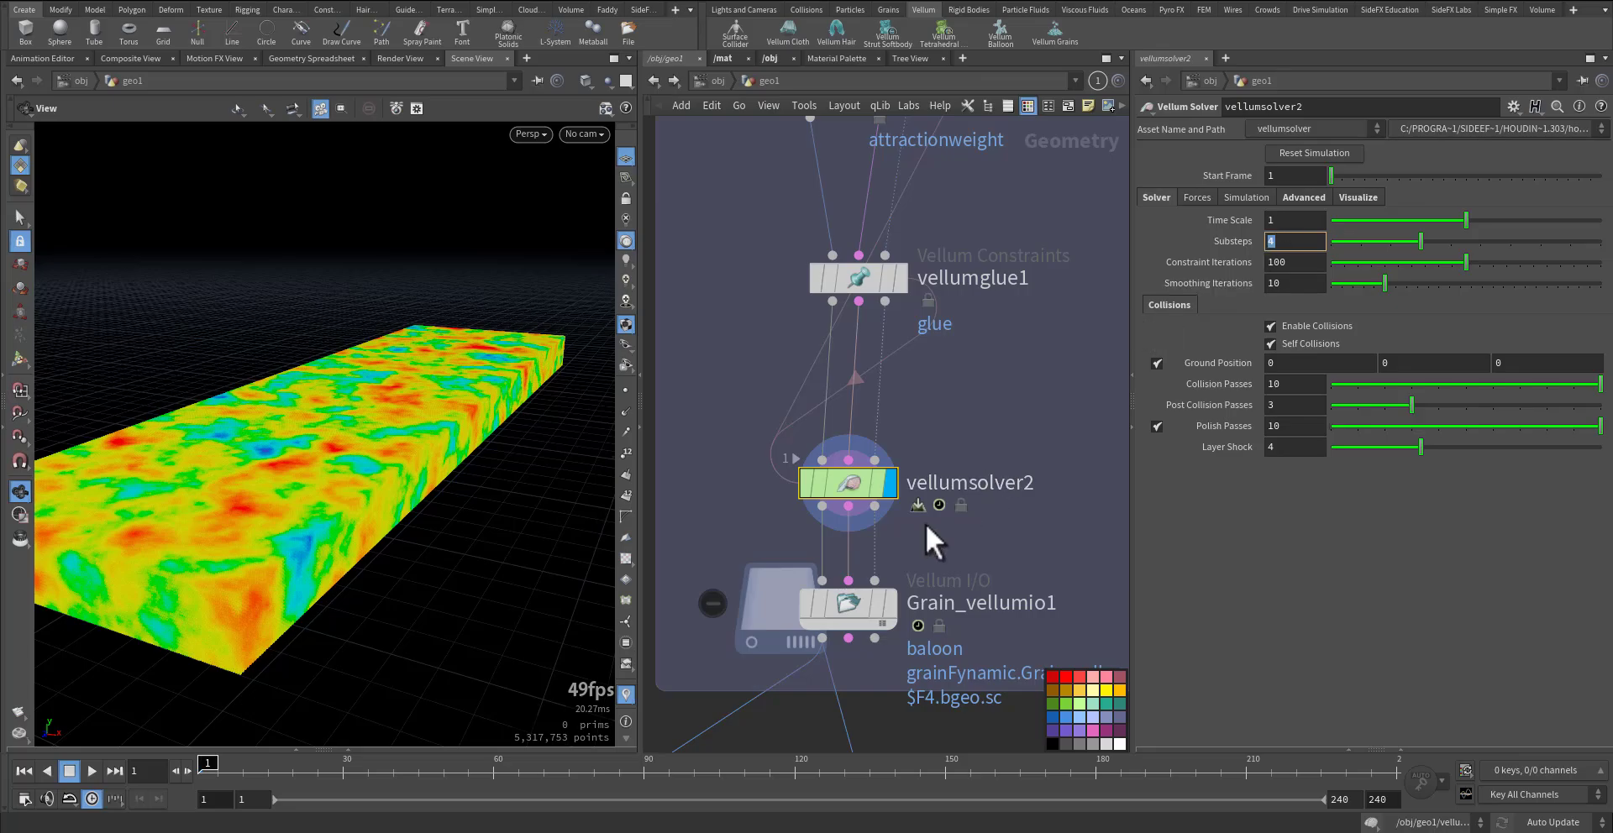
Step: Enter vellumsolver2's forces network and select the vellumconstraints1 node above popspeedlimit1
double_click(858, 479)
middle_click_drag(835, 497, 955, 381)
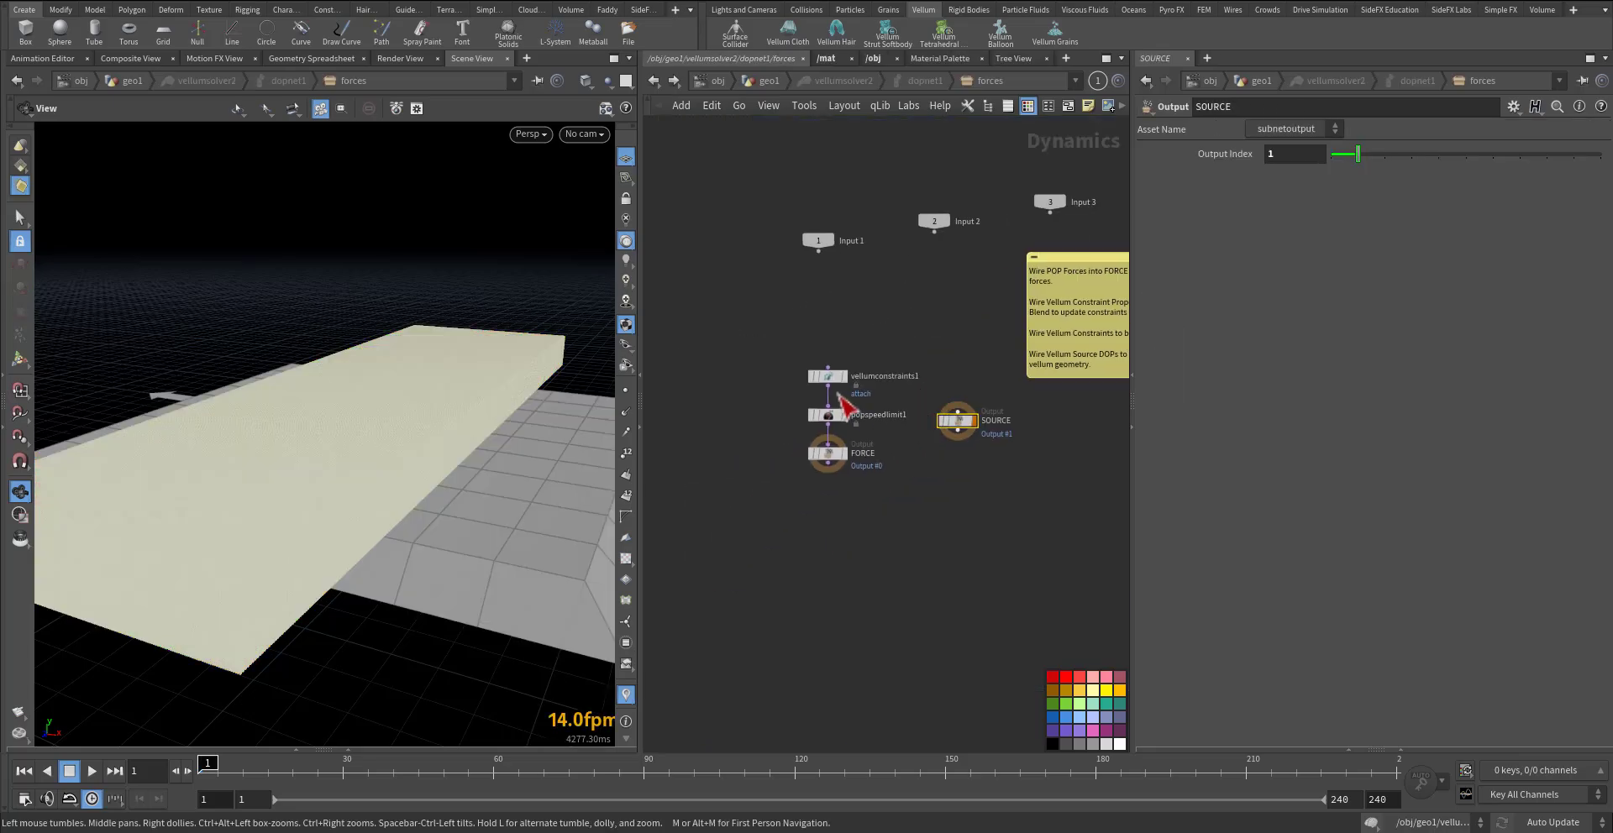
scroll(836, 395, "up", 4)
left_click_drag(694, 274, 935, 420)
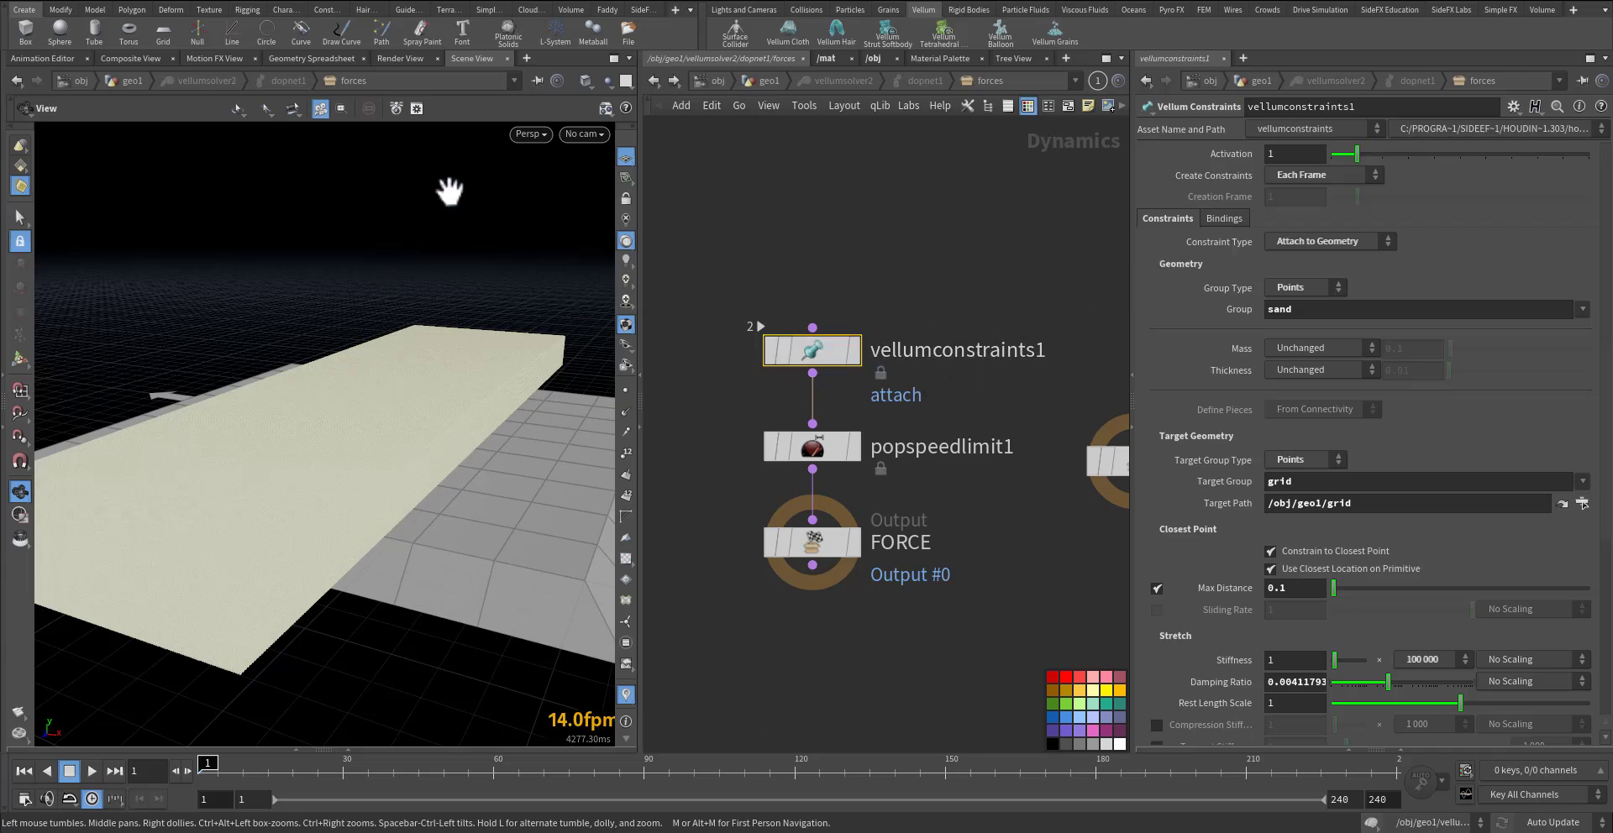
Step: Check vellumconstraints1's Create Constraints, Constraint Type, and Group Type options, along with its Target Group and Target Path
left_click(1317, 171)
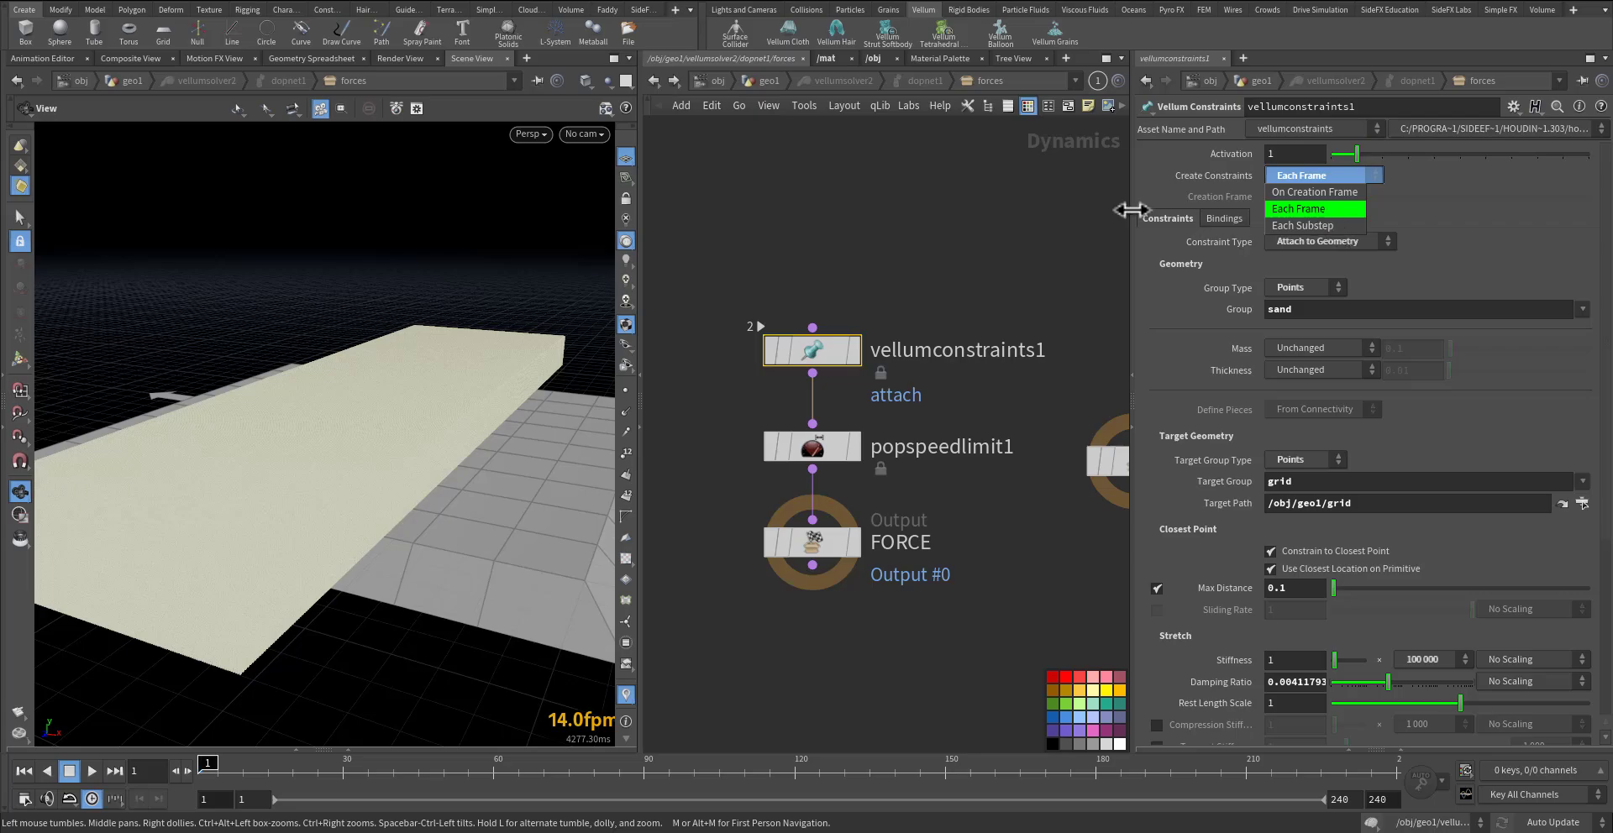
left_click(1077, 224)
left_click(1338, 242)
left_click(1338, 242)
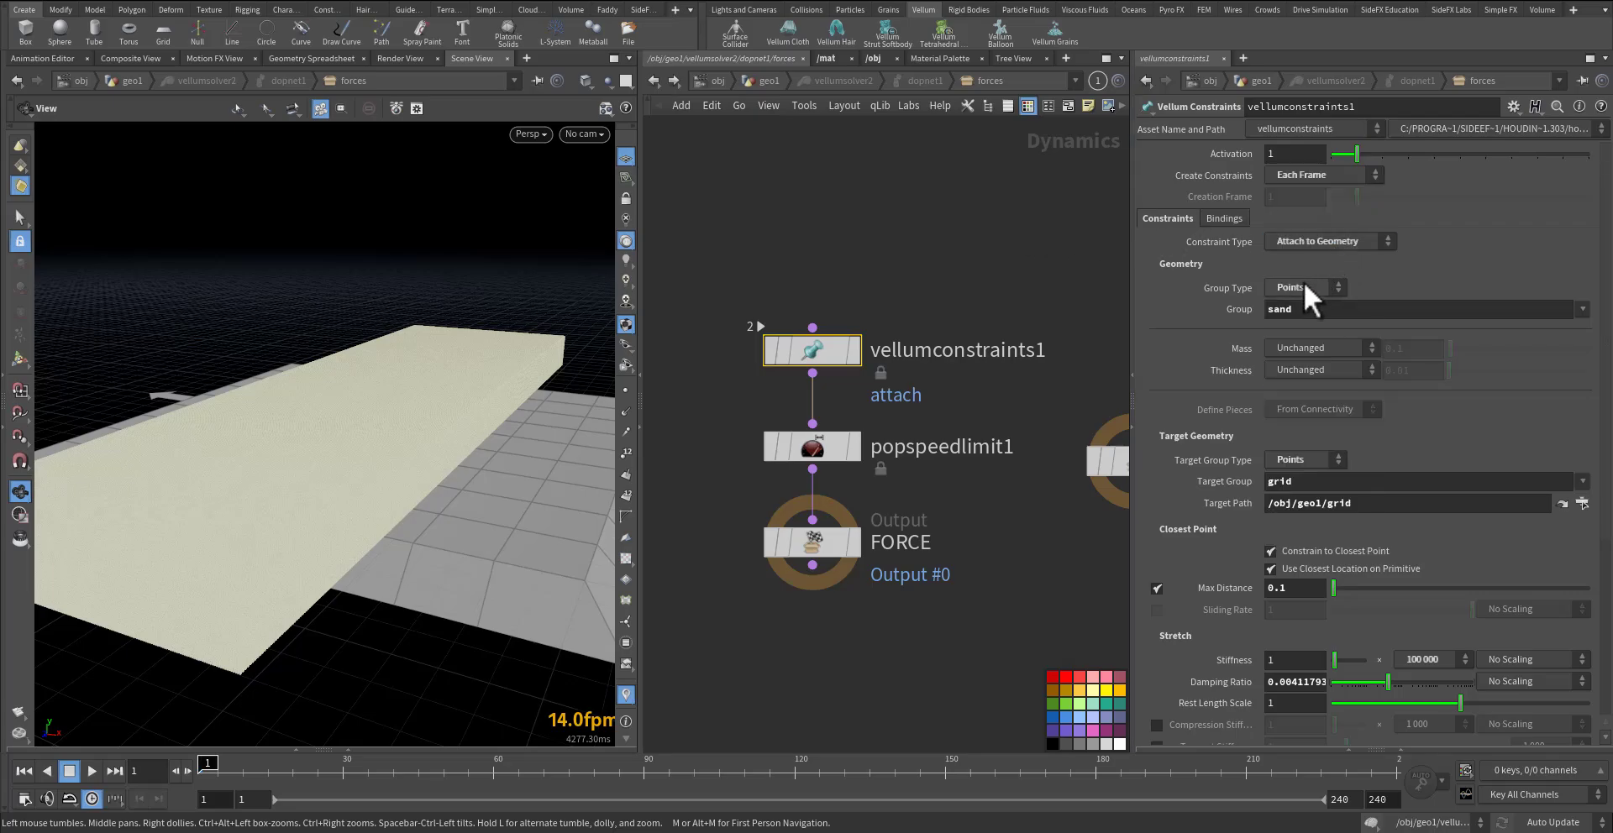
left_click(1303, 288)
left_click(1302, 285)
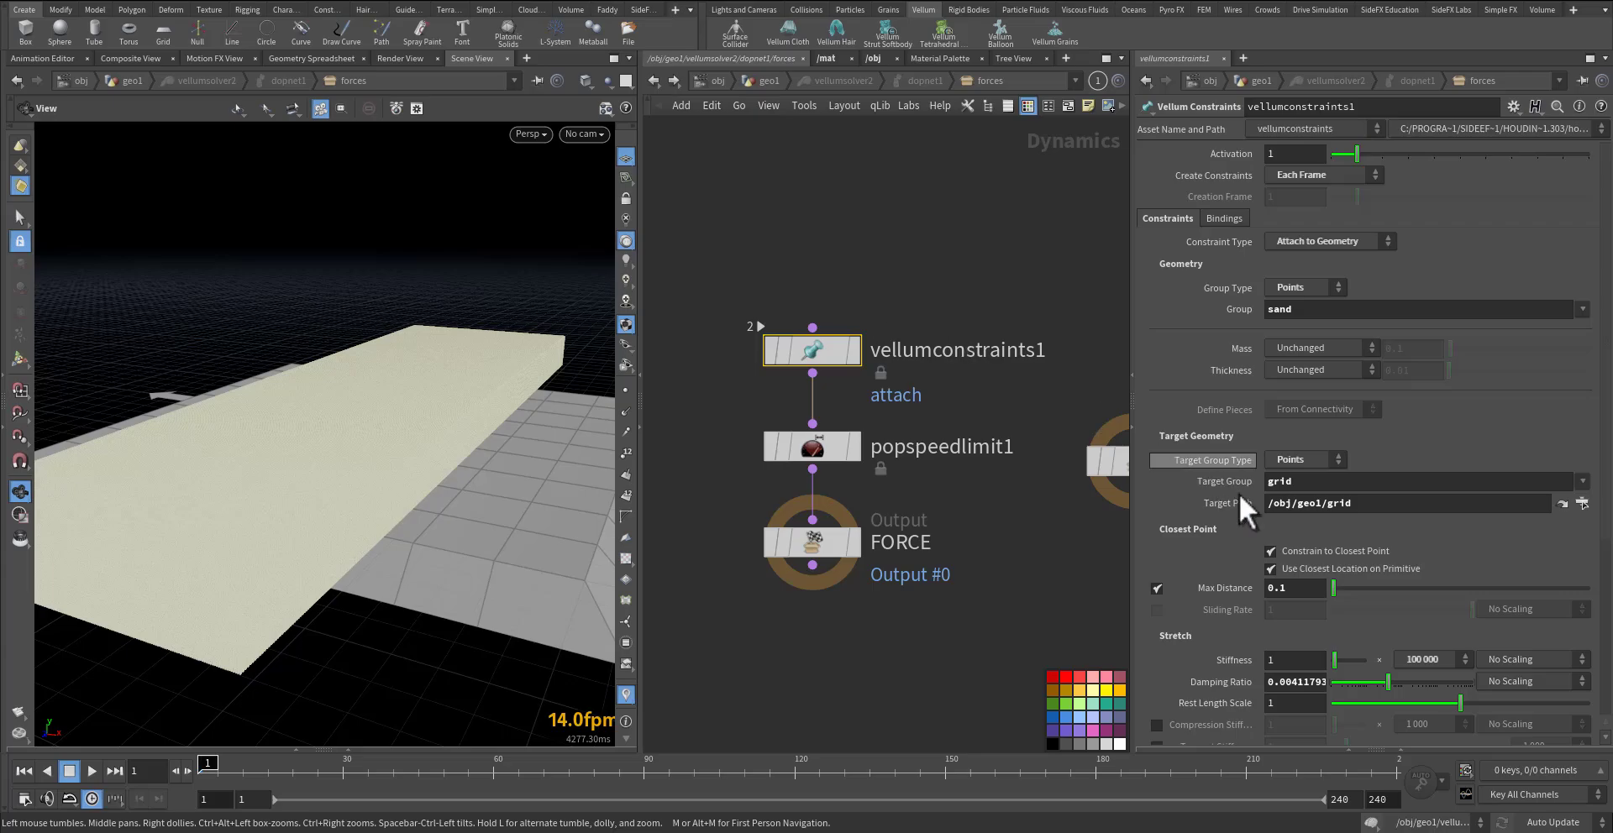
left_click_drag(1296, 482, 1250, 489)
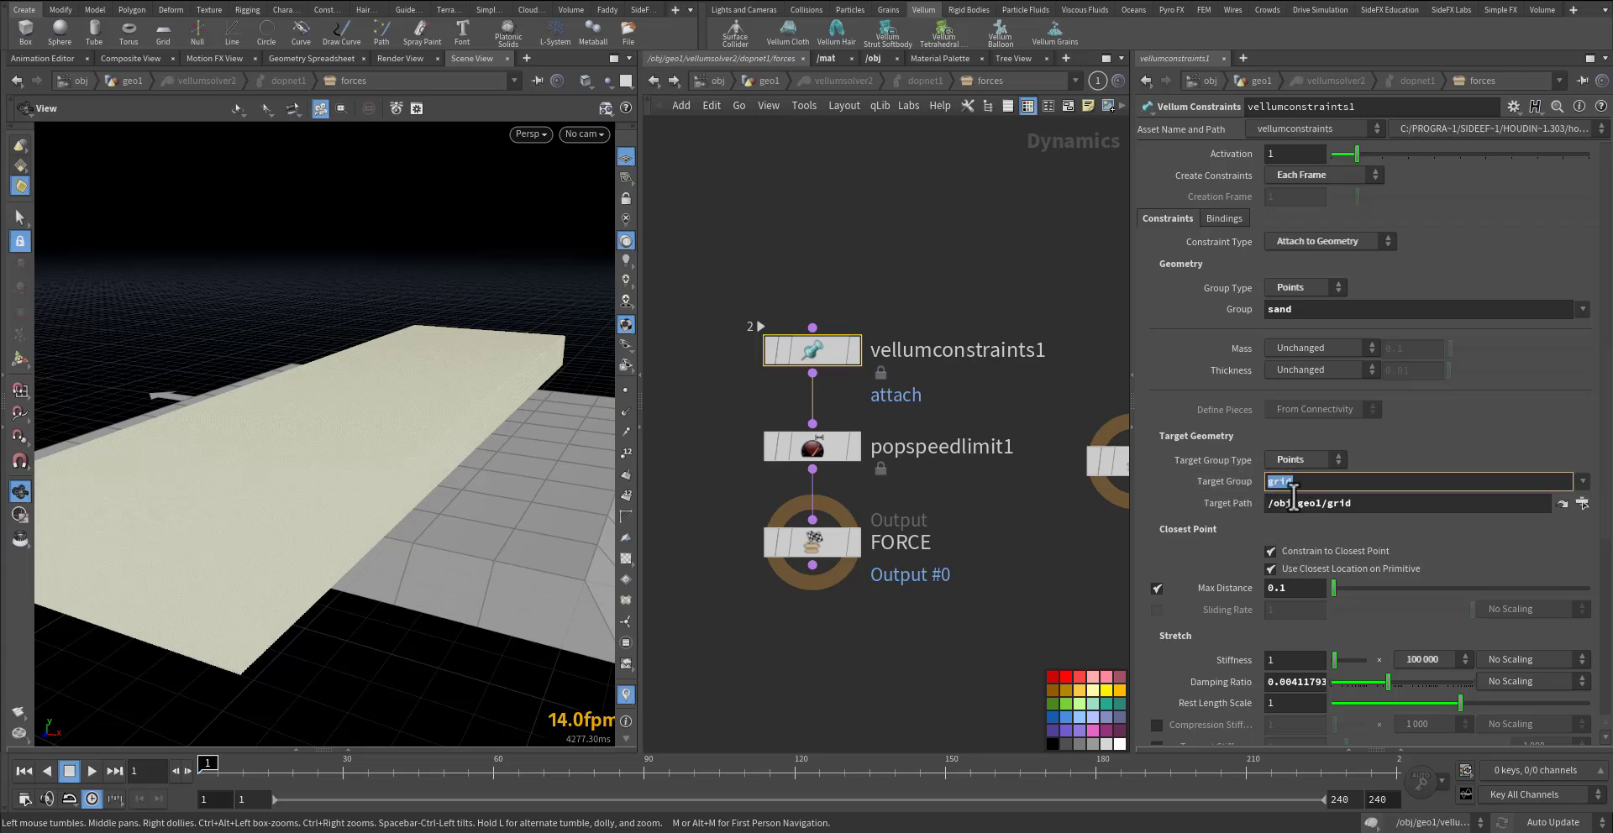
left_click_drag(1379, 506, 1234, 509)
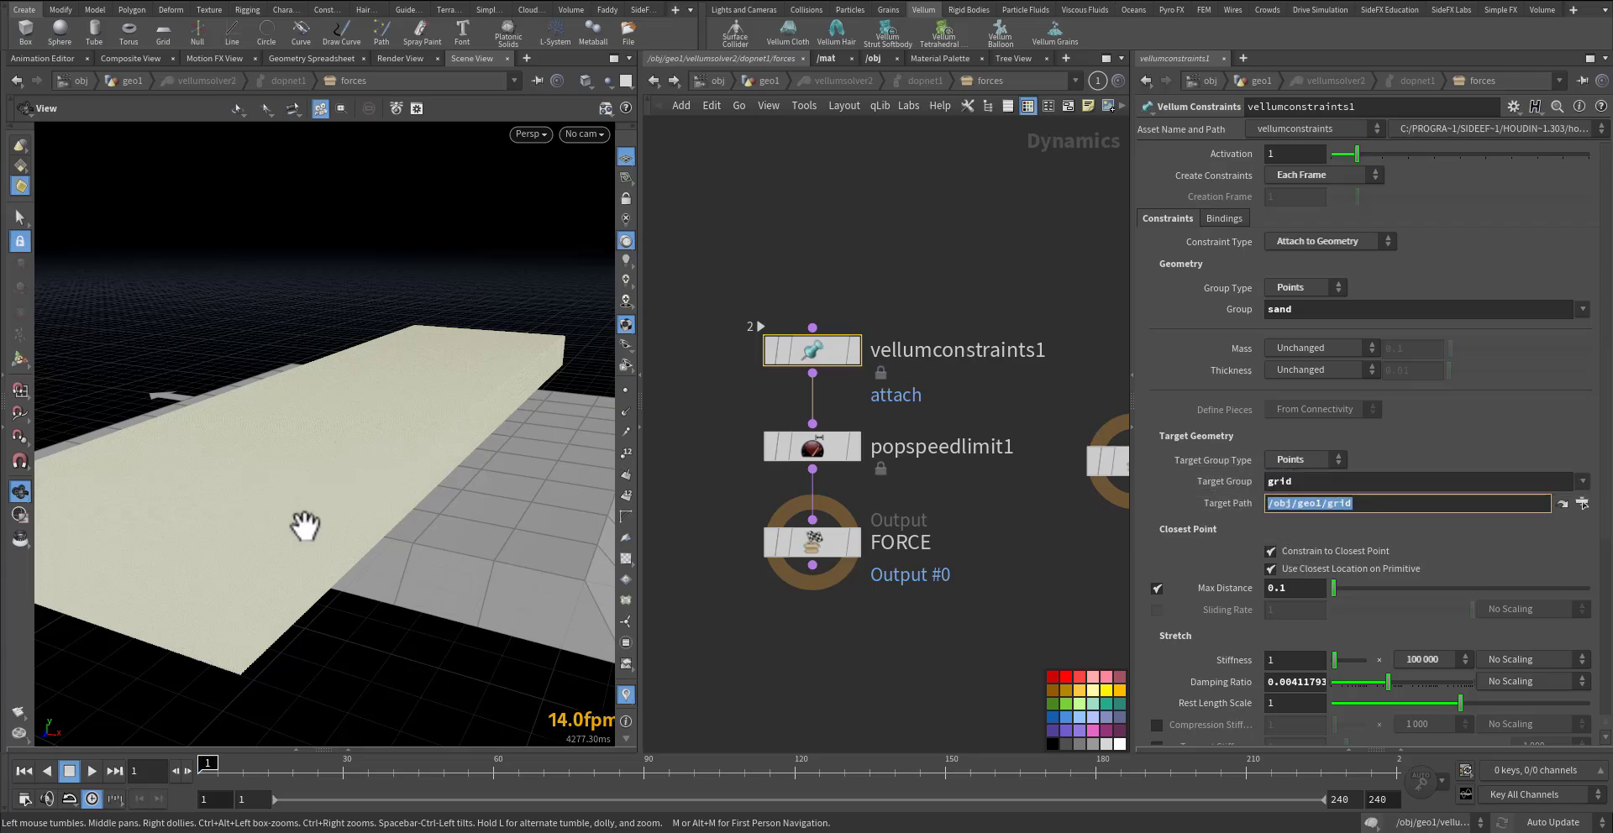
Step: Check vellumconstraints1's Max Distance and Stretch settings, and select popspeedlimit1 to check its Maximum Speed
double_click(1293, 588)
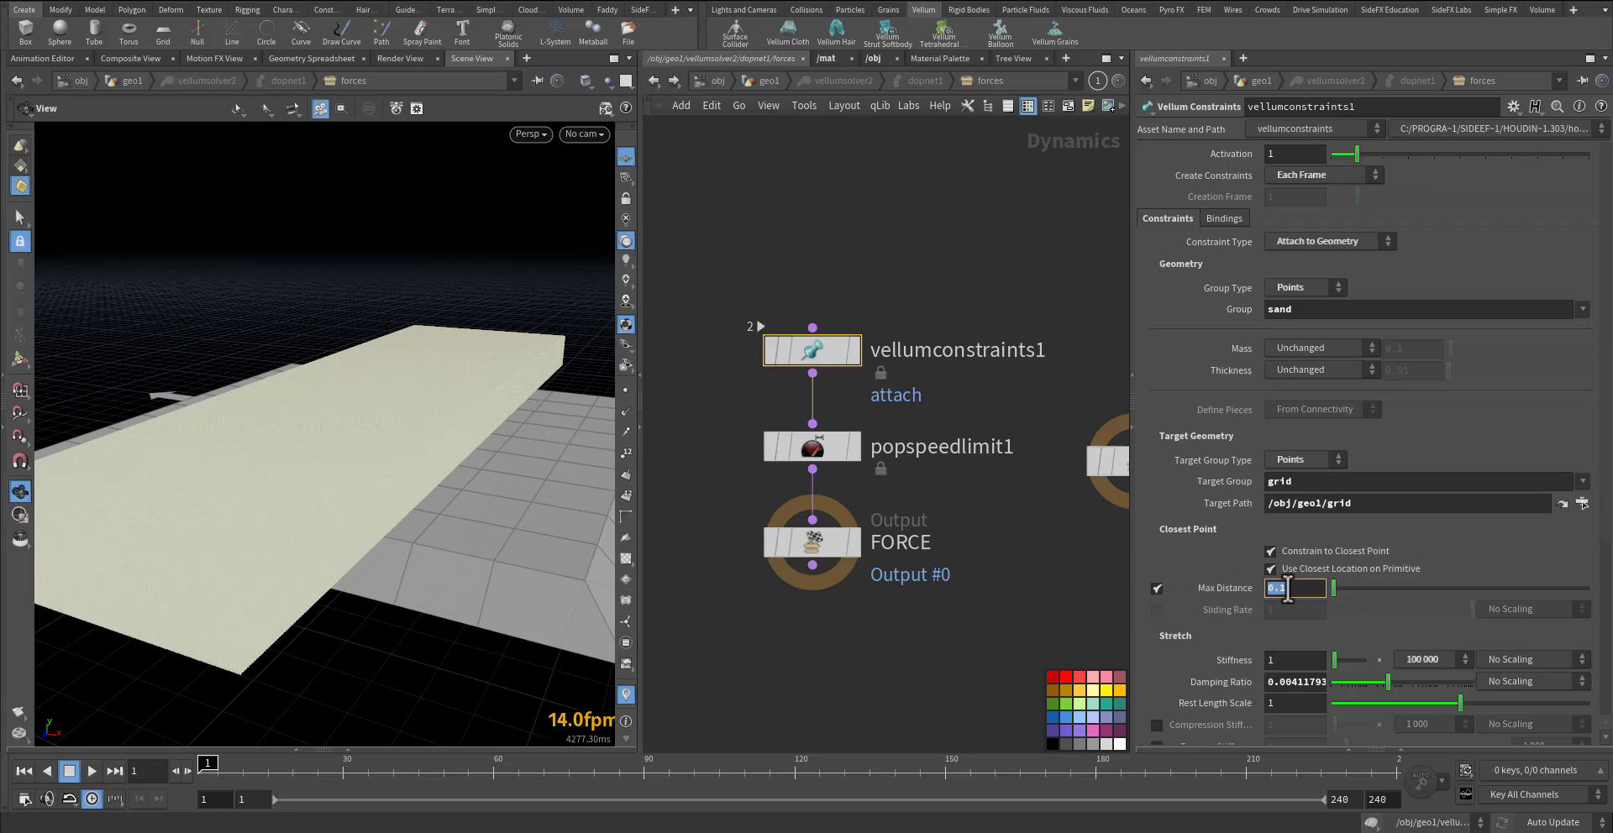
middle_click(1422, 653)
scroll(1151, 667, "down", 4)
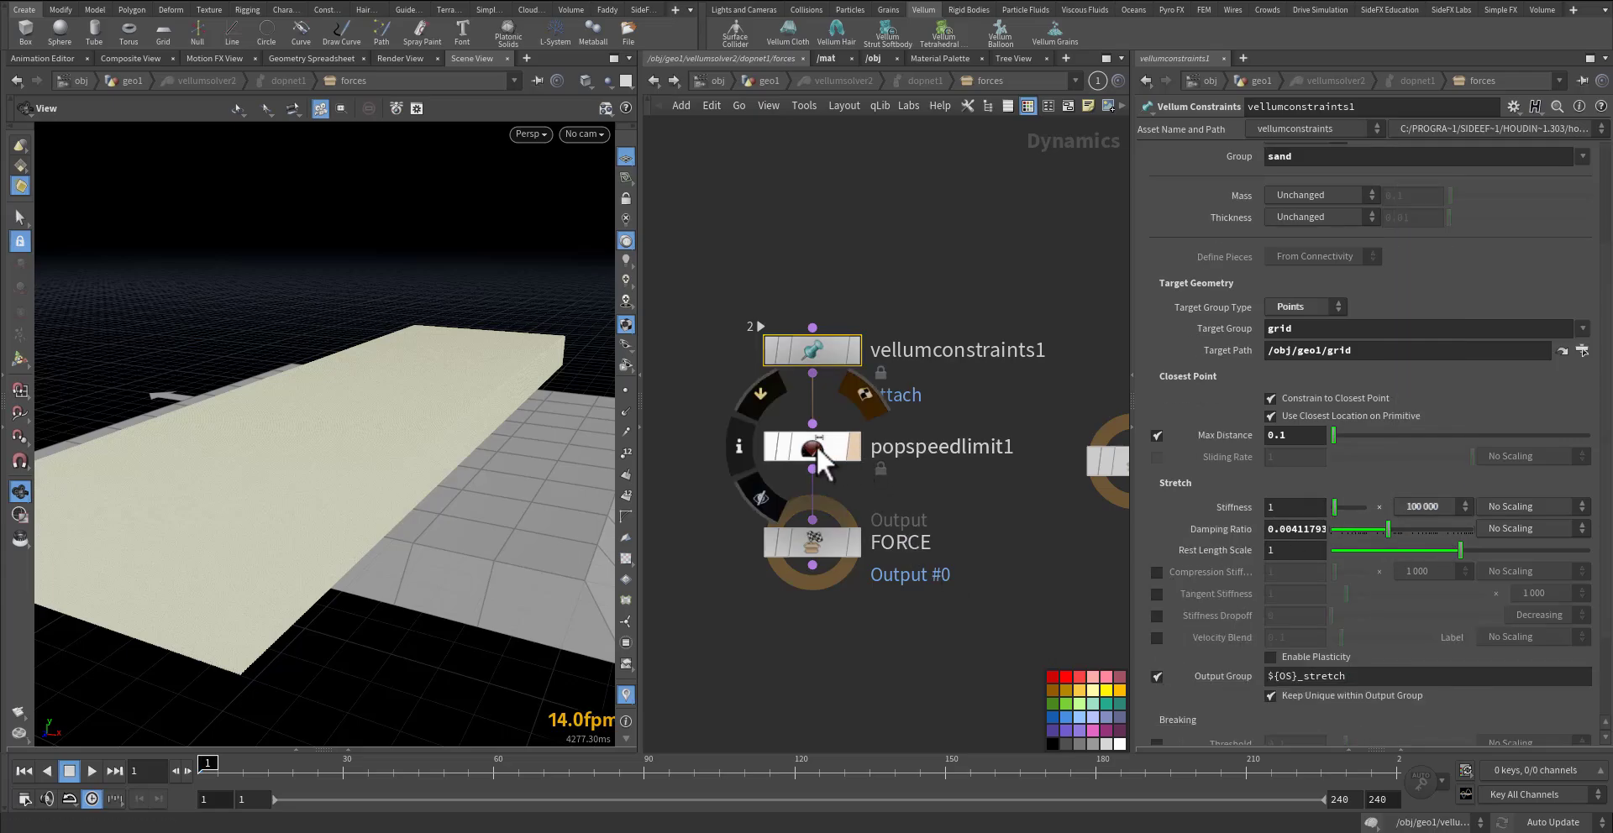
left_click(852, 447)
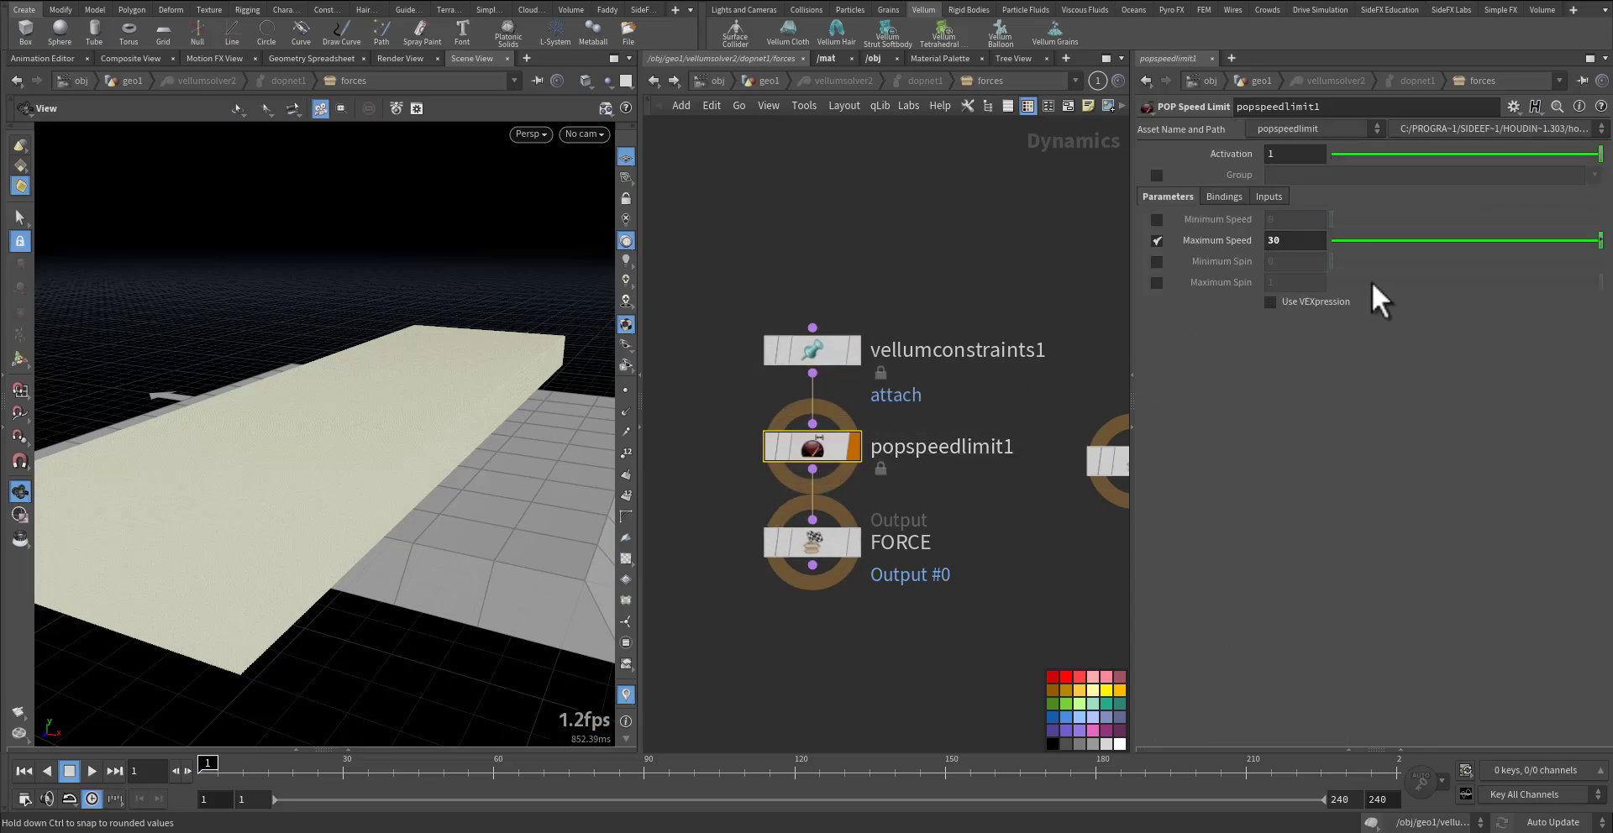
Step: Return to the geo1 network and check vellumsolver2's advanced Motion and Grain Collisions settings
left_click(770, 81)
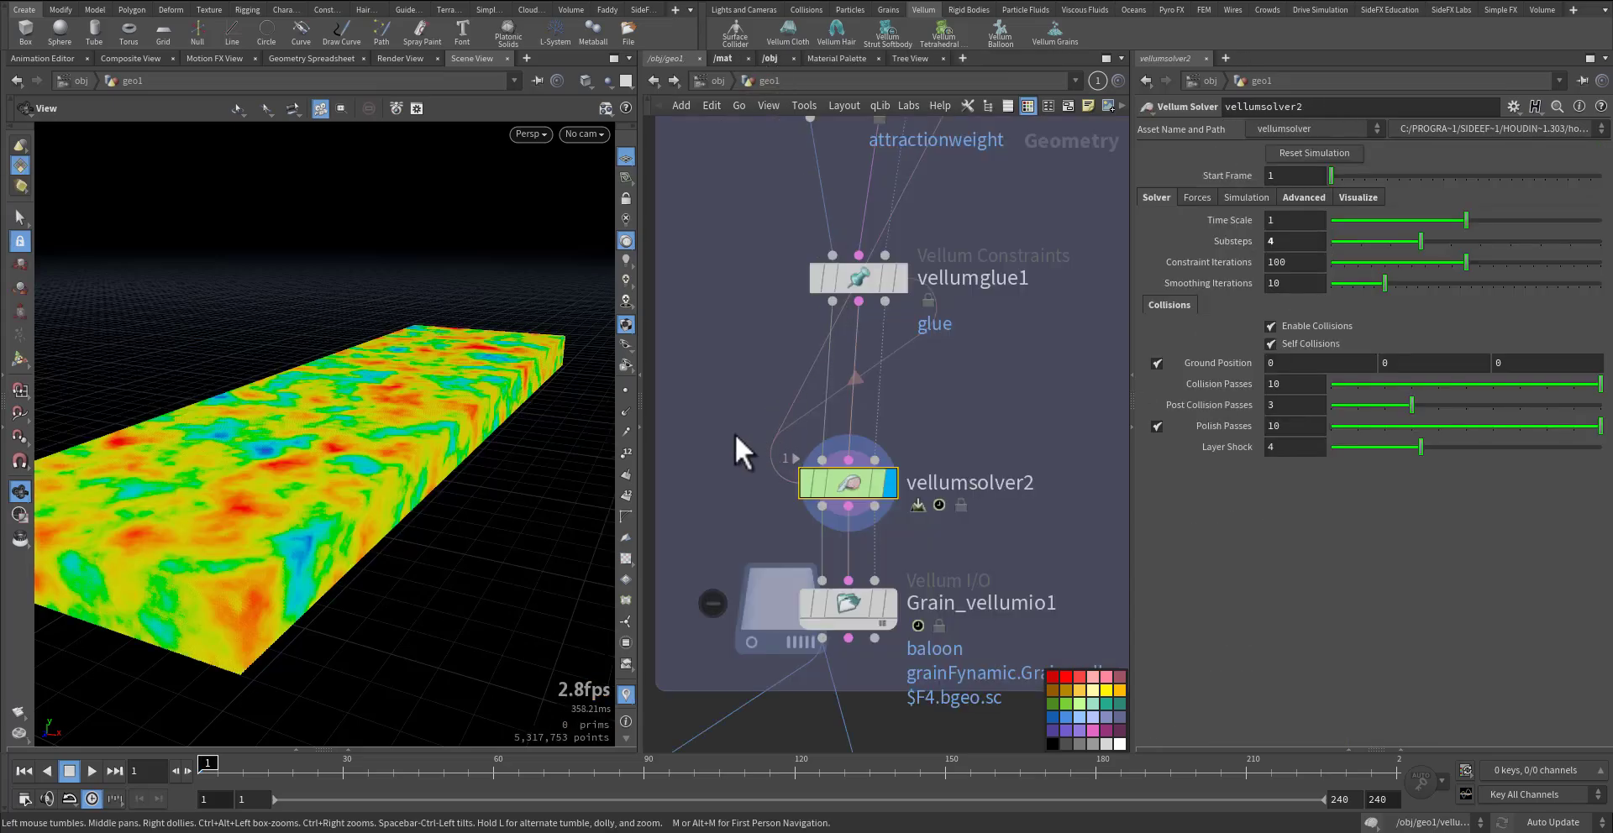
left_click_drag(734, 433, 929, 529)
left_click(1307, 199)
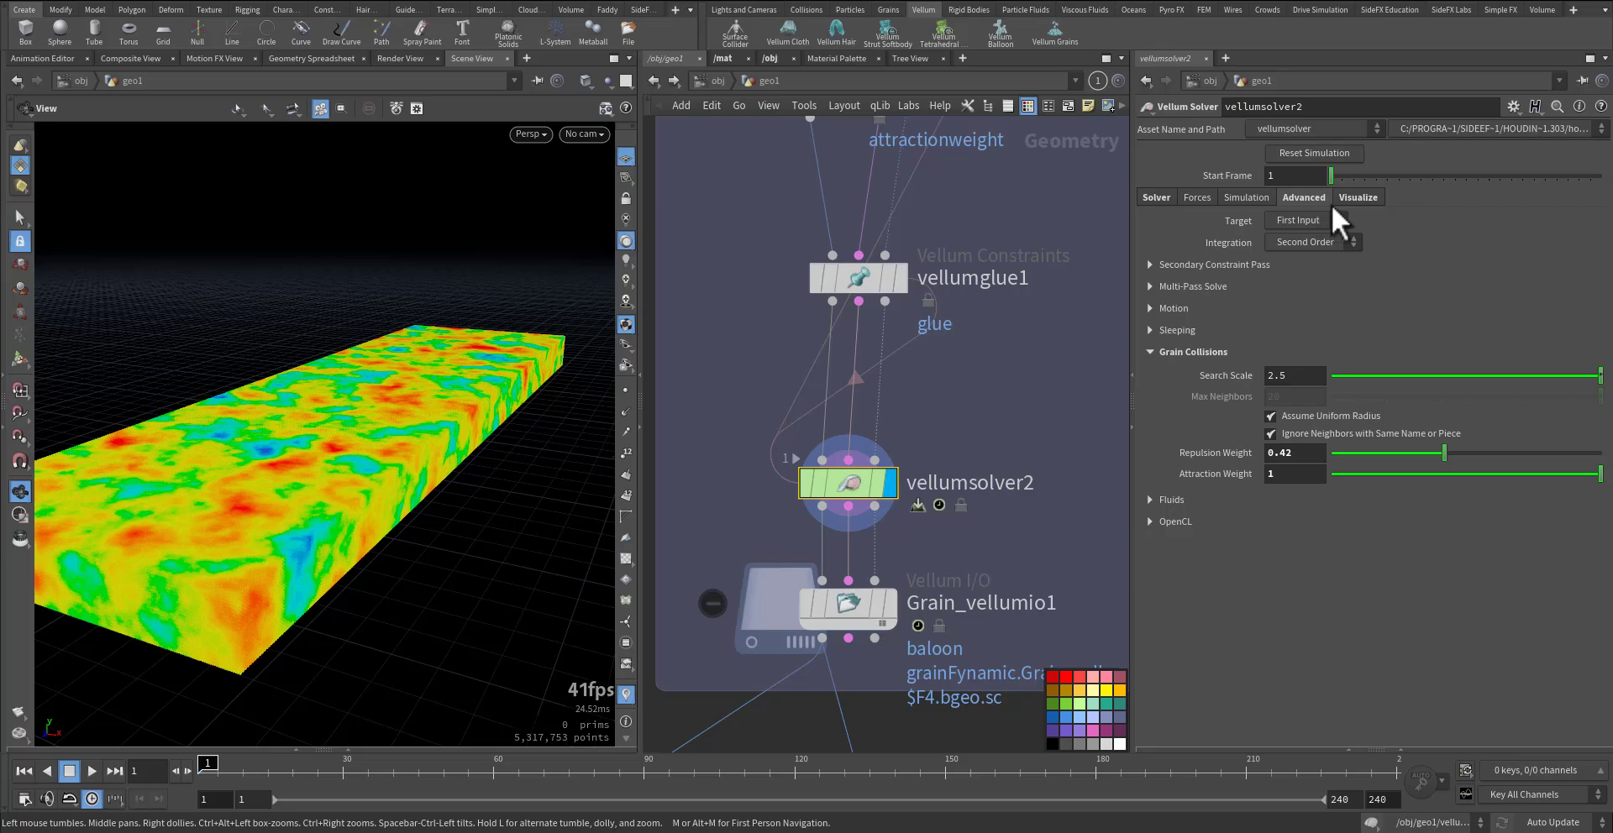
left_click(1149, 310)
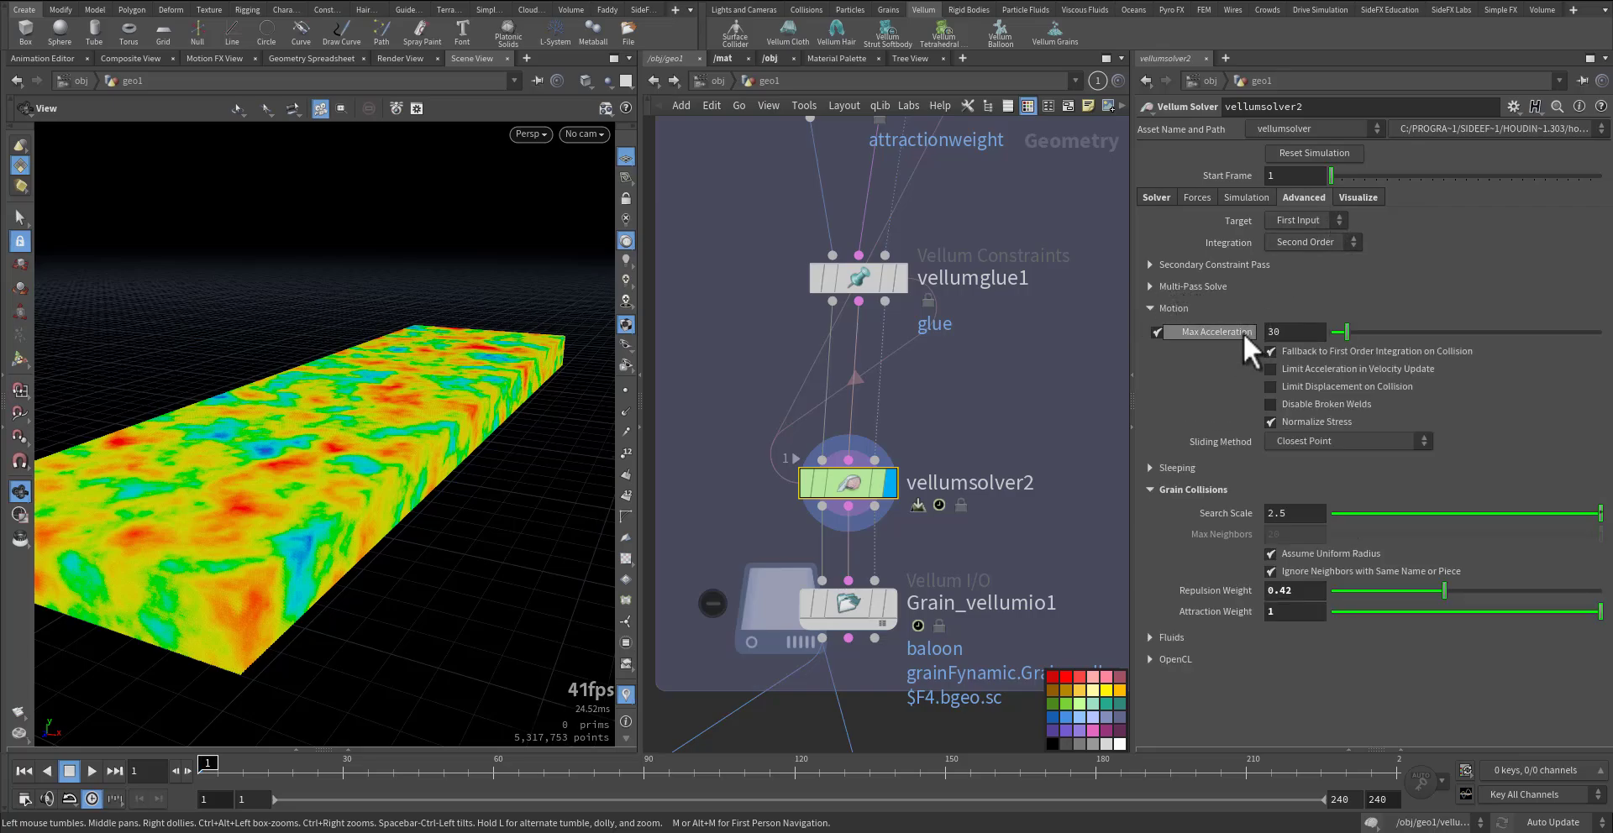
Step: Display and select Grain_vellumio1, play its cached simulation, and go to frame 46
middle_click_drag(769, 404, 783, 220)
left_click(860, 433)
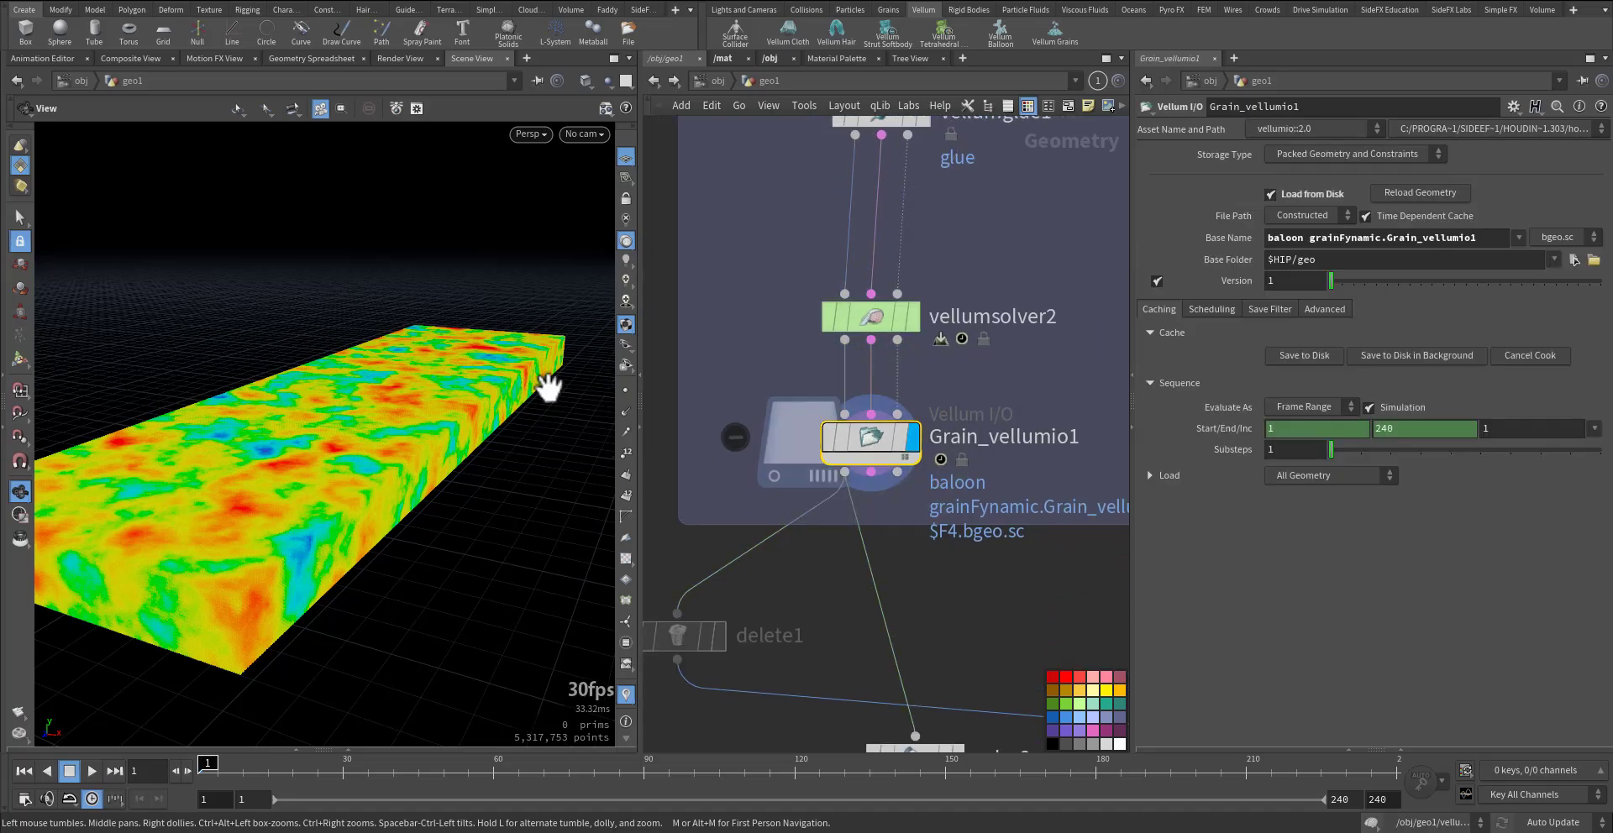
right_click_drag(485, 441, 382, 567)
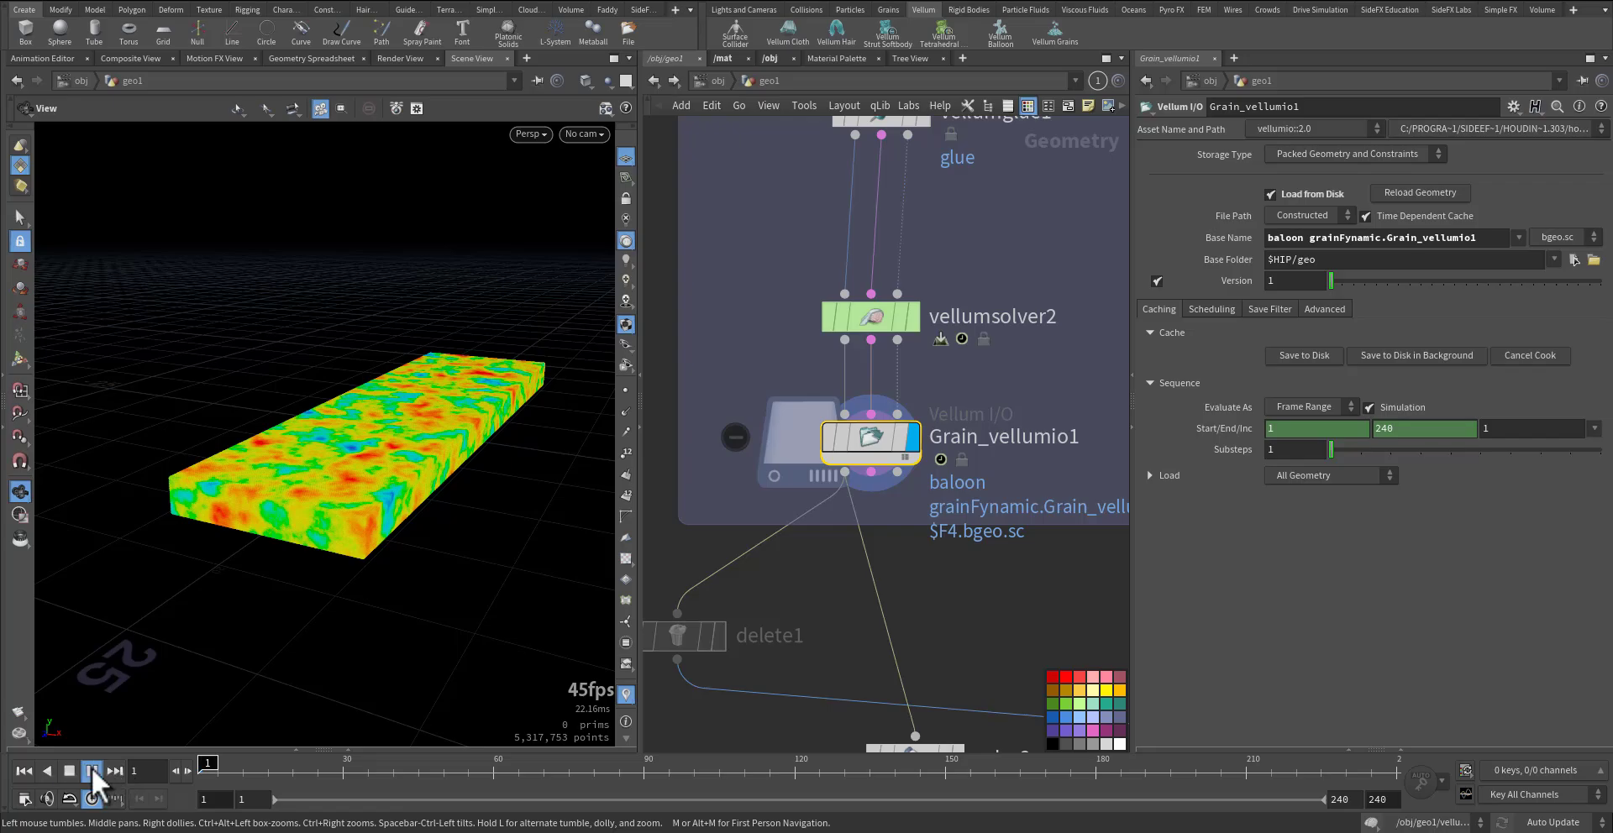
left_click(91, 767)
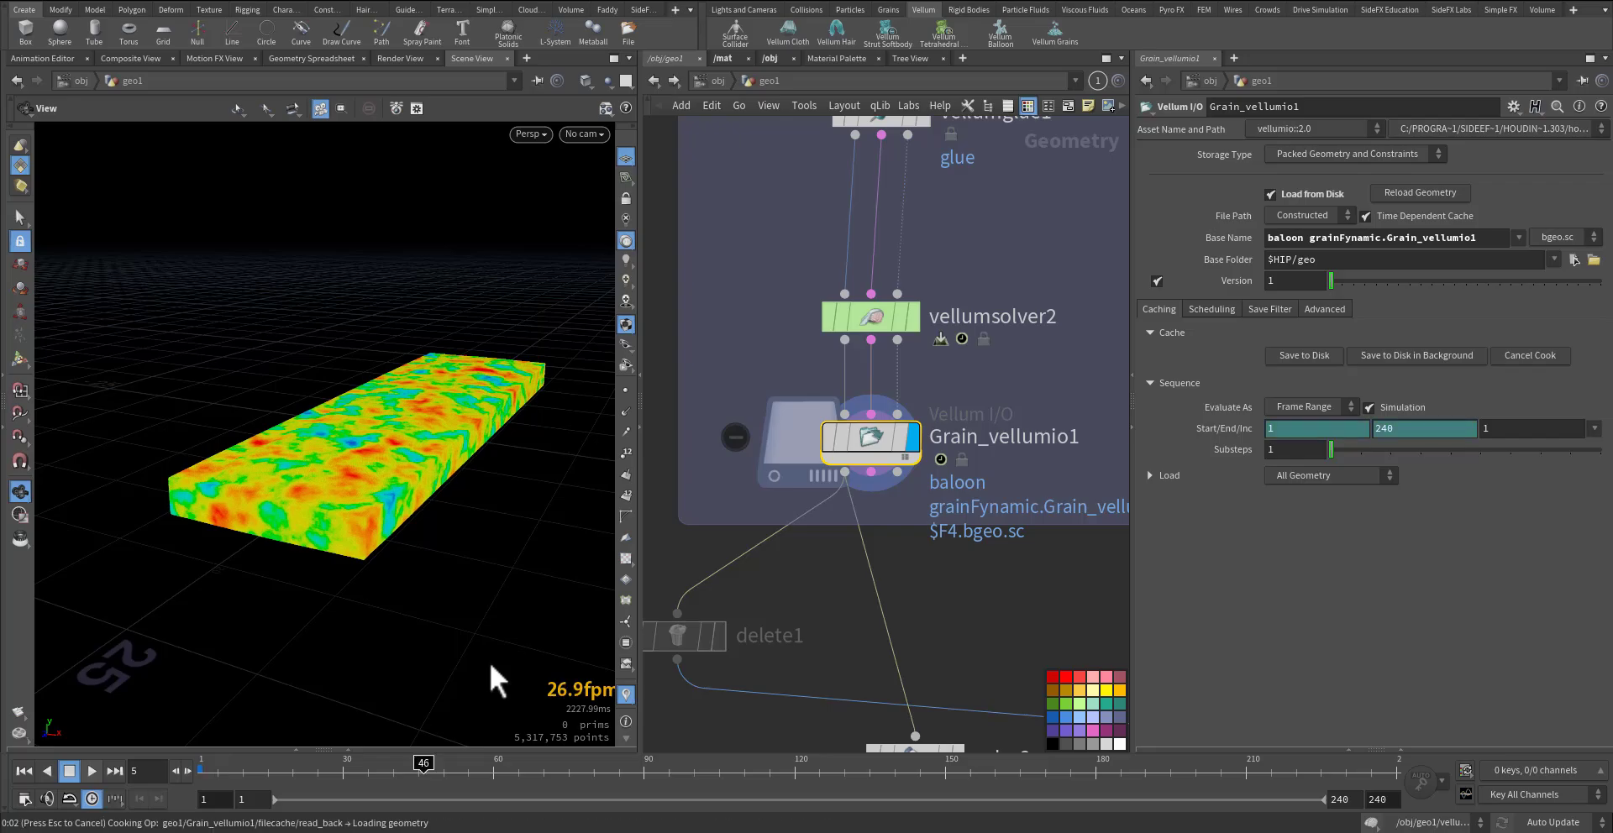
Step: Examine the burst grains and the remaining grain block at frame 46 from several angles
right_click_drag(472, 633, 353, 657)
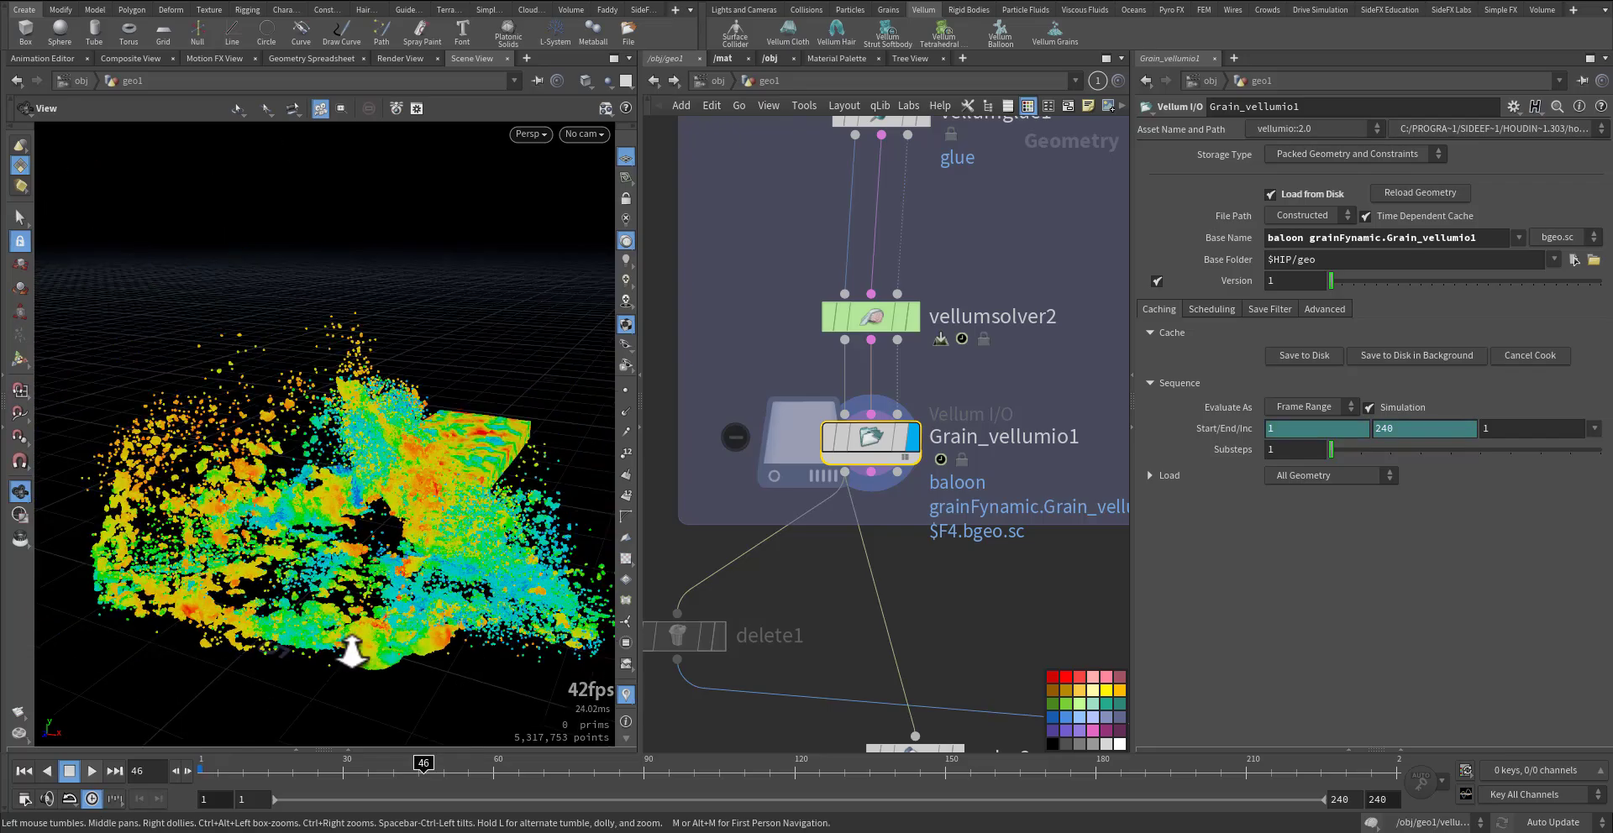
left_click_drag(352, 657, 277, 563)
middle_click_drag(277, 563, 222, 516)
right_click_drag(222, 517, 460, 464)
left_click_drag(250, 456, 327, 454)
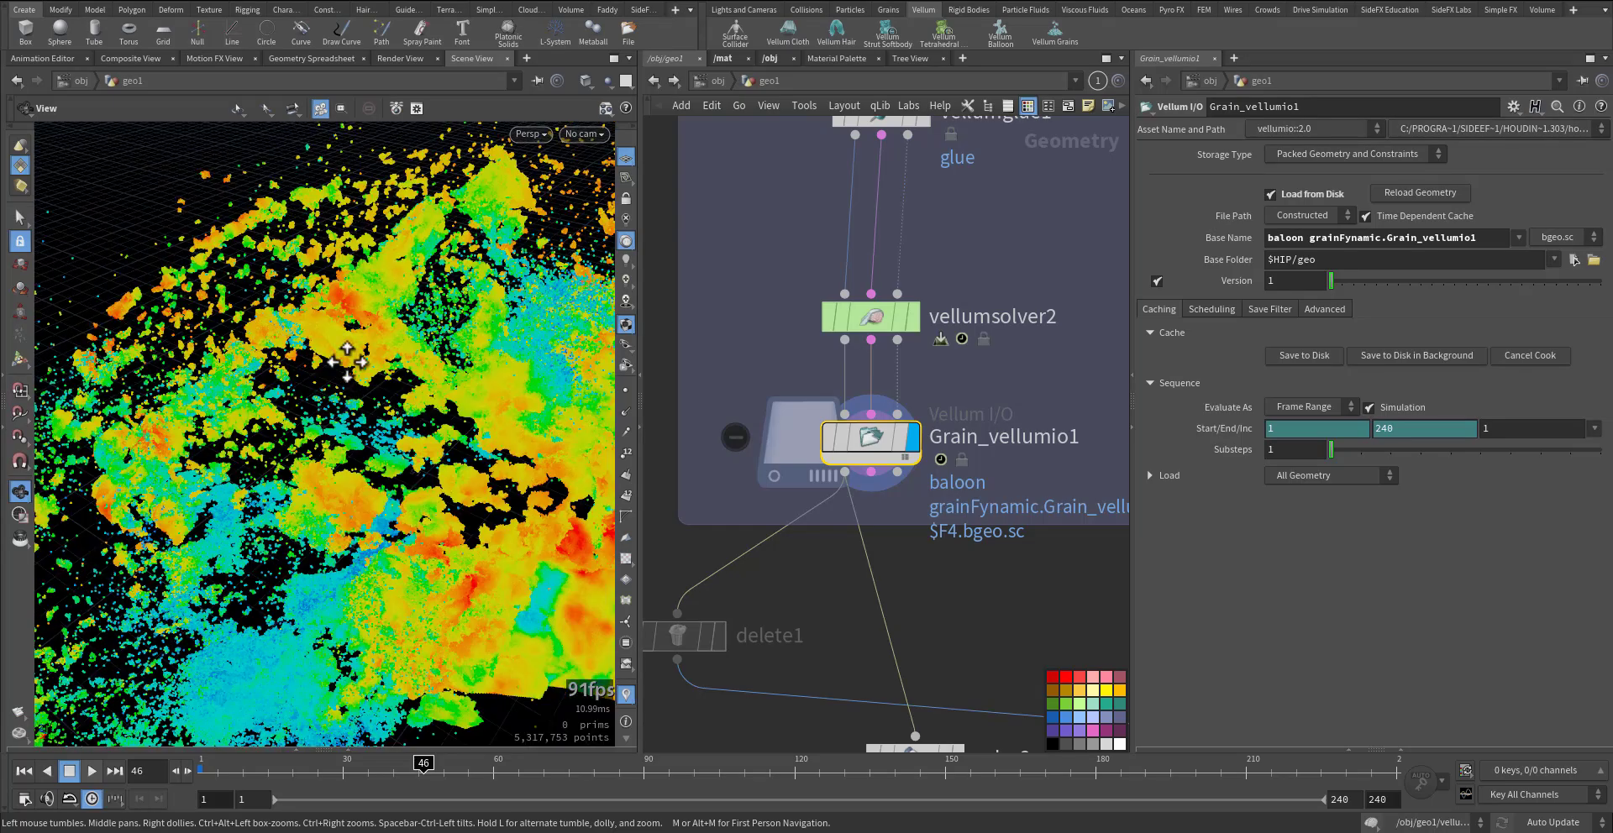
middle_click_drag(328, 454, 381, 290)
left_click_drag(320, 552, 194, 585)
middle_click_drag(194, 585, 277, 445)
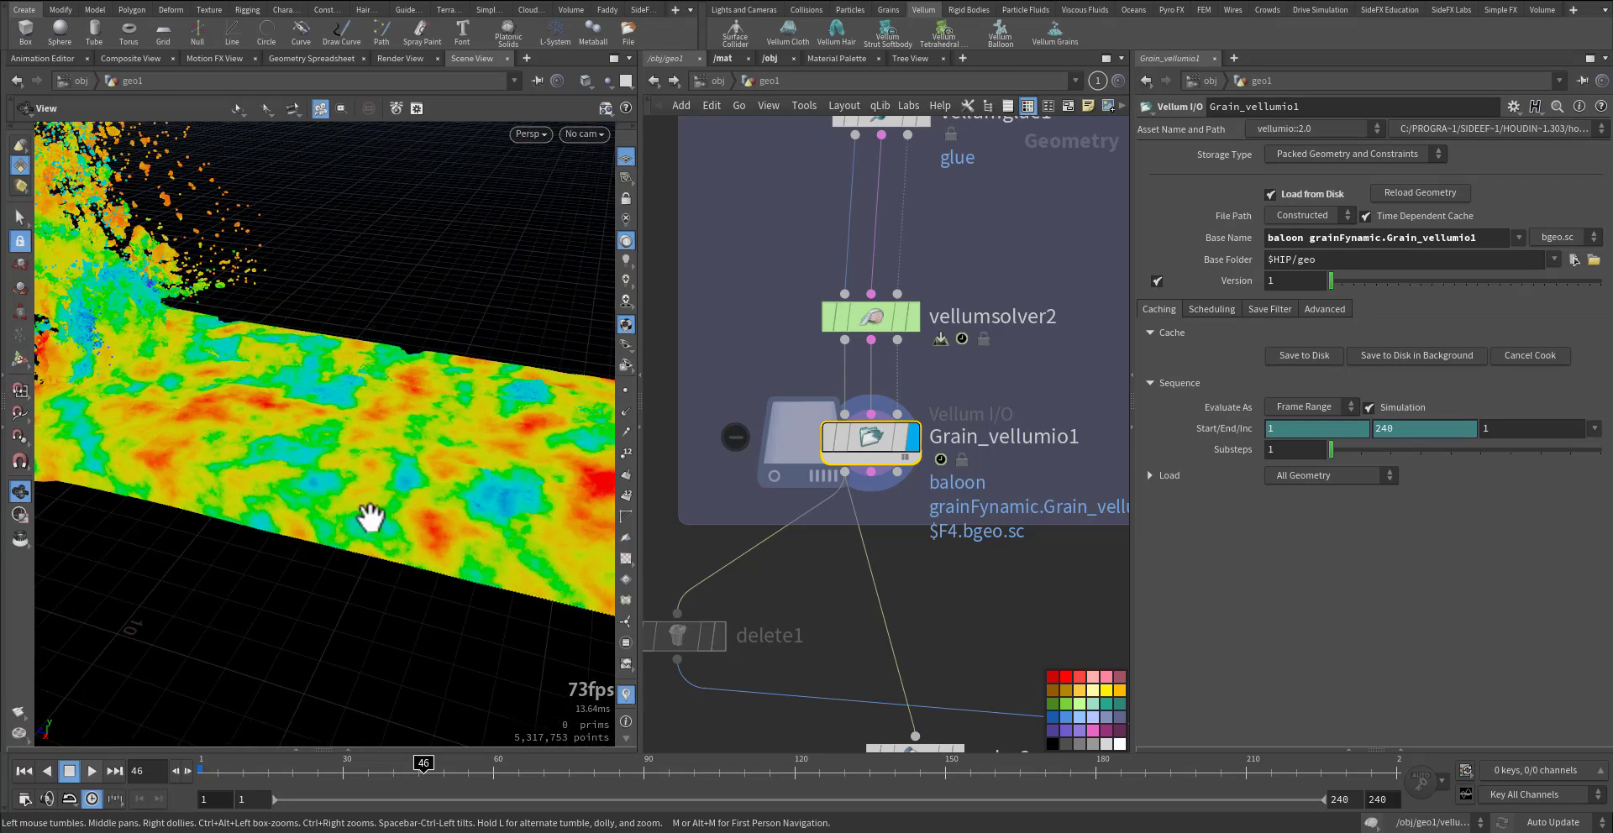
Step: Go to frame 63 and examine how the grains spread along the block
right_click_drag(370, 519, 206, 571)
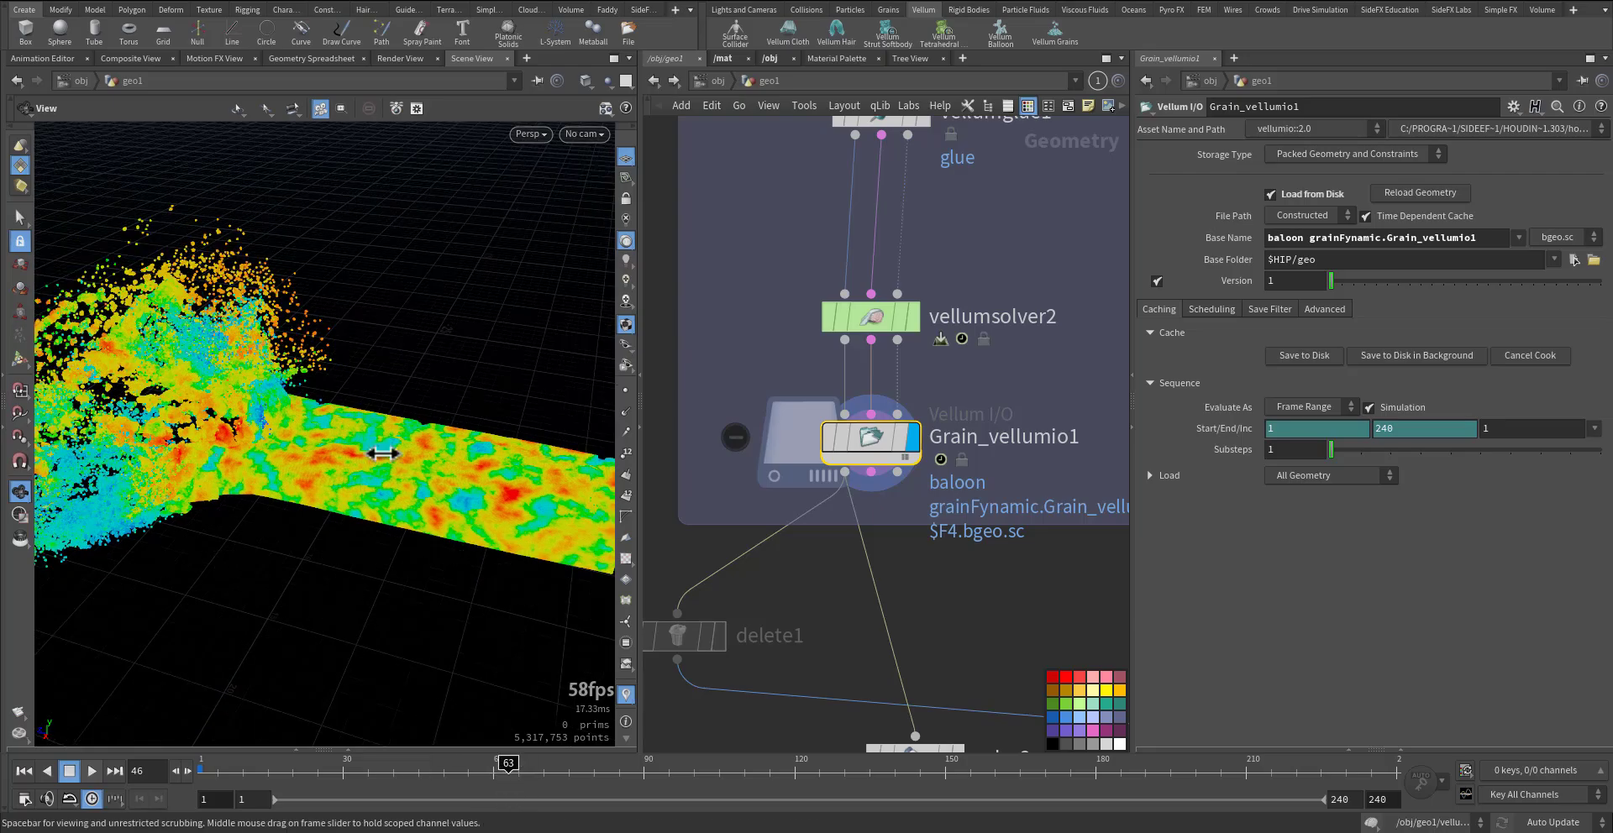
left_click_drag(348, 483, 429, 352)
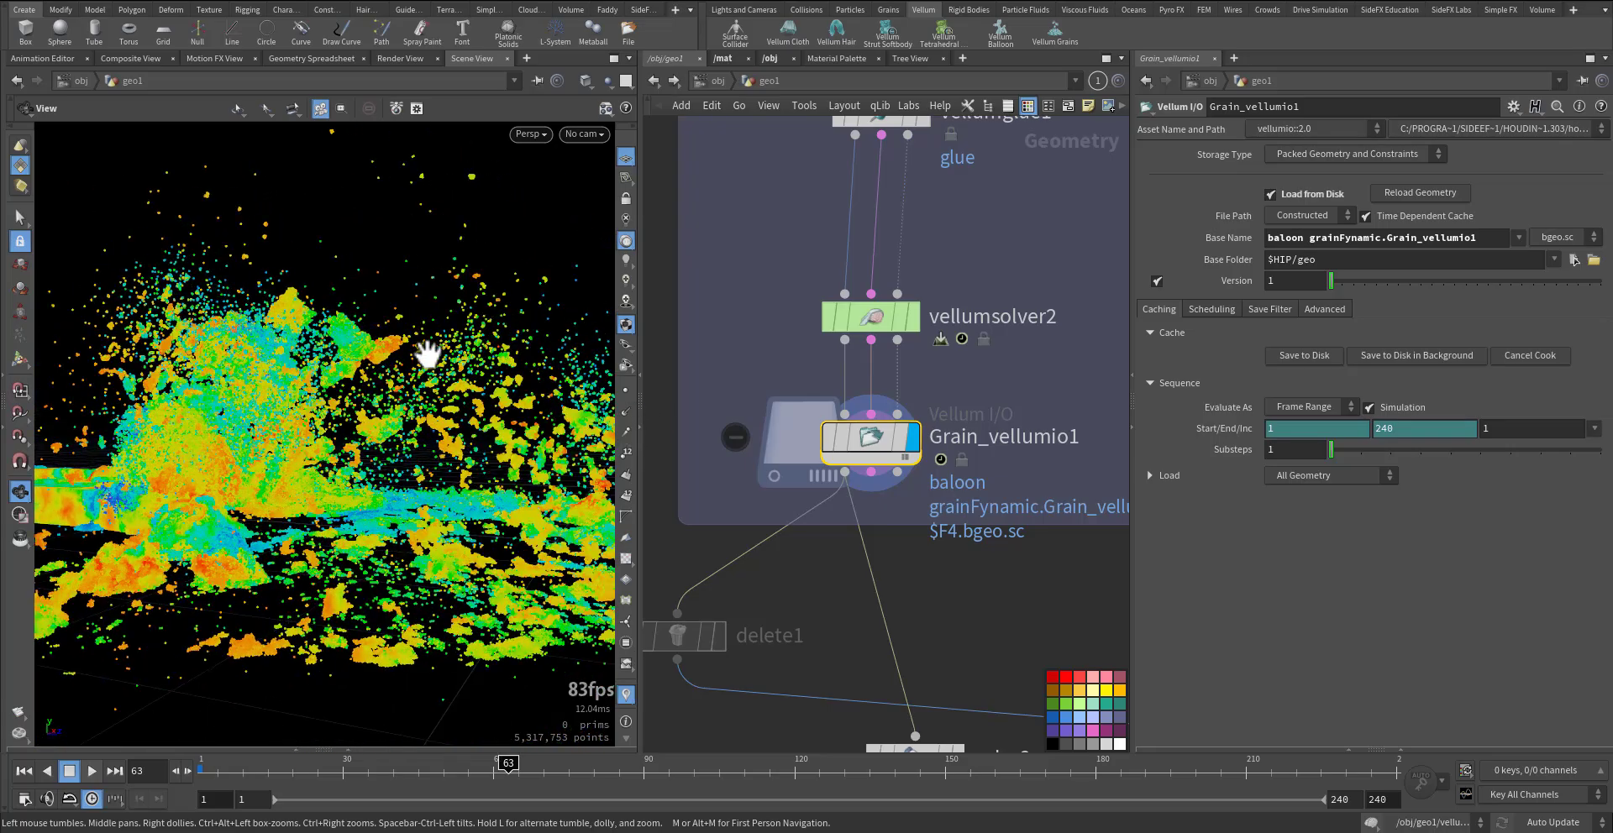
left_click_drag(330, 315, 164, 522)
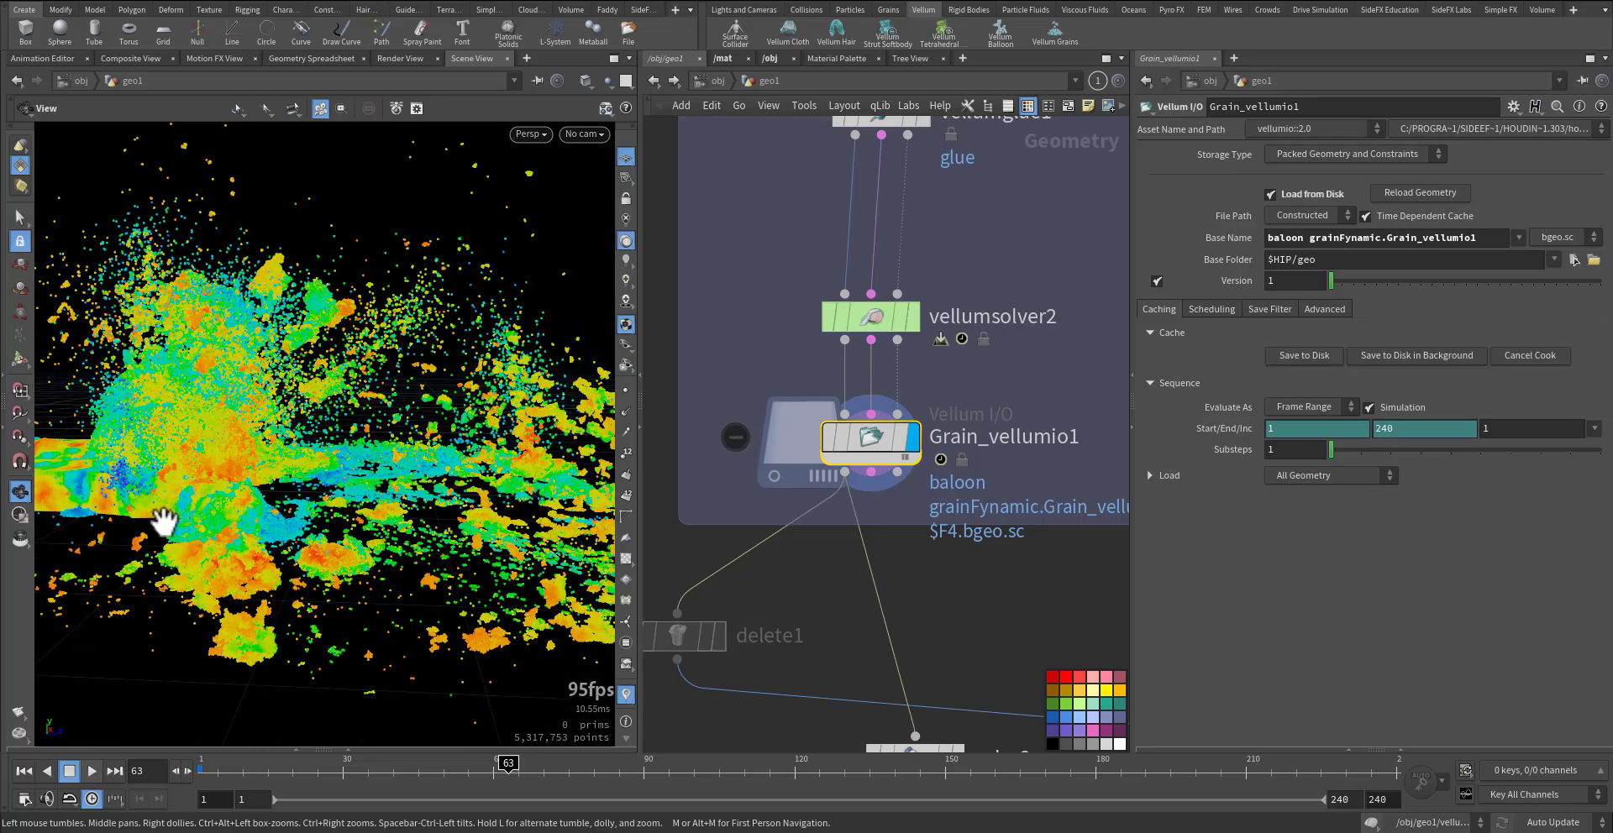
right_click_drag(163, 523, 612, 672)
Step: Turn off the viewport's attribute visualization and examine the plain grain clumps at frame 63
left_click(624, 697)
left_click_drag(485, 609, 295, 567)
right_click_drag(295, 566, 363, 584)
left_click_drag(364, 585, 220, 462)
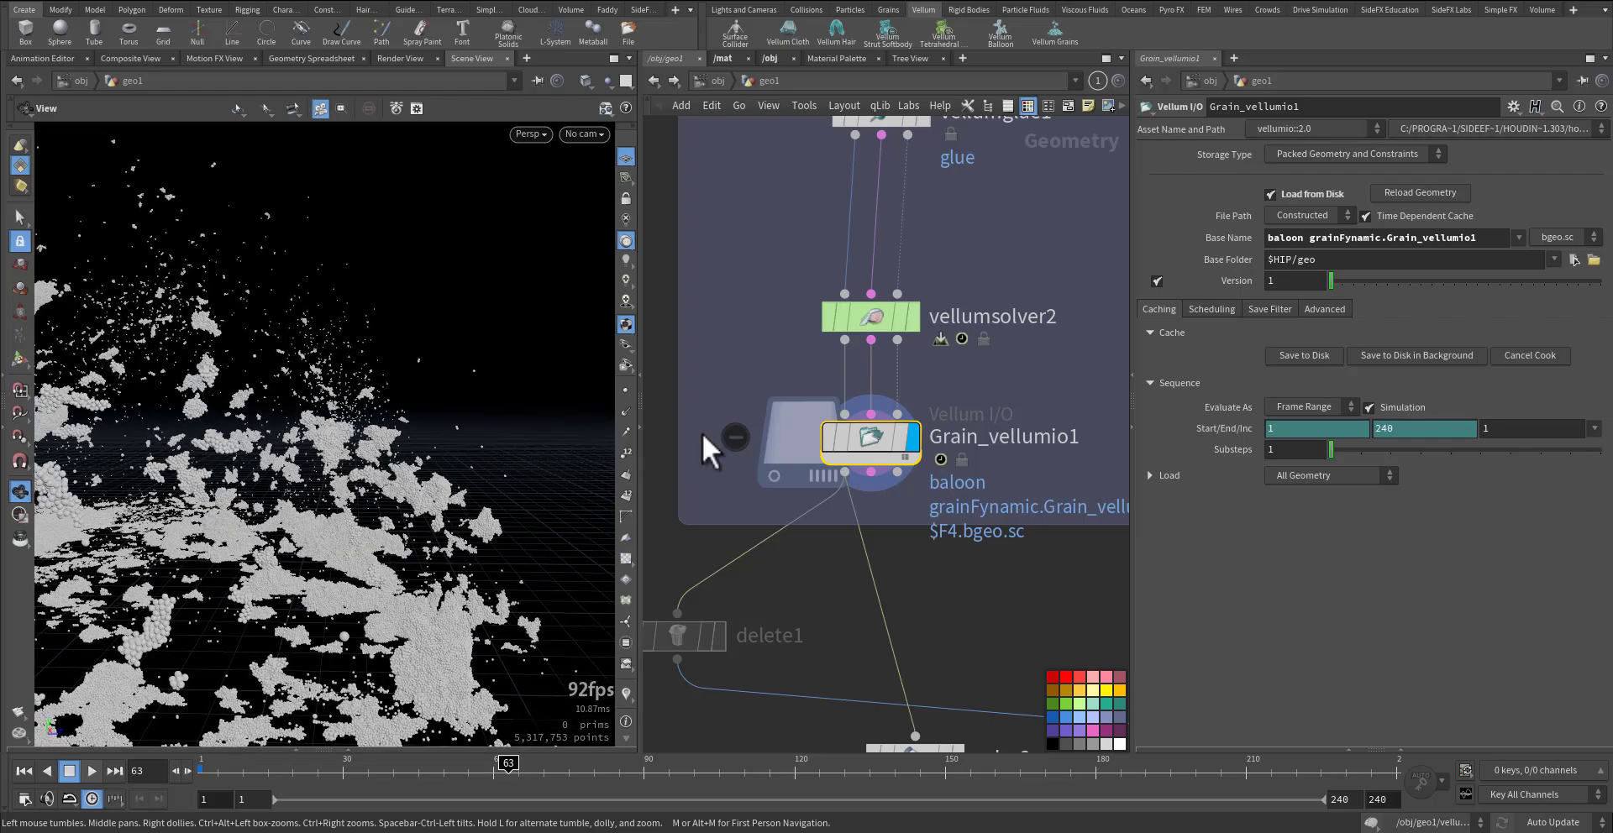
Step: Go to frame 132, examine the plain grain pile, and turn the attribute visualization back on
left_click_drag(580, 445, 295, 472)
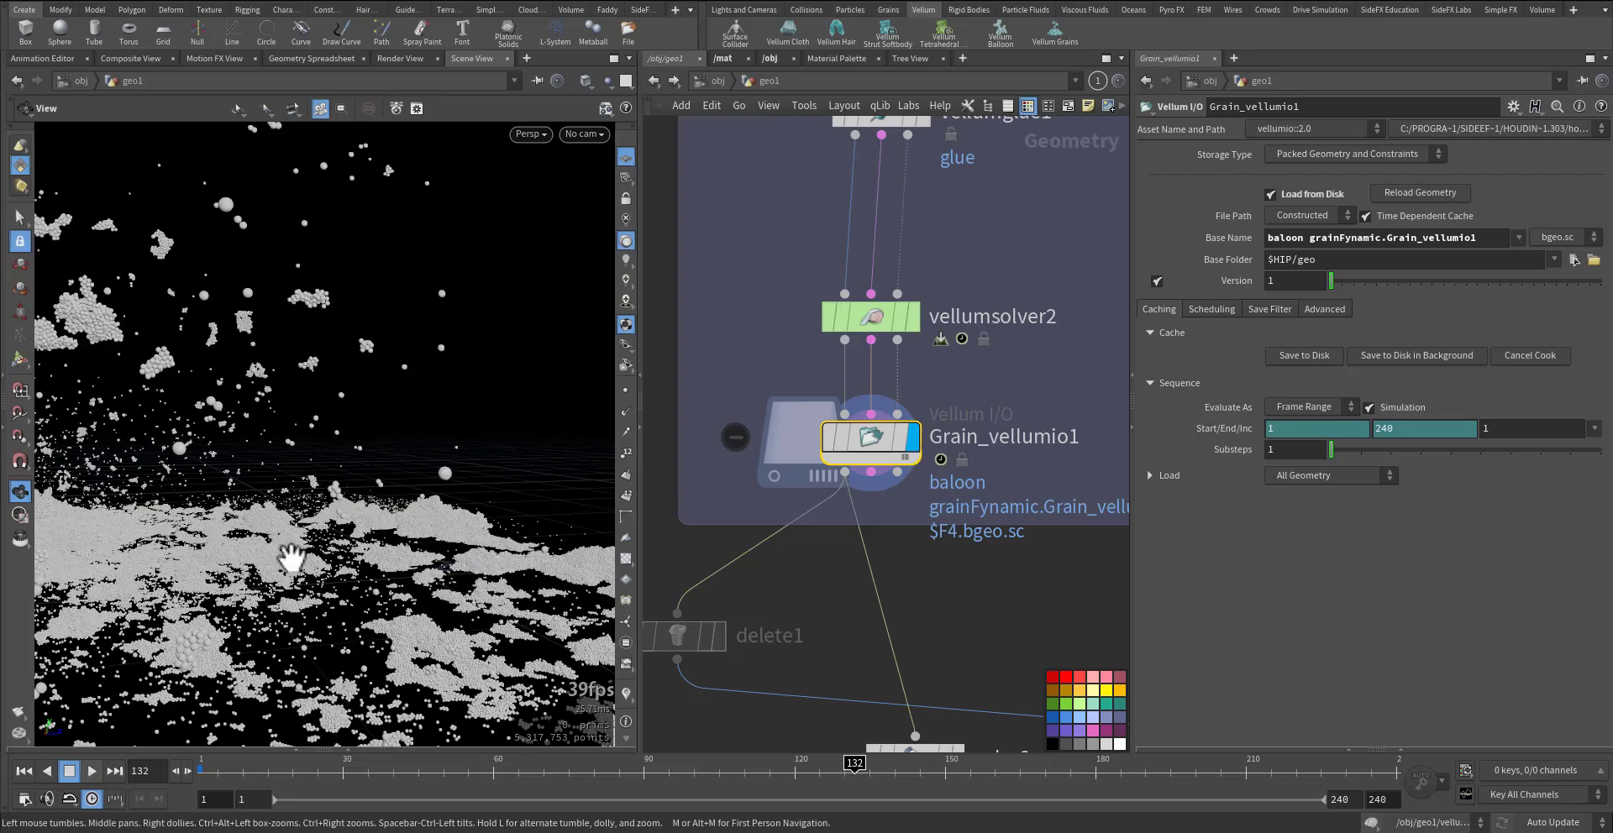
left_click_drag(352, 593, 199, 742)
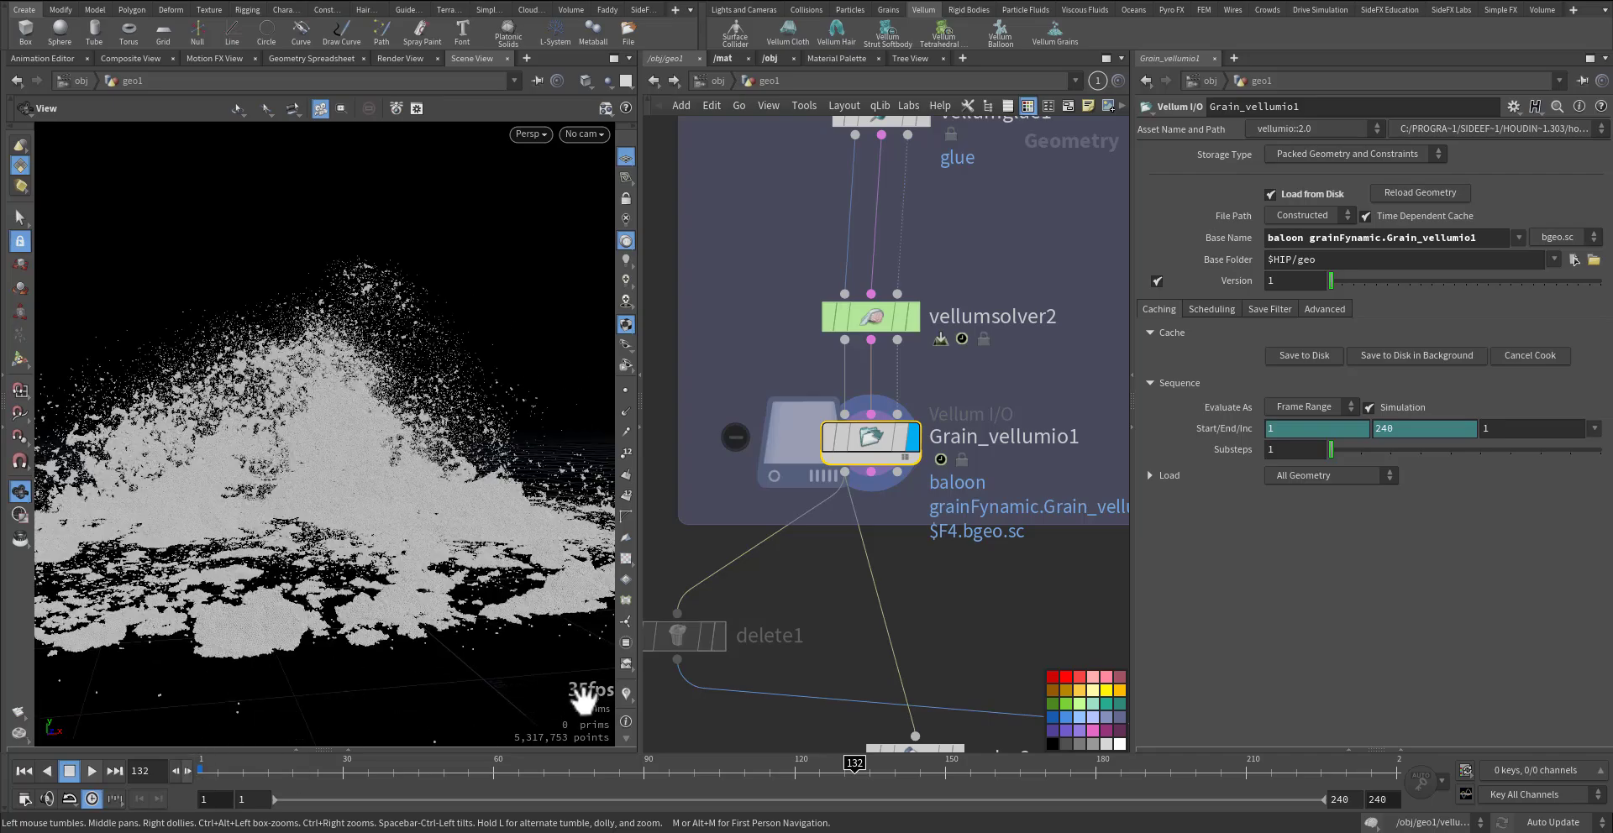
left_click(625, 695)
left_click_drag(425, 521, 322, 603)
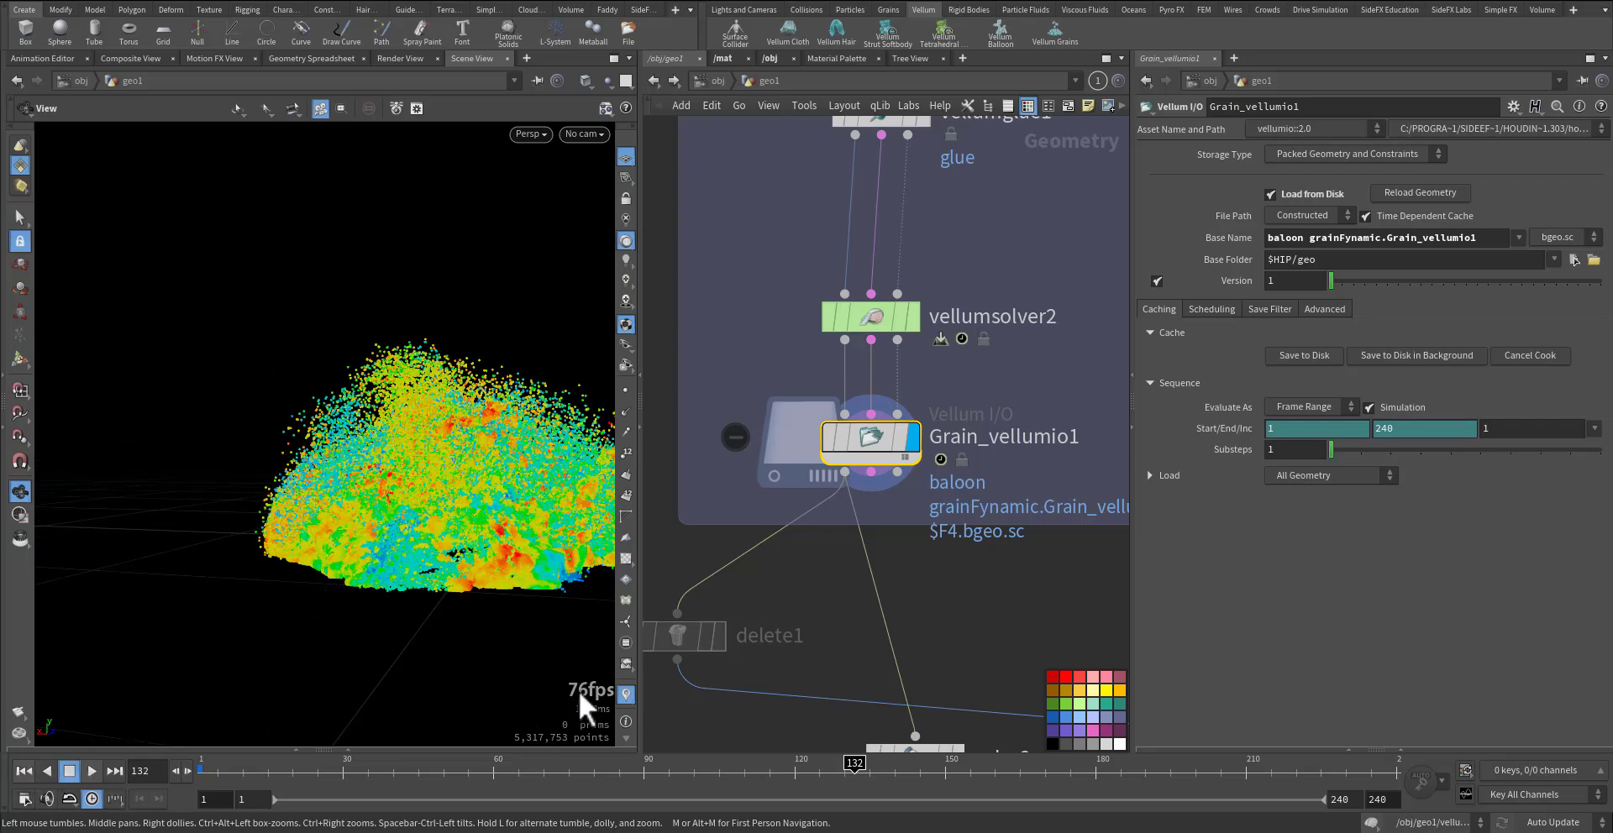
Step: Return to frame 1, display color2 with the attribute visualization off, and check its attractionweight color ramp on the grains
middle_click_drag(823, 640, 773, 457)
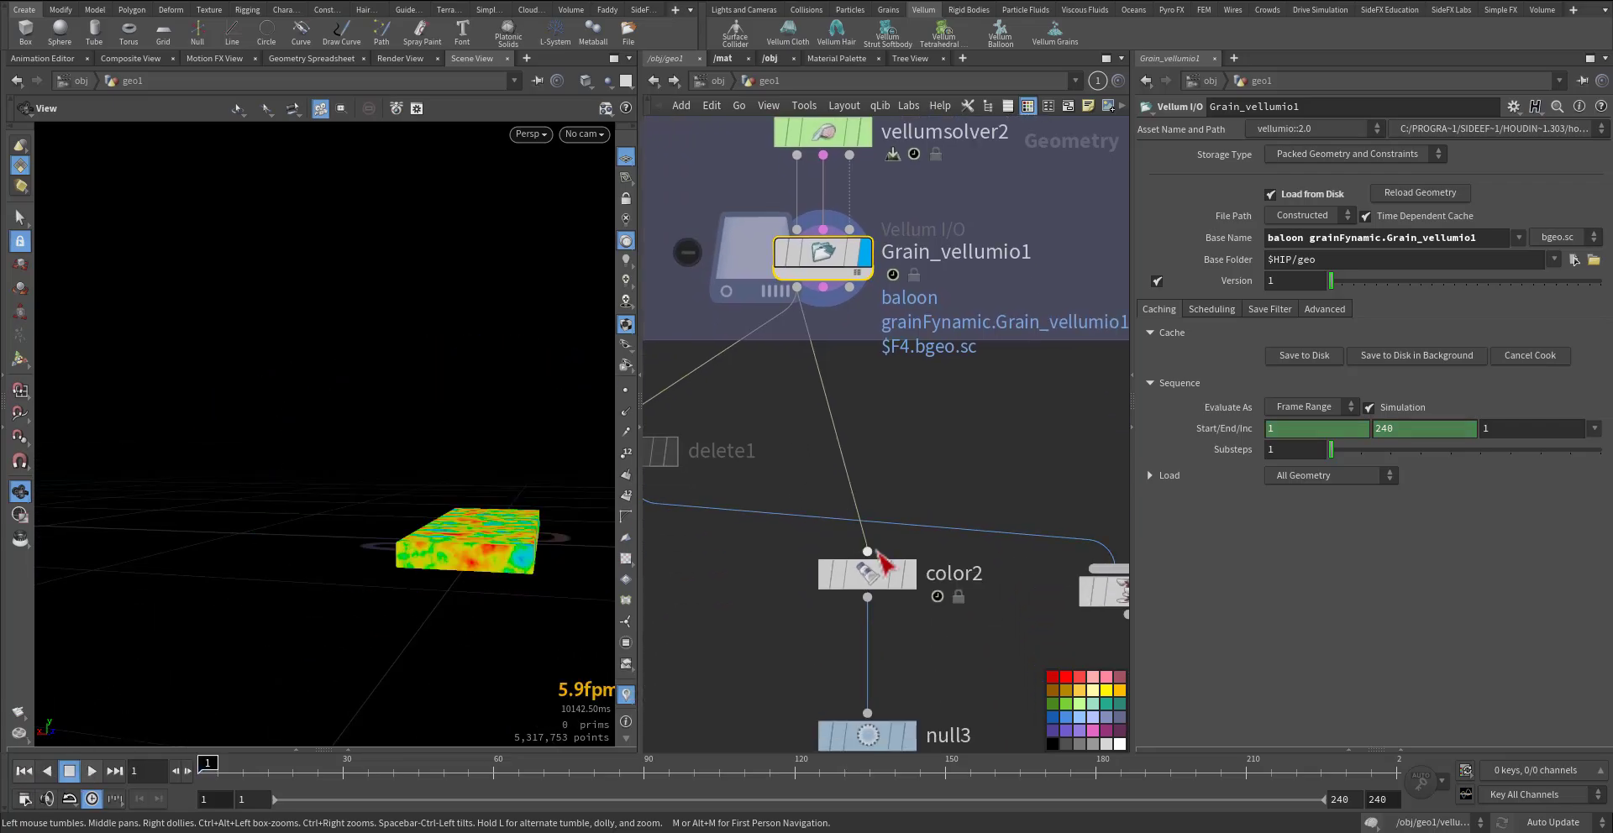
left_click(872, 576)
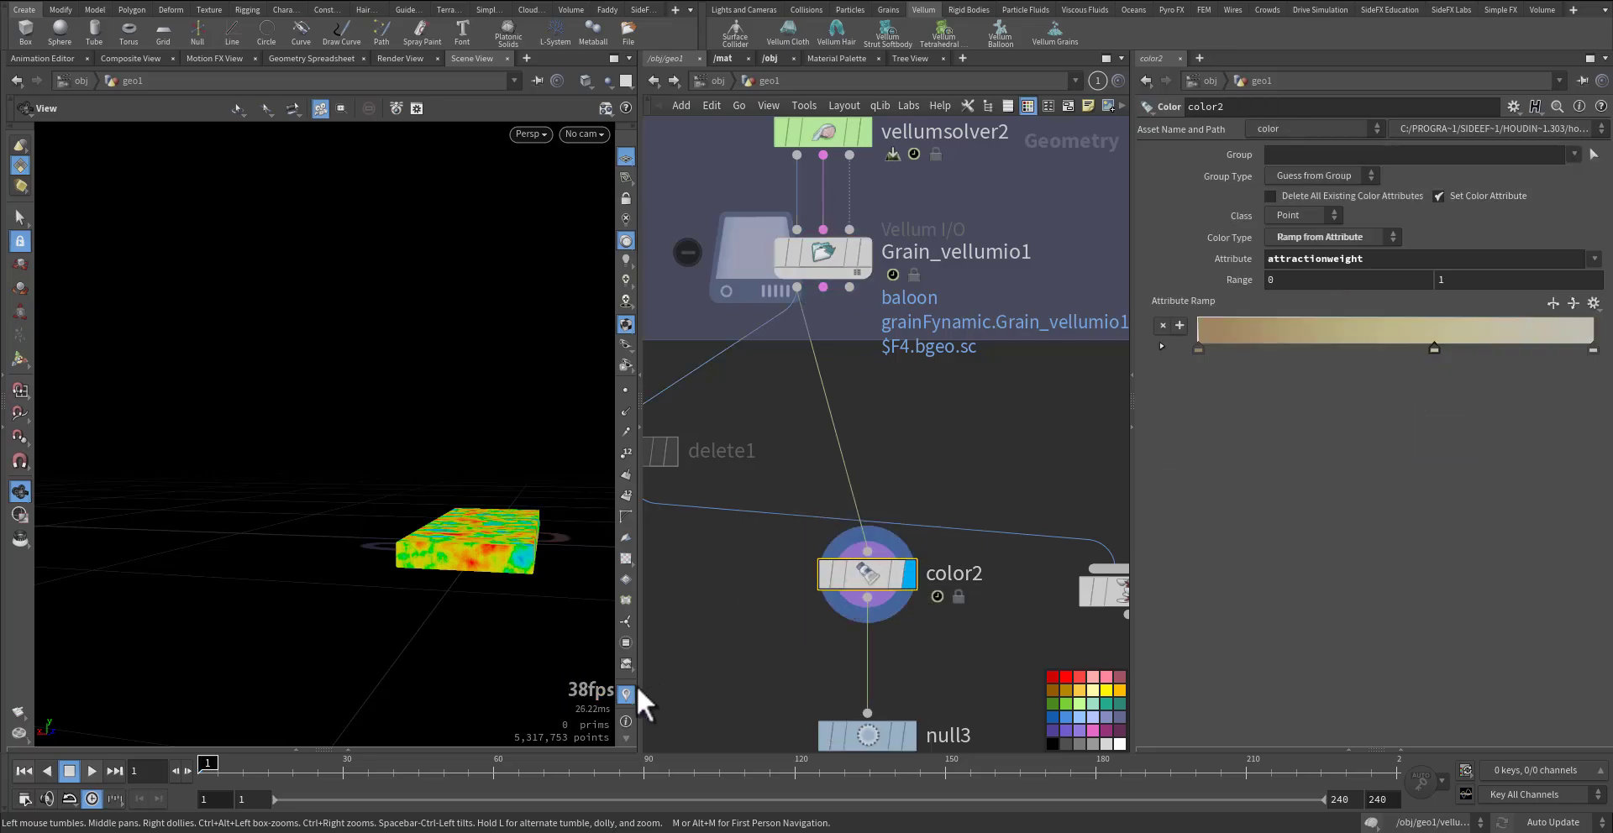
left_click_drag(571, 522, 398, 551)
right_click_drag(533, 512, 569, 508)
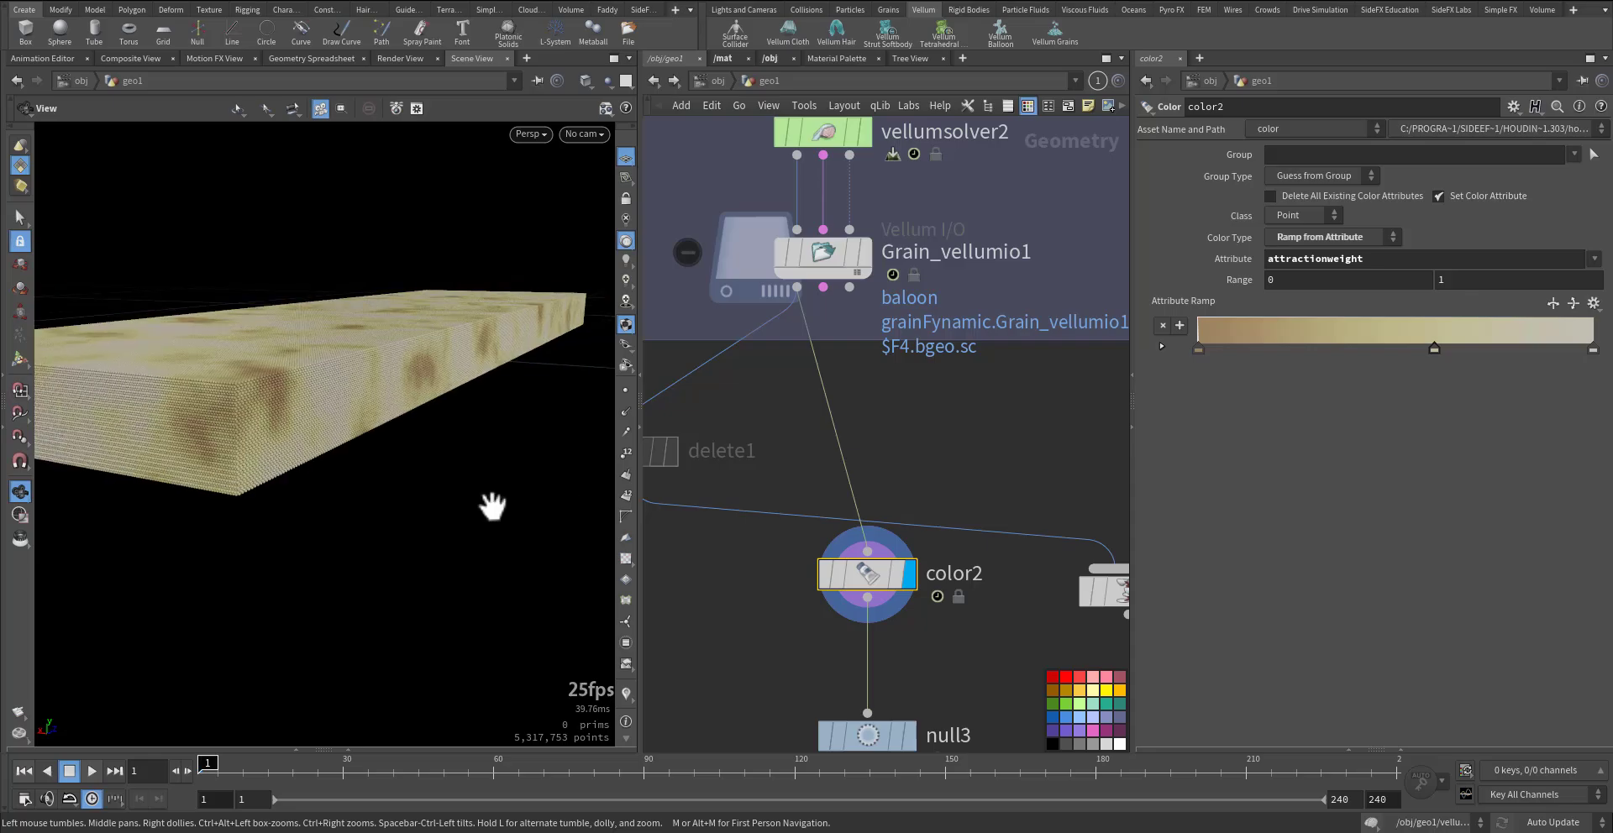
middle_click_drag(388, 487, 445, 488)
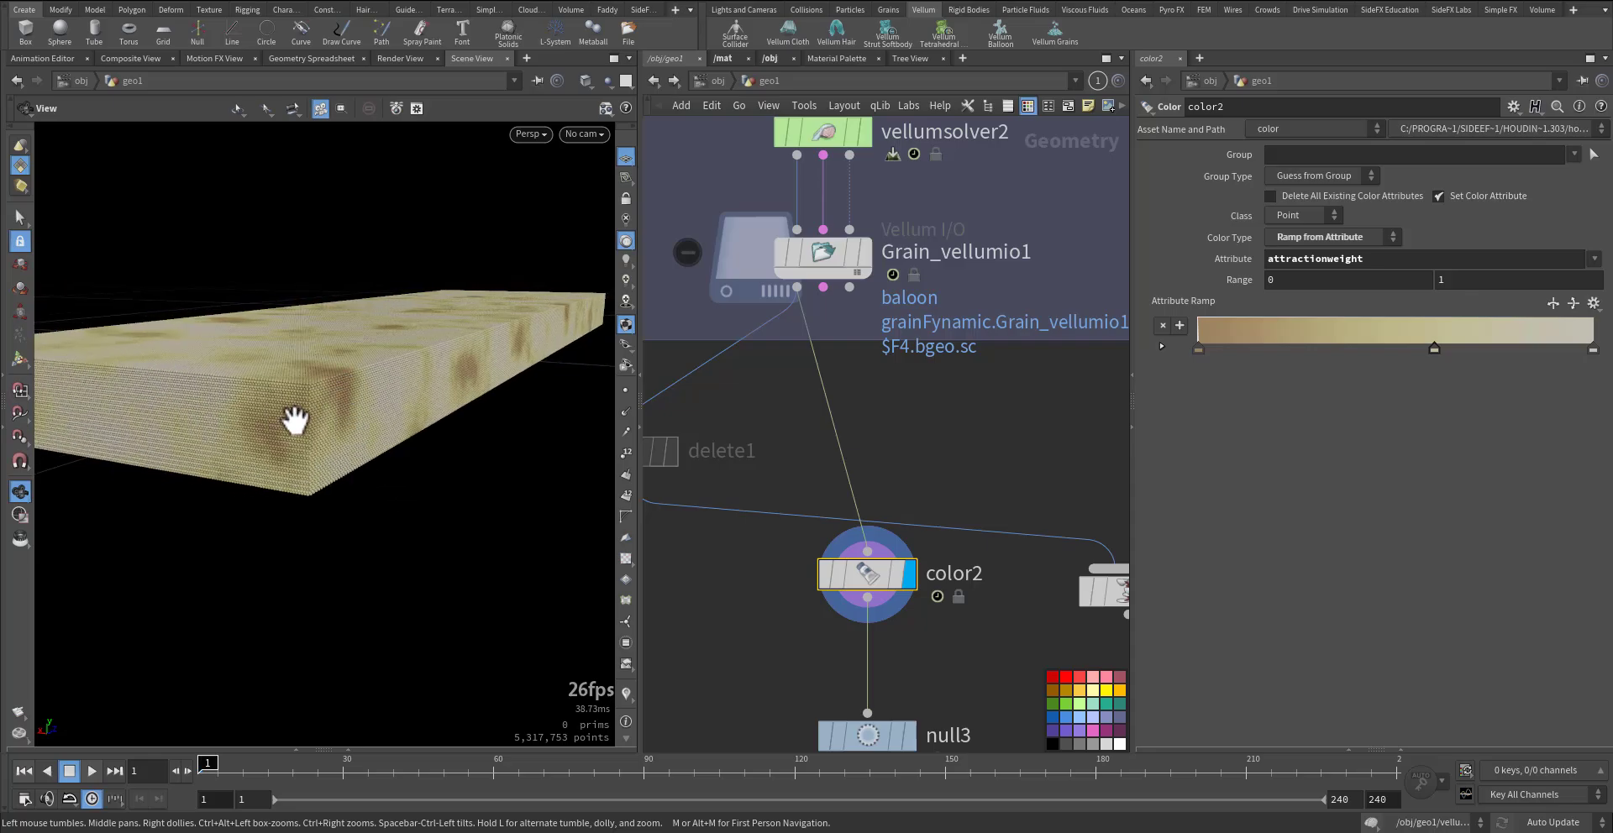
Step: Step the color2 result to frame 16 and frame 29 to examine the colored grain block breaking up
left_click(274, 769)
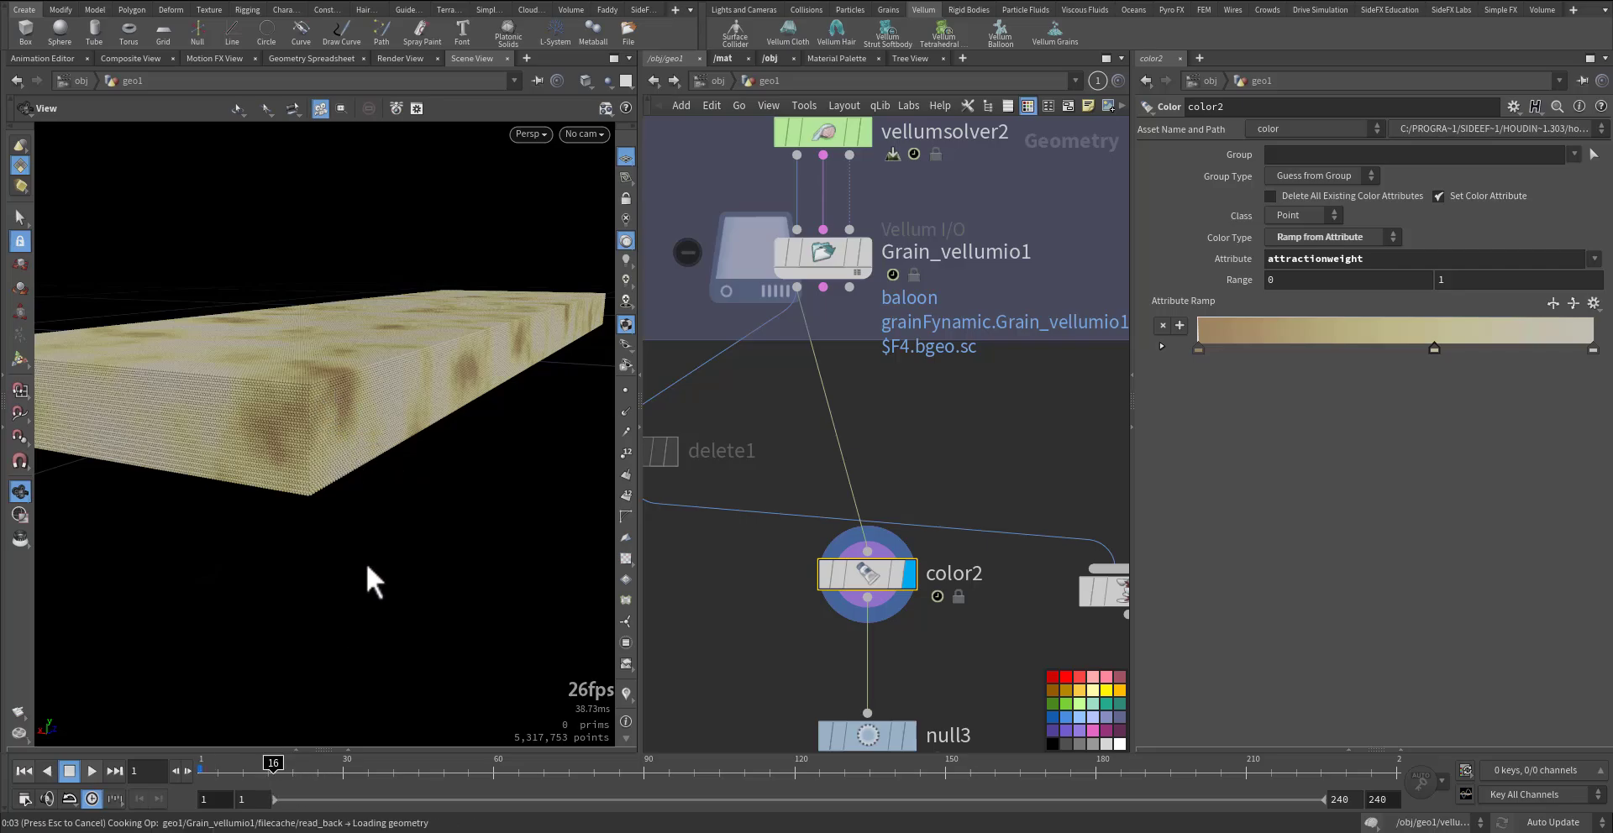
left_click_drag(408, 439, 434, 420)
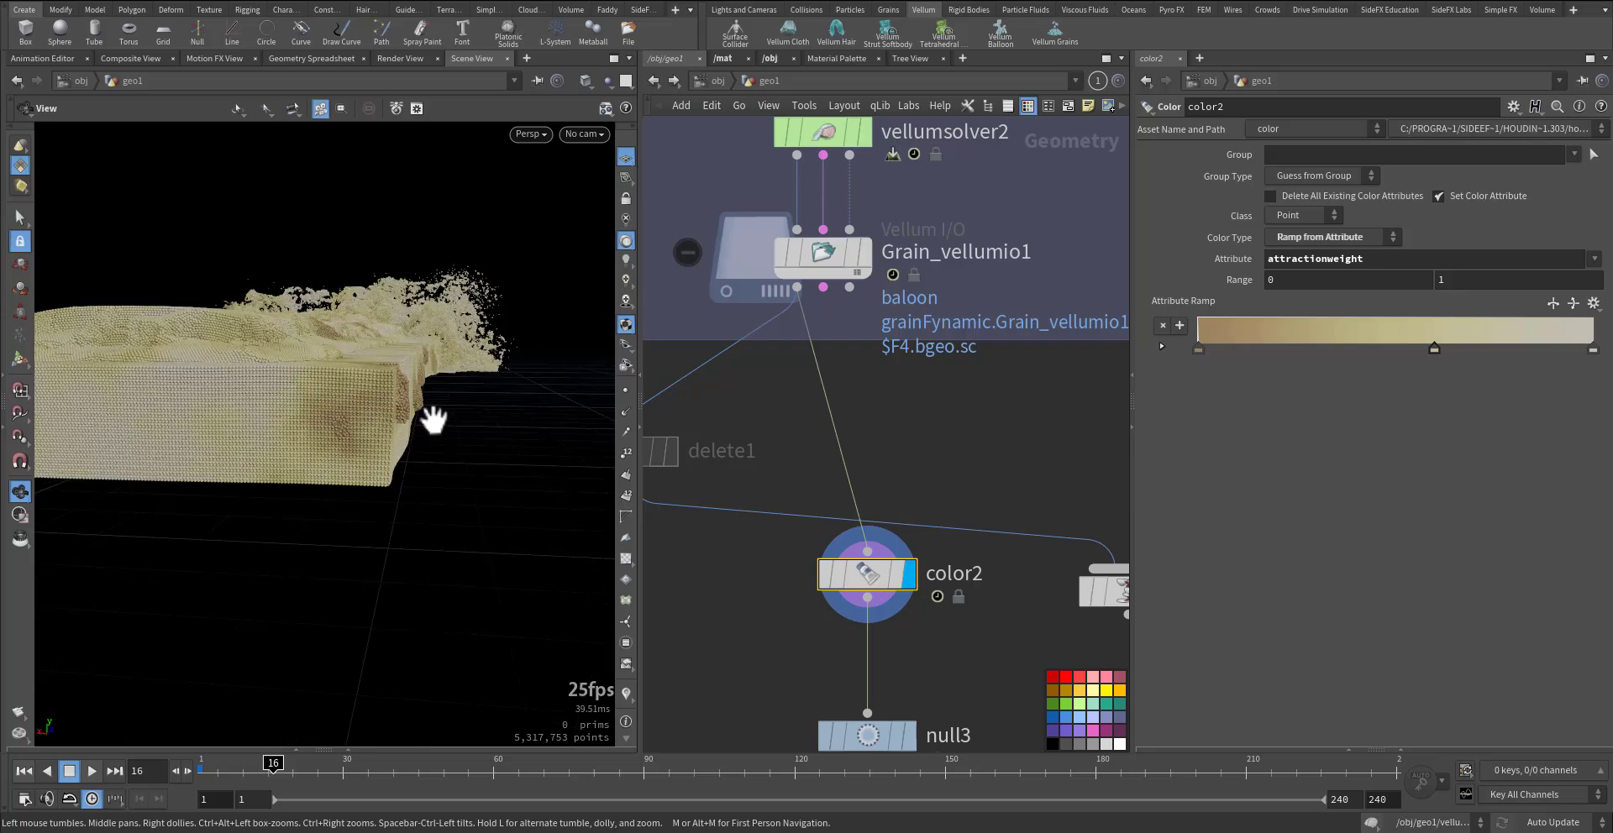
left_click(337, 766)
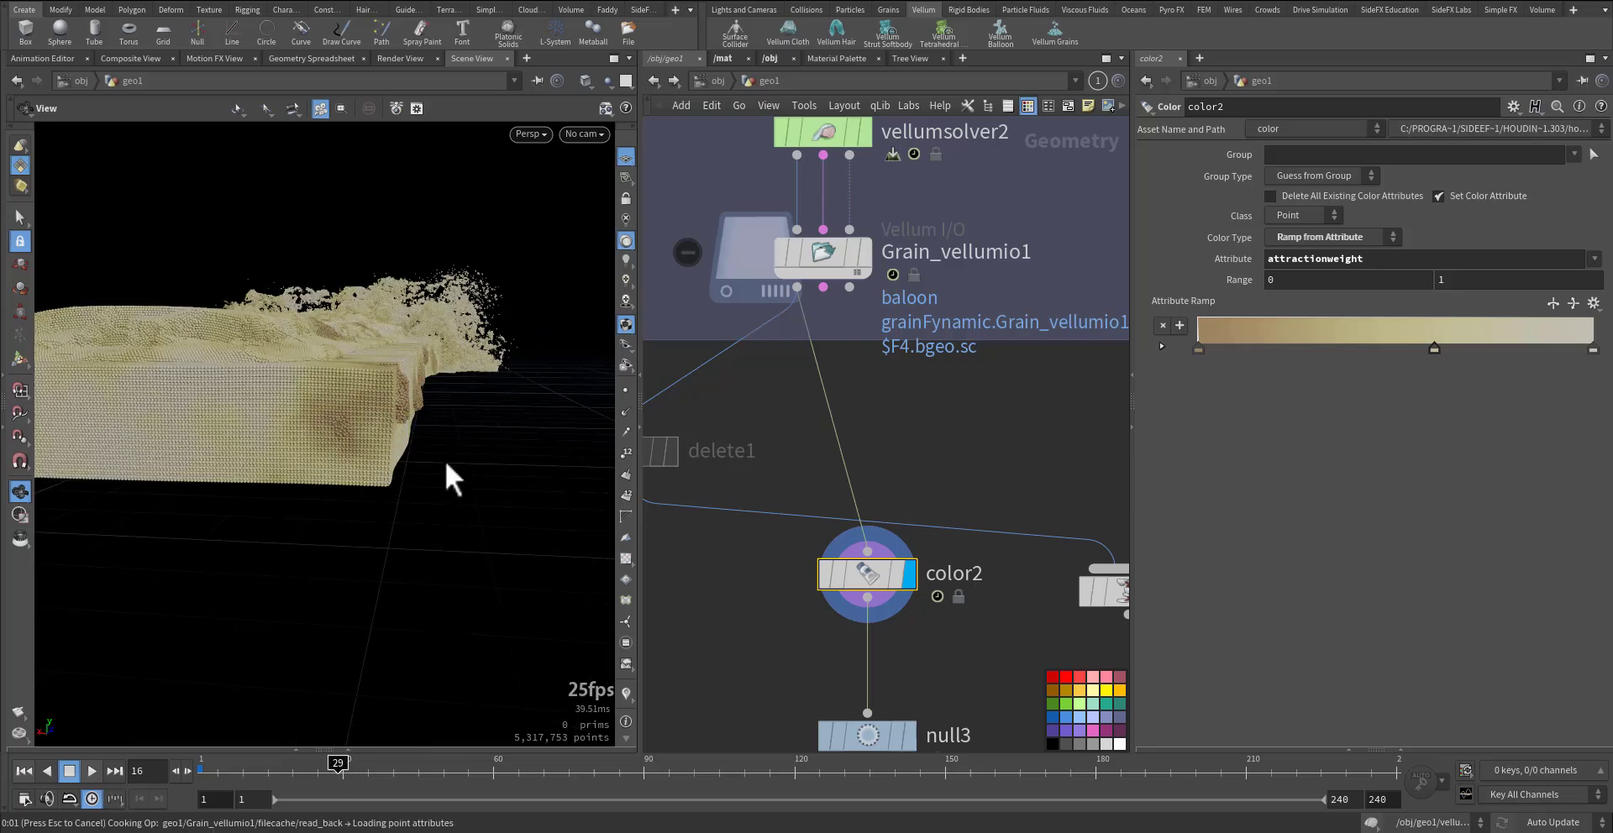
left_click_drag(439, 446, 363, 450)
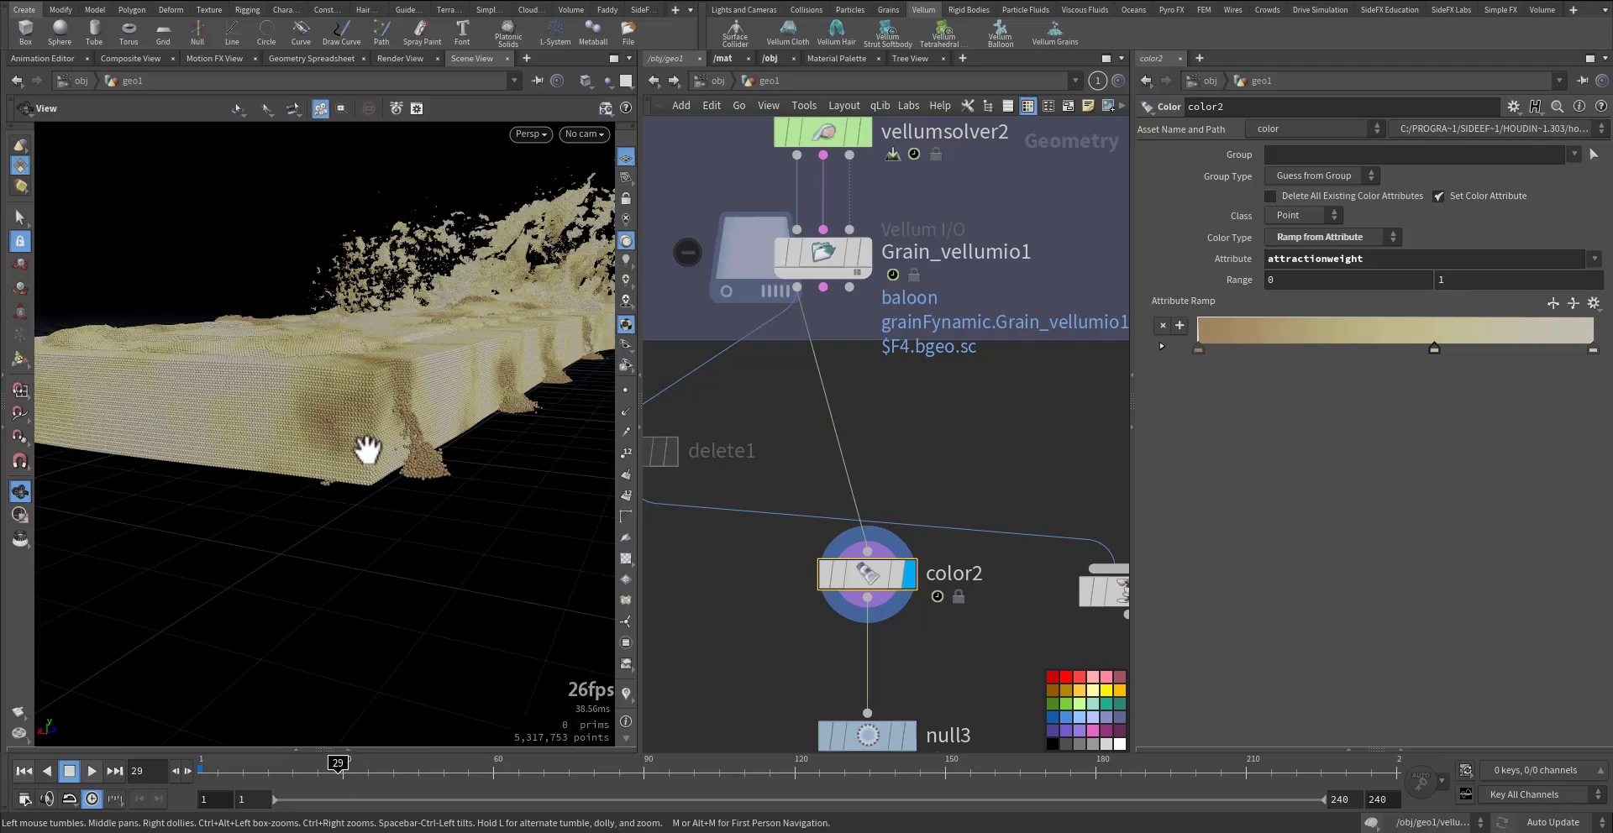
Step: Examine up close the brown grains spilling from the block's side and surface at frame 29
right_click_drag(363, 450, 666, 381)
left_click_drag(436, 376, 311, 397)
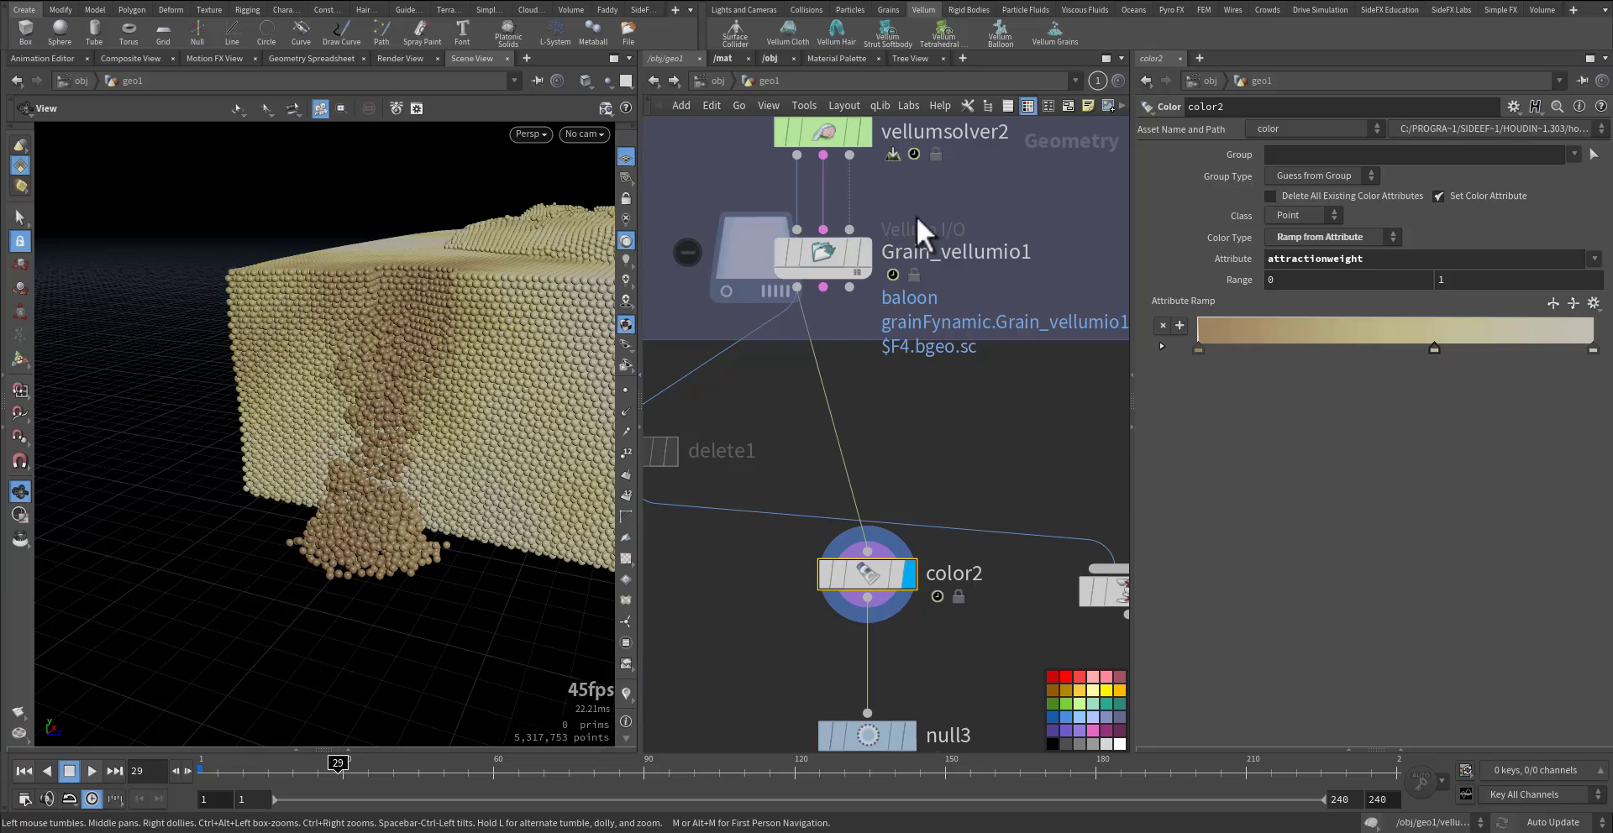
left_click_drag(389, 403, 414, 339)
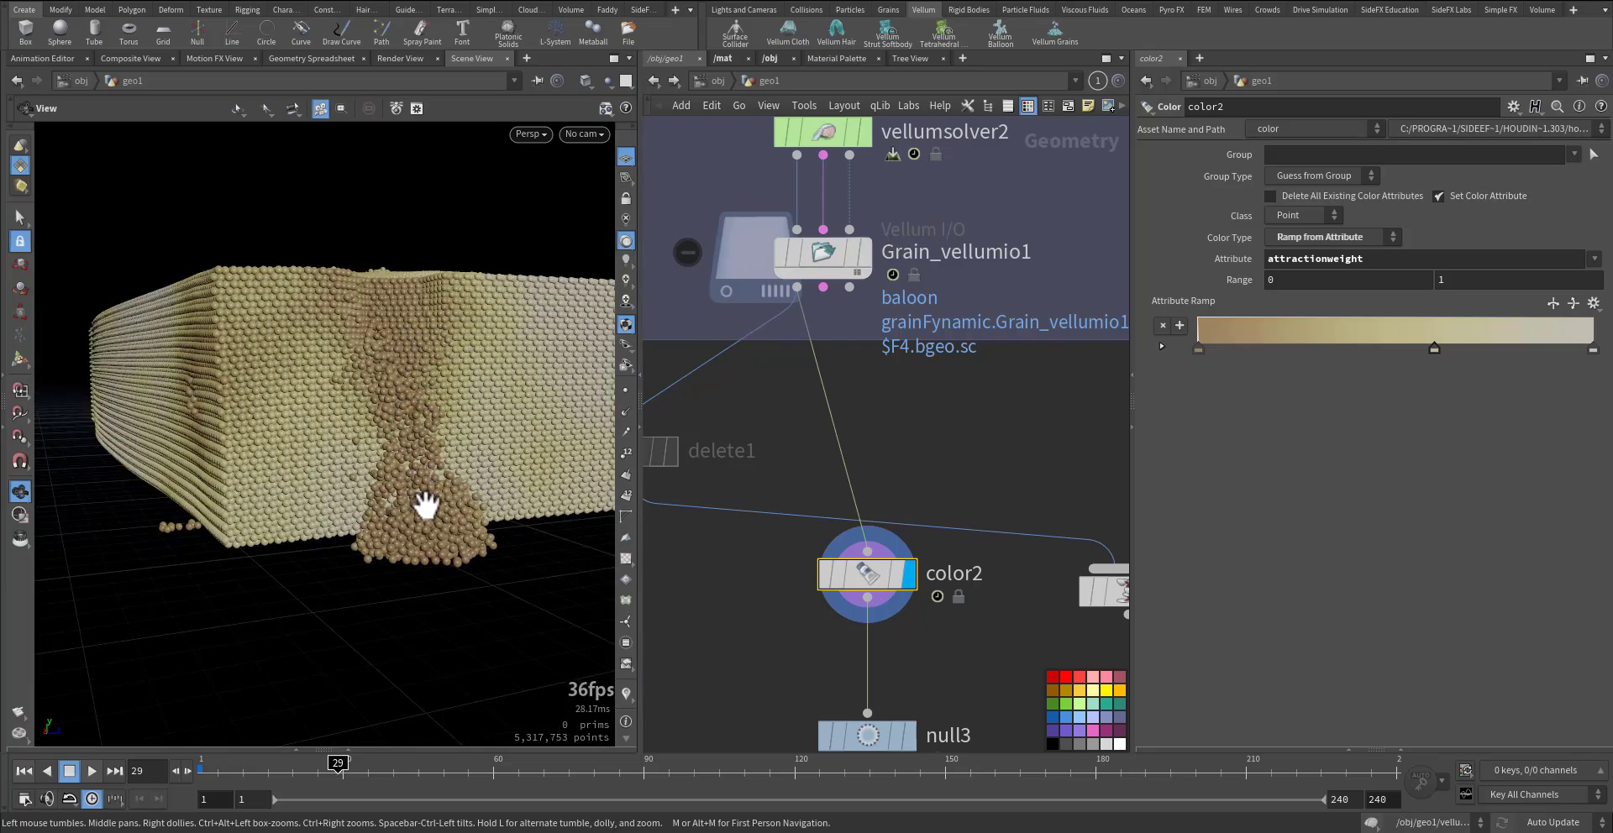
left_click_drag(387, 420, 373, 384)
right_click_drag(373, 385, 699, 383)
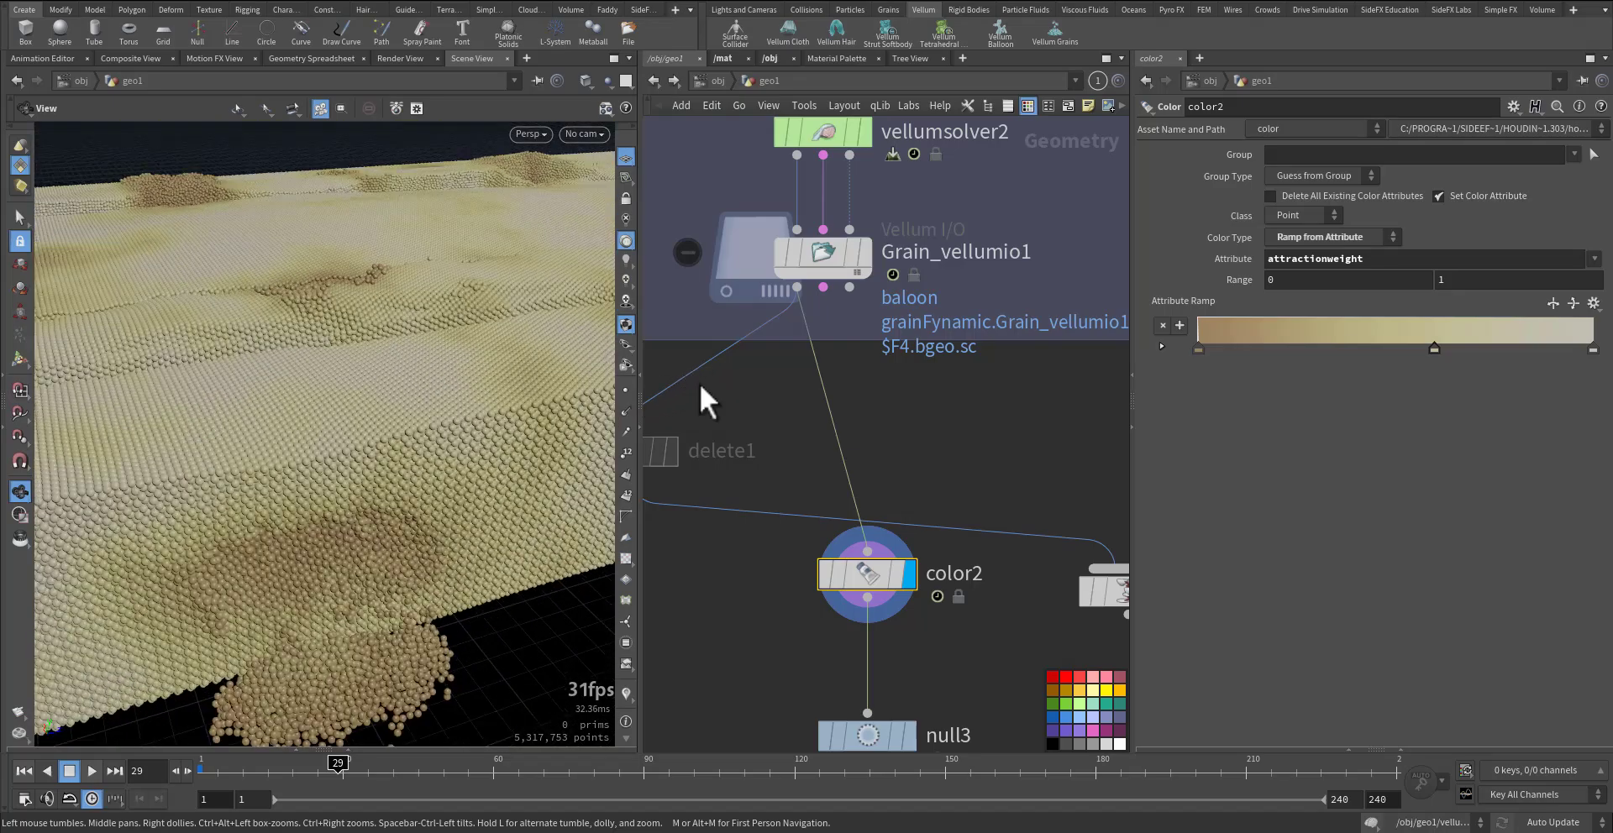
Step: Examine the airborne grain clumps at frame 29, comparing how light and brown grains hold together
left_click_drag(478, 495, 371, 493)
right_click_drag(370, 493, 655, 408)
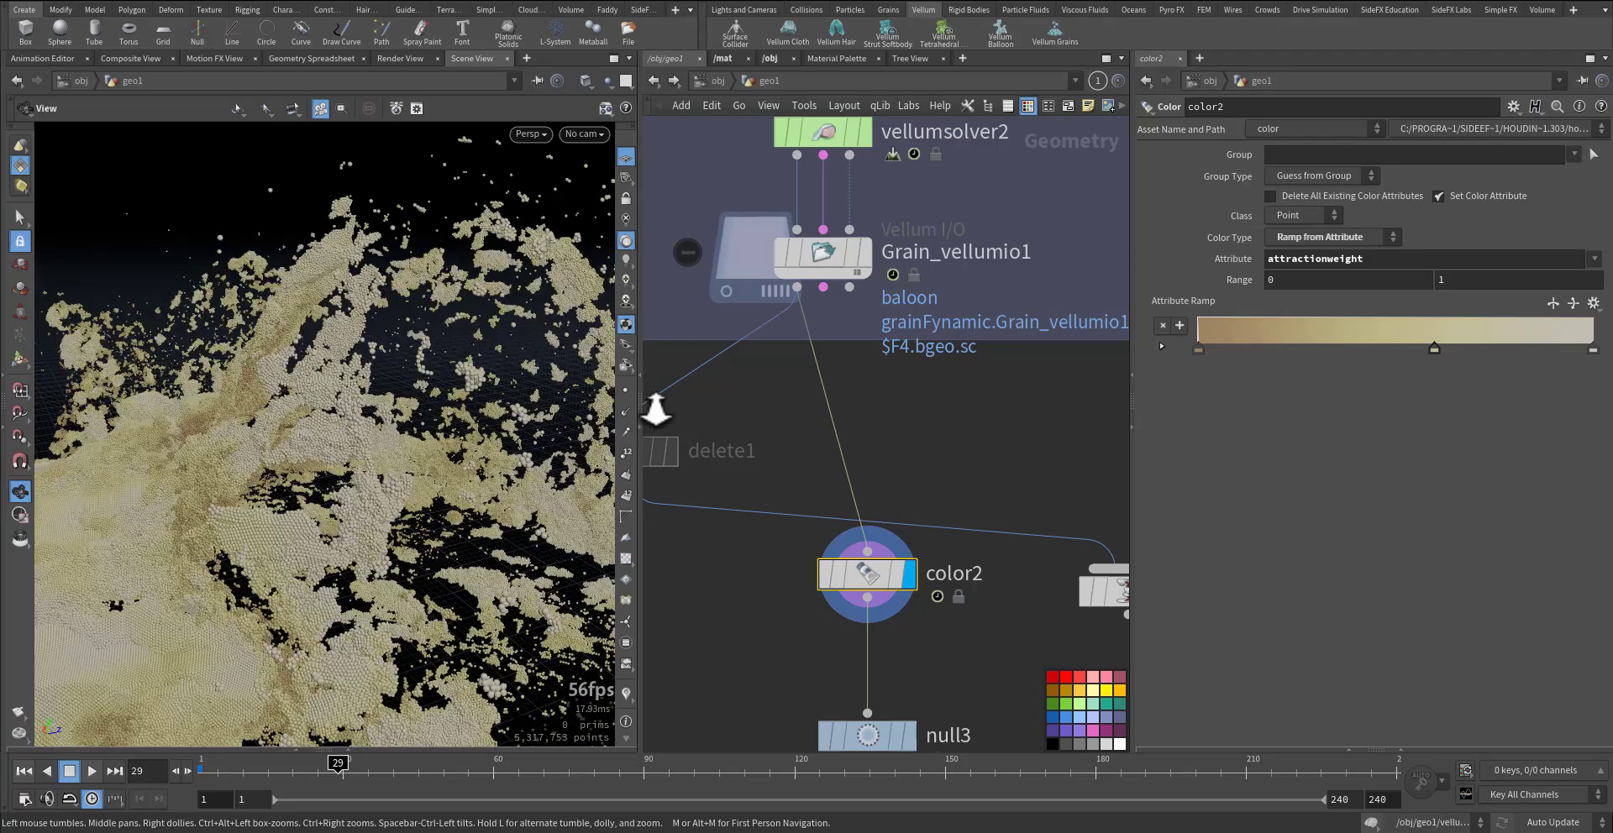
left_click_drag(403, 458, 313, 310)
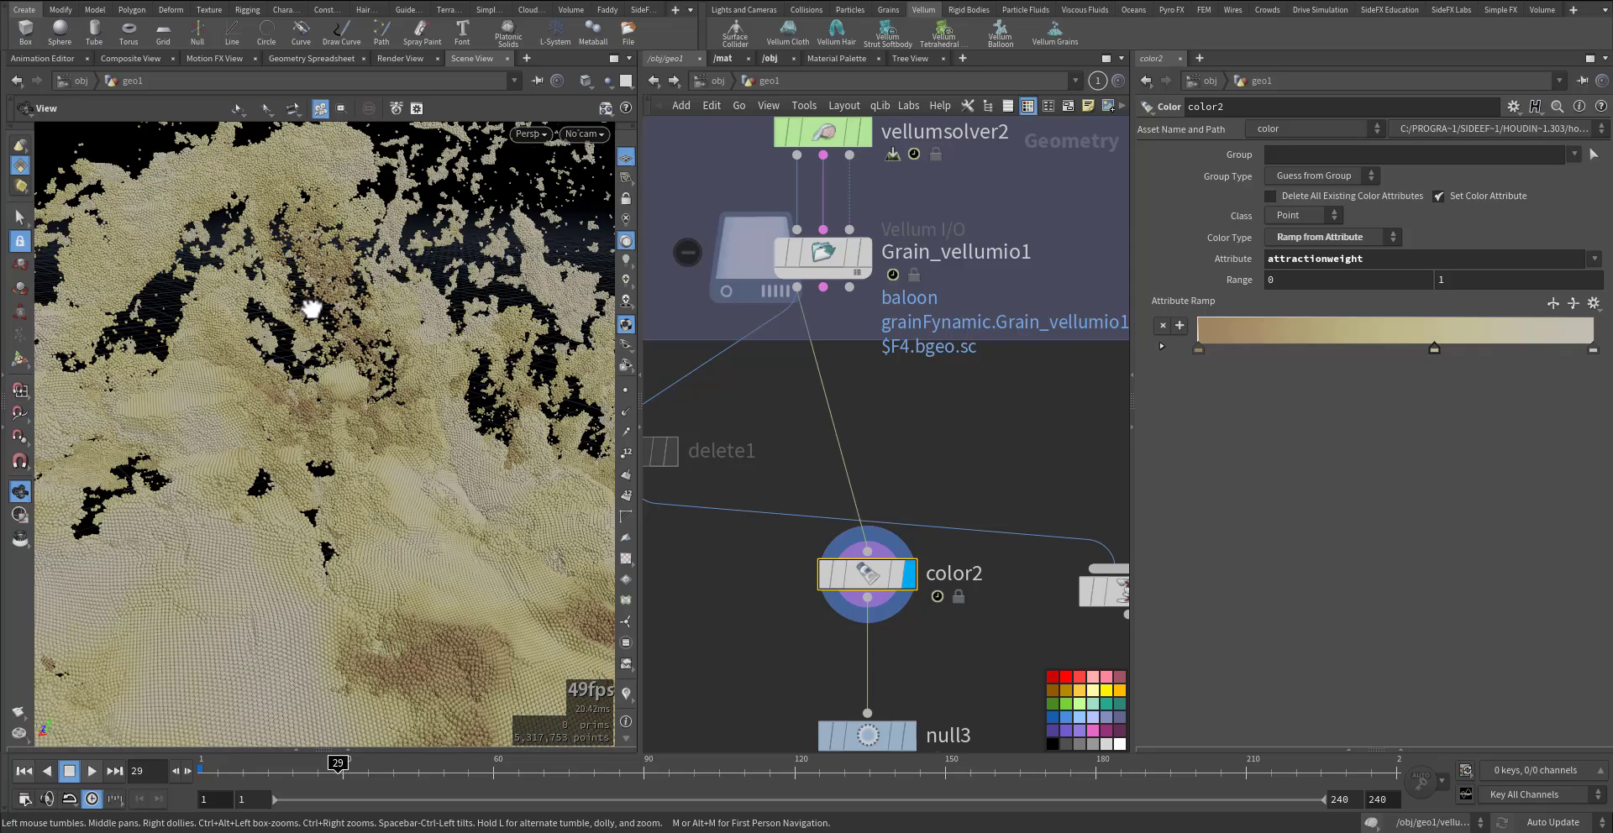
right_click_drag(313, 310, 682, 284)
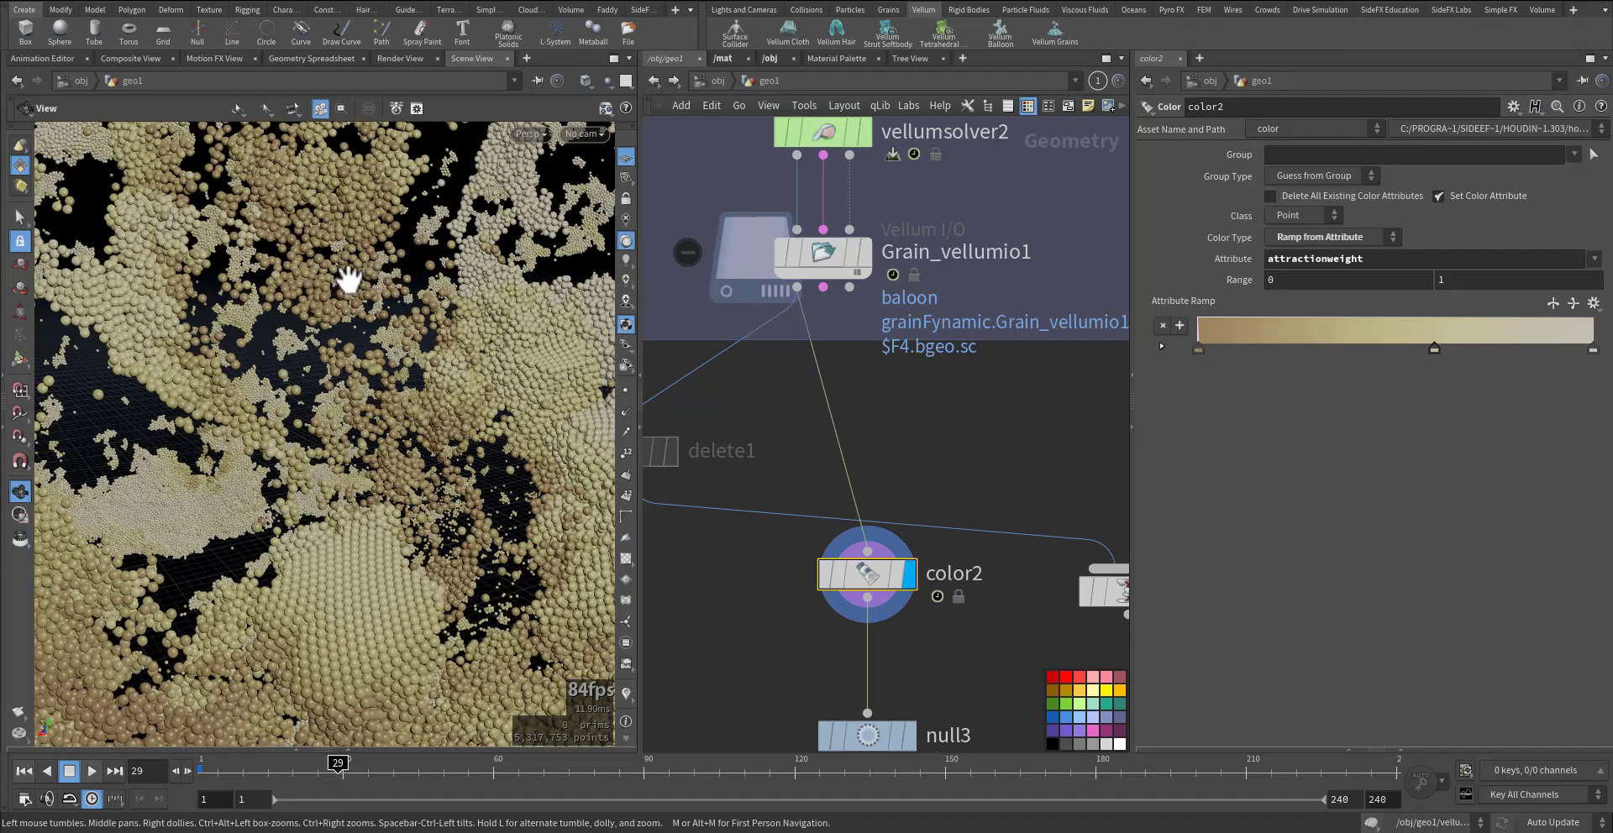
left_click_drag(349, 280, 337, 406)
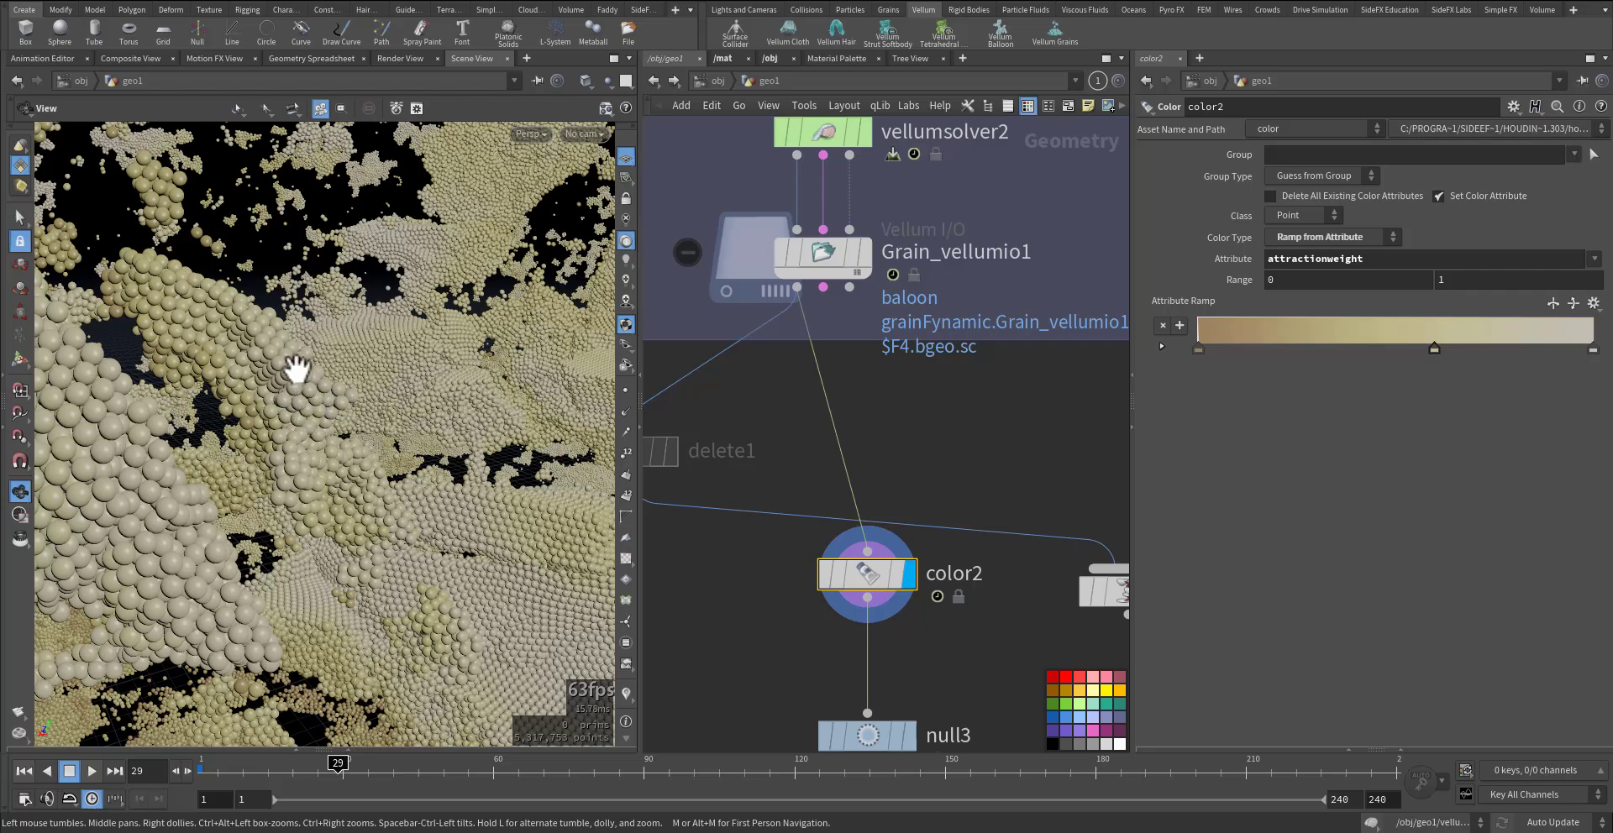
right_click_drag(432, 414, 88, 561)
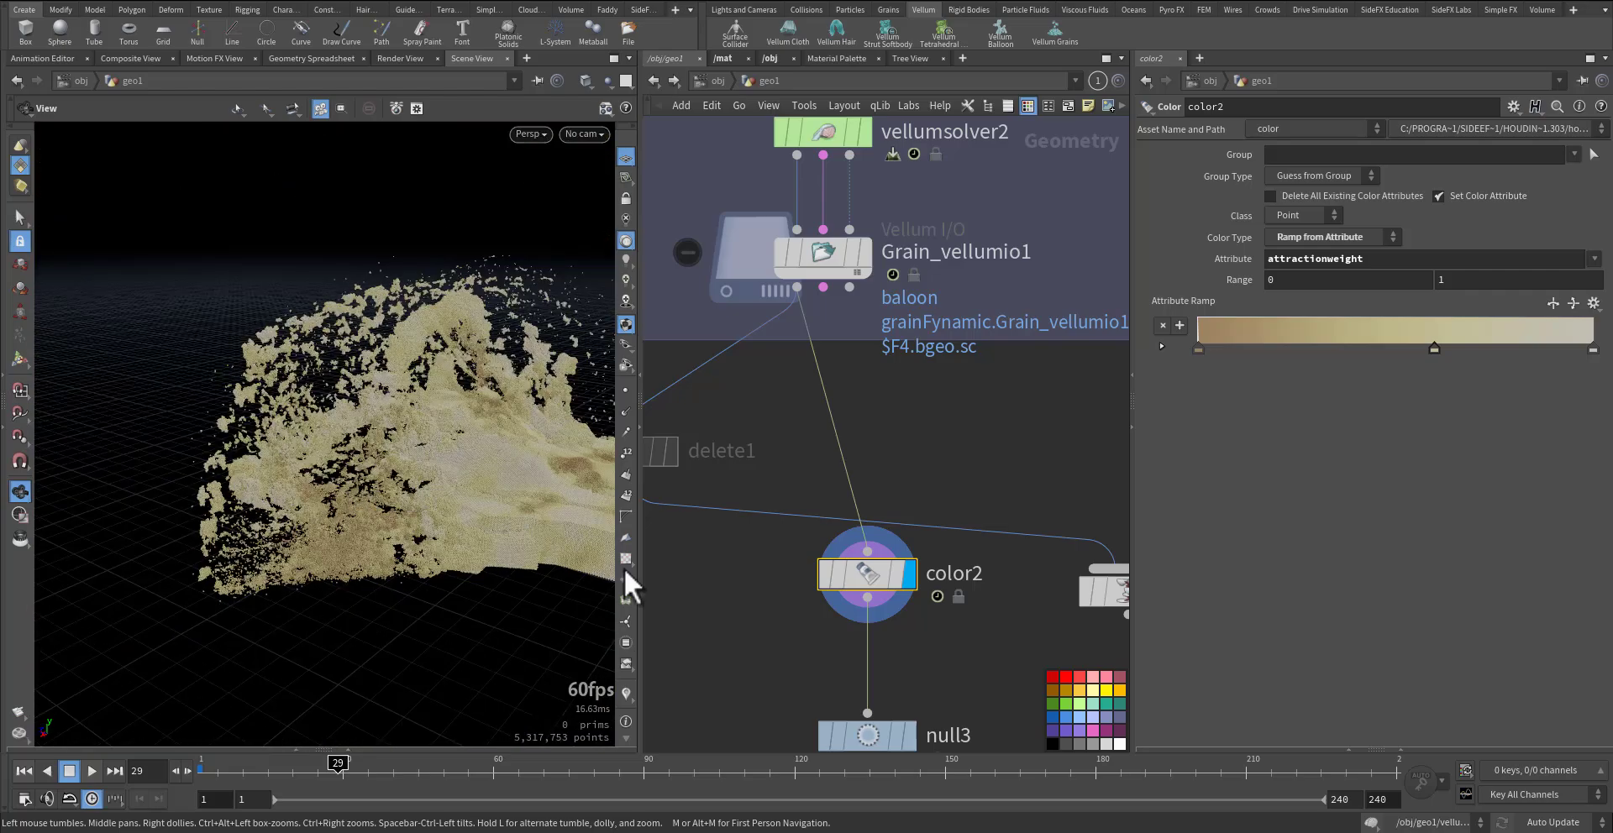
Step: Return to the obj level and examine the colored grains together with the surrounding scene geometry at frame 29
middle_click_drag(764, 637, 691, 507)
scroll(690, 507, "down", 10)
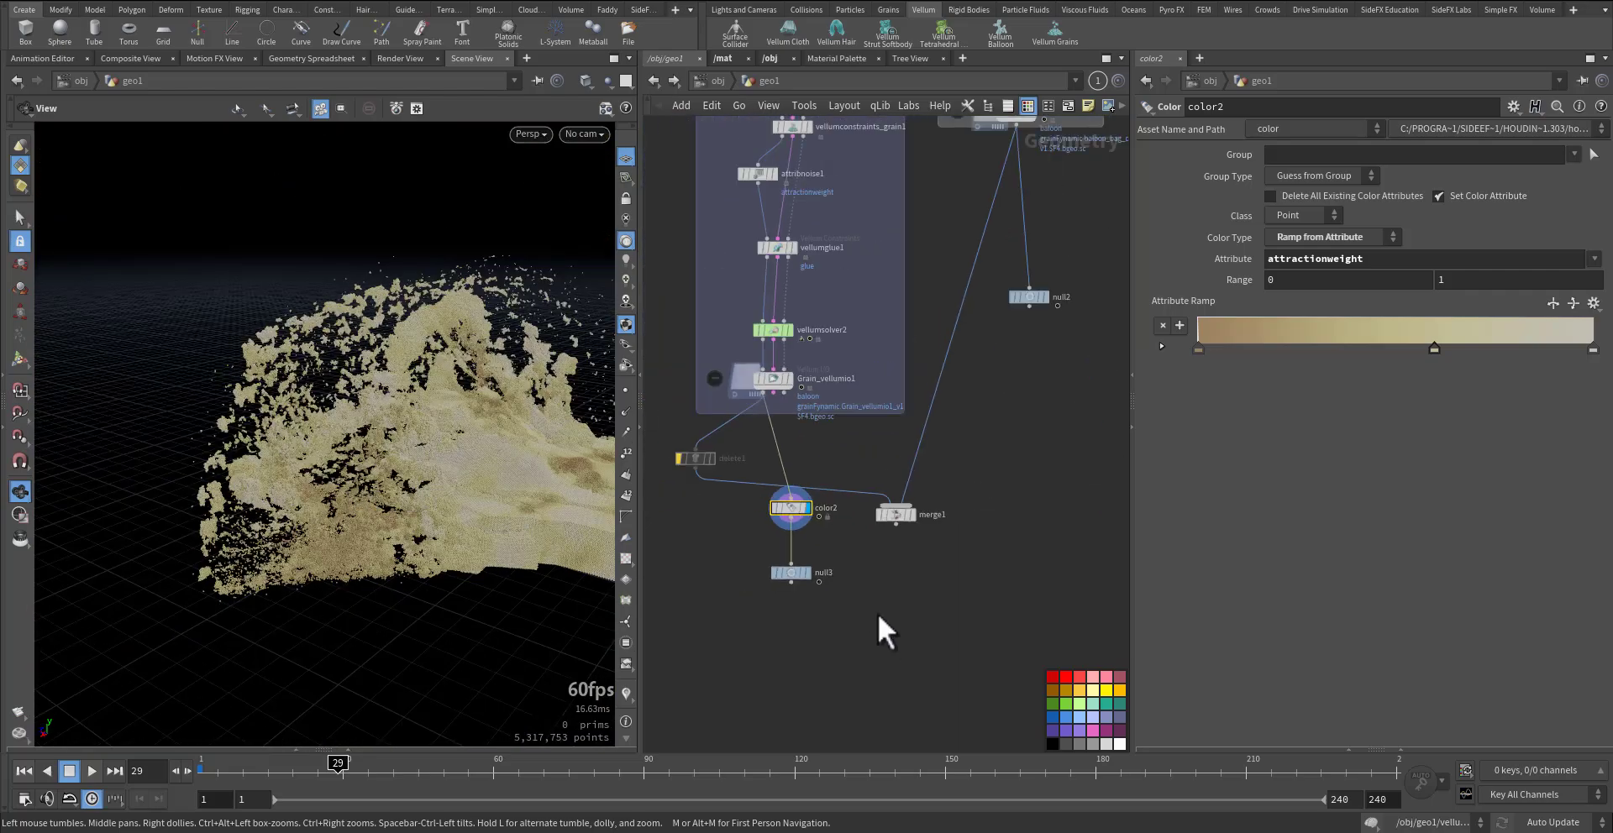
scroll(805, 650, "down", 3)
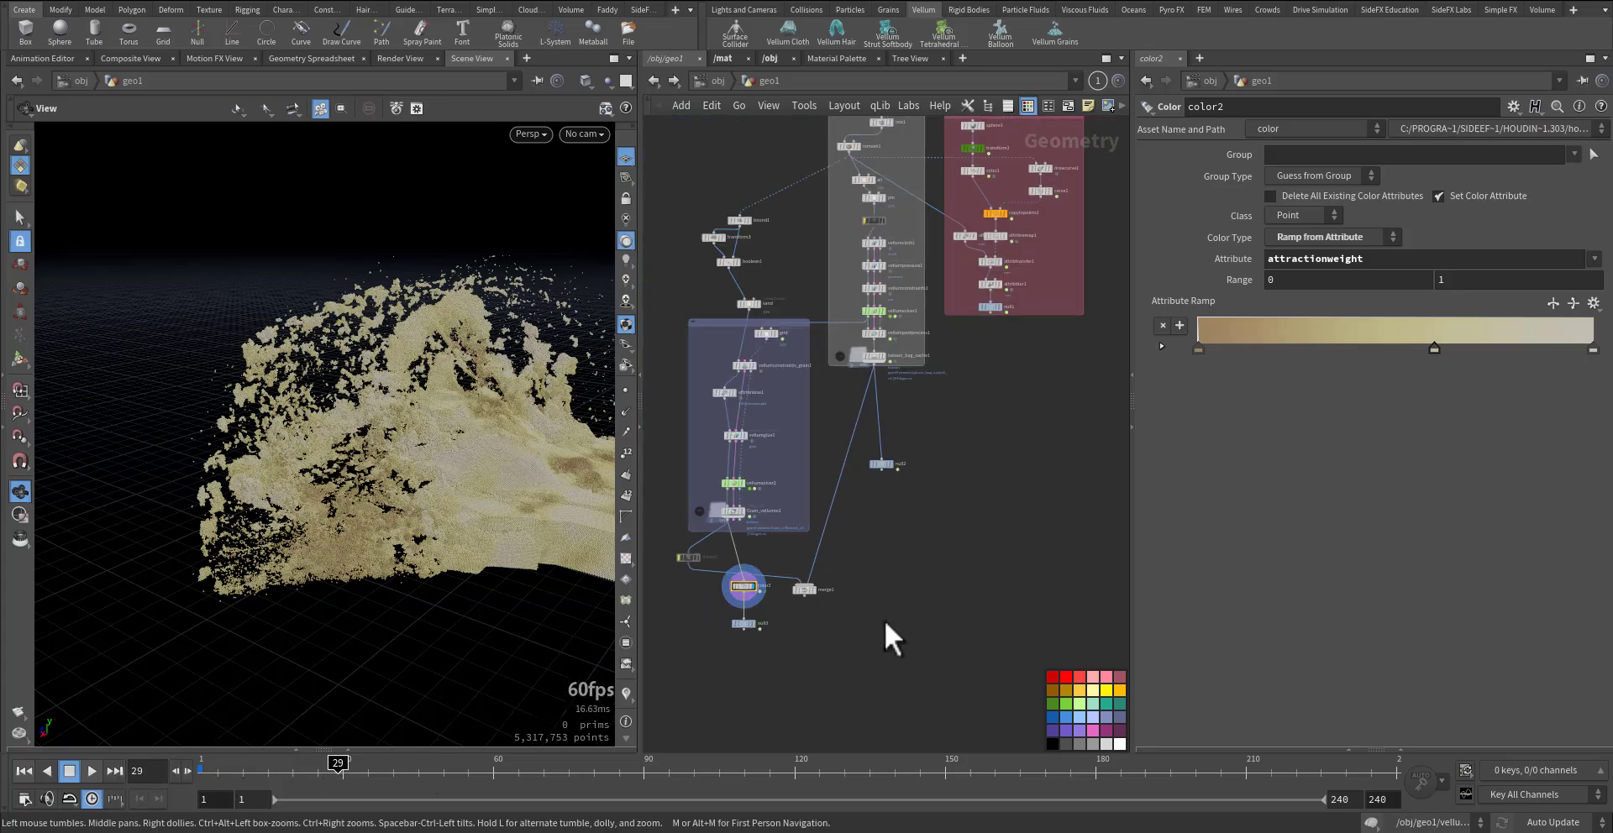
left_click(711, 82)
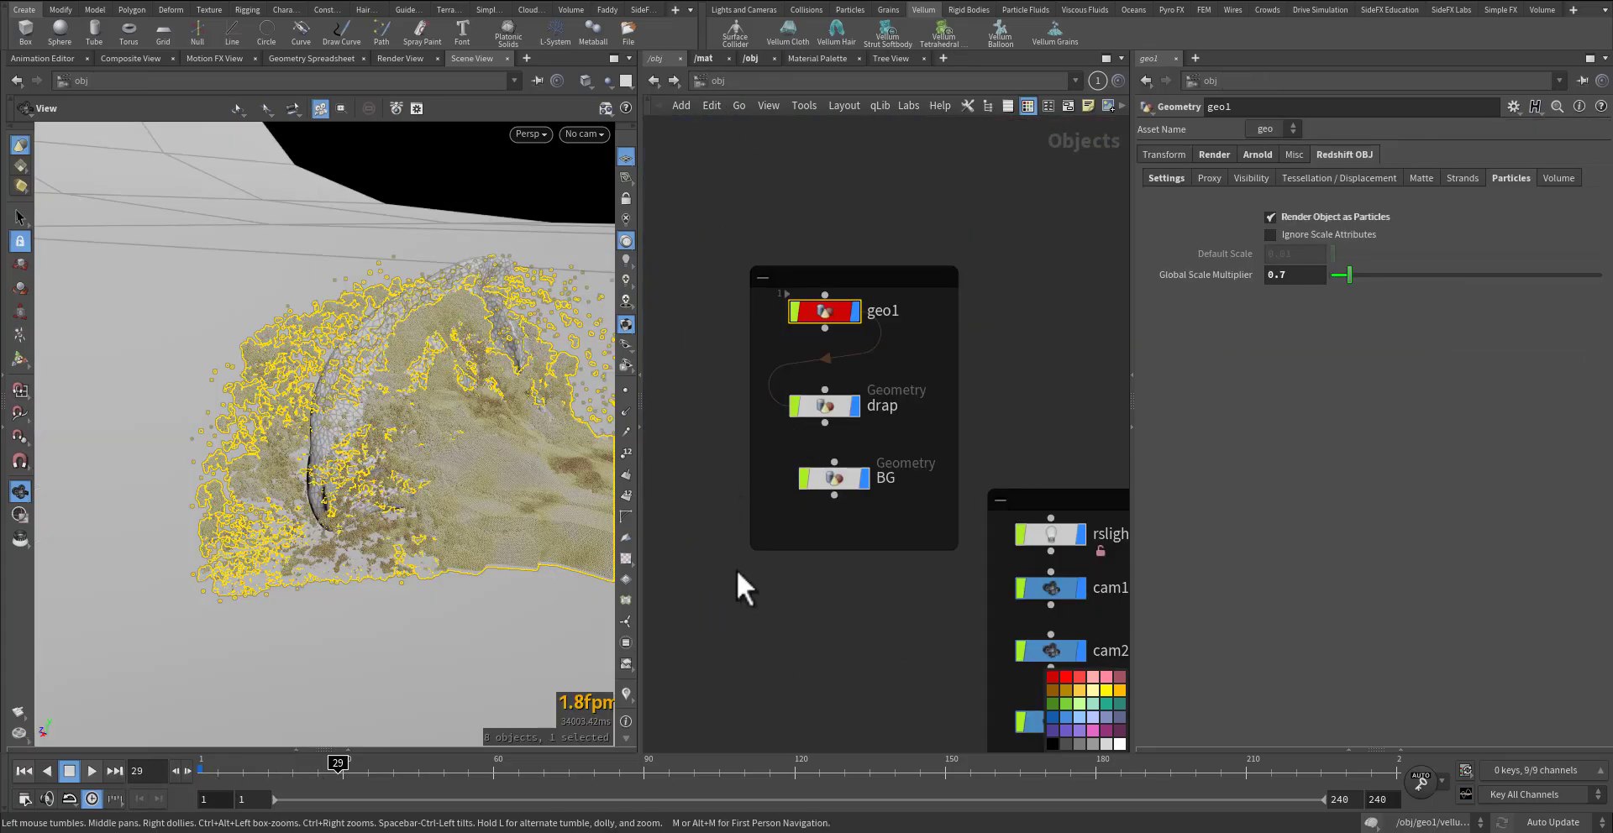
left_click_drag(431, 498, 288, 486)
middle_click_drag(490, 489, 144, 496)
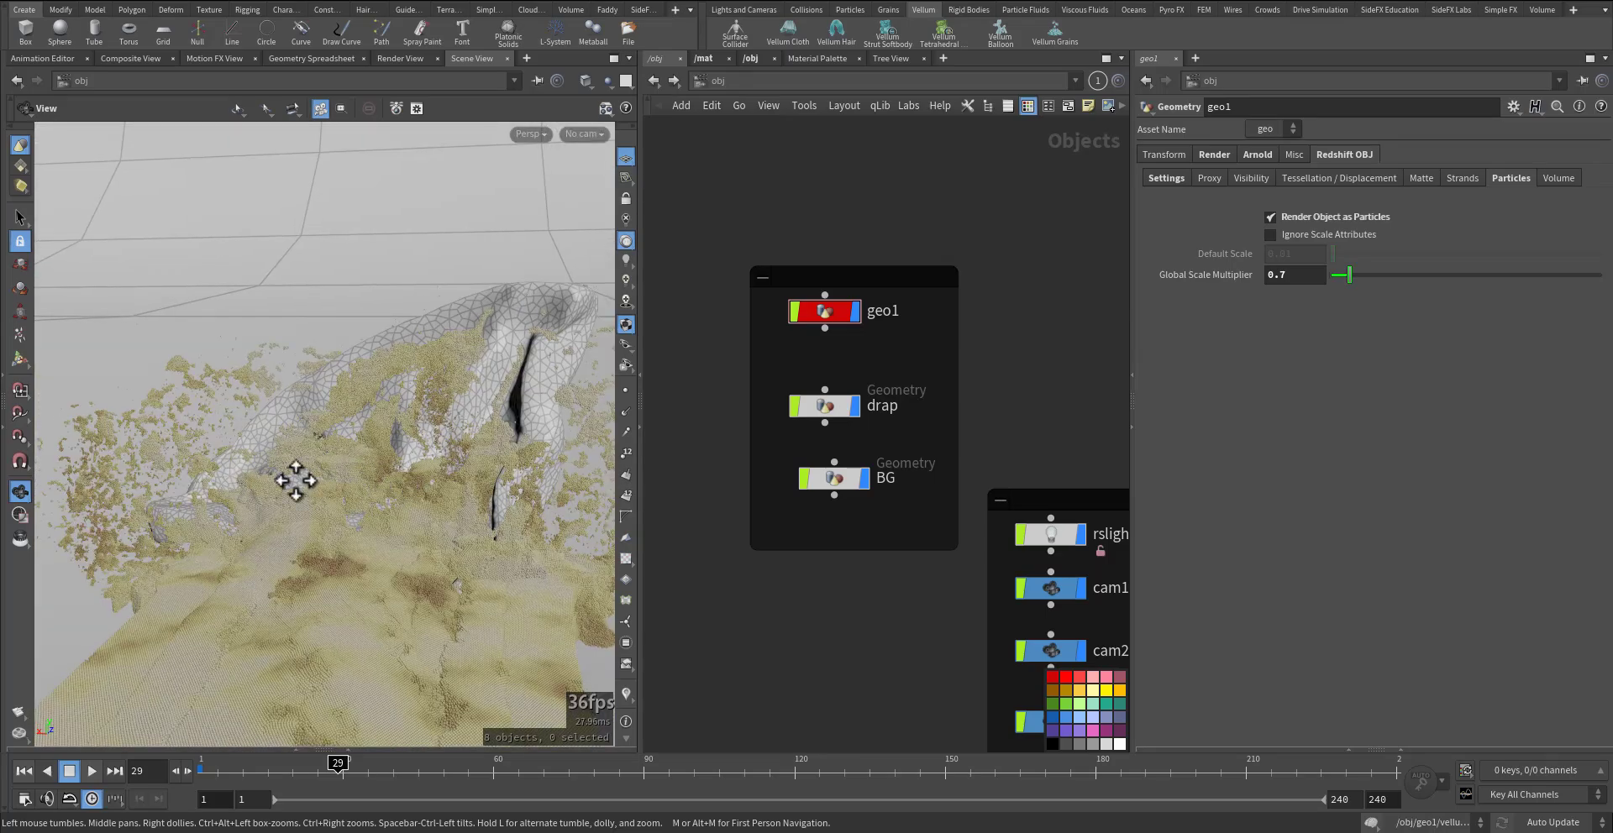
middle_click_drag(295, 479, 163, 475)
Step: Switch to the image sequence player and play the rendered animation of the blue bag bursting through the grain block
left_click(212, 817)
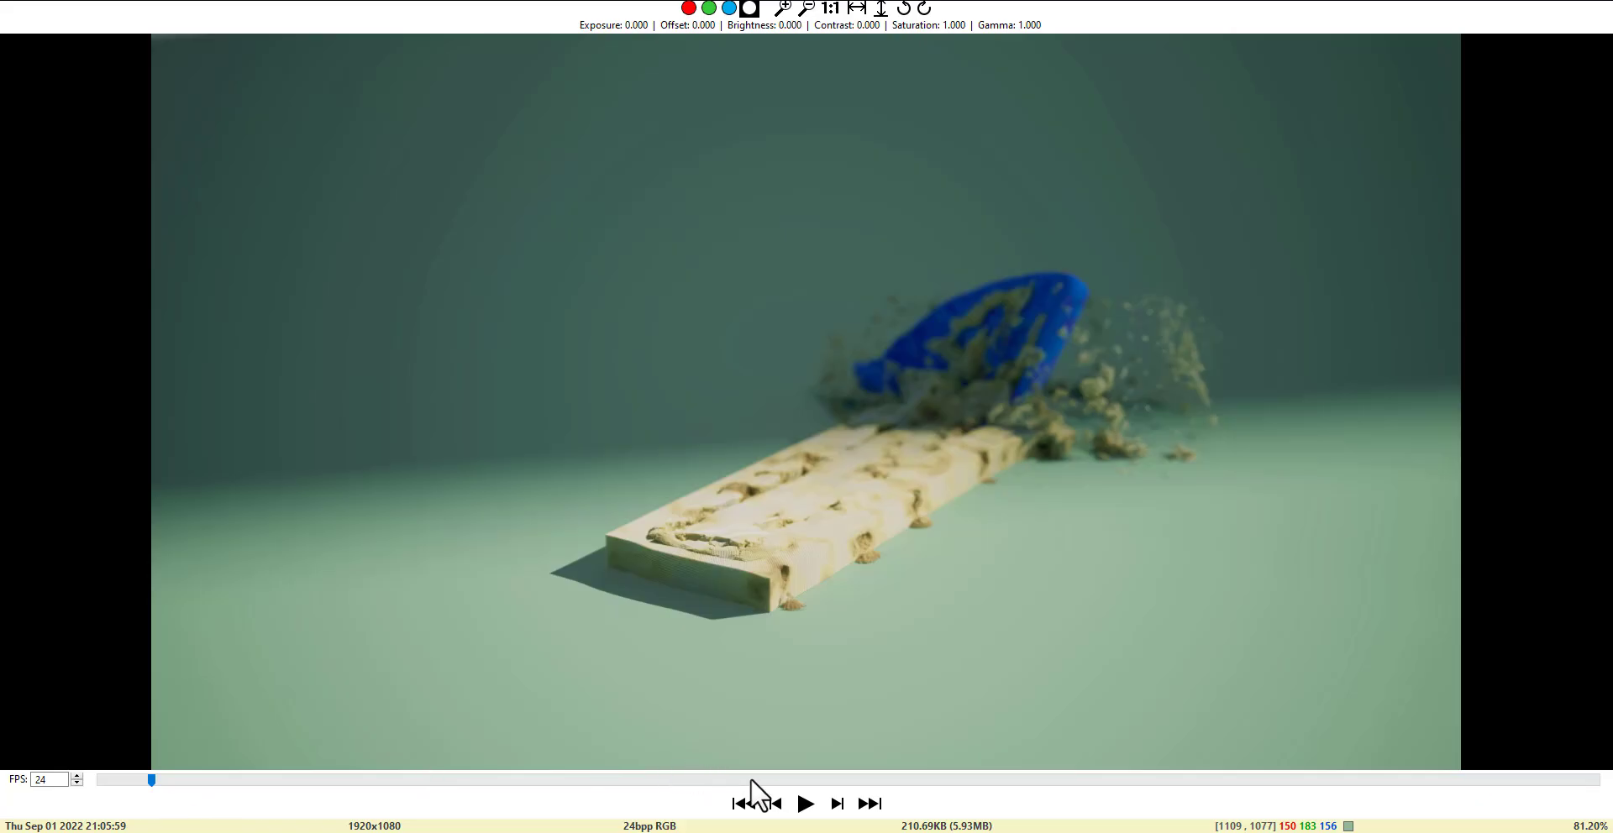
left_click(805, 804)
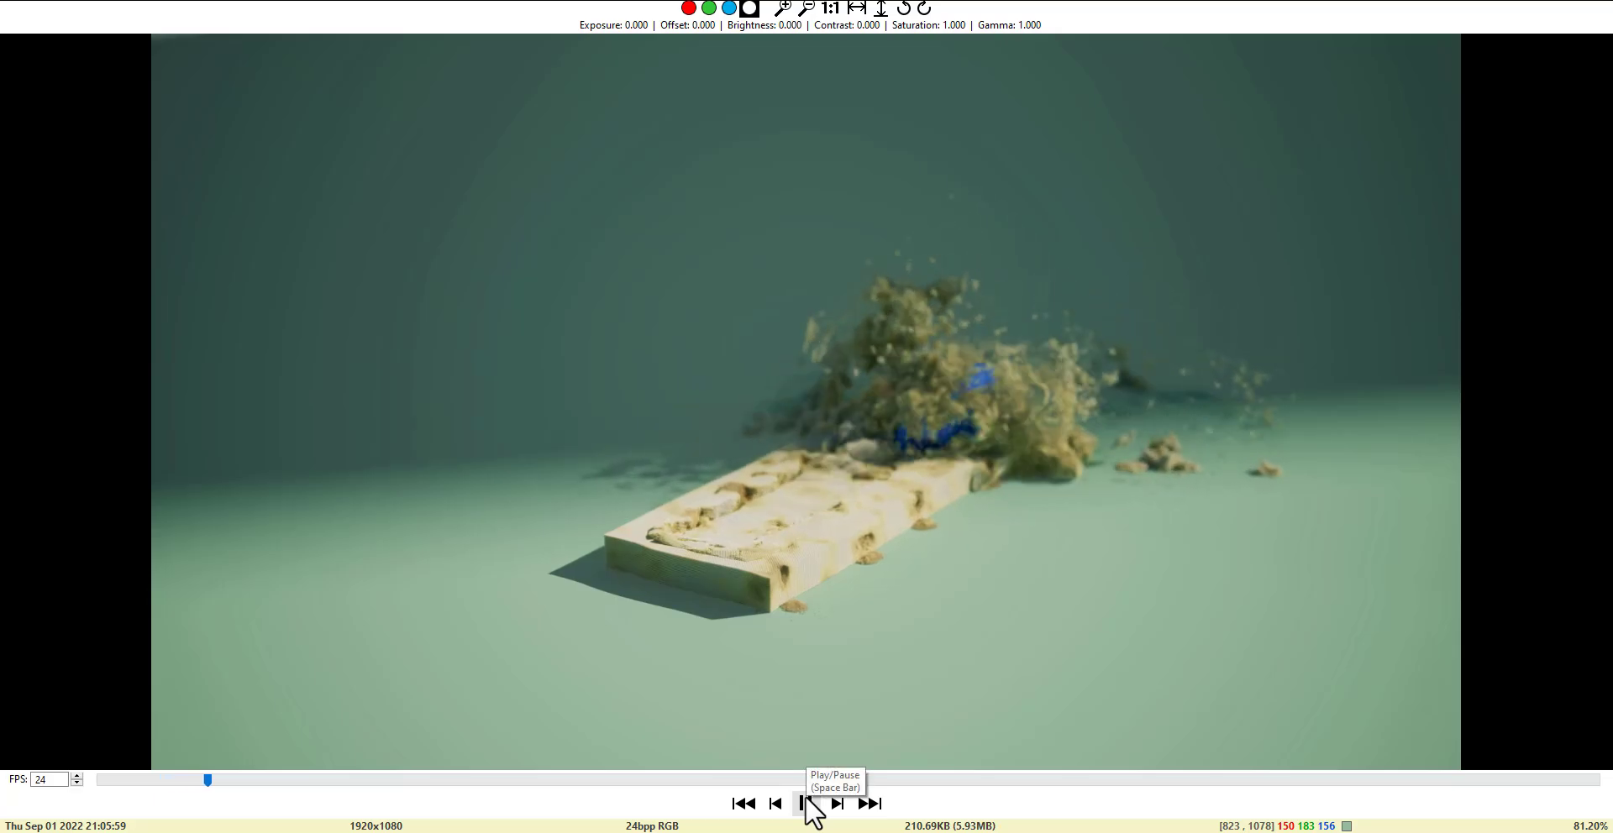